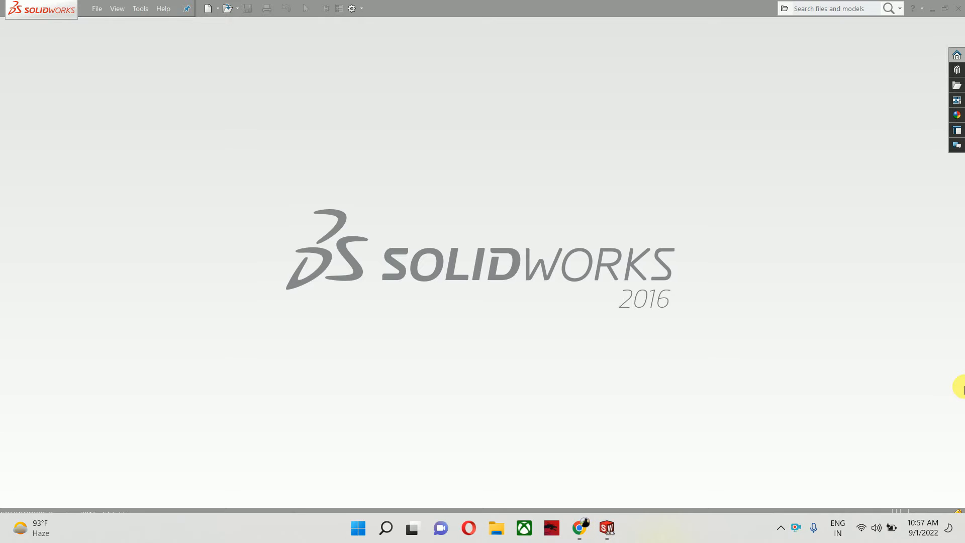
Step: Switch to File Explorer and open the ENGINE folder inside the sp4 folder on the Desktop
{"action": "left_click", "coordinate": [935, 9]}
{"action": "key", "text": "super+e"}
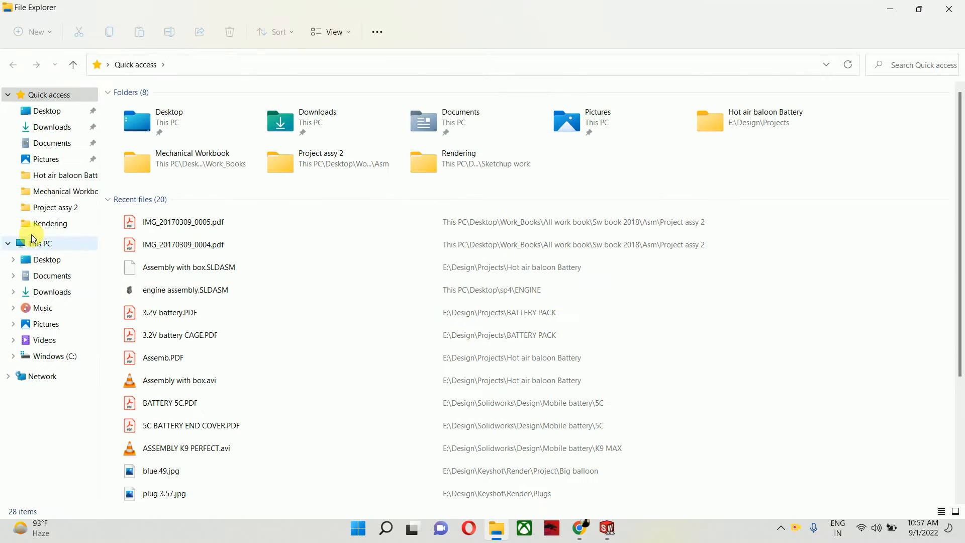
{"action": "left_click", "coordinate": [31, 248]}
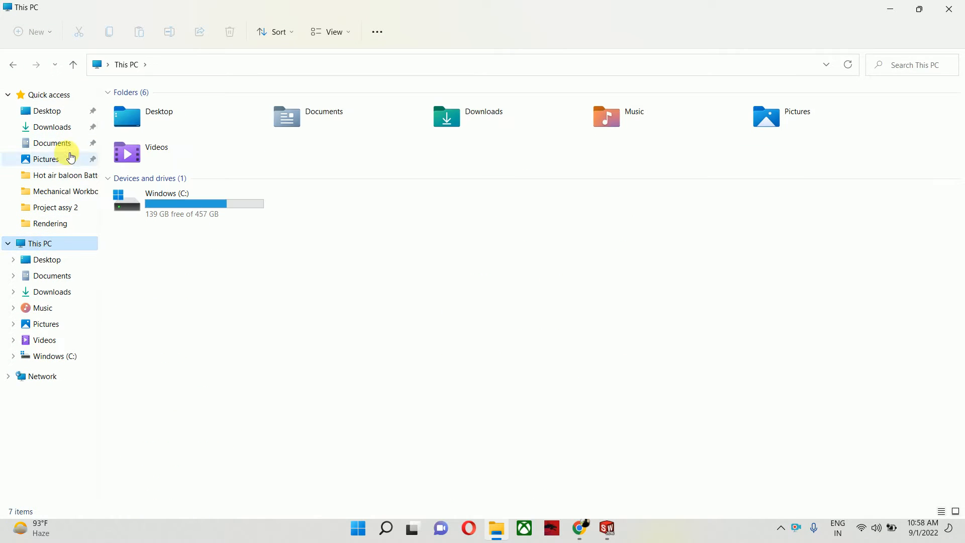
{"action": "left_click", "coordinate": [63, 110]}
{"action": "scroll", "coordinate": [784, 392], "scroll_direction": "down", "scroll_amount": 10}
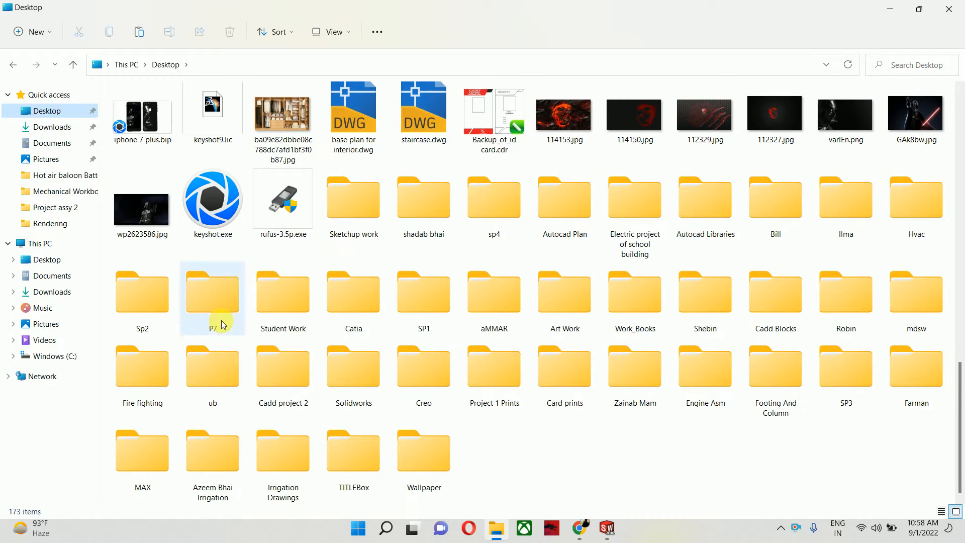
{"action": "double_click", "coordinate": [473, 221]}
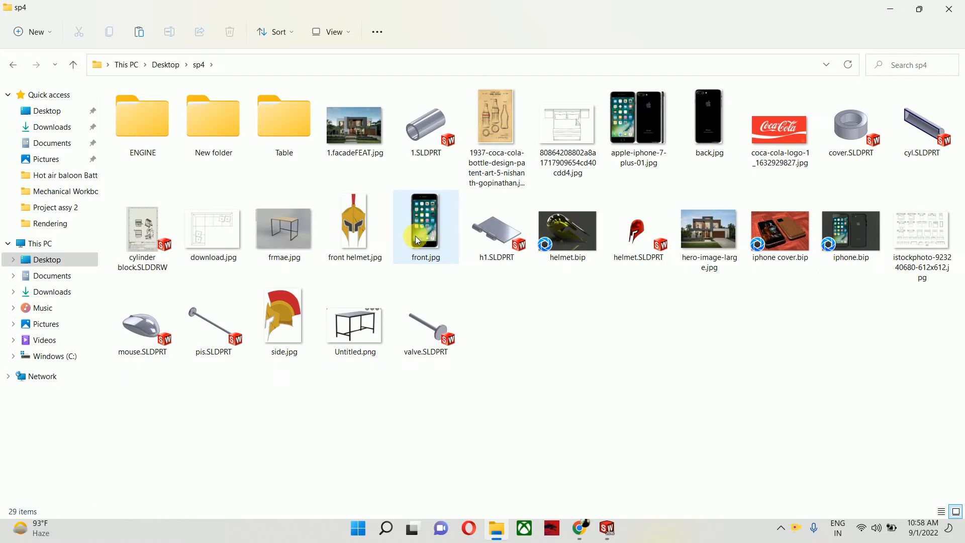
{"action": "double_click", "coordinate": [135, 115]}
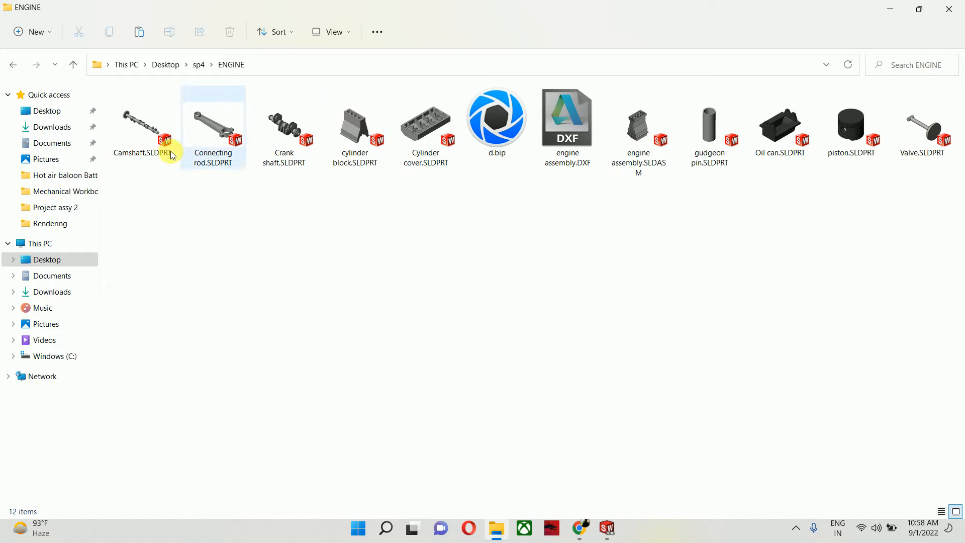
Step: Open the Camshaft, Connecting rod, Crank shaft, cylinder block and Cylinder cover part files together in SOLIDWORKS
{"action": "left_click_drag", "start_coordinate": [378, 184], "coordinate": [141, 116]}
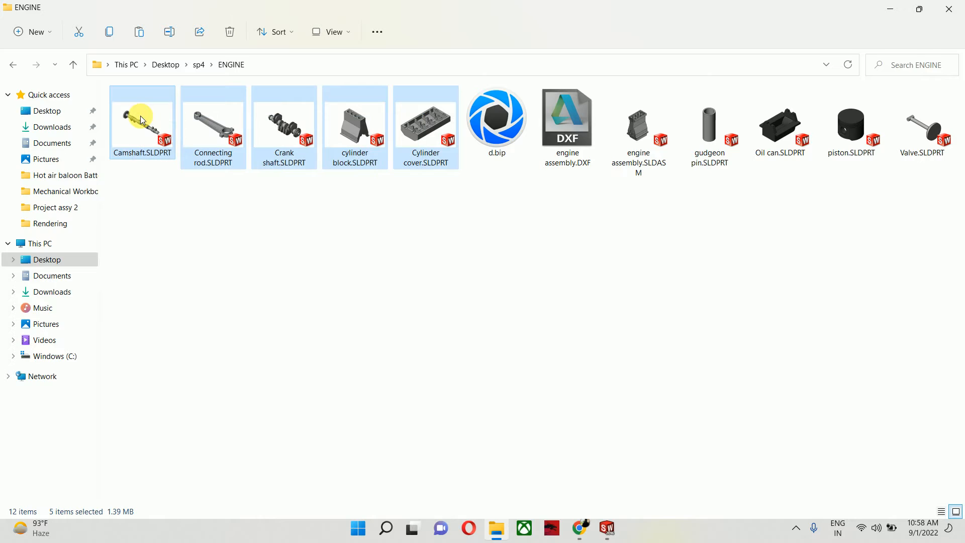
{"action": "double_click", "coordinate": [140, 116]}
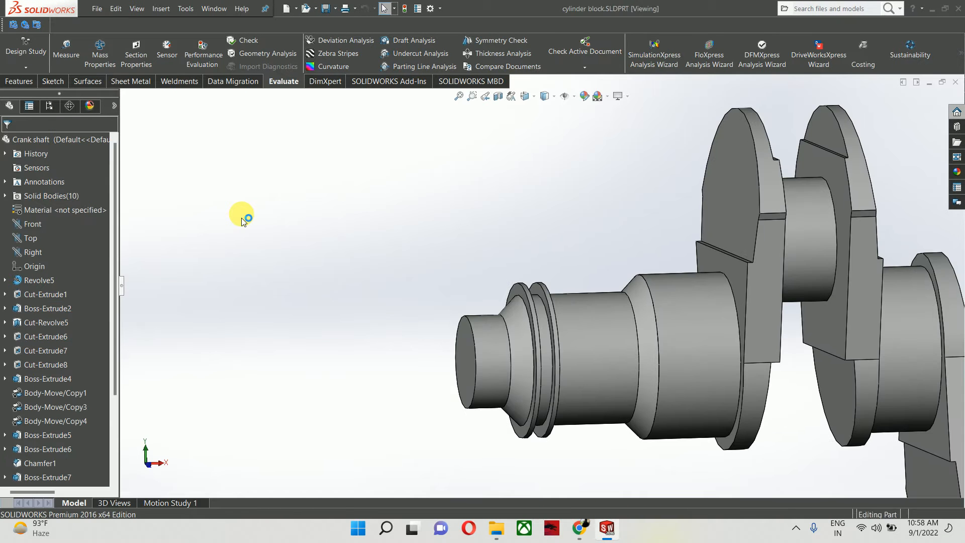
{"action": "middle_click_drag", "start_coordinate": [299, 226], "coordinate": [444, 164]}
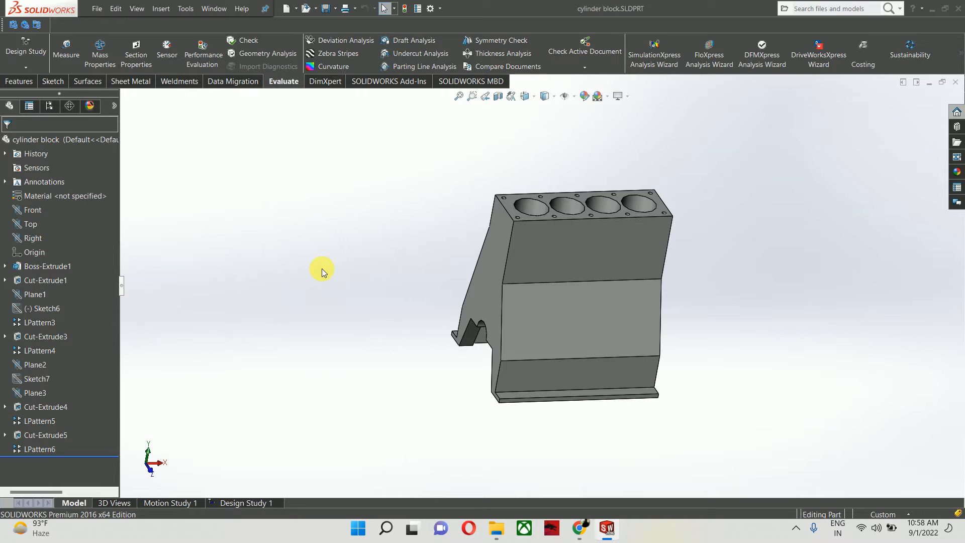
{"action": "left_click", "coordinate": [98, 7]}
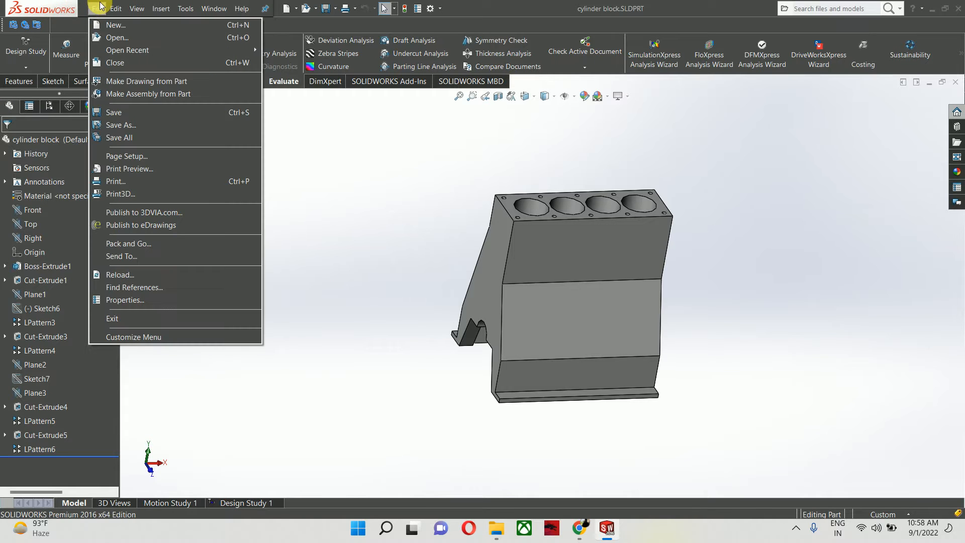
{"action": "left_click", "coordinate": [136, 296]}
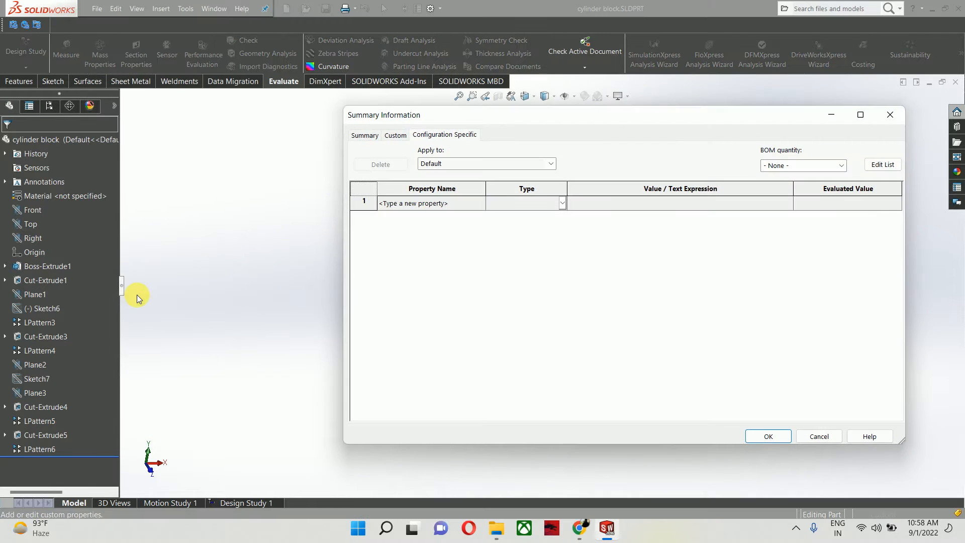
{"action": "left_click", "coordinate": [890, 115]}
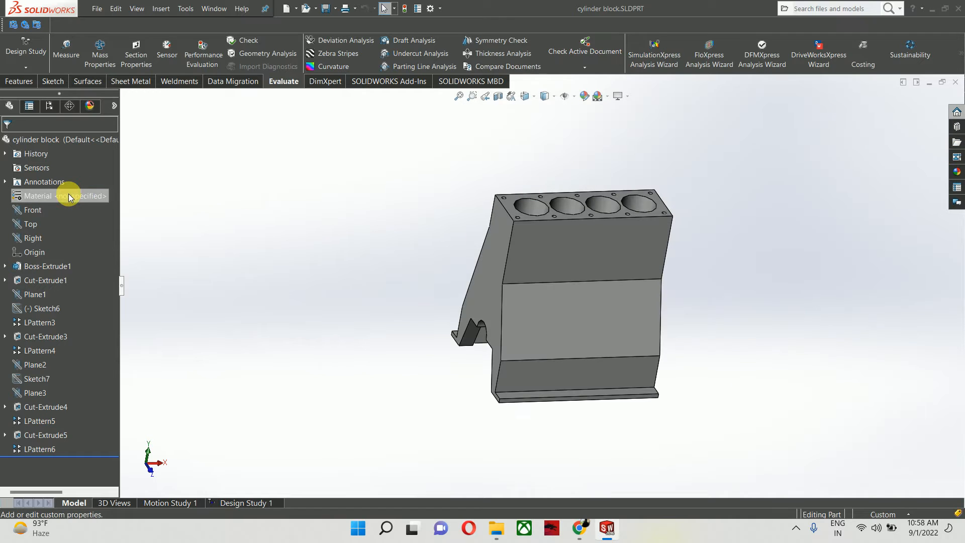
Step: Apply Gray Cast Iron from the Iron category of SOLIDWORKS Materials to the cylinder block part
{"action": "right_click", "coordinate": [69, 197]}
{"action": "left_click", "coordinate": [100, 204]}
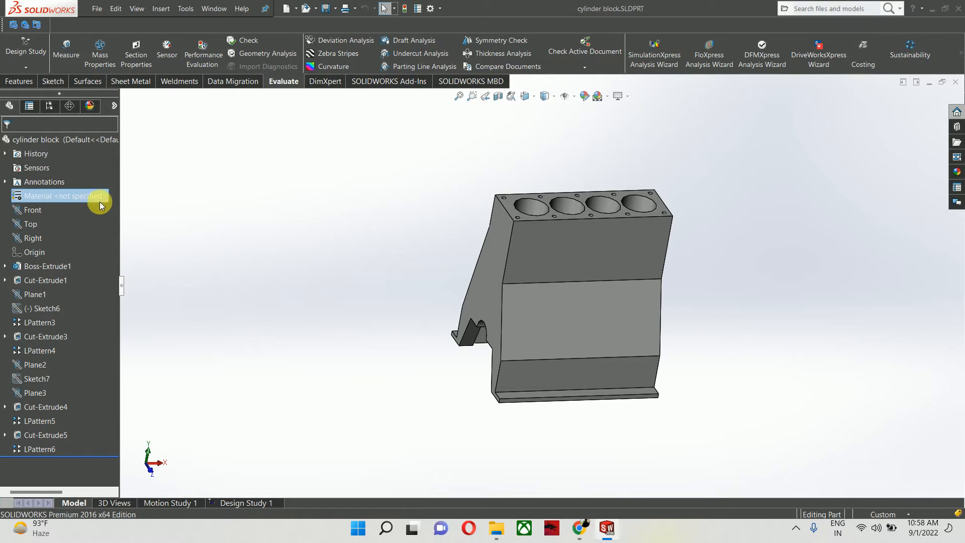
{"action": "left_click", "coordinate": [273, 106]}
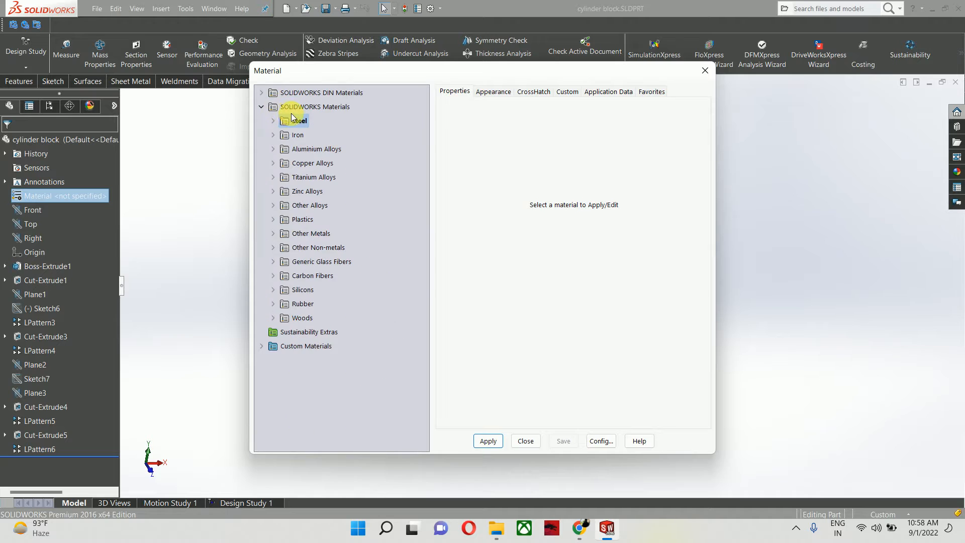
{"action": "left_click", "coordinate": [282, 136]}
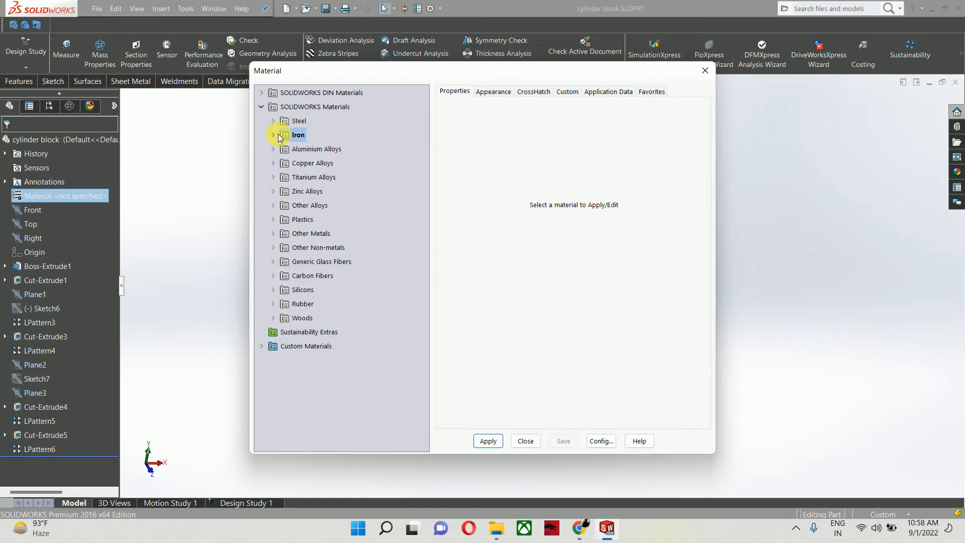
{"action": "double_click", "coordinate": [280, 136]}
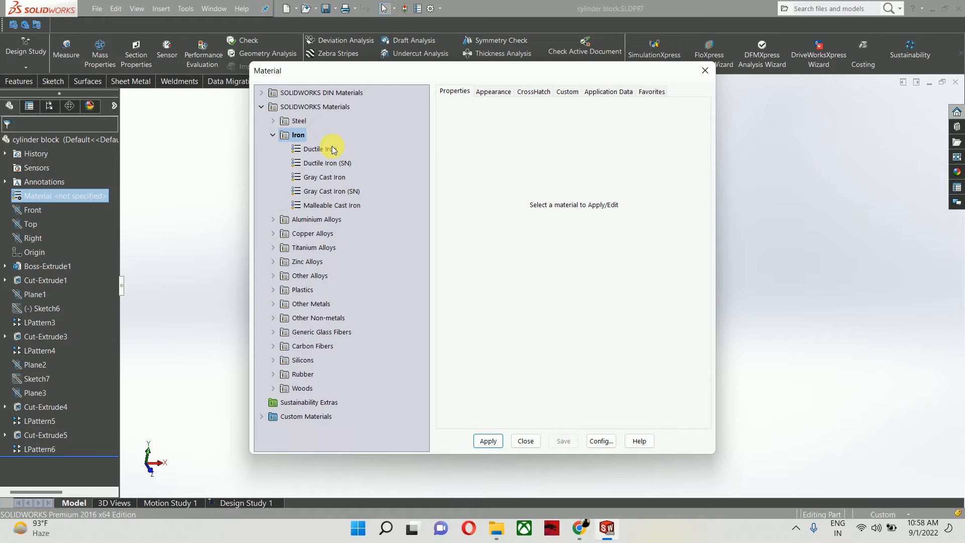
{"action": "left_click", "coordinate": [325, 177]}
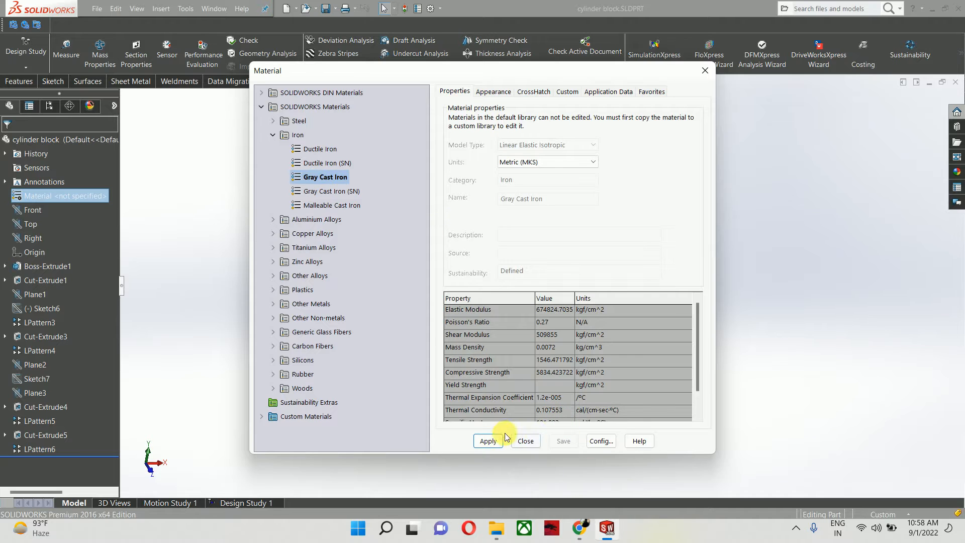
{"action": "left_click", "coordinate": [488, 440]}
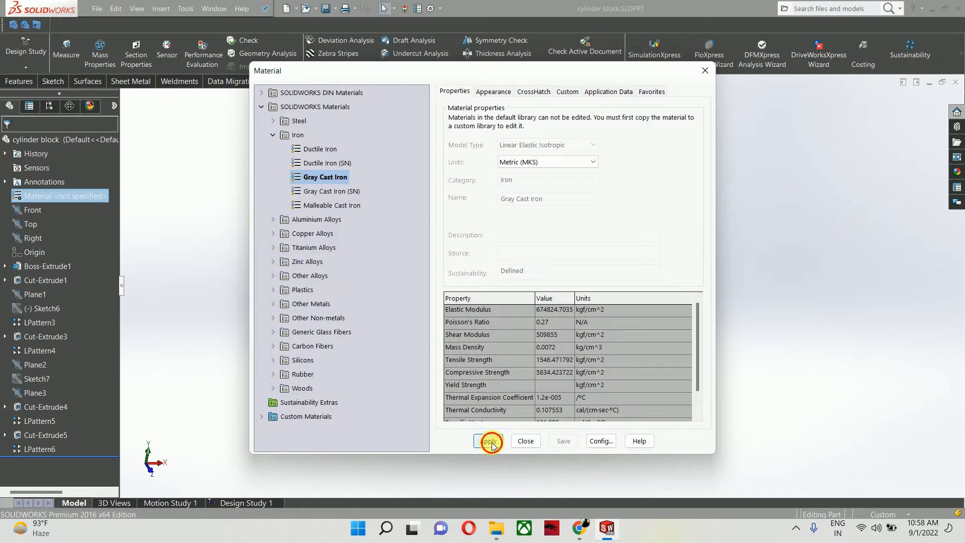
{"action": "left_click", "coordinate": [525, 441]}
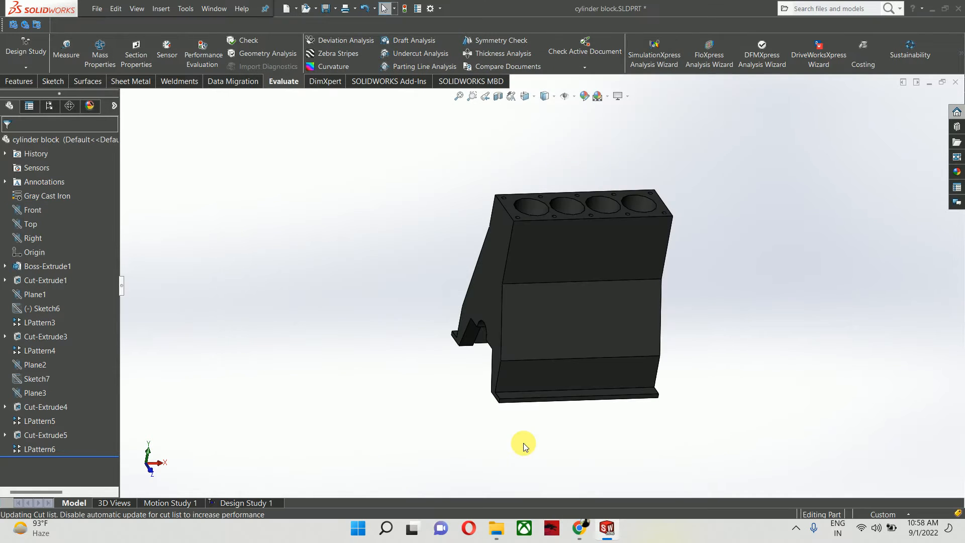
Step: Review the cylinder block's assigned material properties and the unit systems offered for them
{"action": "right_click", "coordinate": [41, 196]}
{"action": "left_click", "coordinate": [229, 220]}
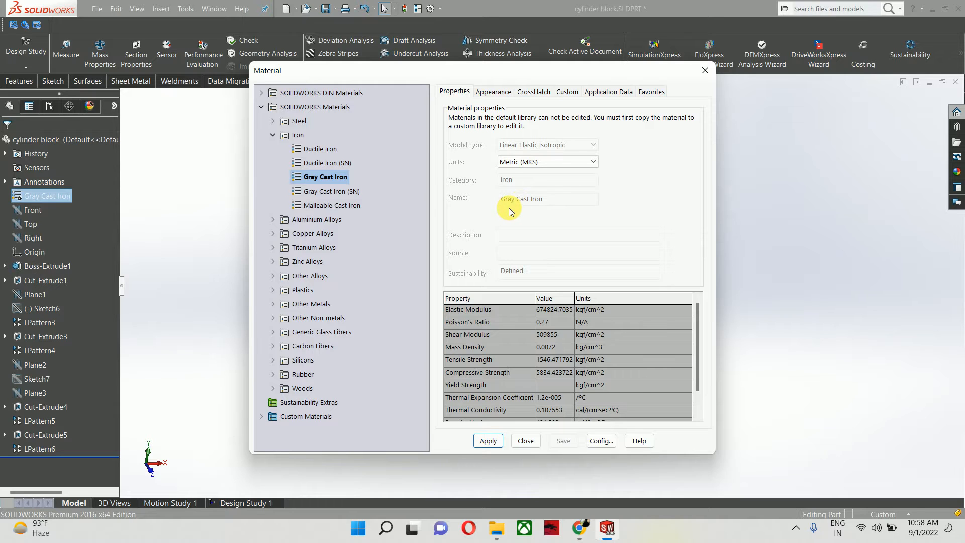
{"action": "left_click", "coordinate": [550, 162]}
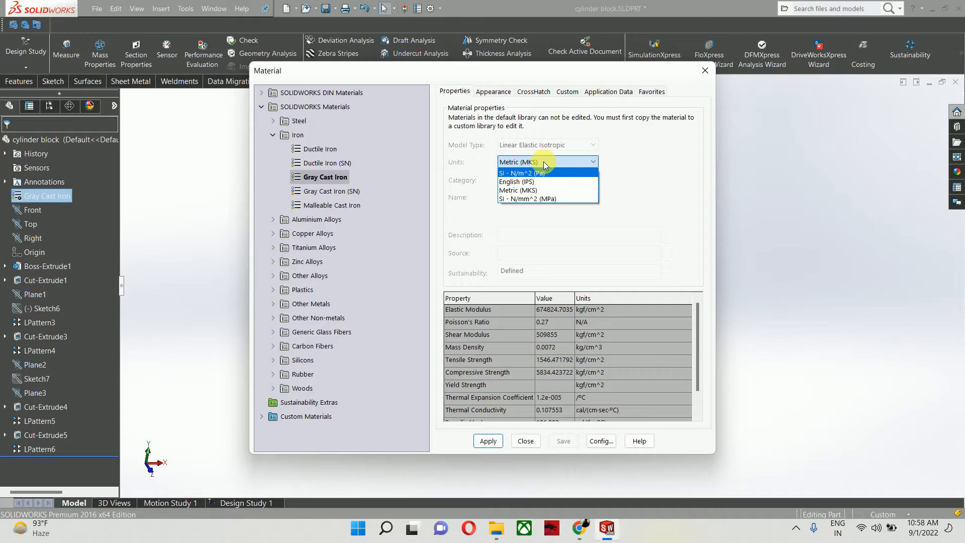
{"action": "left_click", "coordinate": [544, 161]}
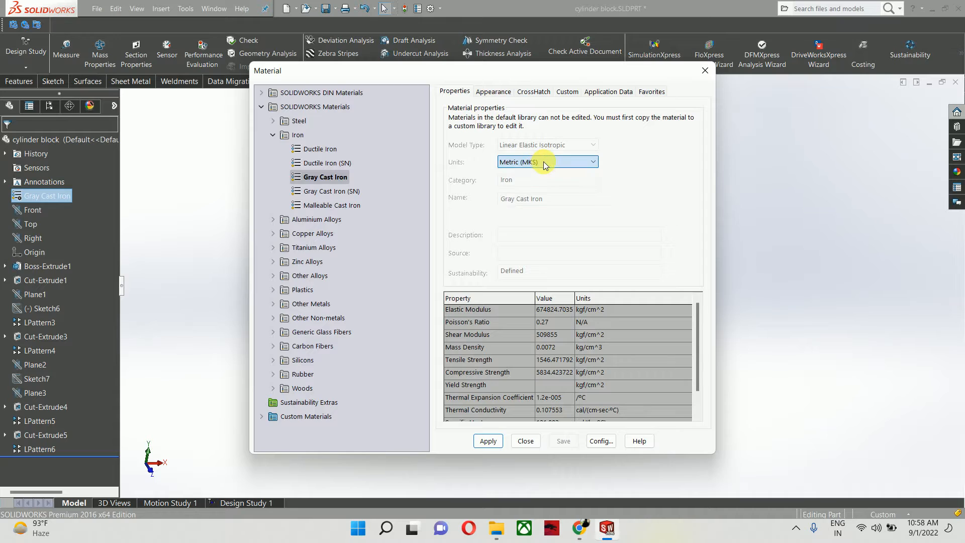
{"action": "left_click", "coordinate": [519, 442]}
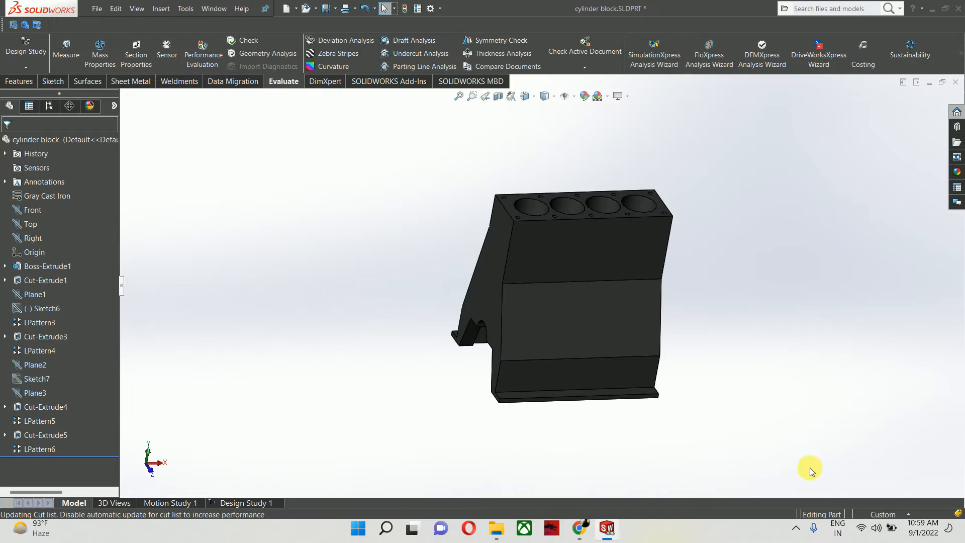
Step: Set the cylinder block's document units to MKS (meter, kilogram, second)
{"action": "left_click", "coordinate": [883, 514]}
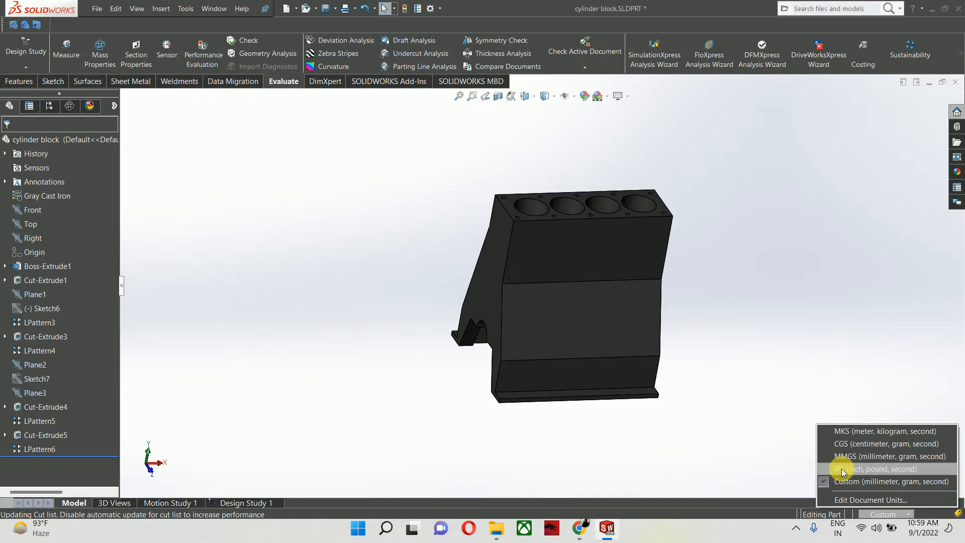
{"action": "left_click", "coordinate": [852, 430]}
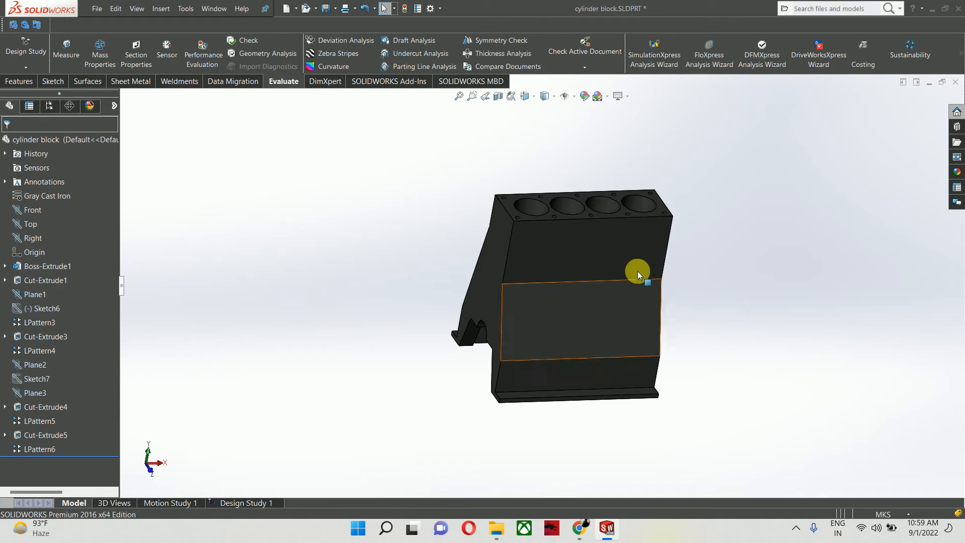
{"action": "left_click", "coordinate": [97, 9]}
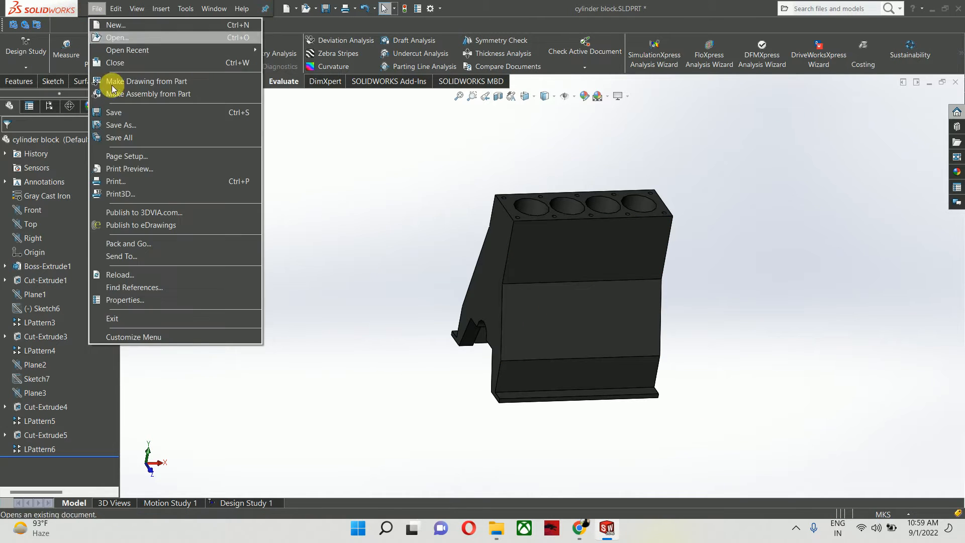
{"action": "left_click", "coordinate": [157, 300]}
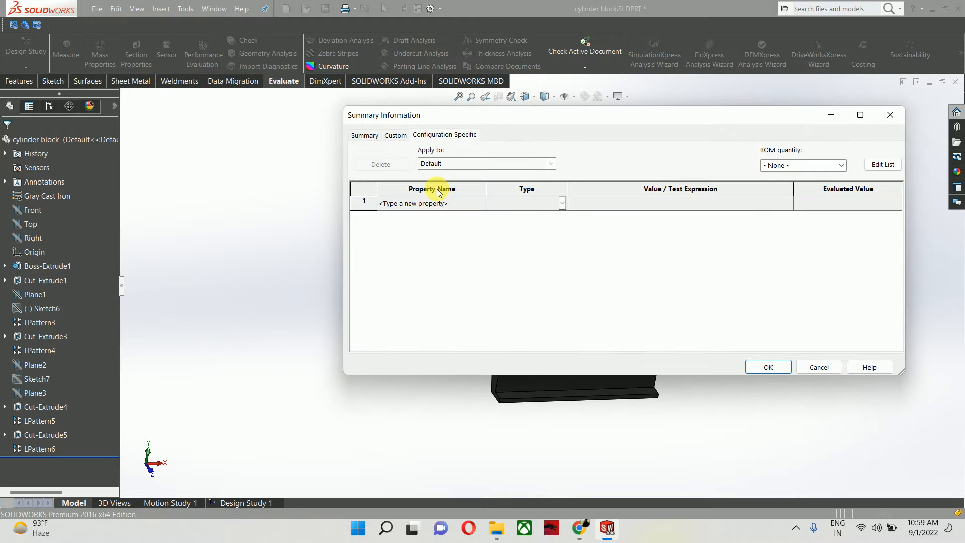
{"action": "left_click", "coordinate": [819, 367]}
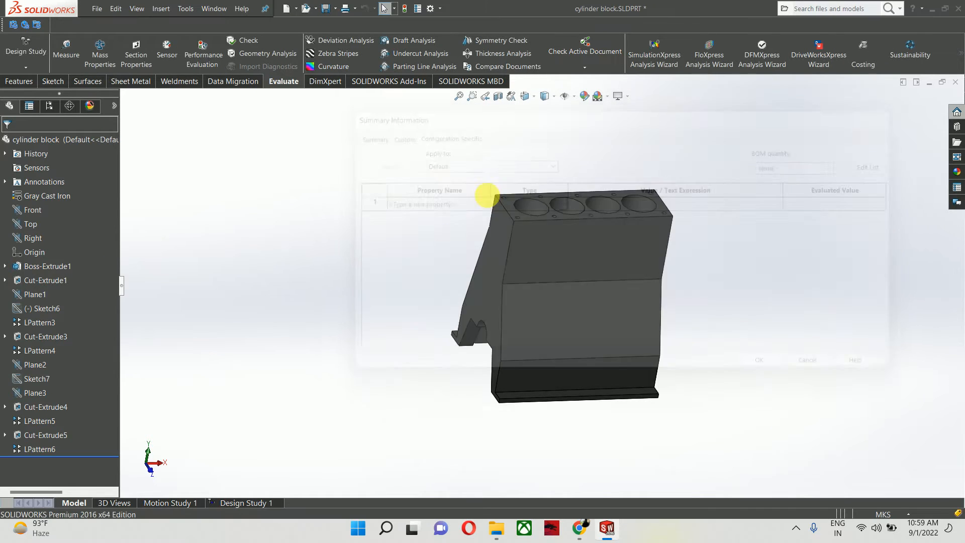
Step: Check the Gray Cast Iron entry in the material library for the cylinder block
{"action": "right_click", "coordinate": [50, 200]}
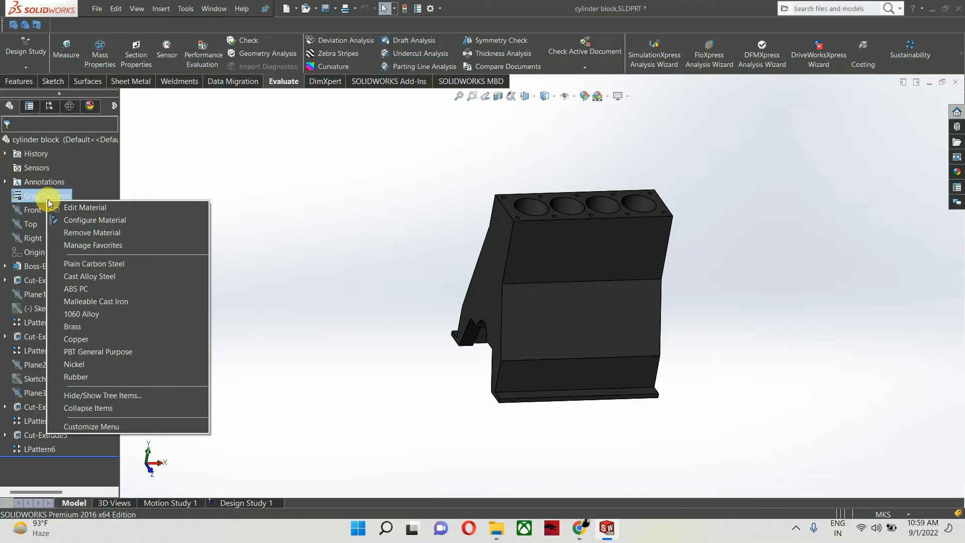
{"action": "left_click", "coordinate": [83, 206]}
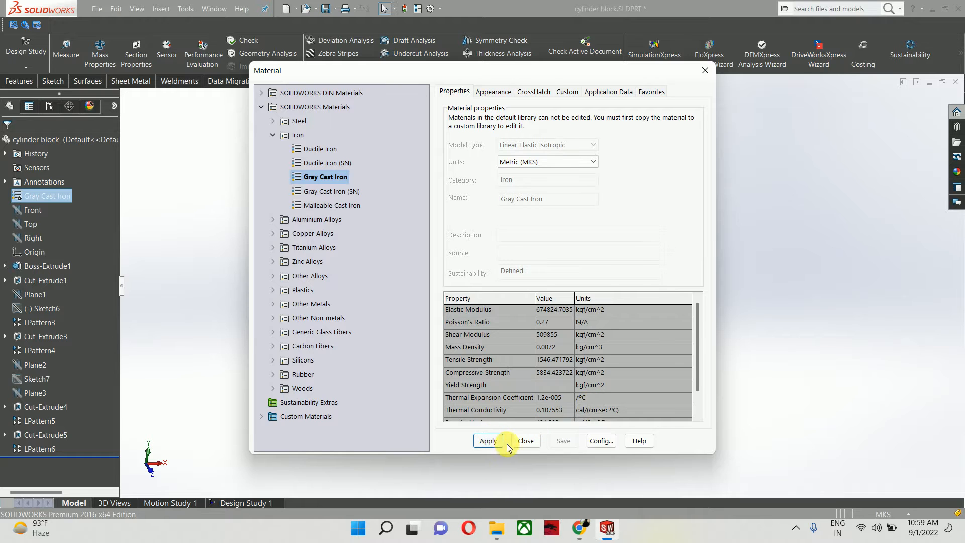
{"action": "left_click", "coordinate": [526, 441]}
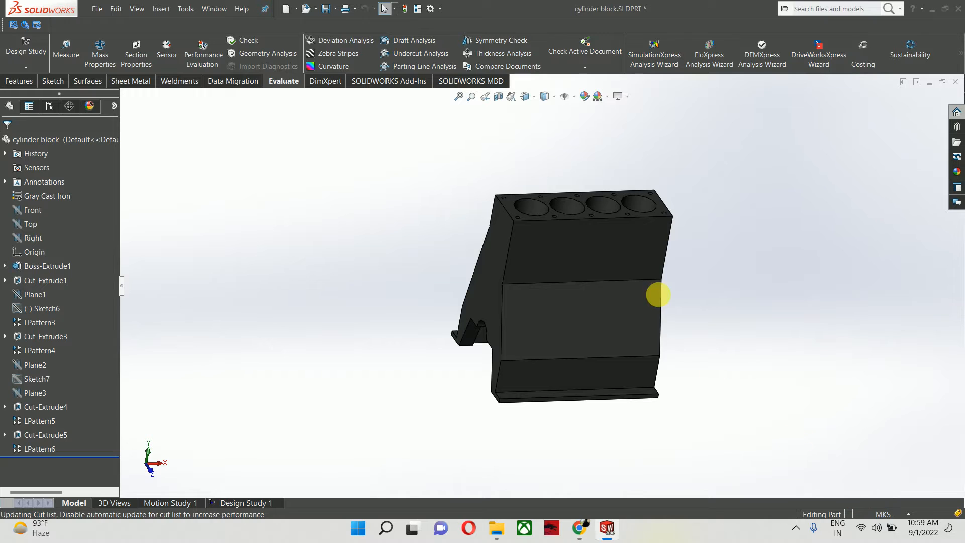
Step: Add a configuration-specific text property named MATERIAL to the cylinder block's Default configuration and link its value to Material
{"action": "left_click", "coordinate": [95, 10]}
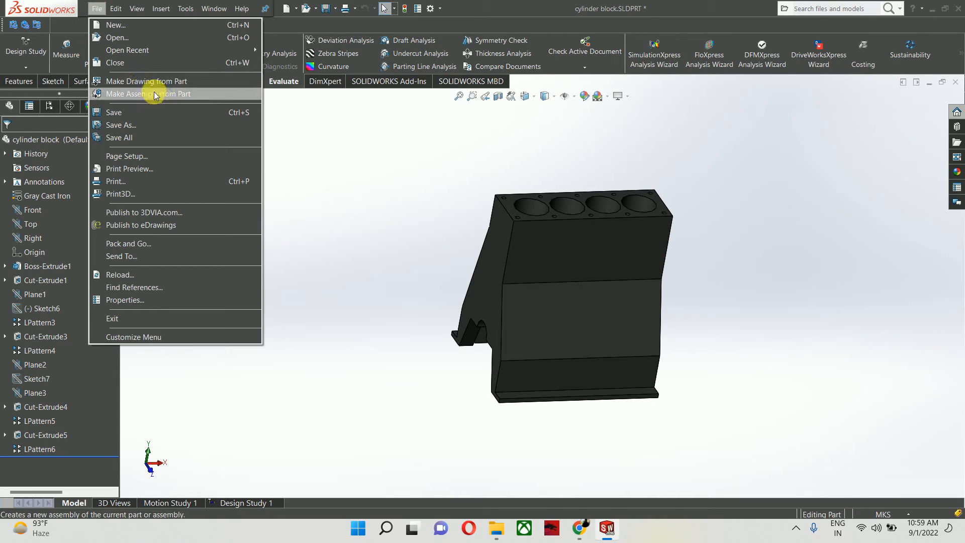
{"action": "left_click", "coordinate": [152, 301]}
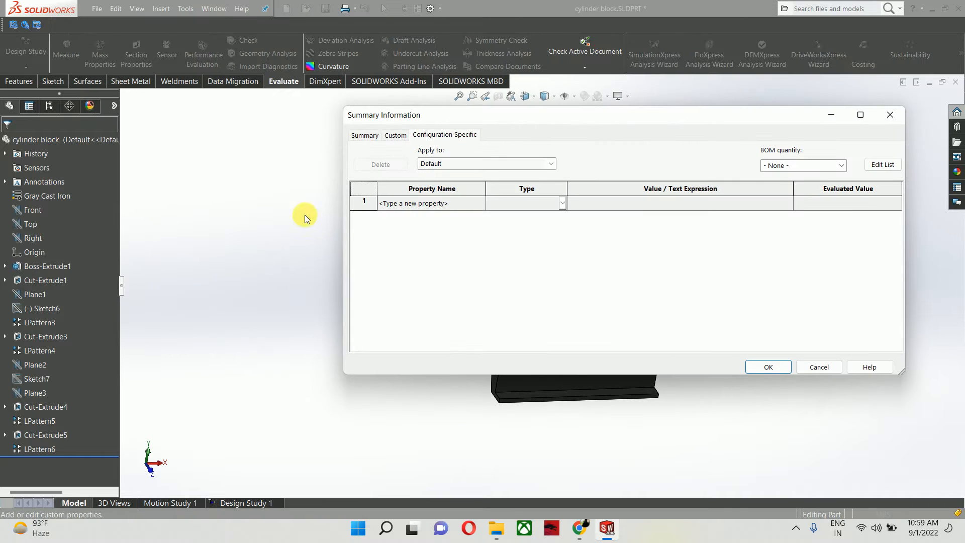
{"action": "left_click", "coordinate": [365, 134]}
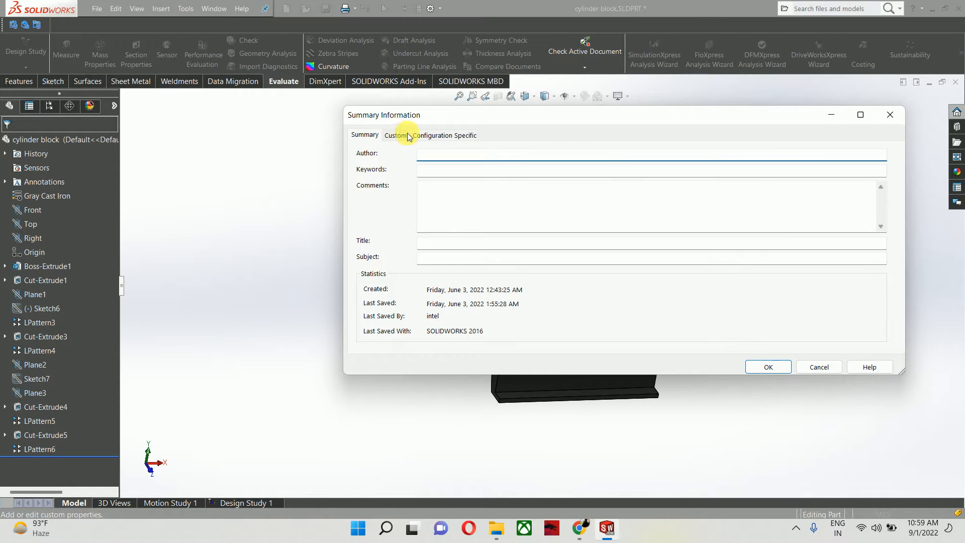
{"action": "left_click", "coordinate": [440, 137]}
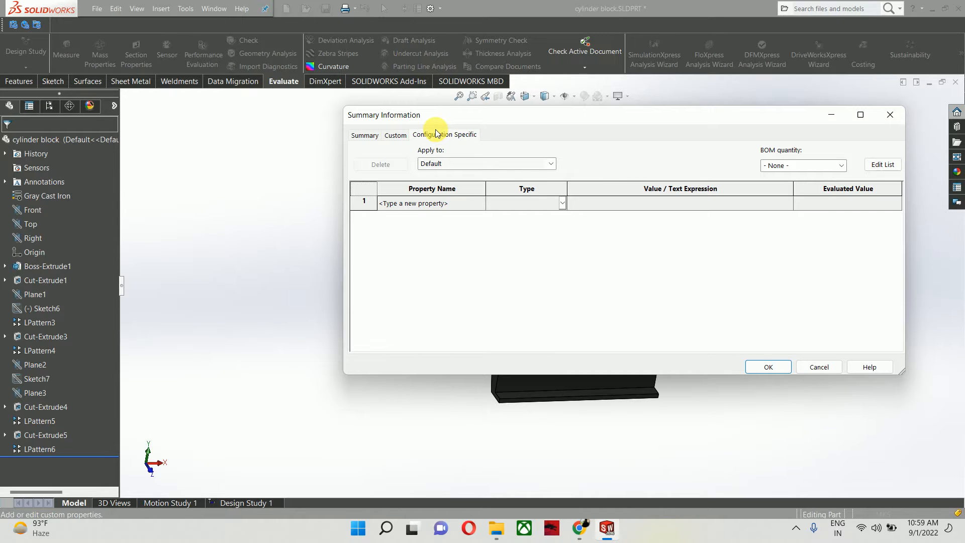
{"action": "left_click", "coordinate": [442, 204]}
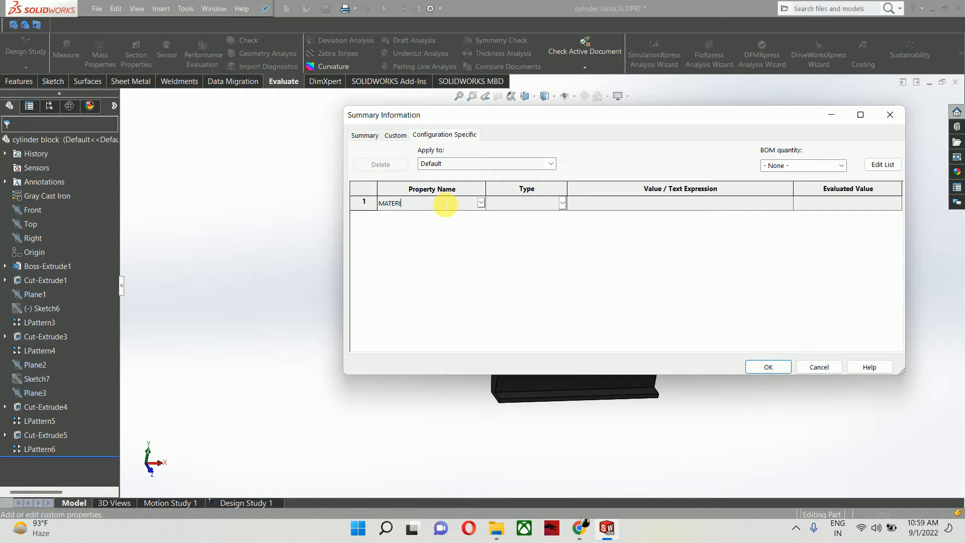
{"action": "left_click", "coordinate": [670, 202]}
{"action": "left_click", "coordinate": [789, 202]}
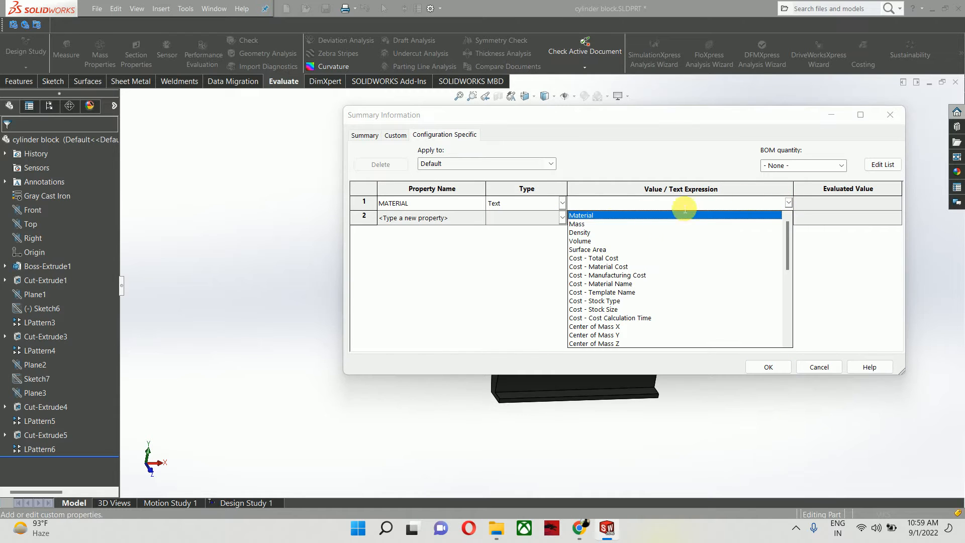
{"action": "left_click", "coordinate": [579, 216]}
Step: Add a second configuration-specific property named VOLUME and link its value to the part's Volume
{"action": "left_click", "coordinate": [457, 221]}
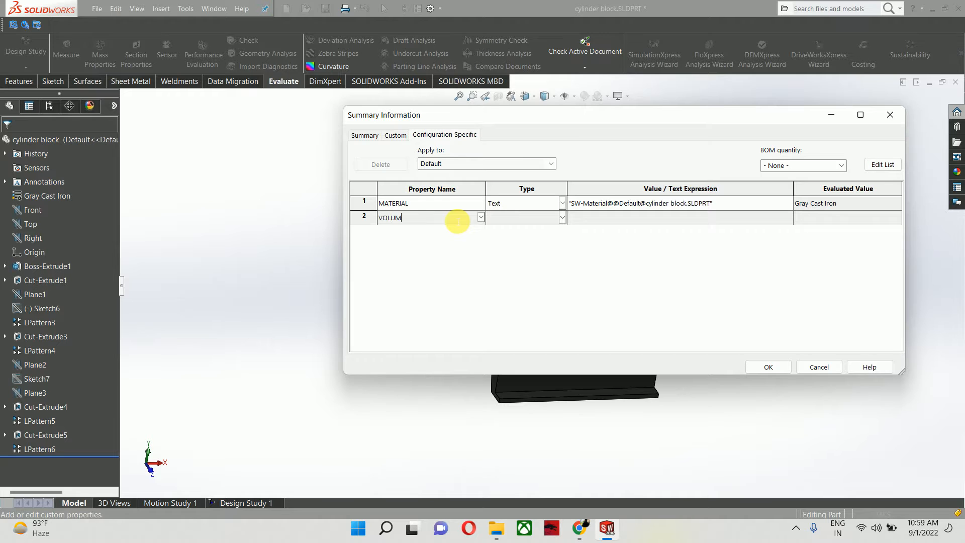
{"action": "left_click", "coordinate": [731, 218]}
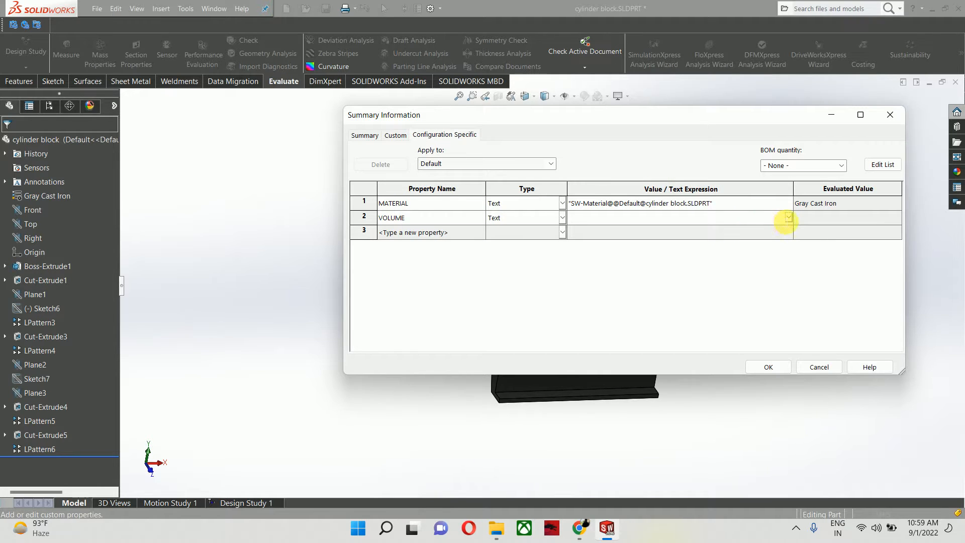
{"action": "left_click", "coordinate": [789, 217]}
{"action": "left_click", "coordinate": [579, 255]}
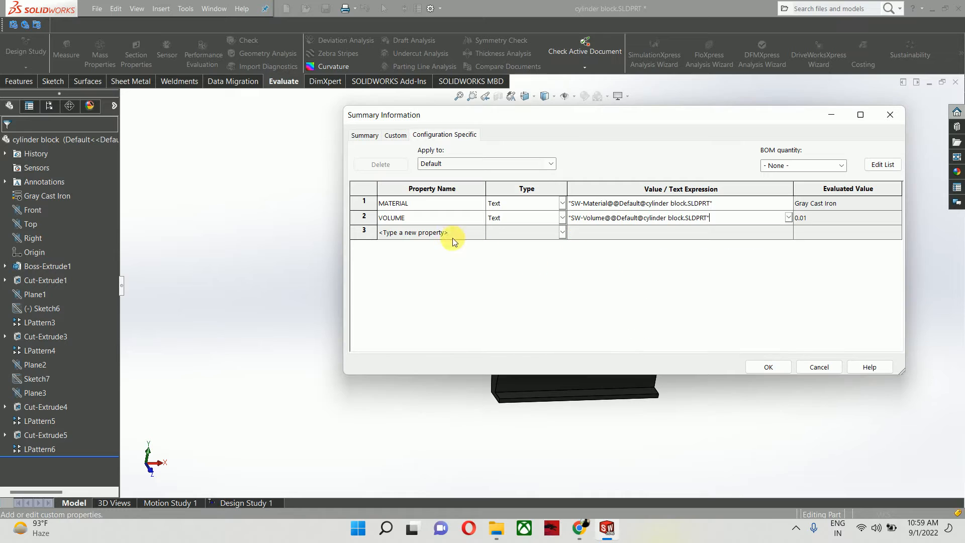
Step: Add a third configuration-specific property named DENSITY and link its value to the part's Density
{"action": "left_click", "coordinate": [421, 233]}
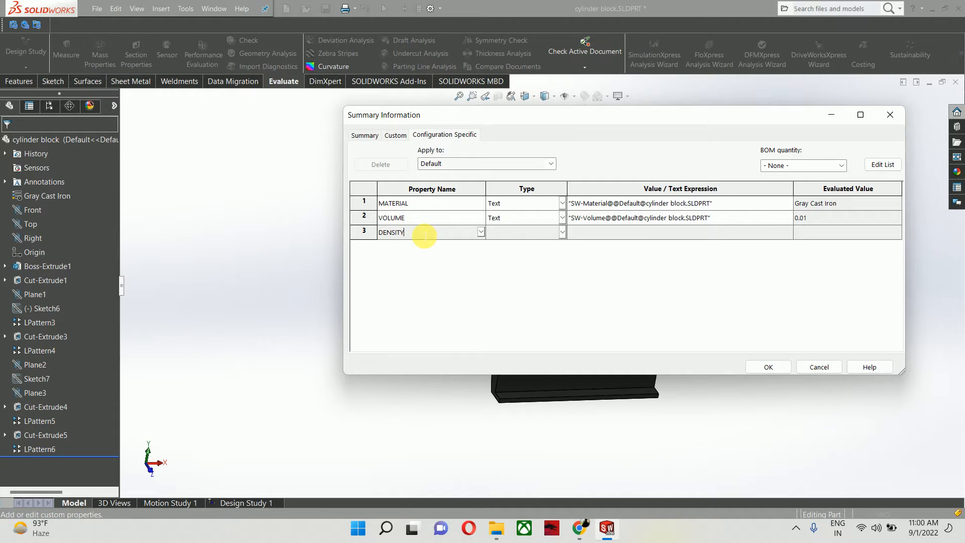
{"action": "left_click", "coordinate": [632, 227]}
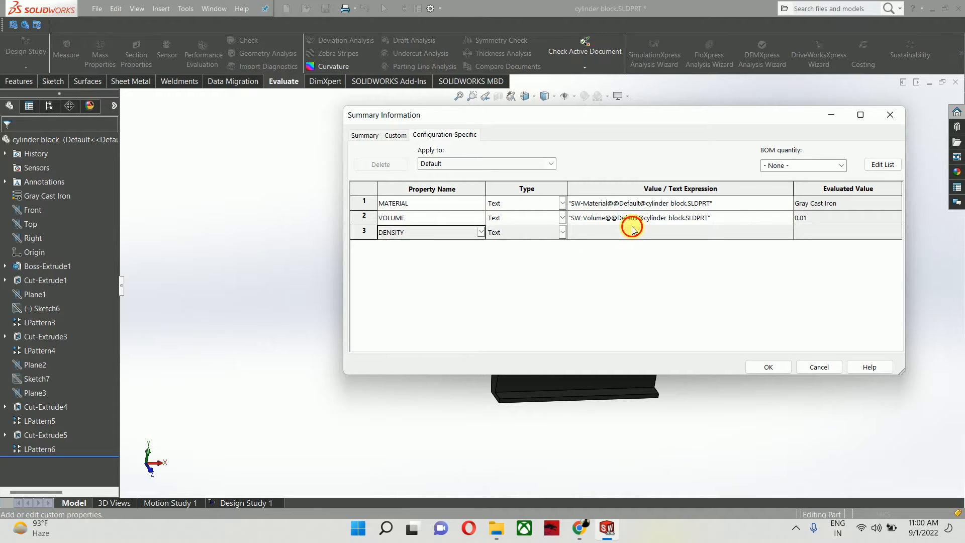
{"action": "left_click", "coordinate": [787, 231]}
{"action": "left_click", "coordinate": [581, 263]}
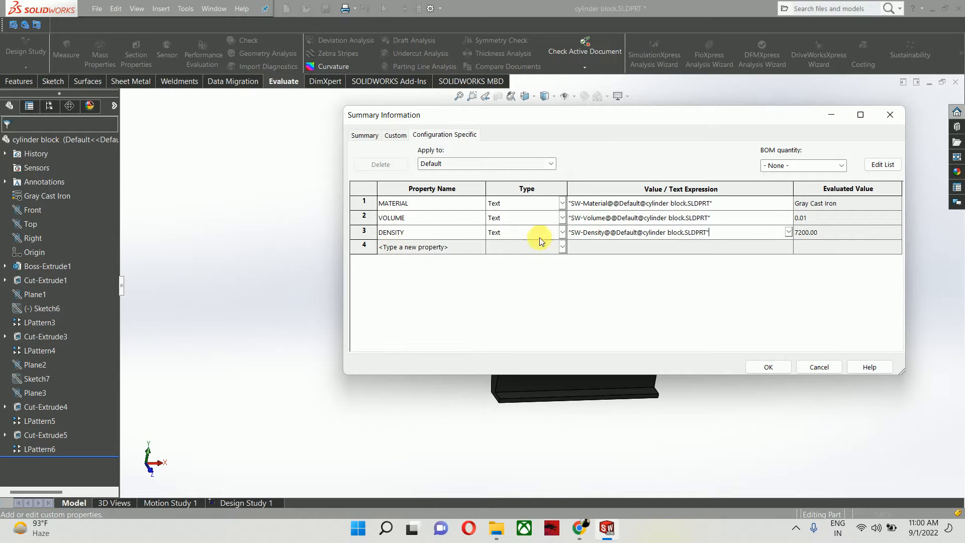
Step: Examine the predefined property names offered for a fourth configuration-specific property
{"action": "left_click", "coordinate": [463, 250]}
{"action": "left_click", "coordinate": [481, 247]}
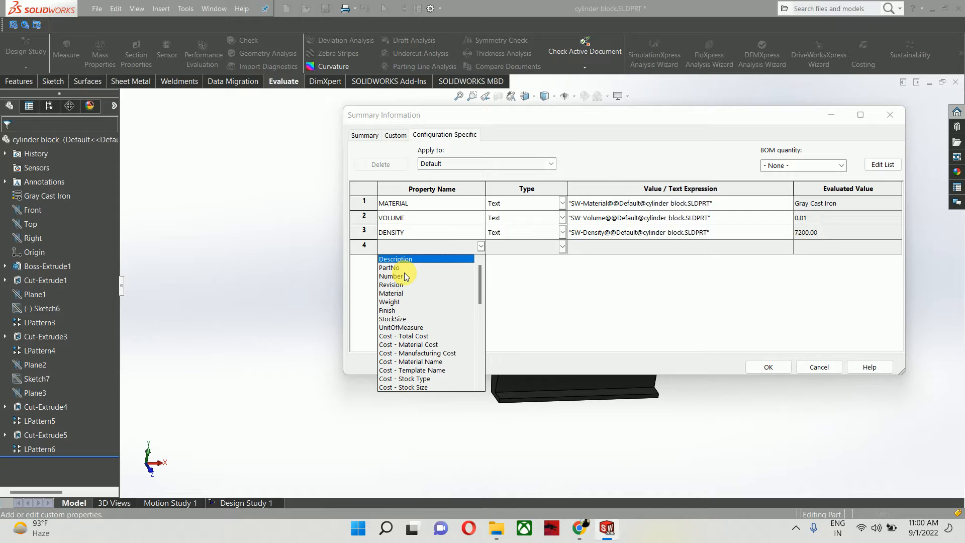
{"action": "scroll", "coordinate": [402, 317], "scroll_direction": "down", "scroll_amount": 5}
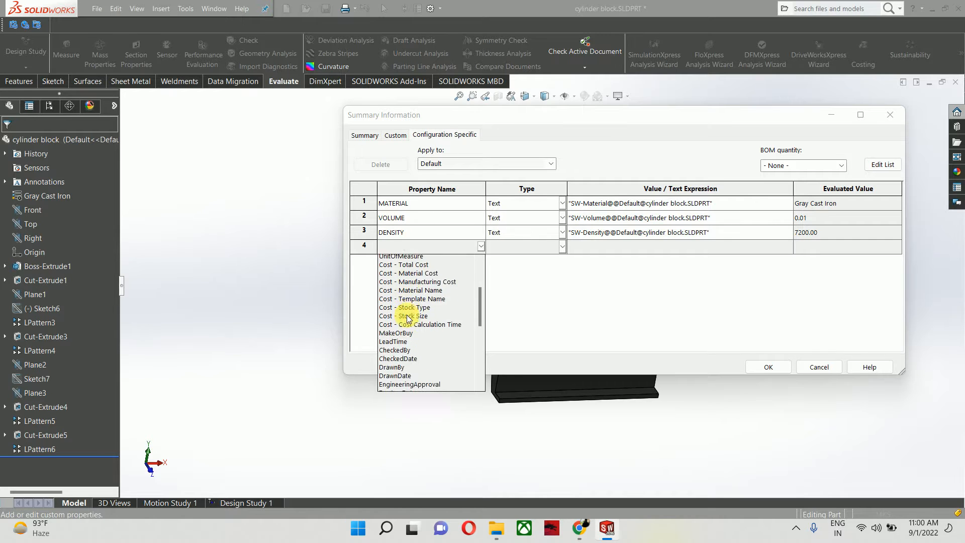
{"action": "scroll", "coordinate": [406, 315], "scroll_direction": "down", "scroll_amount": 5}
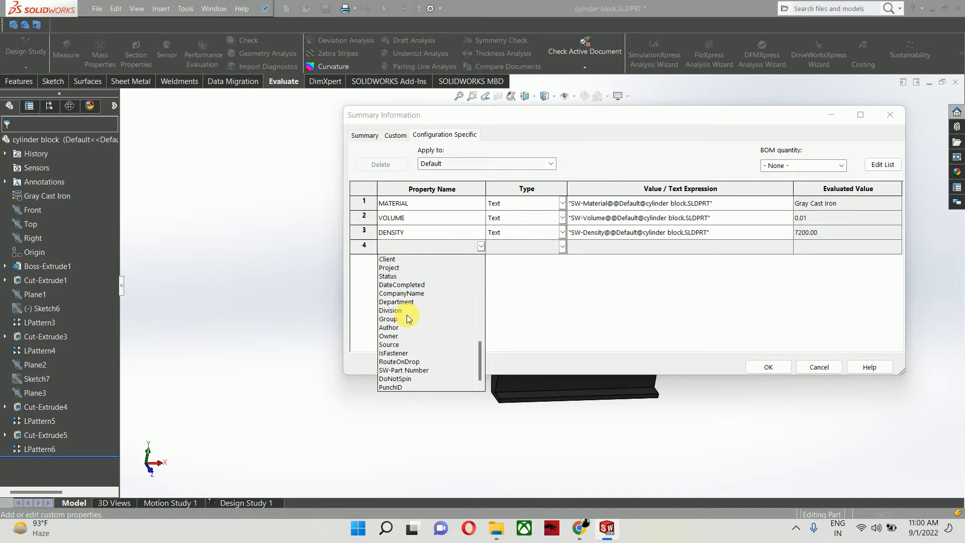
{"action": "scroll", "coordinate": [406, 314], "scroll_direction": "up", "scroll_amount": 4}
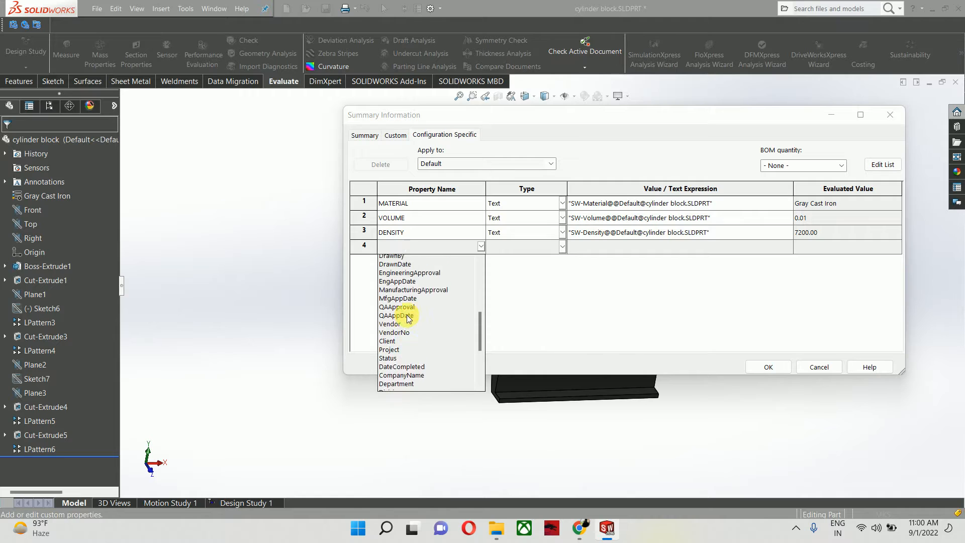
{"action": "scroll", "coordinate": [408, 316], "scroll_direction": "up", "scroll_amount": 2}
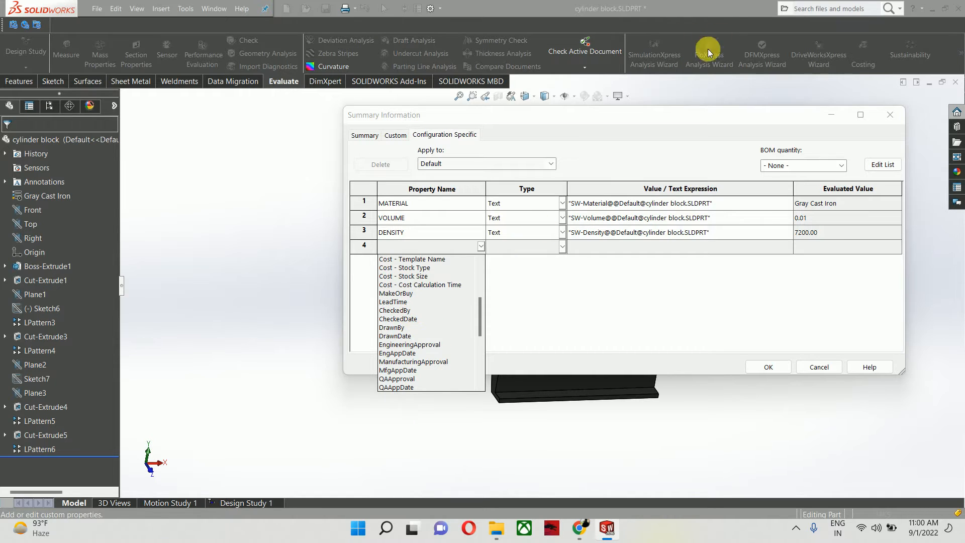
{"action": "scroll", "coordinate": [411, 333], "scroll_direction": "up", "scroll_amount": 5}
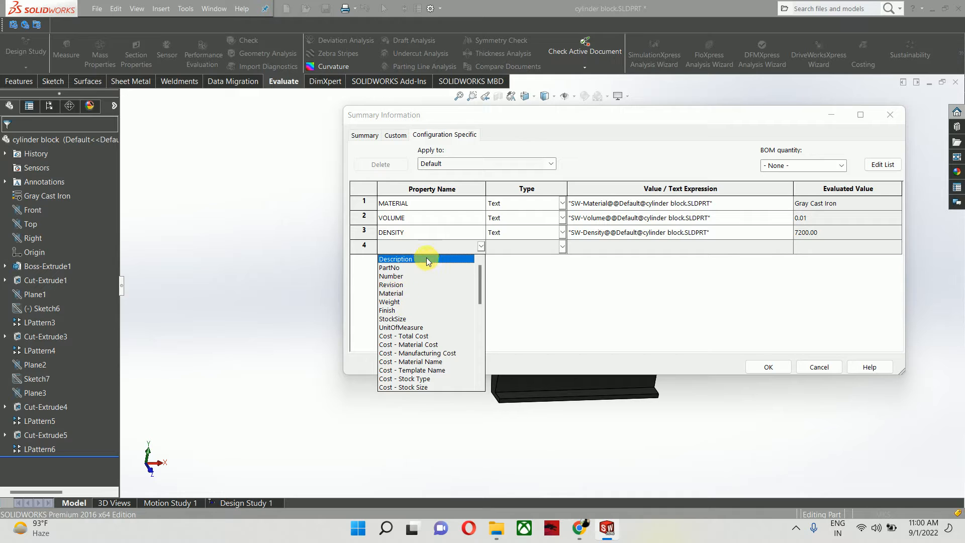
{"action": "left_click", "coordinate": [484, 248]}
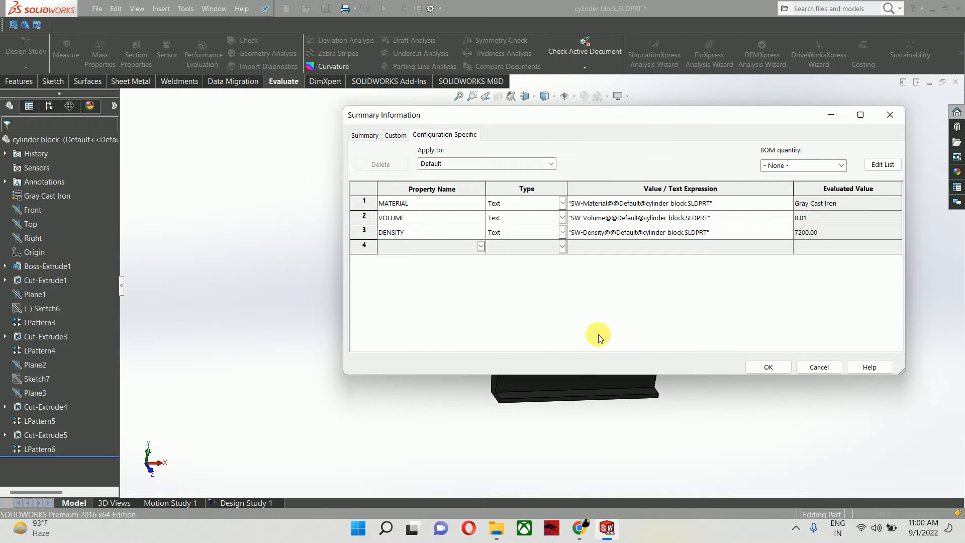
Step: Accept the cylinder block's custom properties, then close the part and save all its changes
{"action": "left_click", "coordinate": [762, 366]}
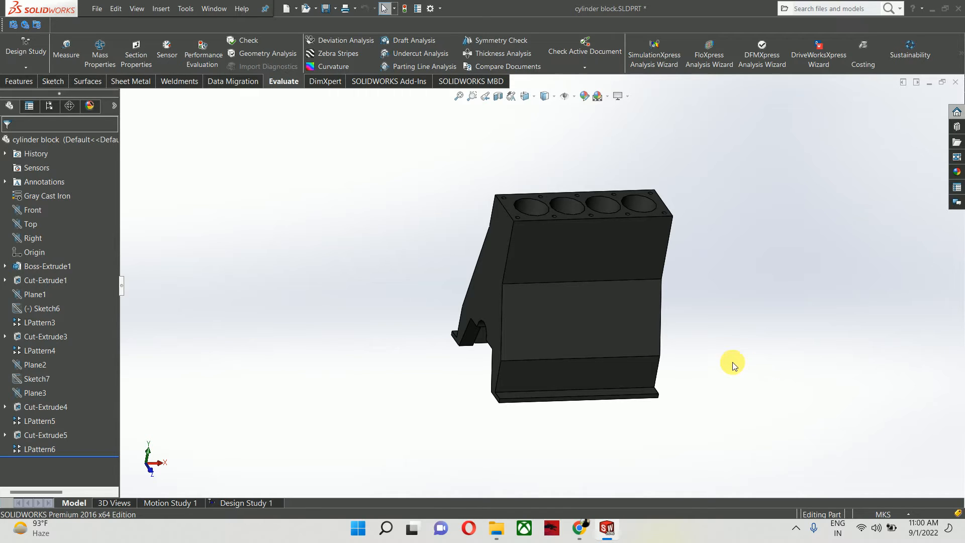
{"action": "left_click", "coordinate": [956, 82]}
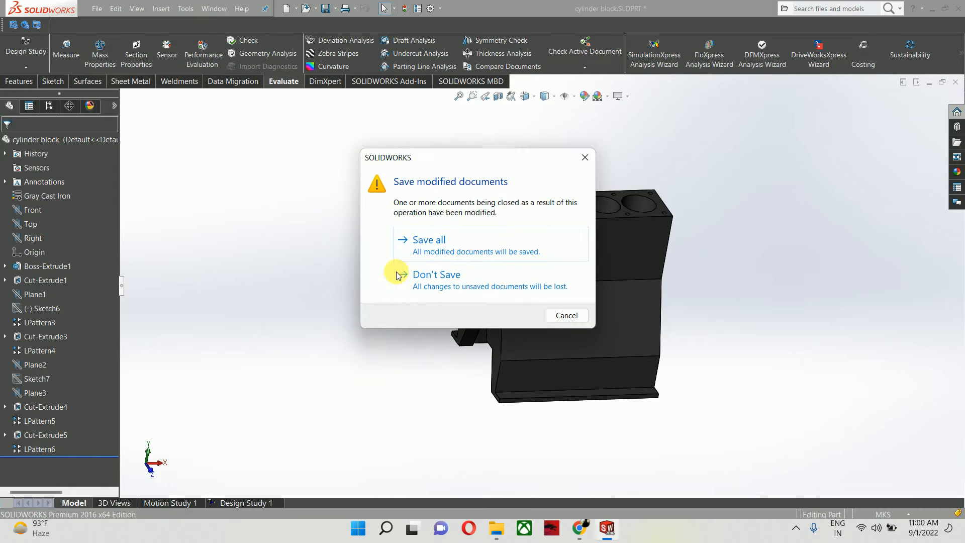
{"action": "left_click", "coordinate": [437, 243]}
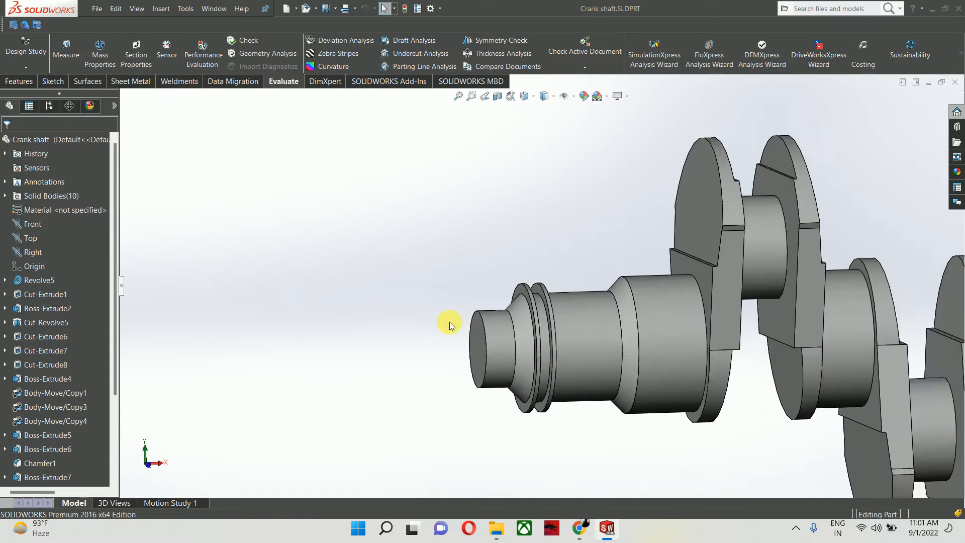
{"action": "scroll", "coordinate": [450, 324], "scroll_direction": "up", "scroll_amount": 4}
{"action": "left_click", "coordinate": [101, 15]}
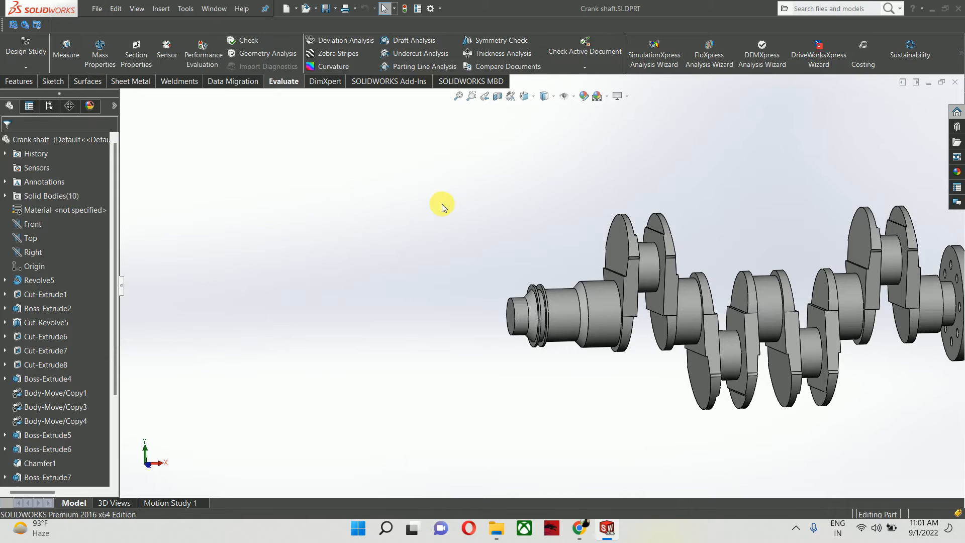
{"action": "left_click", "coordinate": [53, 196]}
{"action": "right_click", "coordinate": [51, 208]}
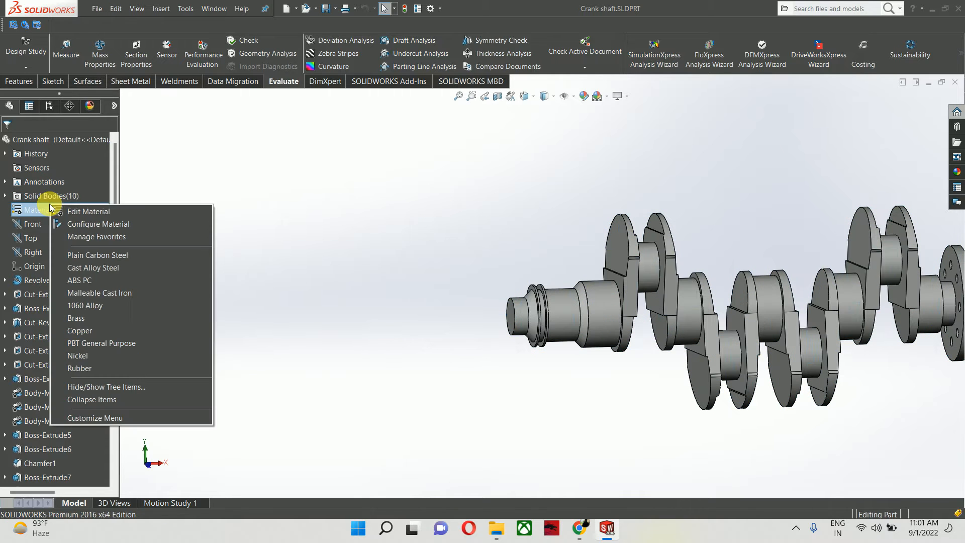
{"action": "key", "text": "Escape"}
{"action": "scroll", "coordinate": [239, 229], "scroll_direction": "up", "scroll_amount": 2}
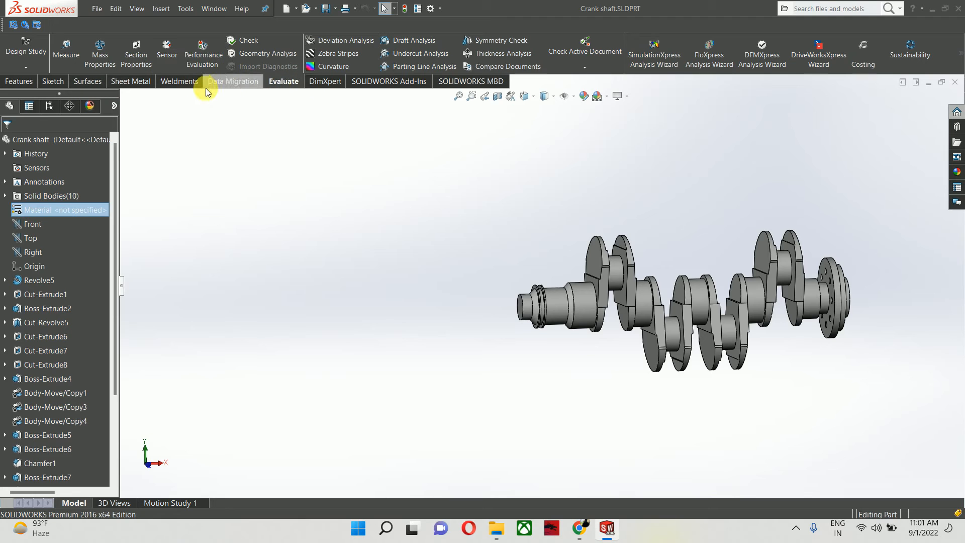
Step: Combine all the crankshaft's solid bodies into a single body with the Add operation
{"action": "left_click", "coordinate": [230, 83]}
{"action": "left_click", "coordinate": [376, 53]}
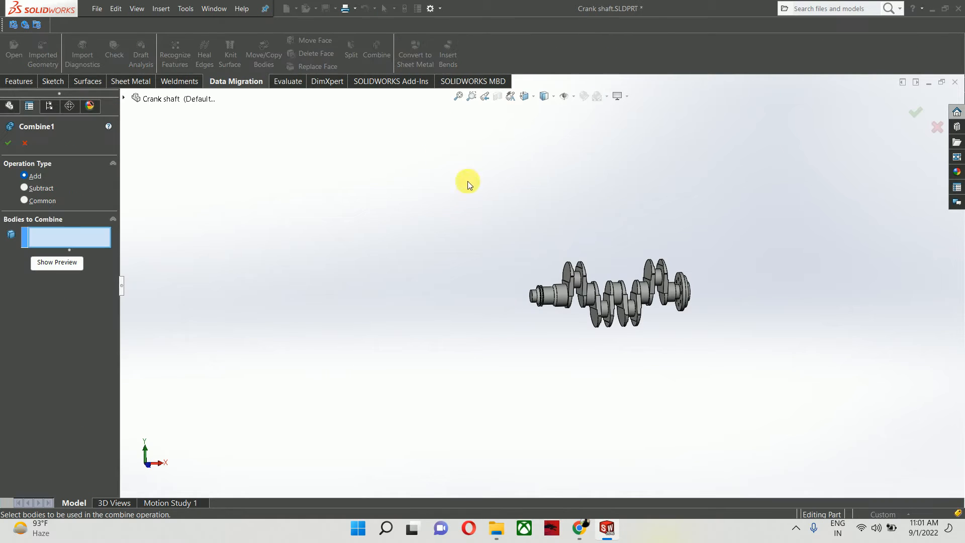
{"action": "left_click_drag", "start_coordinate": [668, 337], "coordinate": [794, 415]}
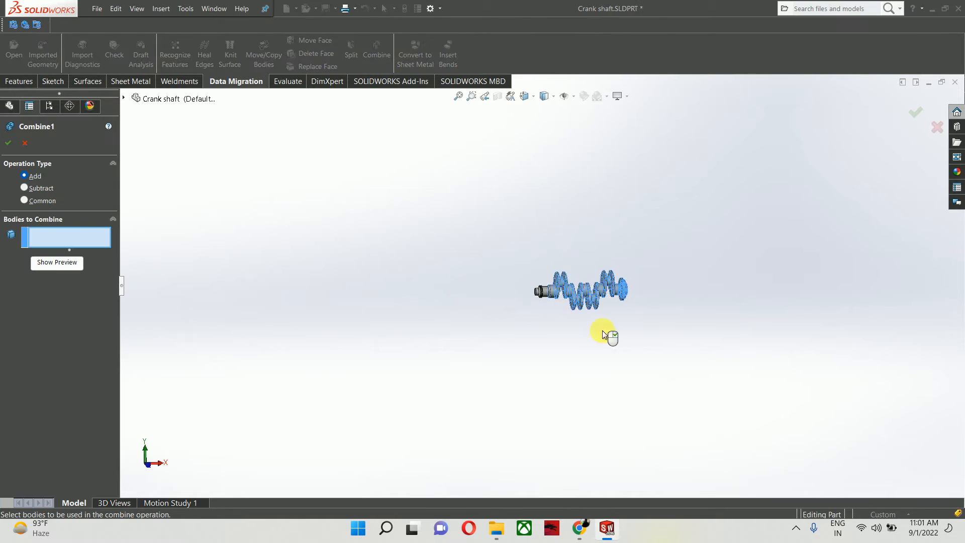
{"action": "left_click", "coordinate": [8, 143]}
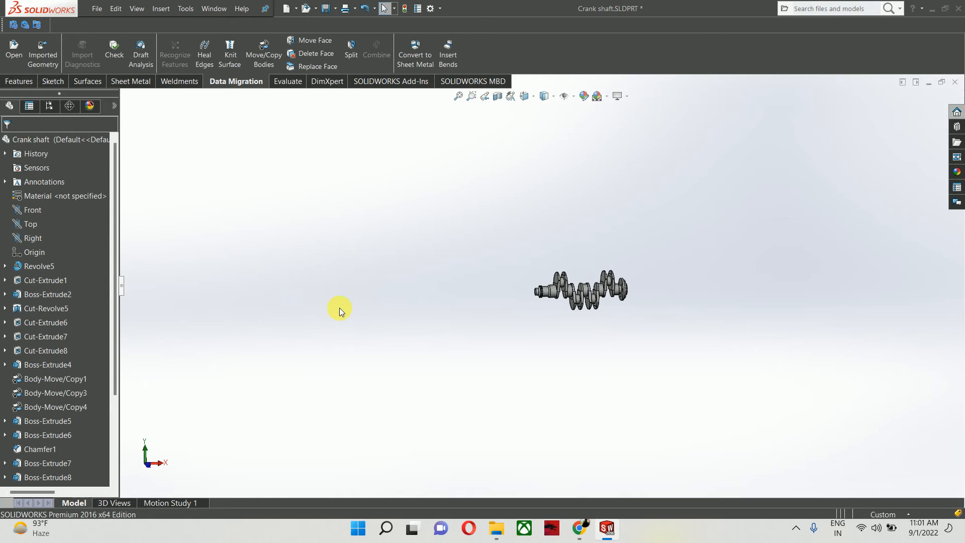
Step: Apply Ductile Iron from the Iron category of SOLIDWORKS Materials to the crankshaft part
{"action": "right_click", "coordinate": [61, 197]}
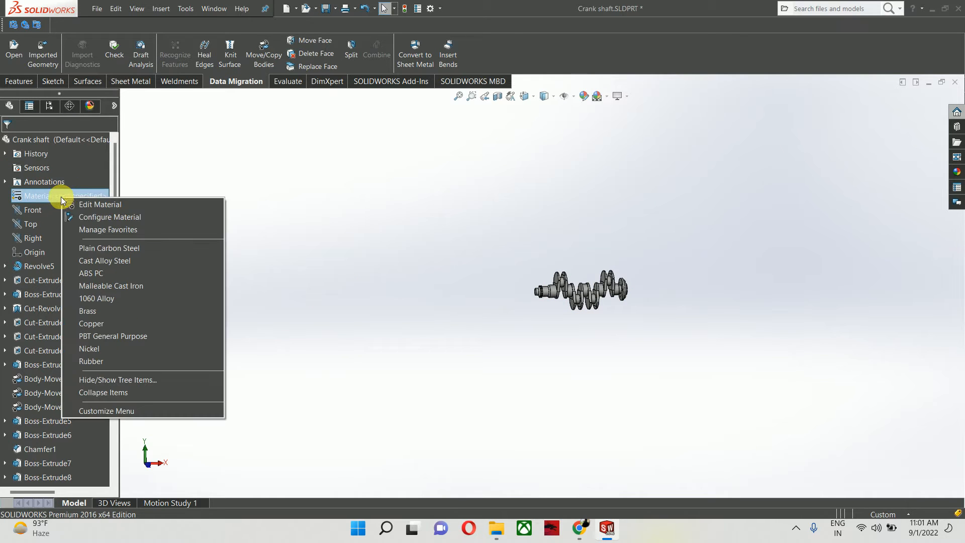
{"action": "left_click", "coordinate": [99, 204]}
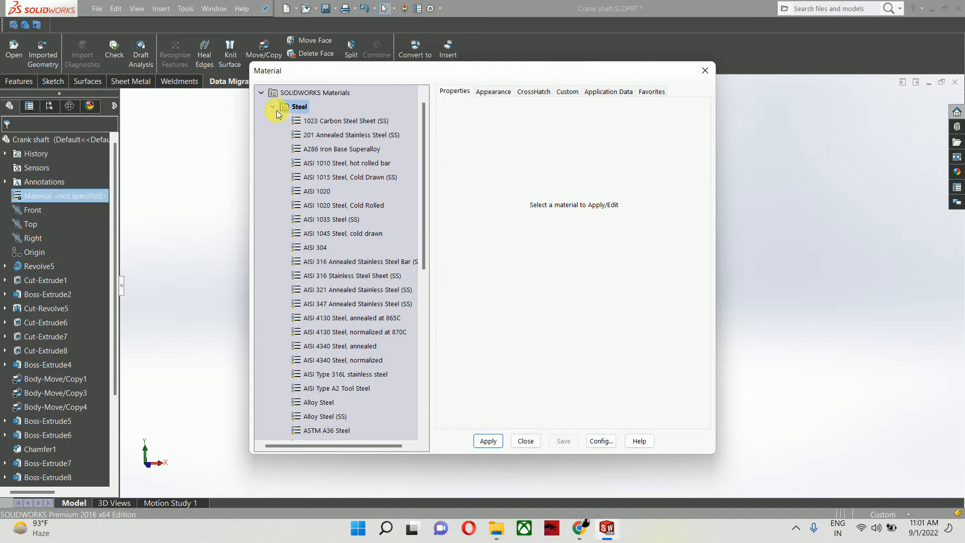
{"action": "left_click", "coordinate": [275, 108]}
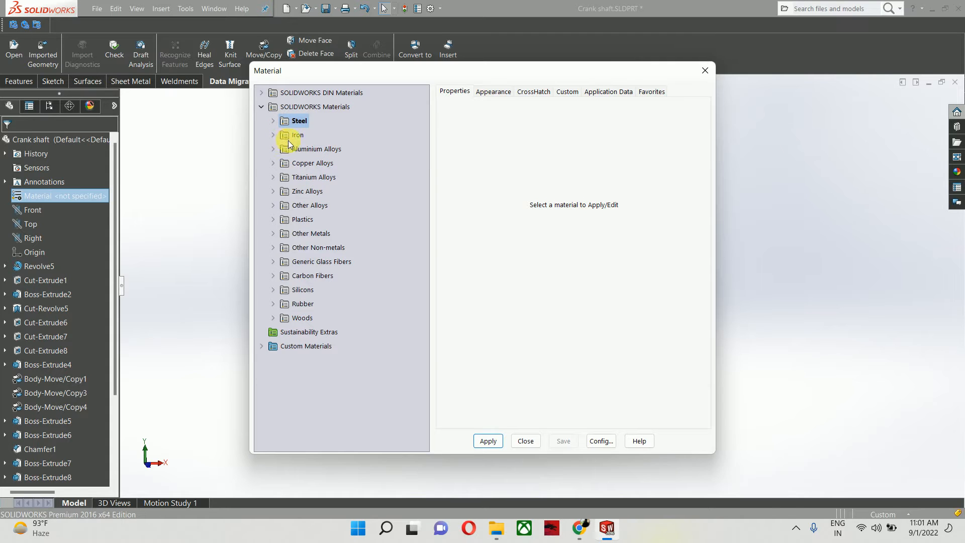
{"action": "left_click_drag", "start_coordinate": [320, 80], "coordinate": [144, 91]}
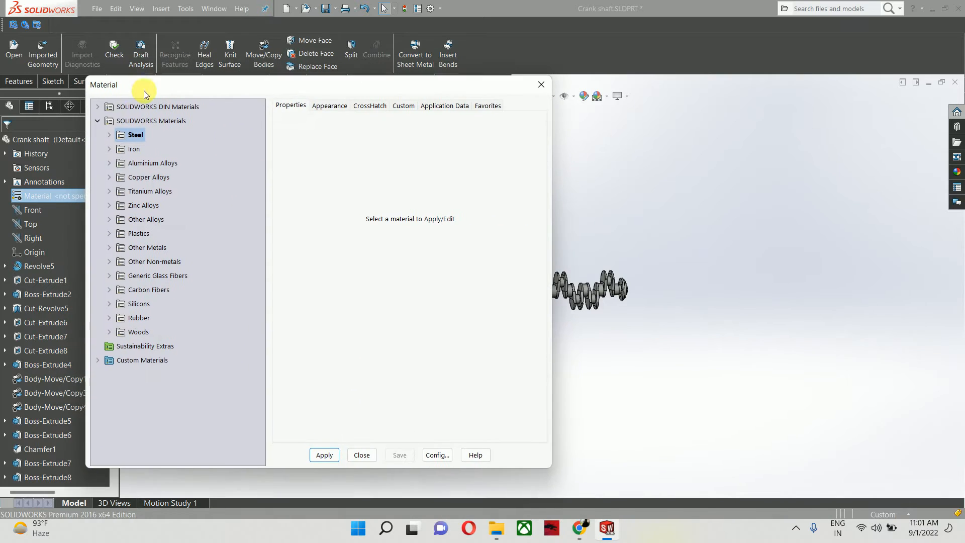
{"action": "left_click", "coordinate": [129, 150]}
{"action": "left_click", "coordinate": [108, 150]}
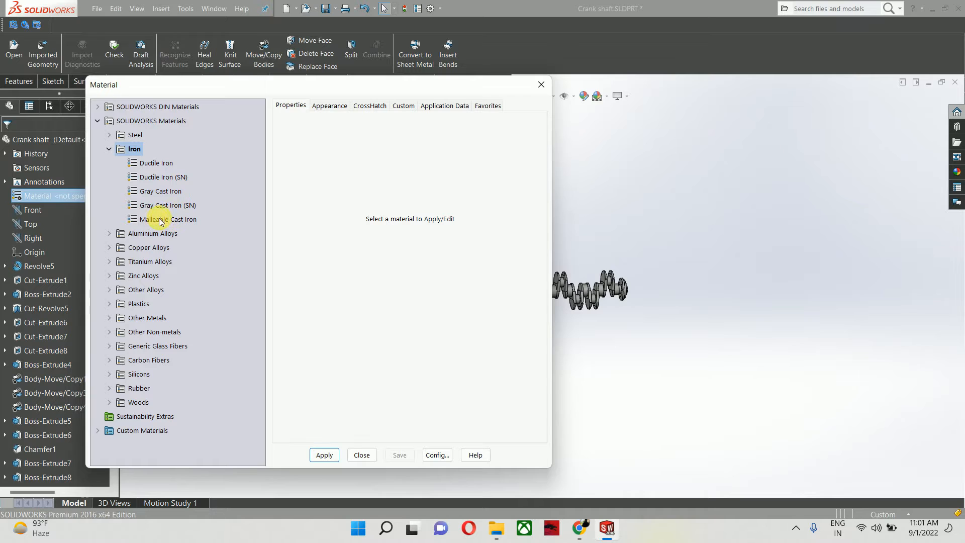
{"action": "left_click", "coordinate": [160, 163]}
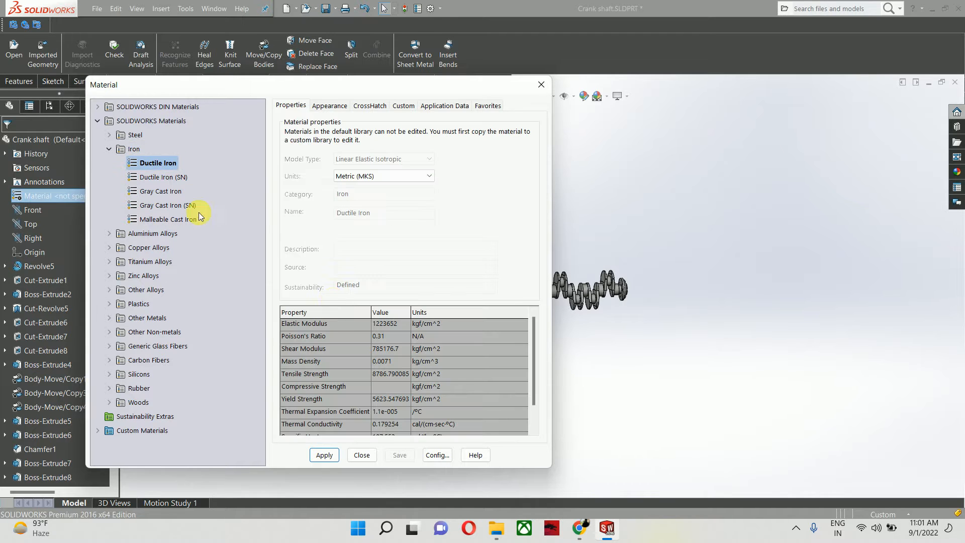
{"action": "left_click", "coordinate": [324, 455]}
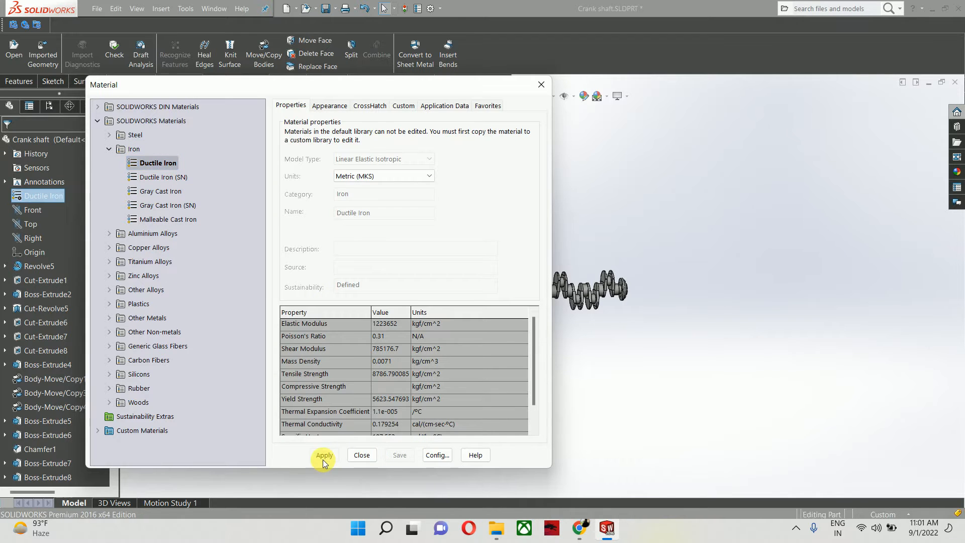
Step: Add a configuration-specific MATERIAL property to the crankshaft's Default configuration and link its value to Material
{"action": "left_click", "coordinate": [351, 454]}
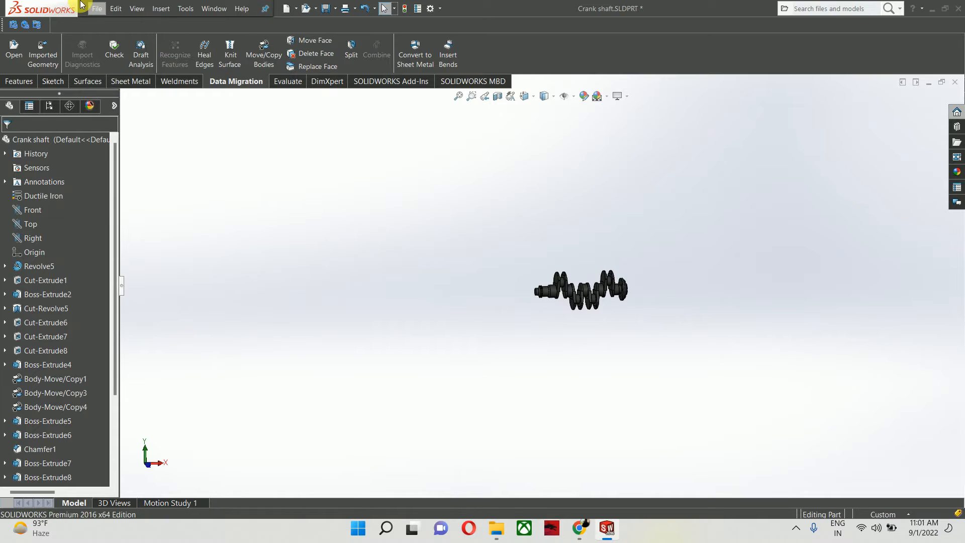
{"action": "left_click", "coordinate": [97, 9]}
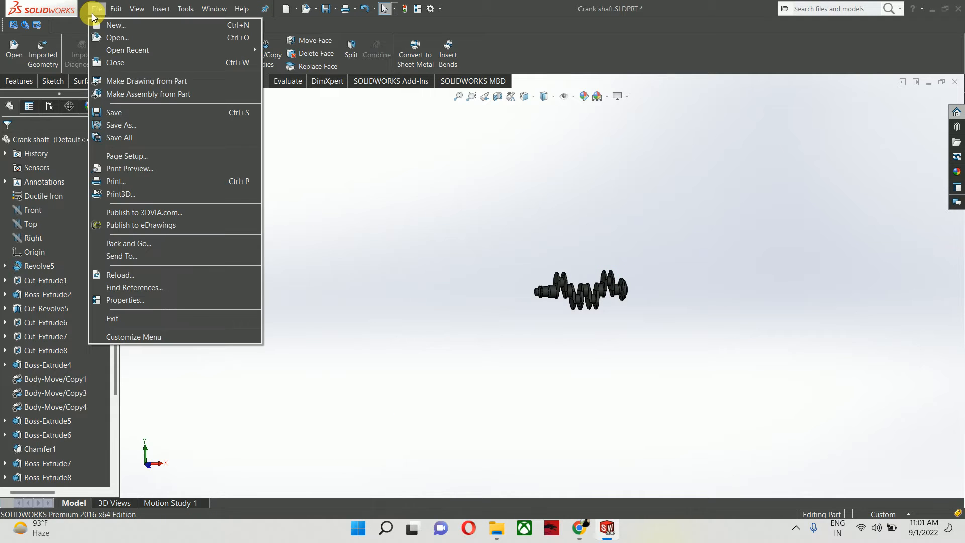
{"action": "left_click", "coordinate": [137, 299]}
{"action": "left_click", "coordinate": [448, 203]}
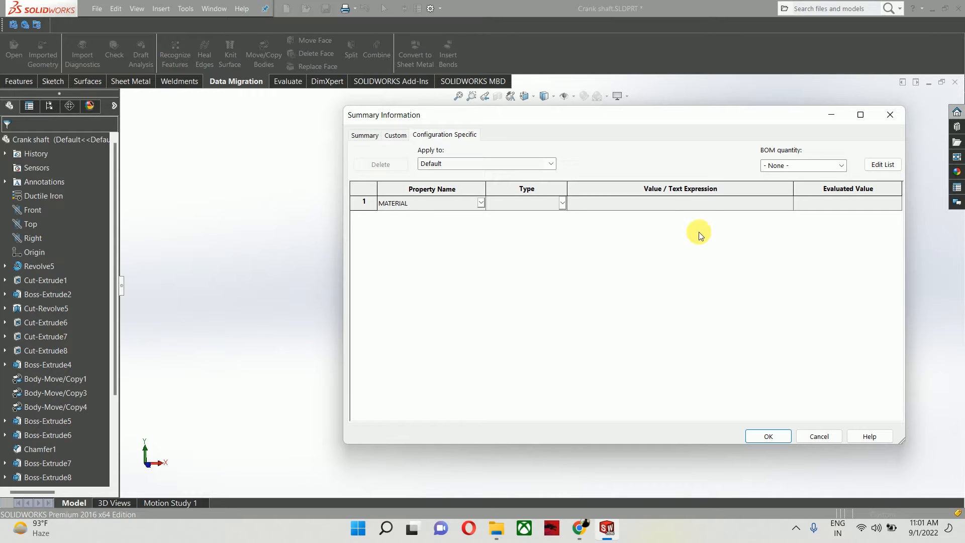
{"action": "left_click", "coordinate": [711, 204]}
{"action": "left_click", "coordinate": [790, 202]}
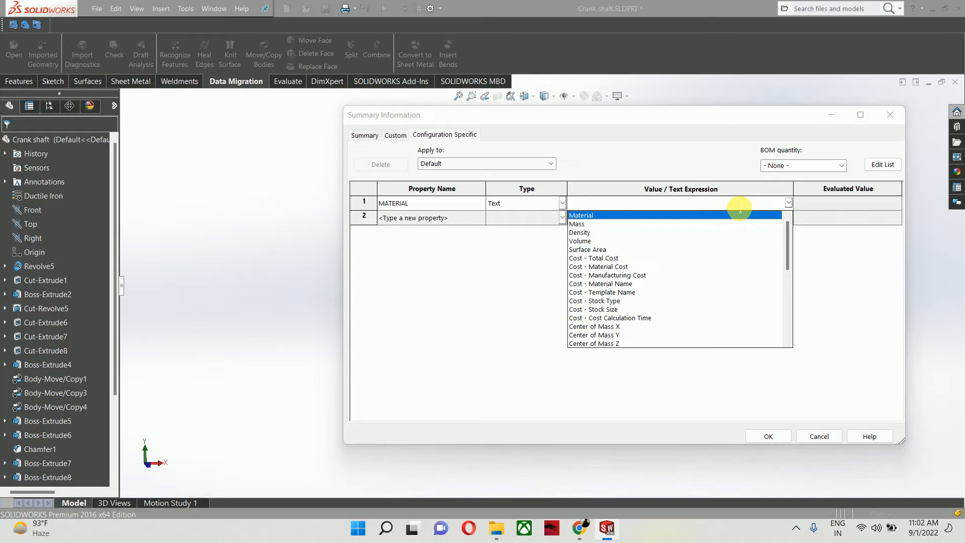
{"action": "left_click", "coordinate": [592, 219]}
Step: Add three more configuration-specific properties named VOLUME, MASS and DENSITY below MATERIAL
{"action": "left_click", "coordinate": [466, 218]}
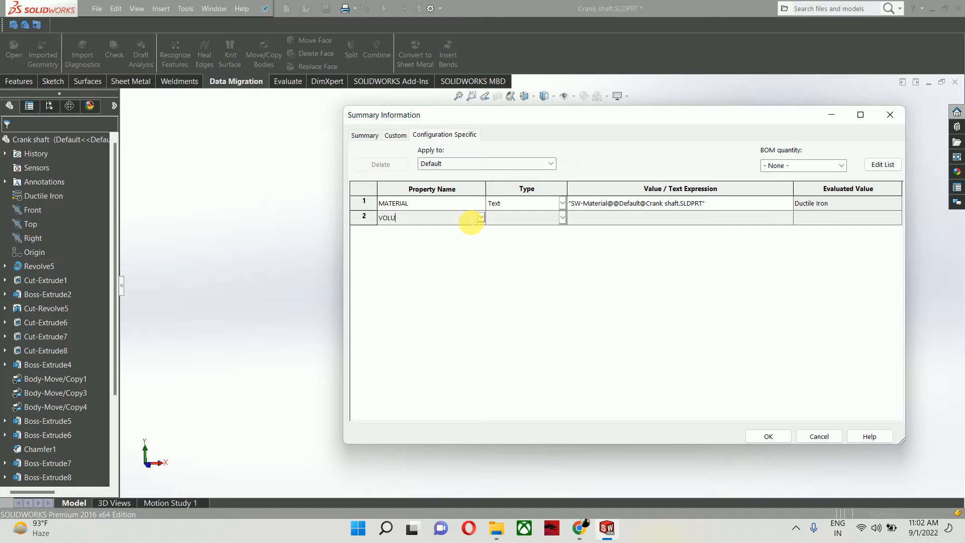
{"action": "double_click", "coordinate": [380, 222]}
{"action": "left_click", "coordinate": [673, 219]}
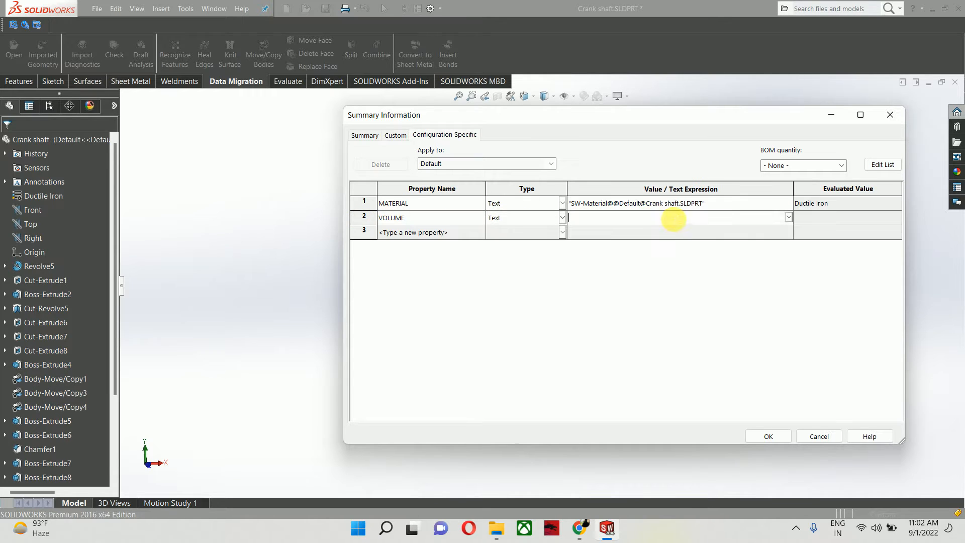
{"action": "left_click", "coordinate": [444, 234]}
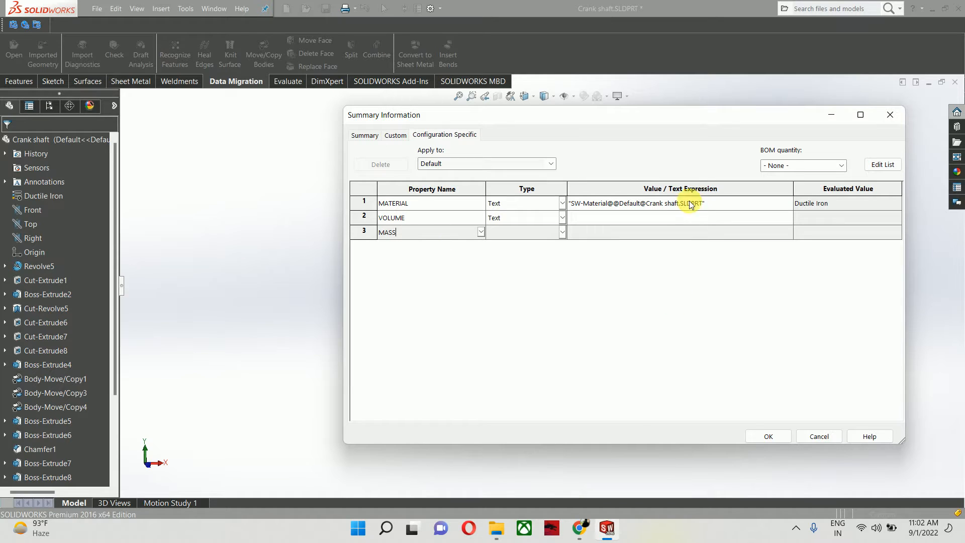
{"action": "left_click", "coordinate": [681, 230]}
{"action": "left_click", "coordinate": [425, 246]}
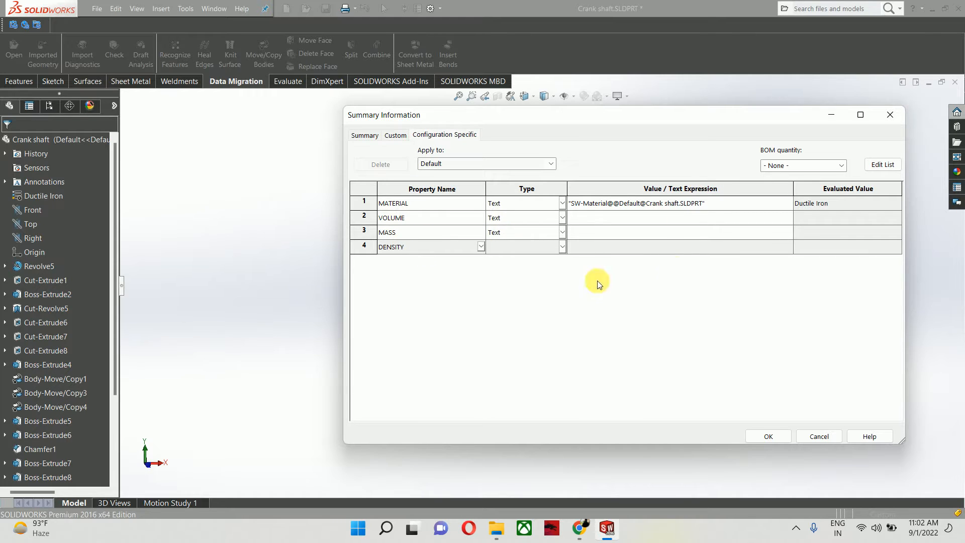
Step: Try Density and Mass as the linked value of the VOLUME property
{"action": "left_click", "coordinate": [777, 217]}
{"action": "left_click", "coordinate": [788, 217]}
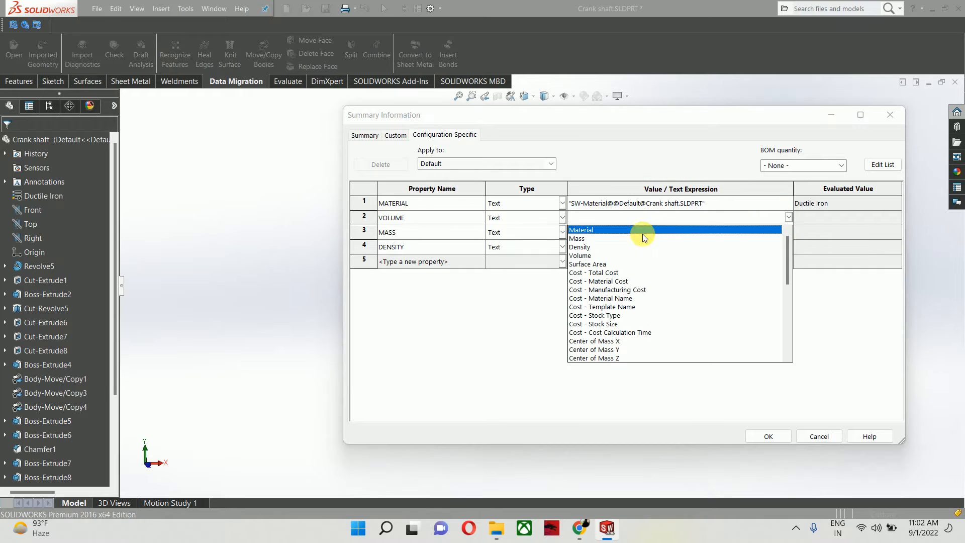
{"action": "left_click", "coordinate": [632, 244]}
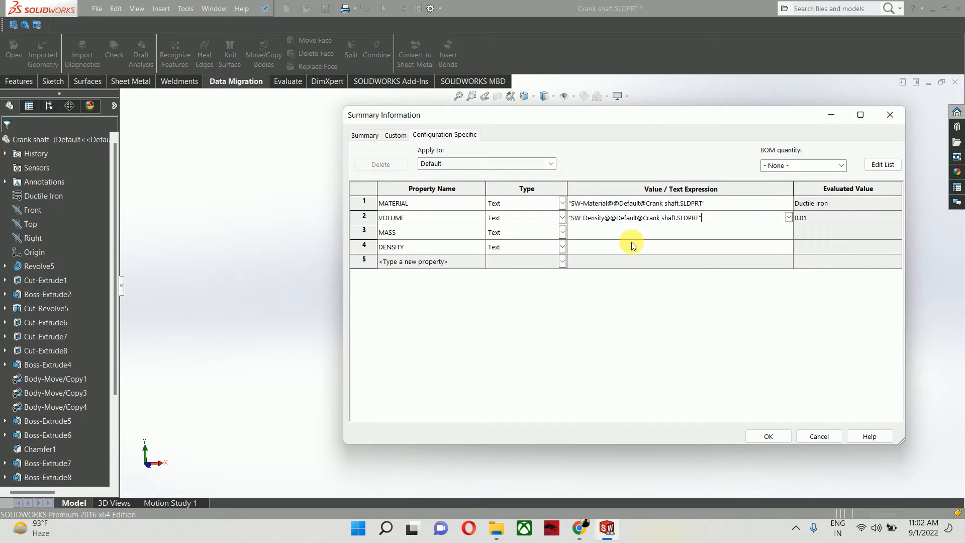
{"action": "left_click", "coordinate": [787, 217]}
{"action": "left_click", "coordinate": [583, 239]}
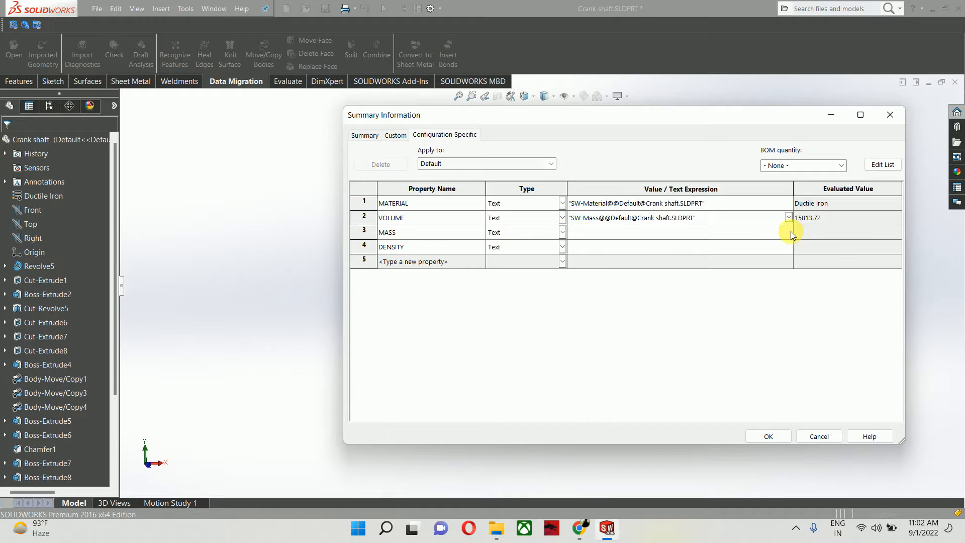
{"action": "left_click", "coordinate": [789, 232]}
{"action": "left_click", "coordinate": [785, 234]}
{"action": "left_click", "coordinate": [789, 232]}
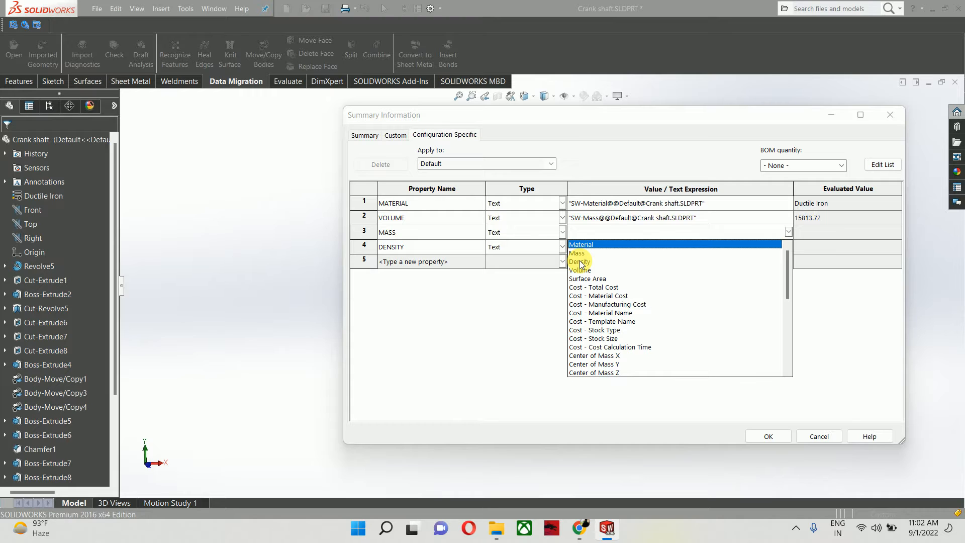
Step: Link the VOLUME property's value to Volume and the MASS property's value to Mass
{"action": "left_click", "coordinate": [608, 218]}
{"action": "left_click", "coordinate": [787, 218]}
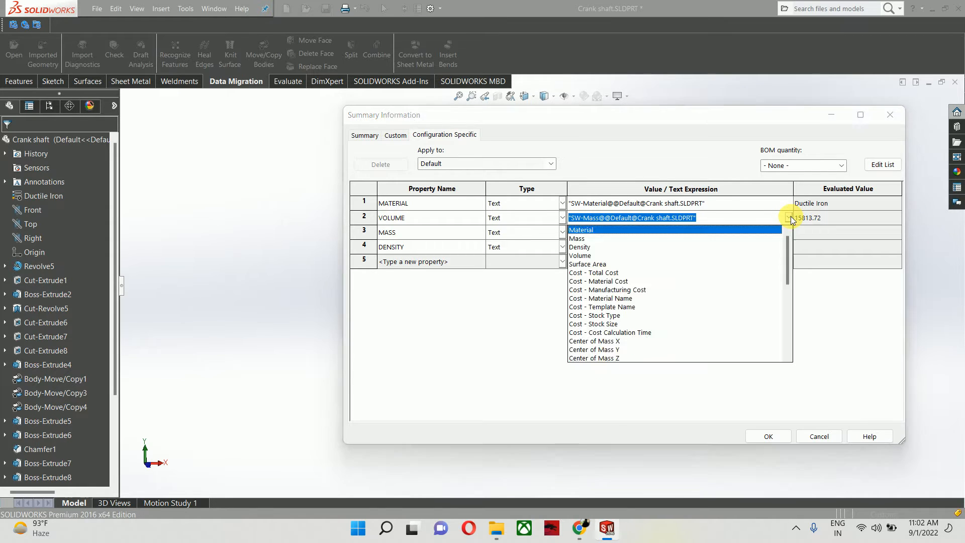
{"action": "left_click", "coordinate": [789, 218]}
{"action": "left_click", "coordinate": [787, 217]}
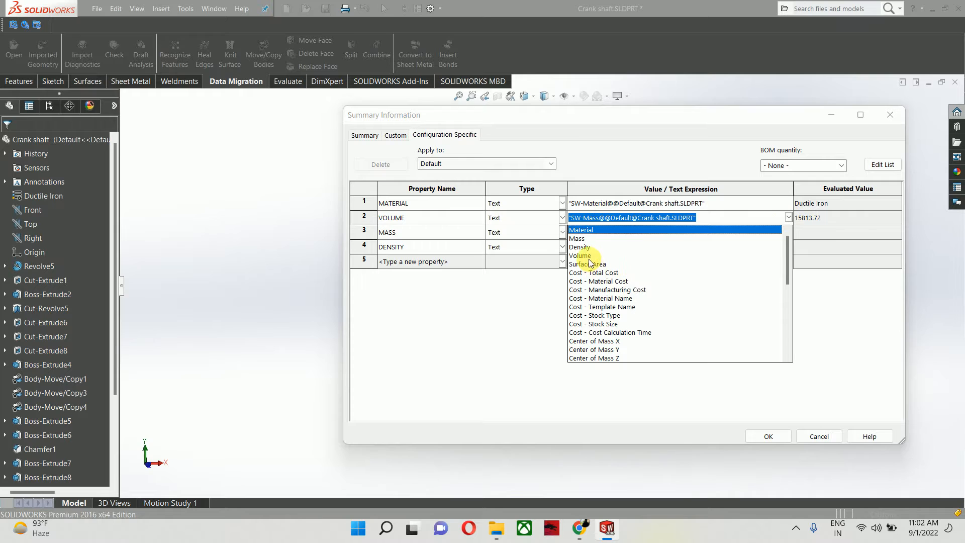
{"action": "left_click", "coordinate": [583, 256]}
{"action": "left_click", "coordinate": [788, 231]}
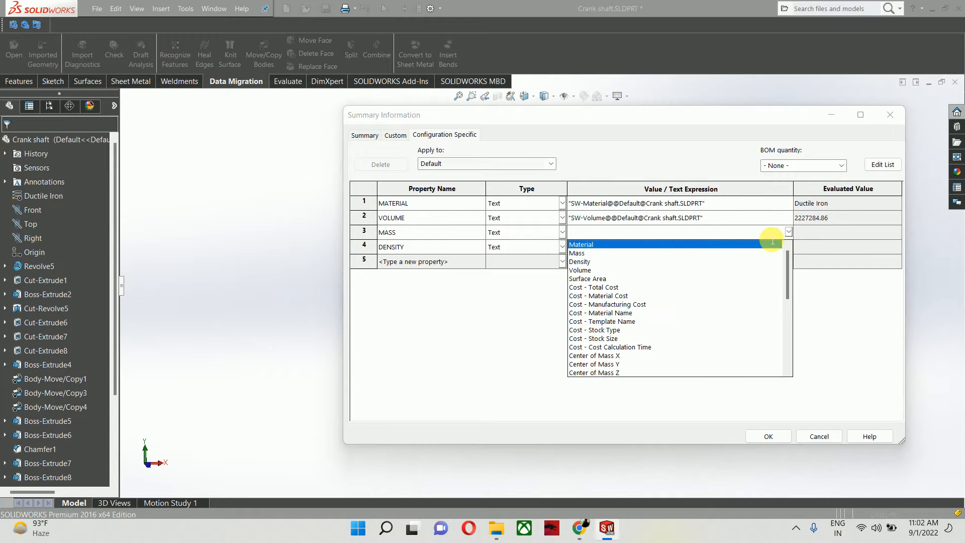
{"action": "left_click", "coordinate": [573, 253]}
Step: Link the DENSITY property's value to Density and accept the crankshaft's custom properties
{"action": "left_click", "coordinate": [760, 245]}
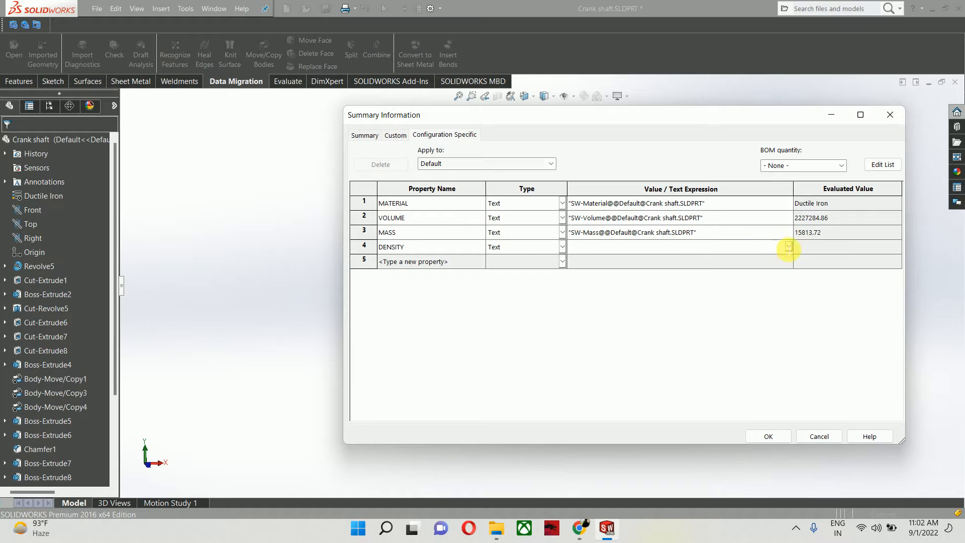
{"action": "left_click", "coordinate": [787, 247]}
{"action": "left_click", "coordinate": [585, 285]}
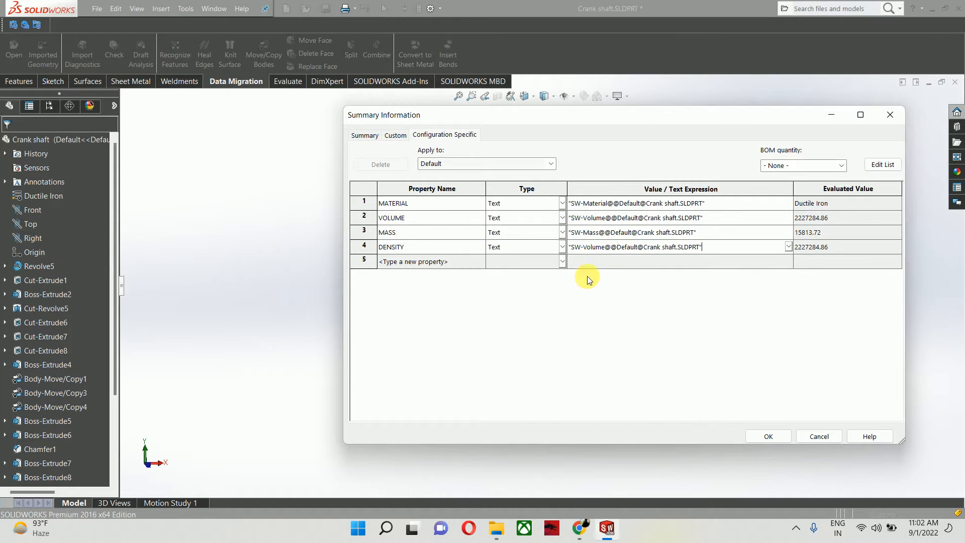
{"action": "left_click", "coordinate": [788, 247]}
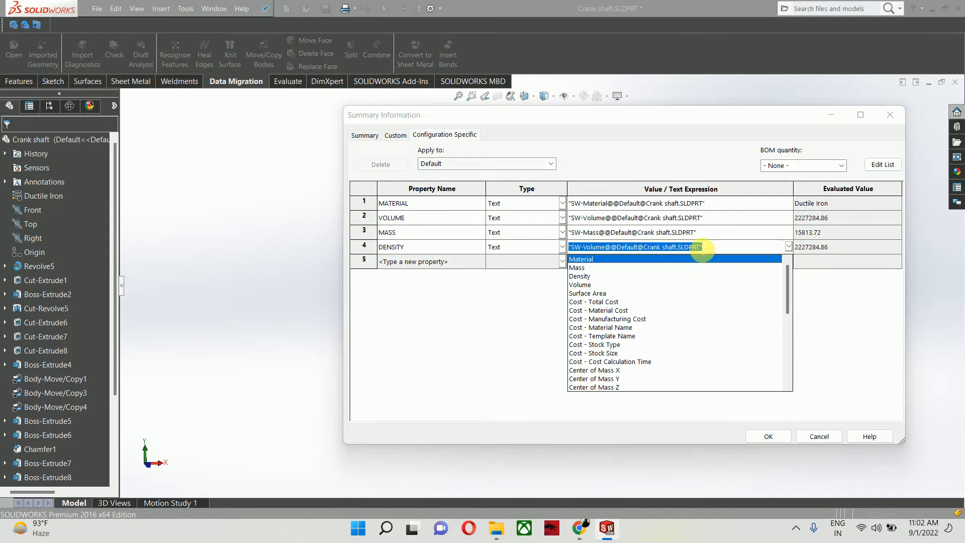
{"action": "left_click", "coordinate": [580, 278]}
{"action": "left_click", "coordinate": [762, 435]}
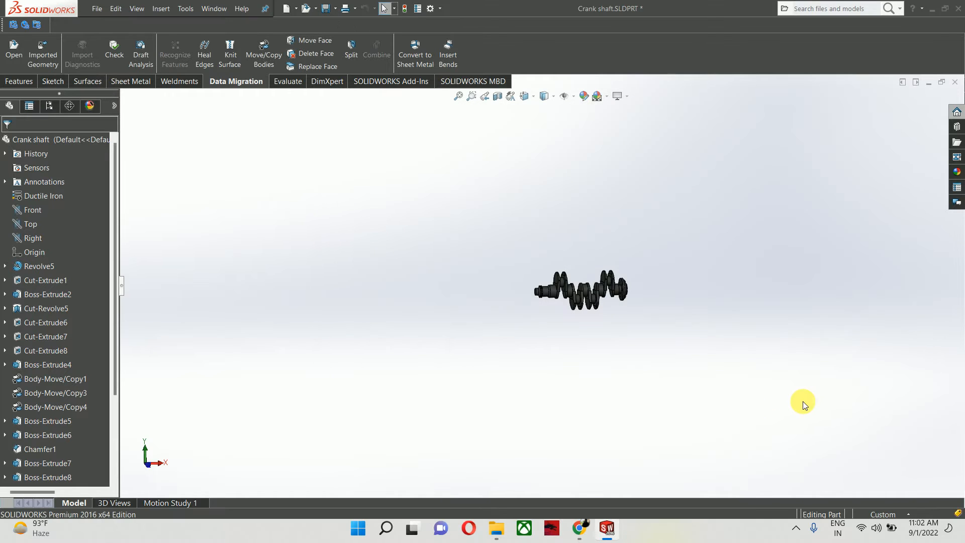
Step: Set the crankshaft's document units to MKS and review the evaluated values of its configuration-specific properties
{"action": "middle_click_drag", "start_coordinate": [571, 262], "coordinate": [609, 334]}
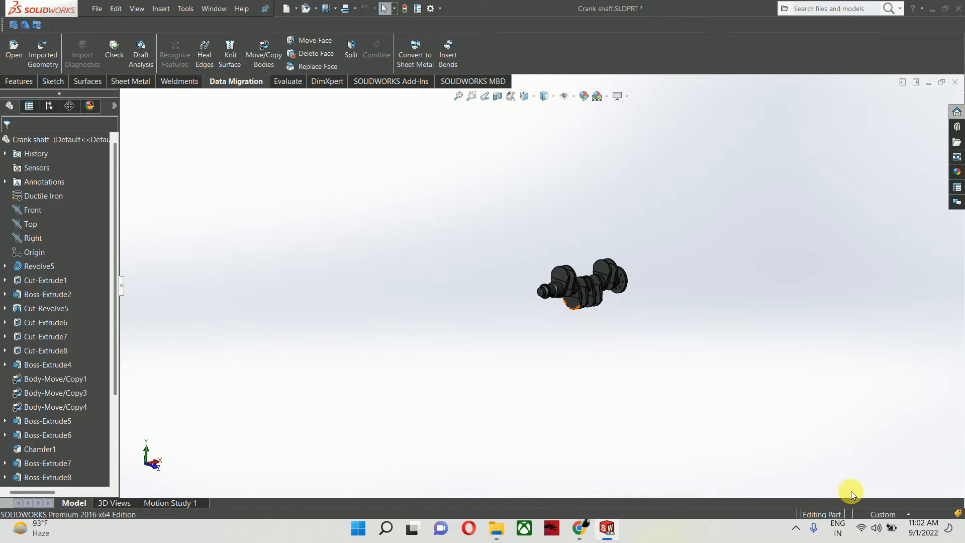
{"action": "left_click", "coordinate": [885, 514]}
{"action": "left_click", "coordinate": [849, 431]}
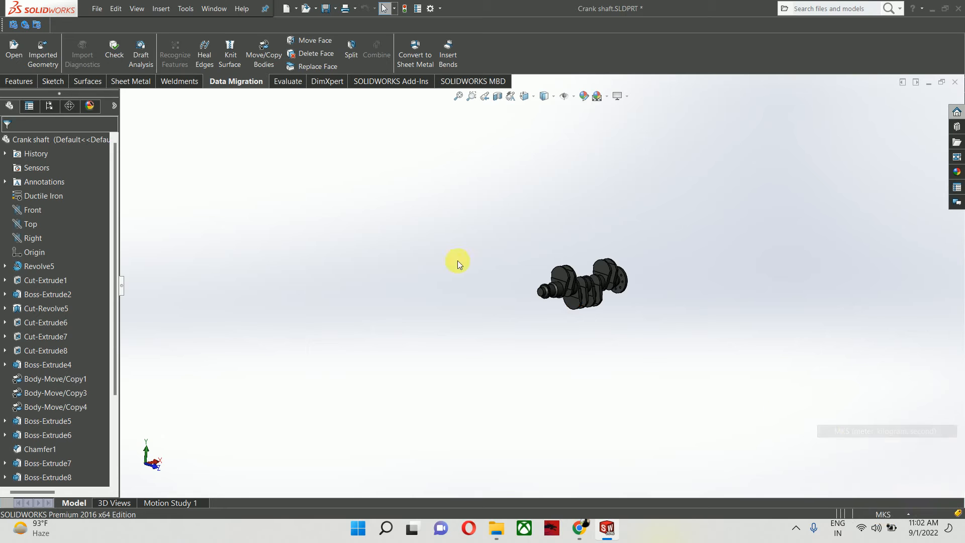
{"action": "left_click", "coordinate": [97, 8]}
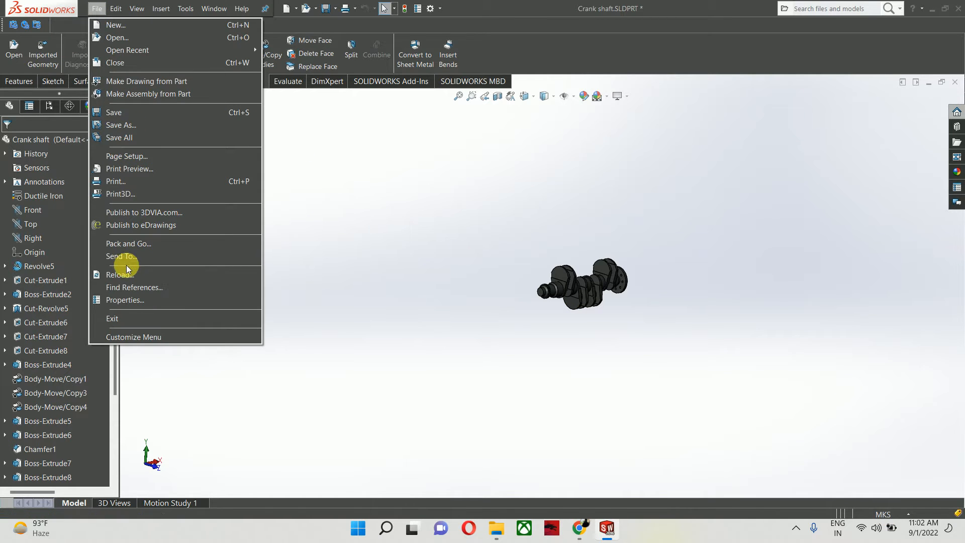
{"action": "left_click", "coordinate": [137, 300]}
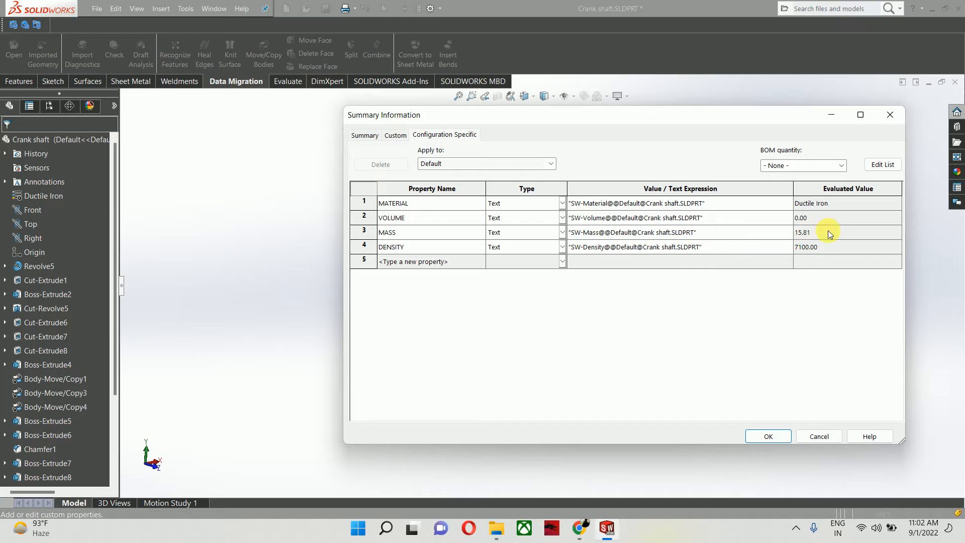
{"action": "left_click", "coordinate": [767, 436]}
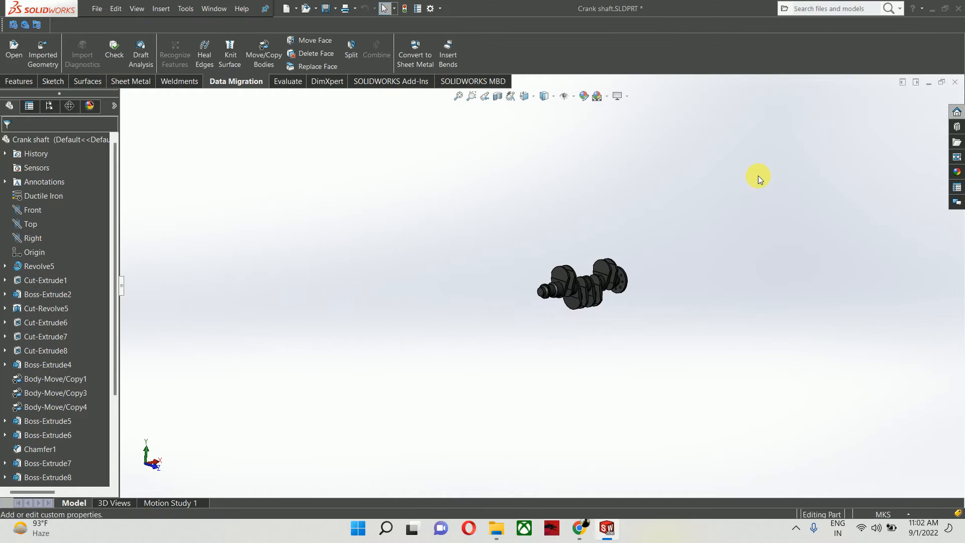
Step: Close the crankshaft part, saving all modified documents, and open the Connecting rod part
{"action": "left_click", "coordinate": [955, 82]}
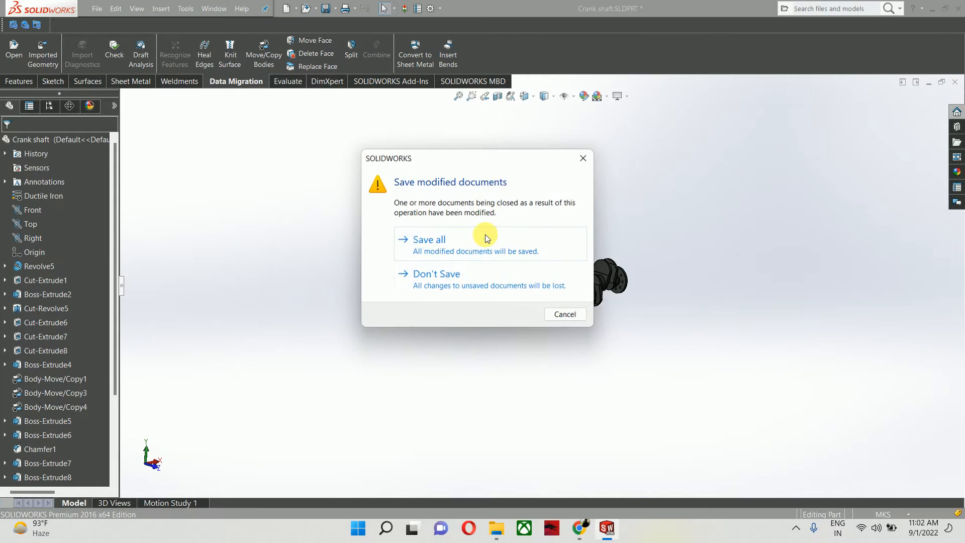
{"action": "left_click", "coordinate": [459, 244]}
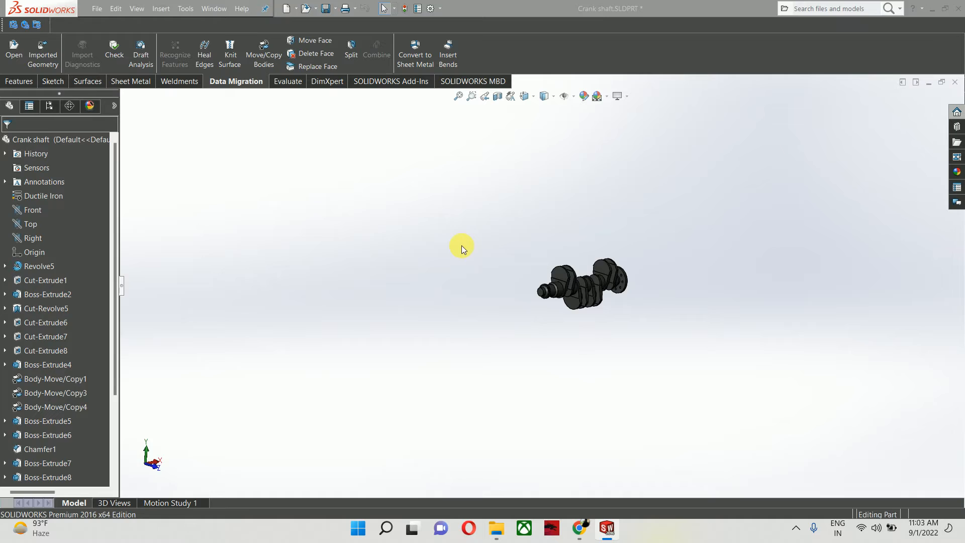
{"action": "left_click", "coordinate": [97, 8]}
{"action": "left_click", "coordinate": [350, 267]}
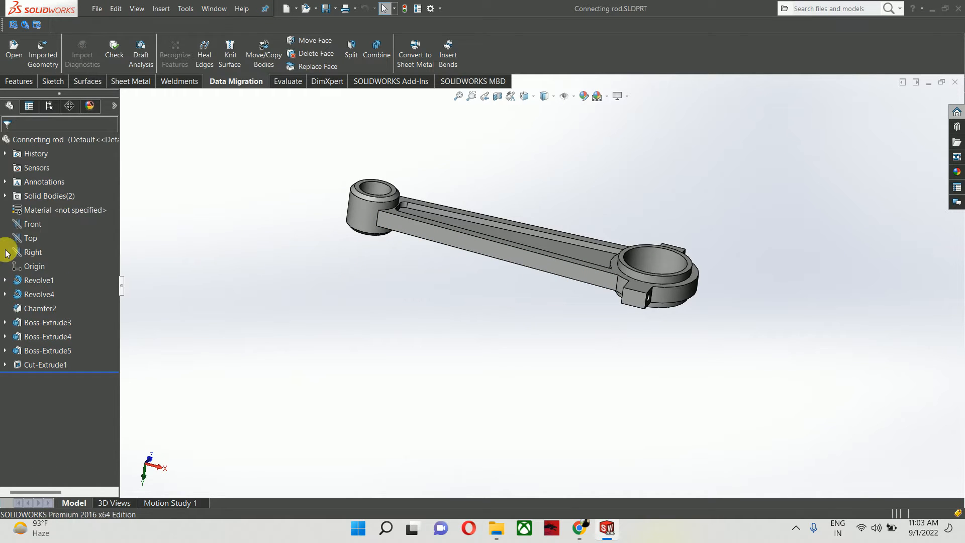
Step: Examine which portions of the connecting rod its separate solid bodies cover and what options the bodies folder offers
{"action": "left_click", "coordinate": [35, 197]}
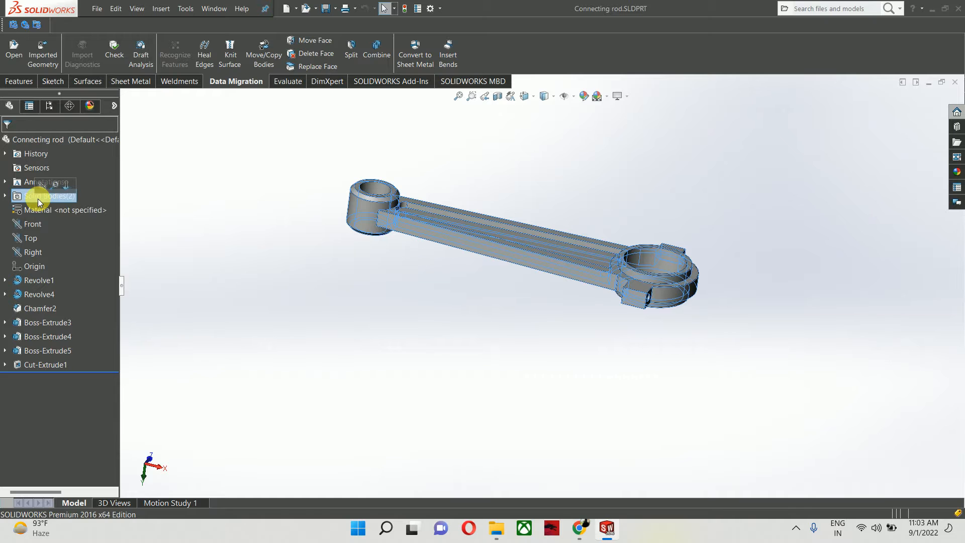
{"action": "left_click", "coordinate": [196, 234]}
{"action": "left_click", "coordinate": [53, 190]}
{"action": "right_click", "coordinate": [50, 191]}
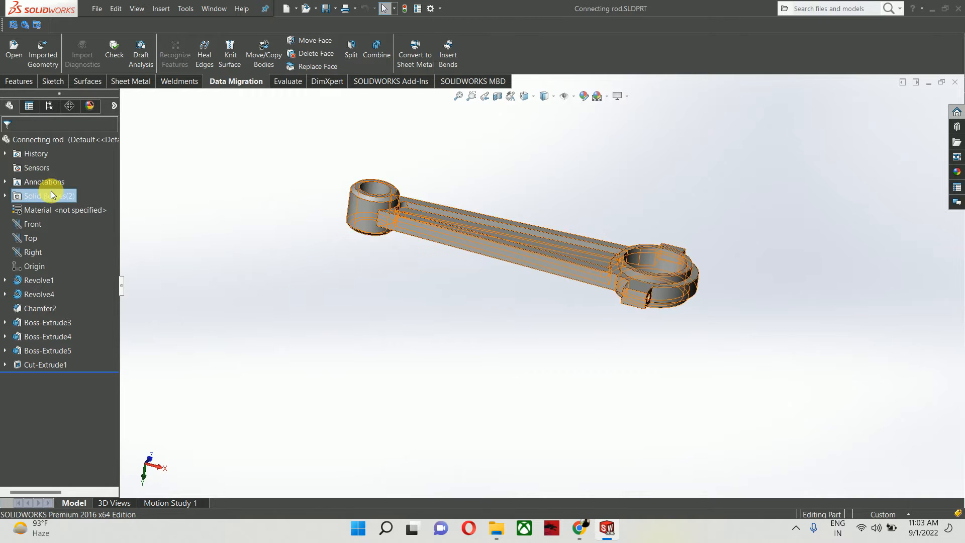
{"action": "left_click", "coordinate": [99, 292]}
{"action": "left_click", "coordinate": [5, 195]}
{"action": "left_click", "coordinate": [52, 210]}
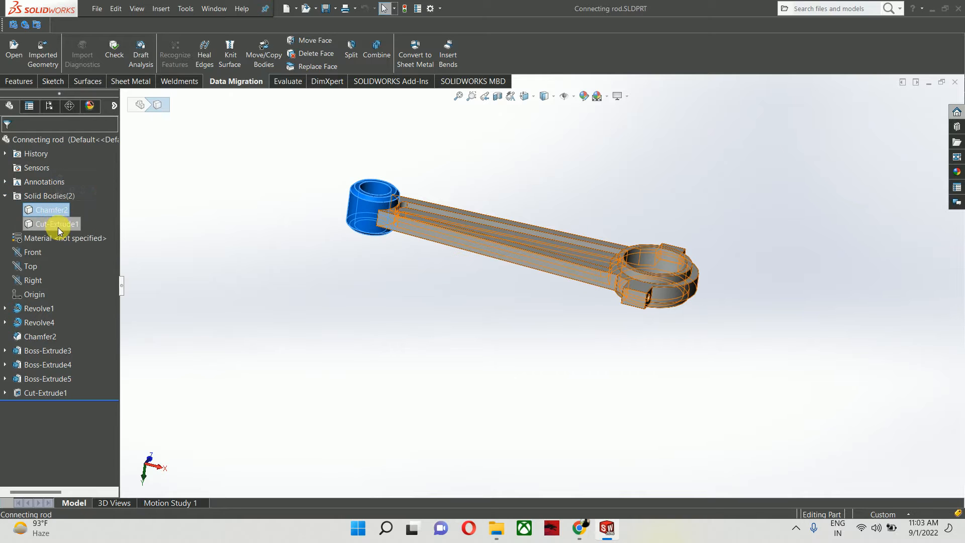
{"action": "left_click", "coordinate": [52, 224]}
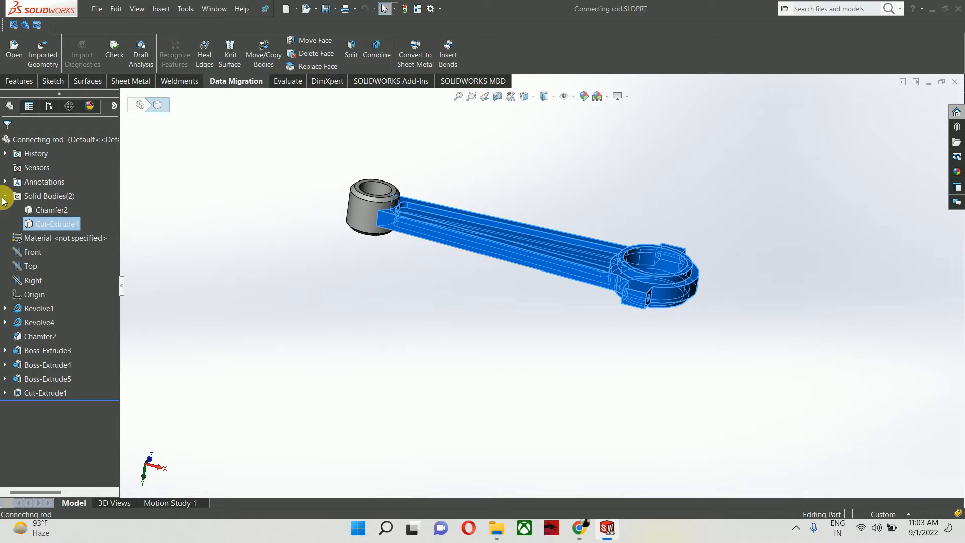
{"action": "left_click", "coordinate": [5, 196]}
{"action": "left_click", "coordinate": [37, 195]}
{"action": "right_click", "coordinate": [37, 197]}
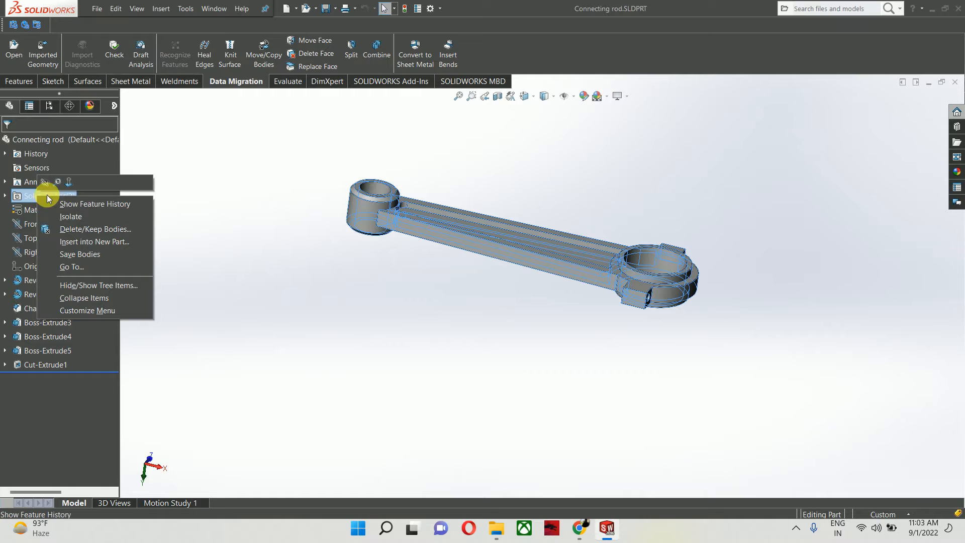
{"action": "left_click", "coordinate": [259, 265]}
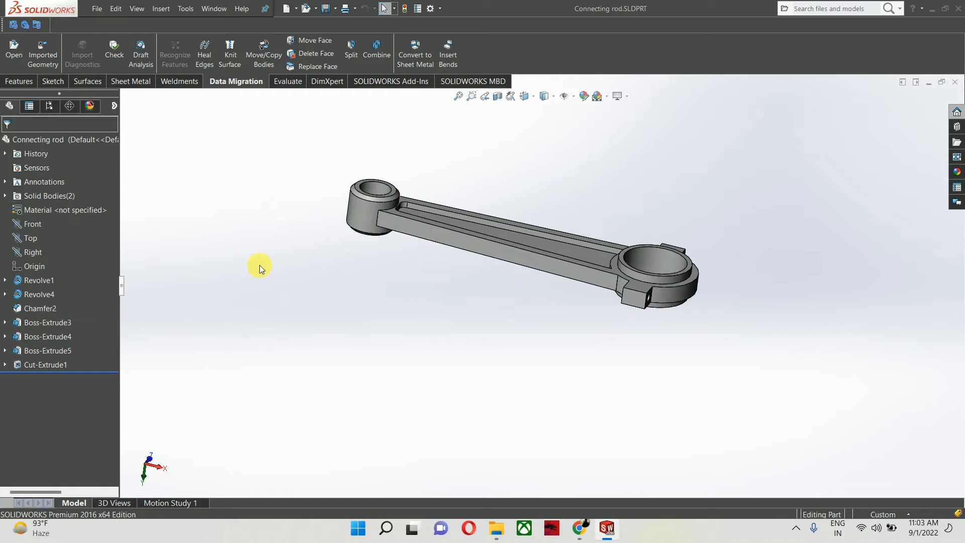
Step: Combine the connecting rod's small-end body and its shank body into a single body with the Add operation
{"action": "left_click", "coordinate": [388, 49]}
{"action": "left_click_drag", "start_coordinate": [314, 166], "coordinate": [644, 323]}
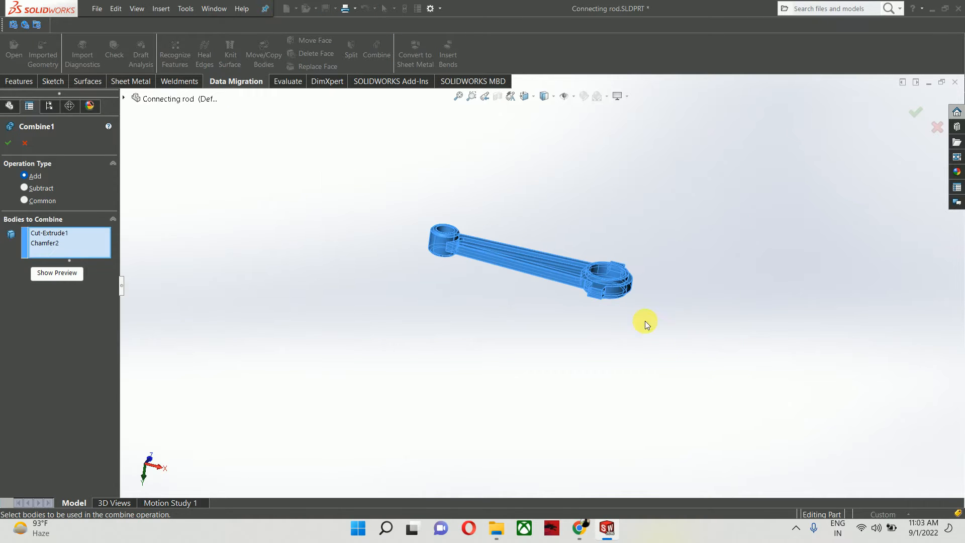
{"action": "left_click", "coordinate": [8, 142]}
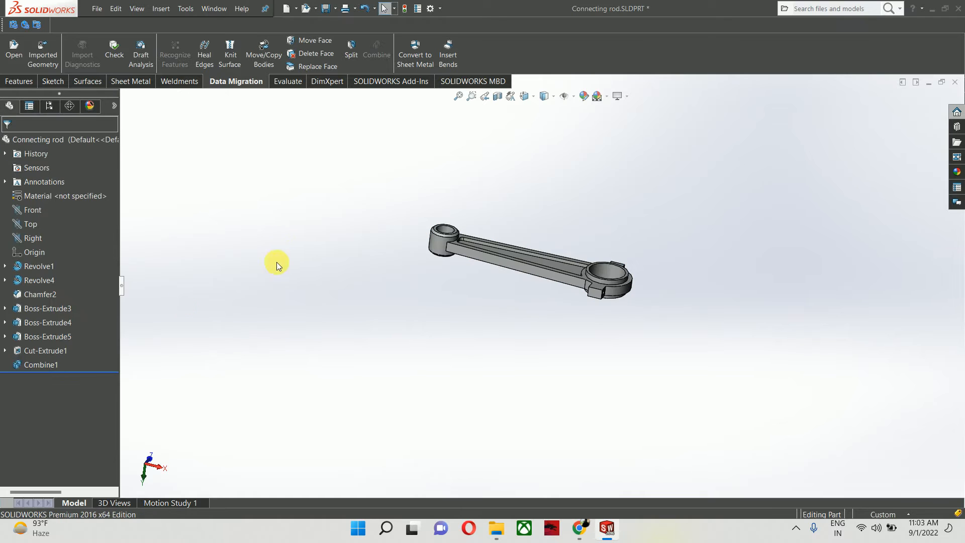
Step: Assign Gray Cast Iron from the Iron category of the SOLIDWORKS materials to the connecting rod
{"action": "right_click", "coordinate": [50, 197]}
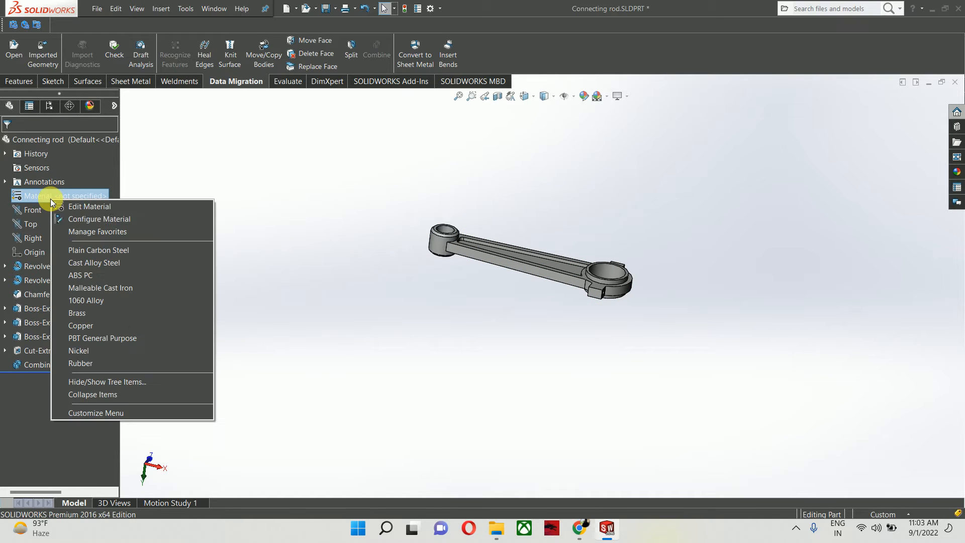
{"action": "left_click", "coordinate": [81, 207]}
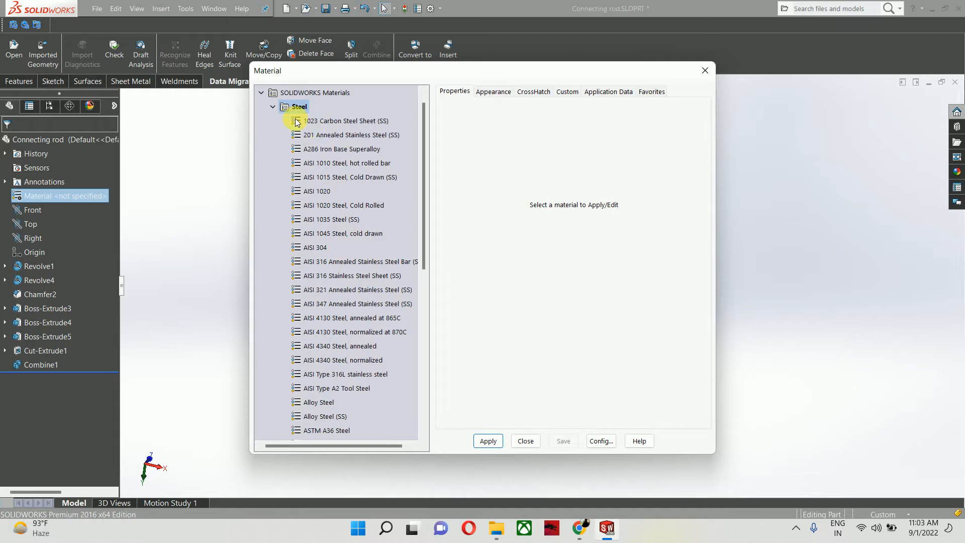
{"action": "left_click", "coordinate": [272, 107]}
{"action": "left_click", "coordinate": [273, 134]}
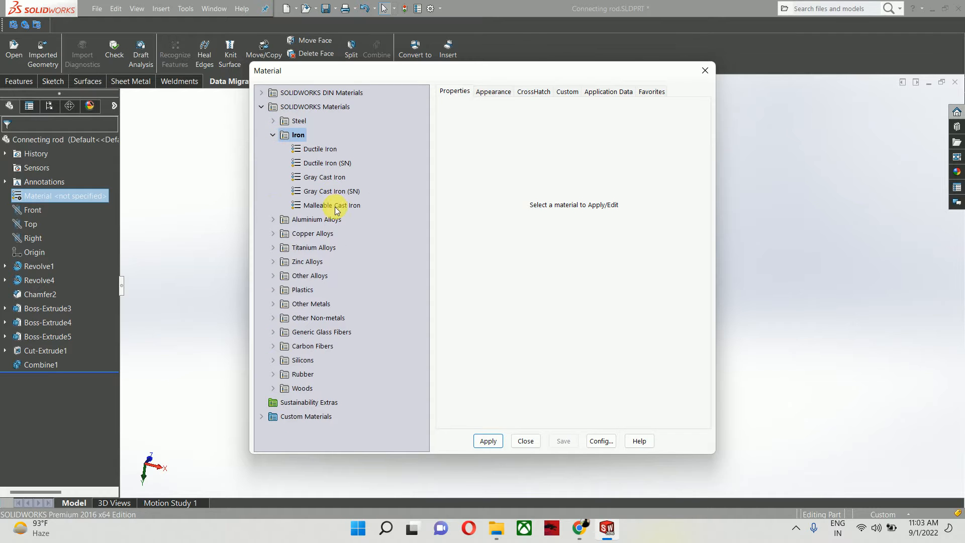
{"action": "left_click", "coordinate": [325, 177]}
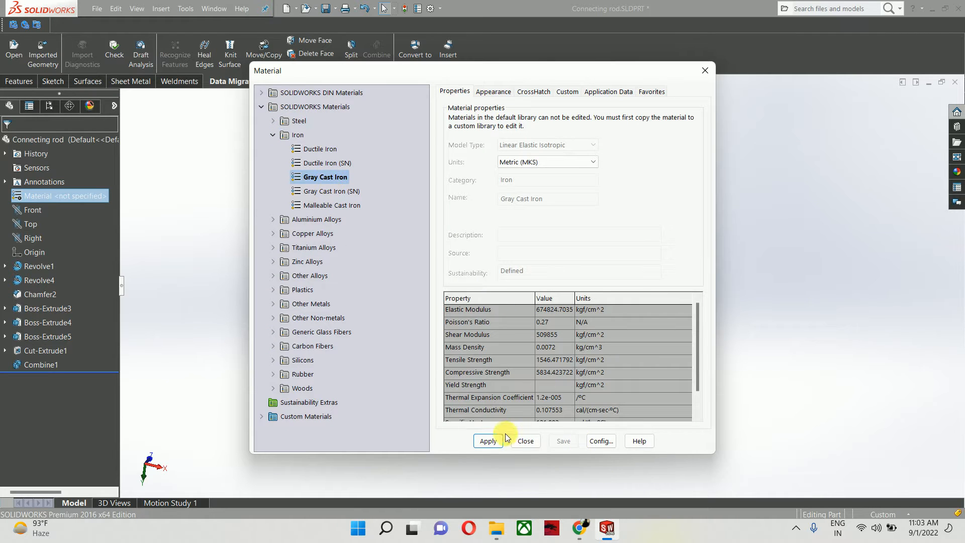
{"action": "left_click", "coordinate": [488, 440]}
{"action": "left_click", "coordinate": [525, 440]}
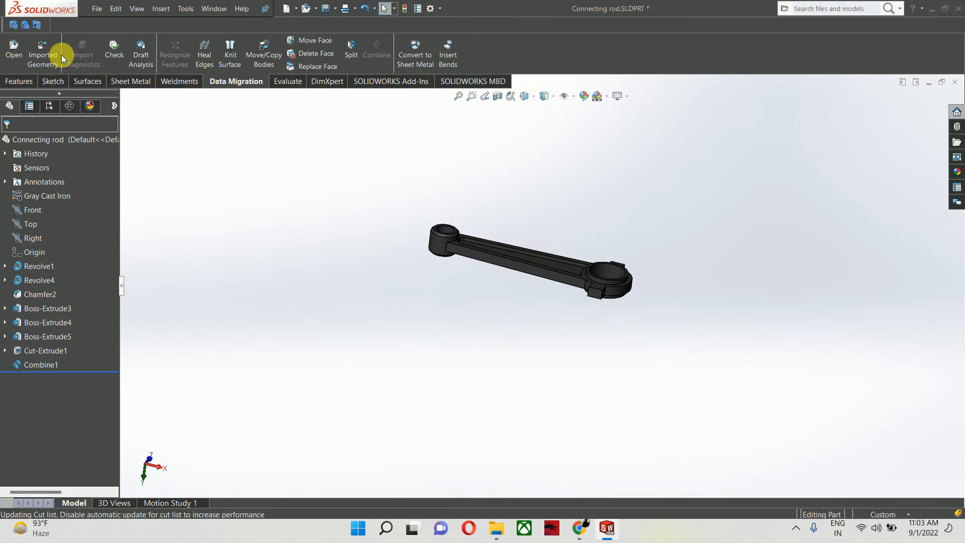
Step: Set the connecting rod's document units to MKS (meter, kilogram, second)
{"action": "left_click", "coordinate": [97, 9]}
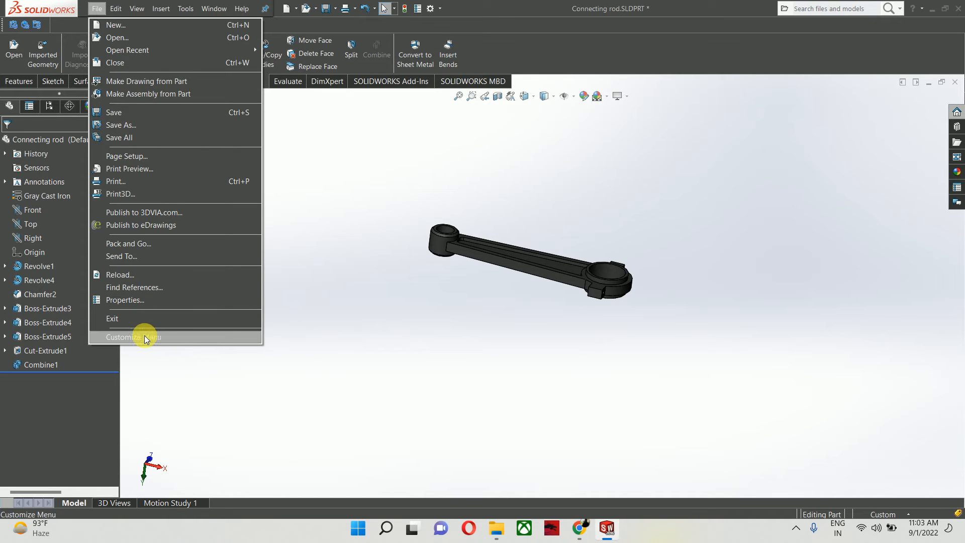
{"action": "left_click", "coordinate": [954, 487]}
{"action": "left_click", "coordinate": [884, 514]}
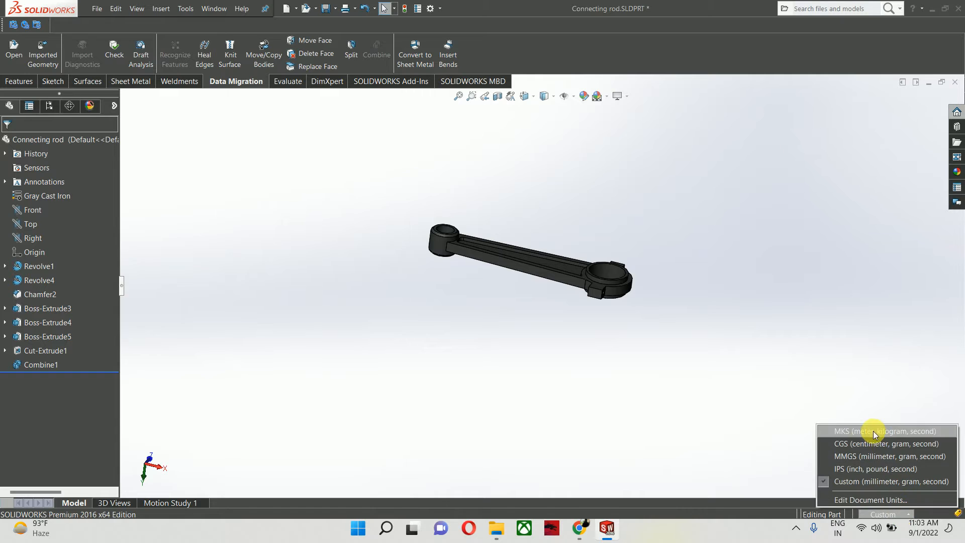
{"action": "left_click", "coordinate": [859, 431]}
Step: Open the connecting rod's file properties and add a configuration-specific Material property
{"action": "left_click", "coordinate": [97, 9]}
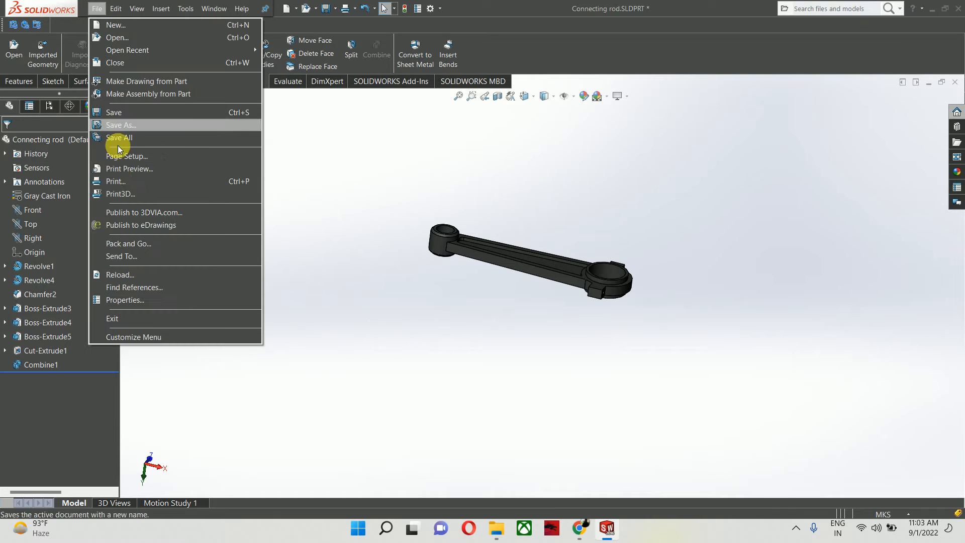
{"action": "left_click", "coordinate": [130, 299]}
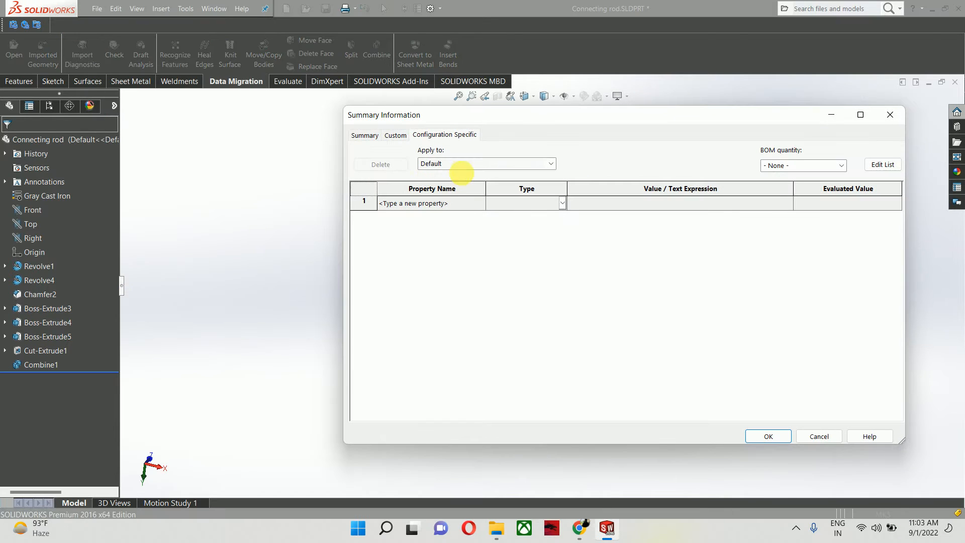
{"action": "left_click", "coordinate": [455, 204]}
{"action": "left_click", "coordinate": [481, 202]}
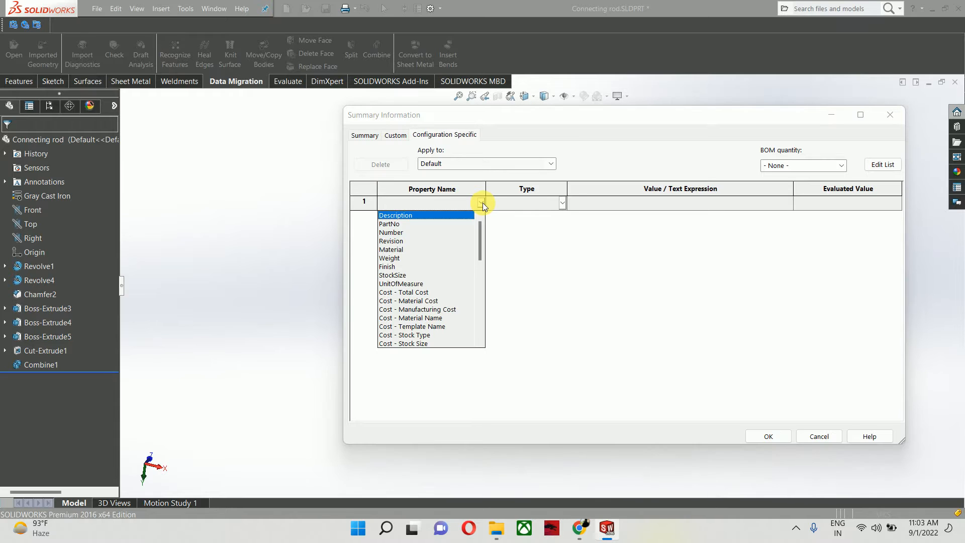
{"action": "left_click", "coordinate": [396, 250]}
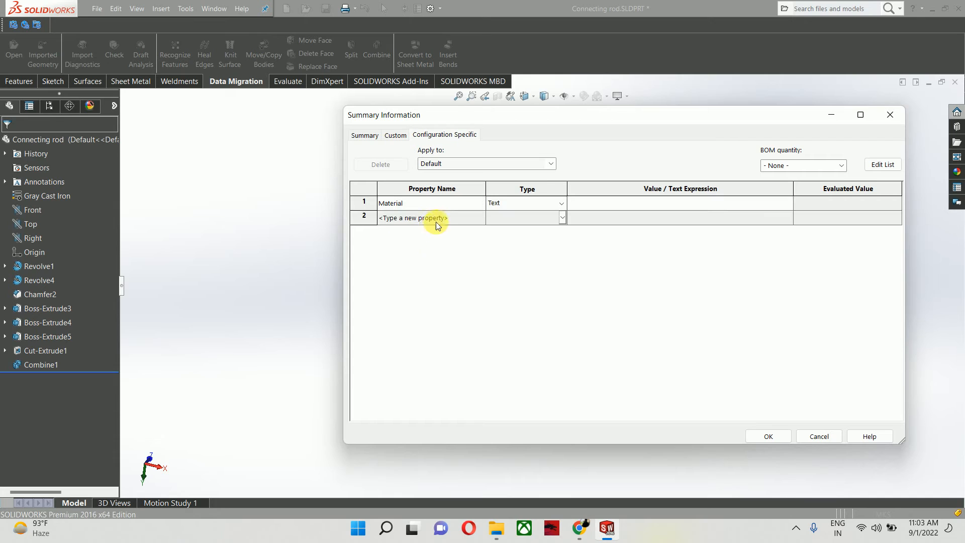
Step: Add three more configuration-specific properties named MASS, DENSITY and VOLUME below Material
{"action": "left_click", "coordinate": [450, 220]}
{"action": "left_click", "coordinate": [459, 203]}
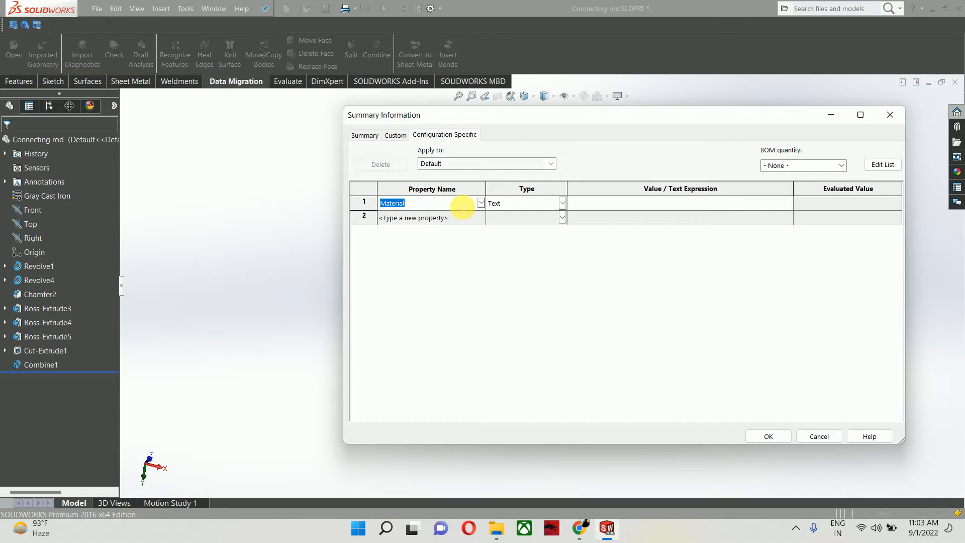
{"action": "left_click", "coordinate": [476, 219]}
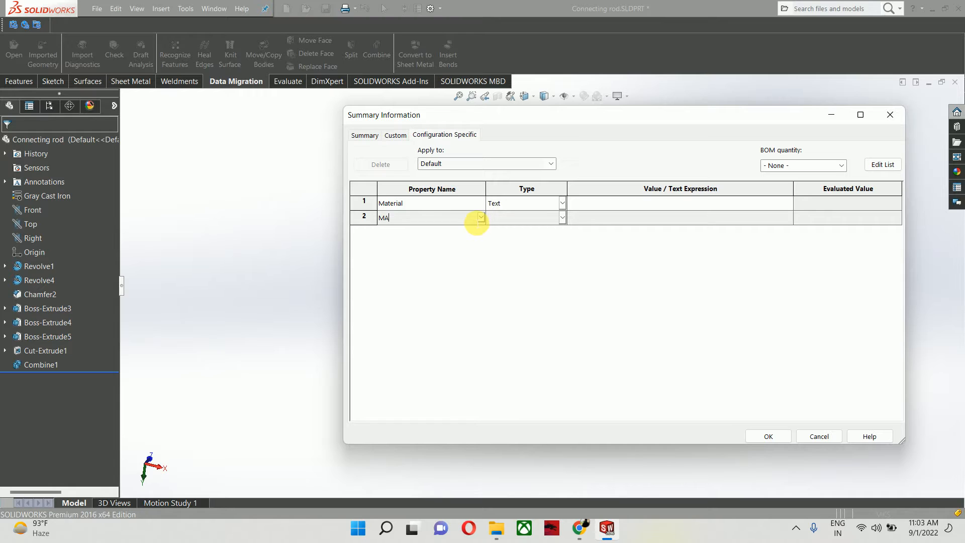
{"action": "left_click", "coordinate": [646, 221]}
{"action": "left_click", "coordinate": [440, 232]}
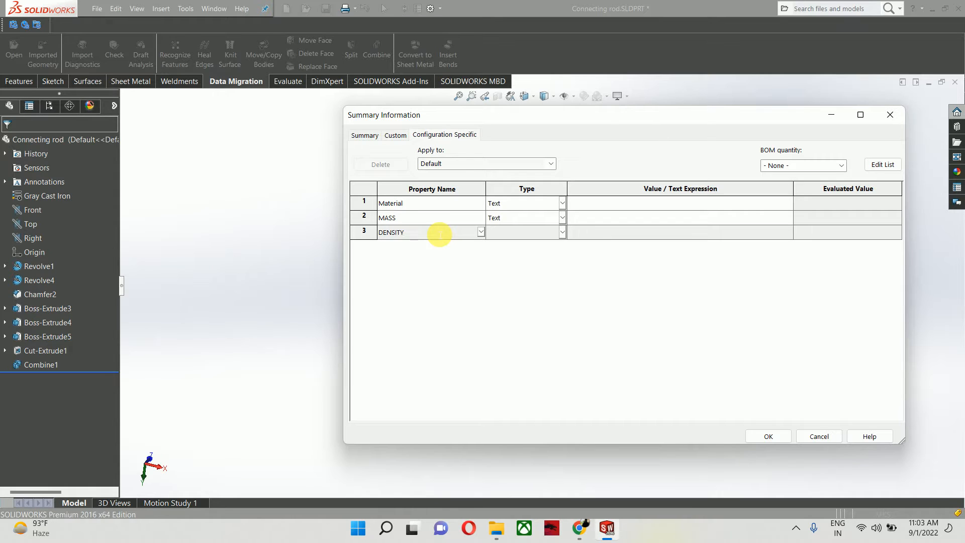
{"action": "left_click", "coordinate": [583, 232]}
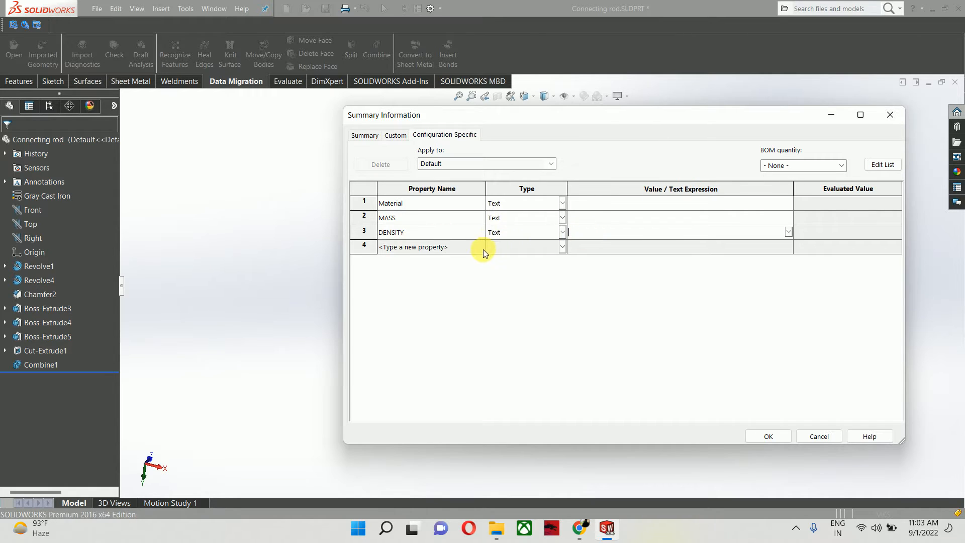
{"action": "left_click", "coordinate": [465, 248]}
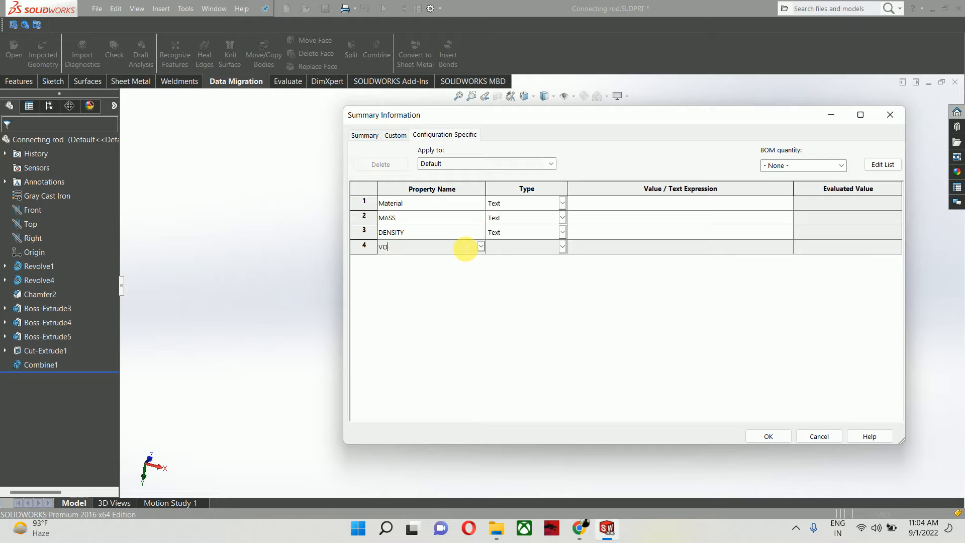
Step: Link the Material property to the part's material and the MASS property to its mass
{"action": "left_click", "coordinate": [682, 220]}
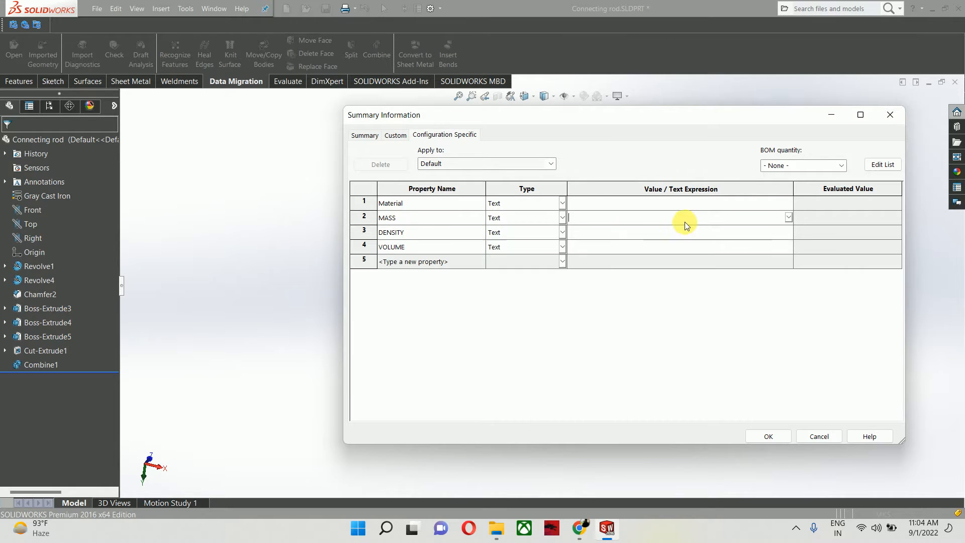
{"action": "left_click", "coordinate": [787, 203]}
{"action": "left_click", "coordinate": [788, 203]}
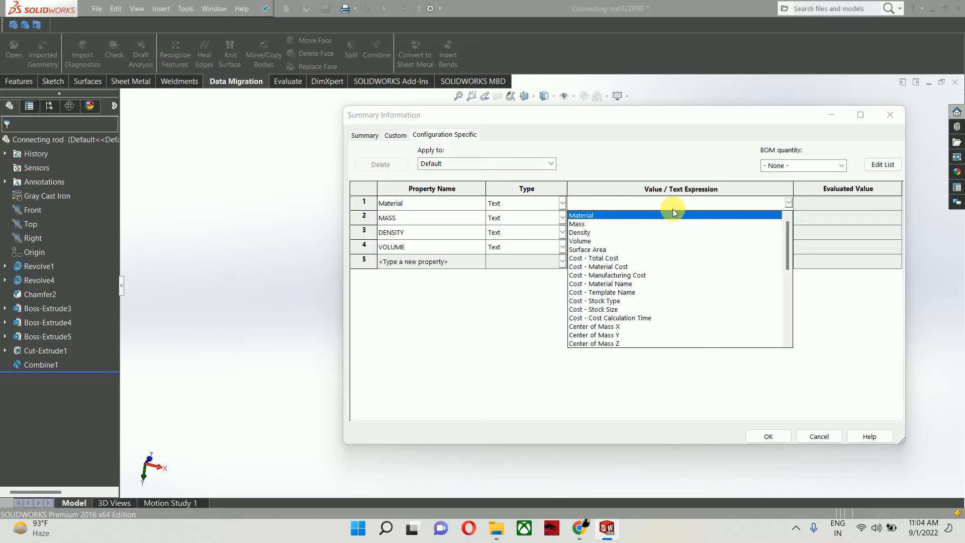
{"action": "left_click", "coordinate": [585, 217]}
{"action": "left_click", "coordinate": [788, 217]}
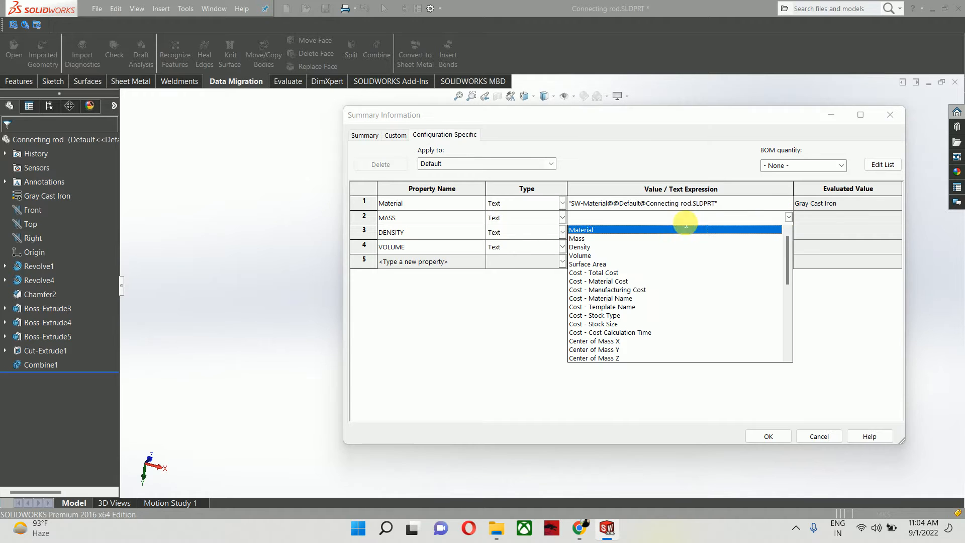
{"action": "left_click", "coordinate": [573, 232]}
{"action": "left_click", "coordinate": [605, 245]}
Step: Link DENSITY to the part's density and VOLUME to its volume, and accept the configuration-specific properties
{"action": "left_click", "coordinate": [641, 234]}
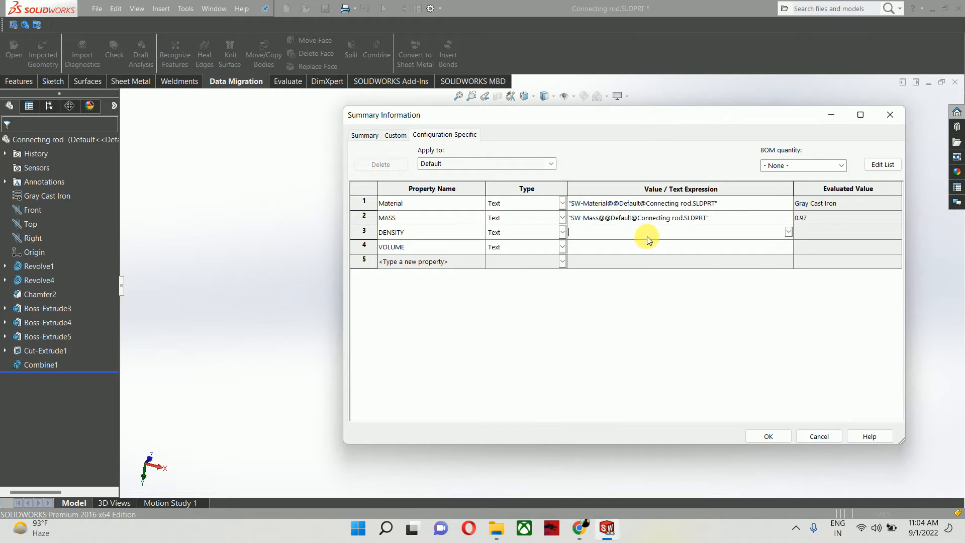
{"action": "left_click", "coordinate": [788, 231]}
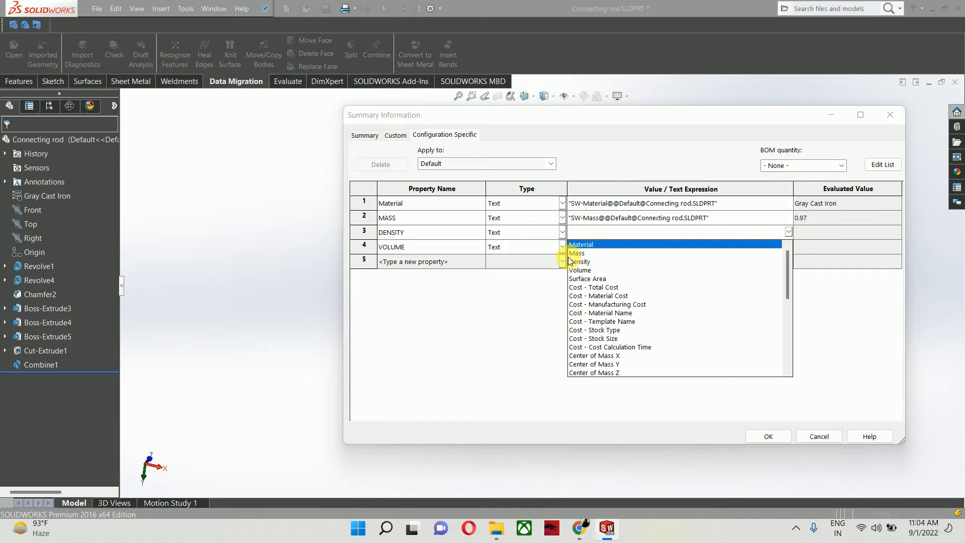
{"action": "left_click", "coordinate": [653, 261]}
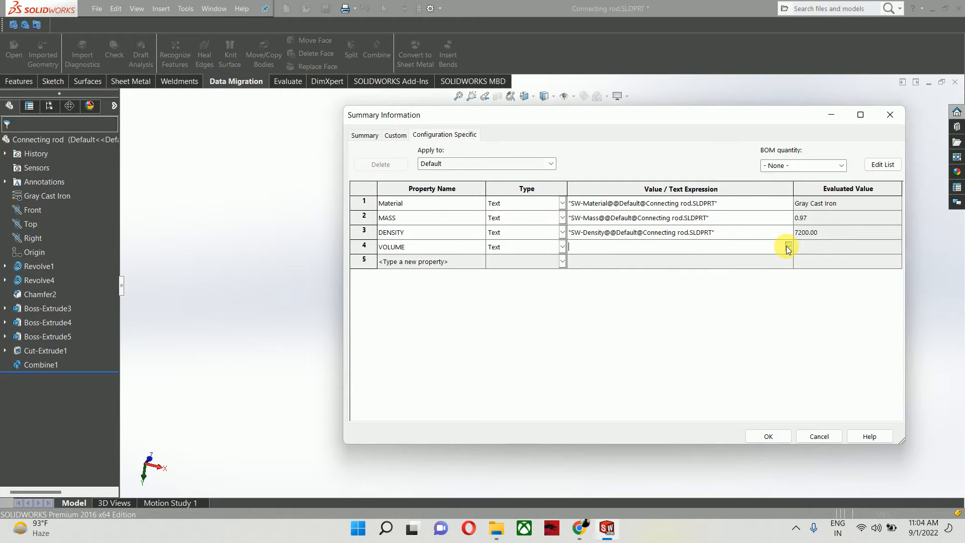
{"action": "left_click", "coordinate": [788, 247]}
{"action": "left_click", "coordinate": [583, 285]}
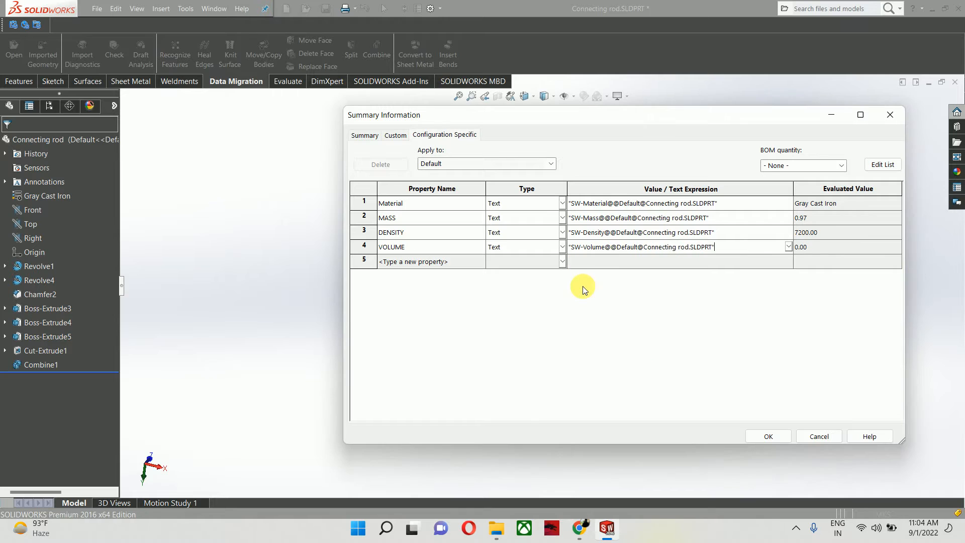
{"action": "left_click", "coordinate": [767, 435]}
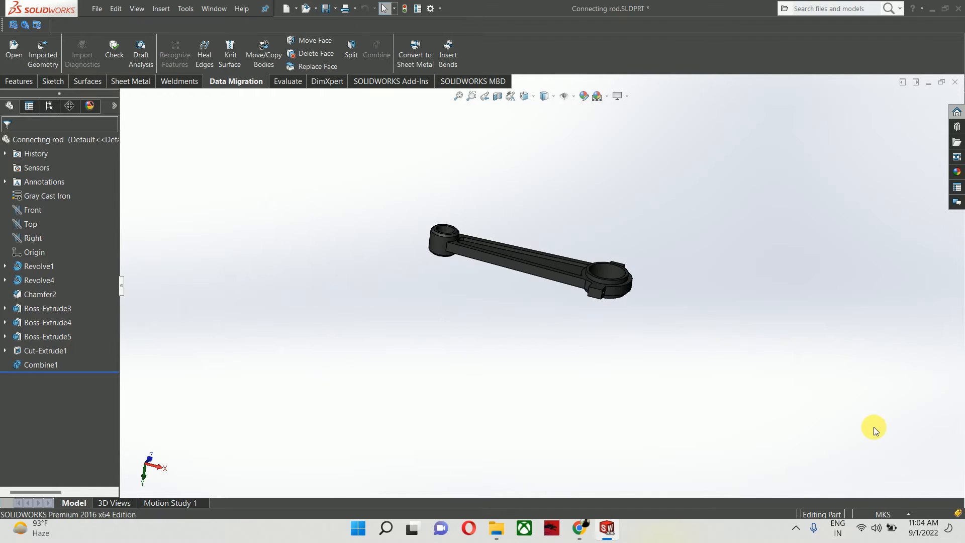
Step: Close the connecting rod part, saving all modified documents, and close the Camshaft part
{"action": "left_click", "coordinate": [955, 82]}
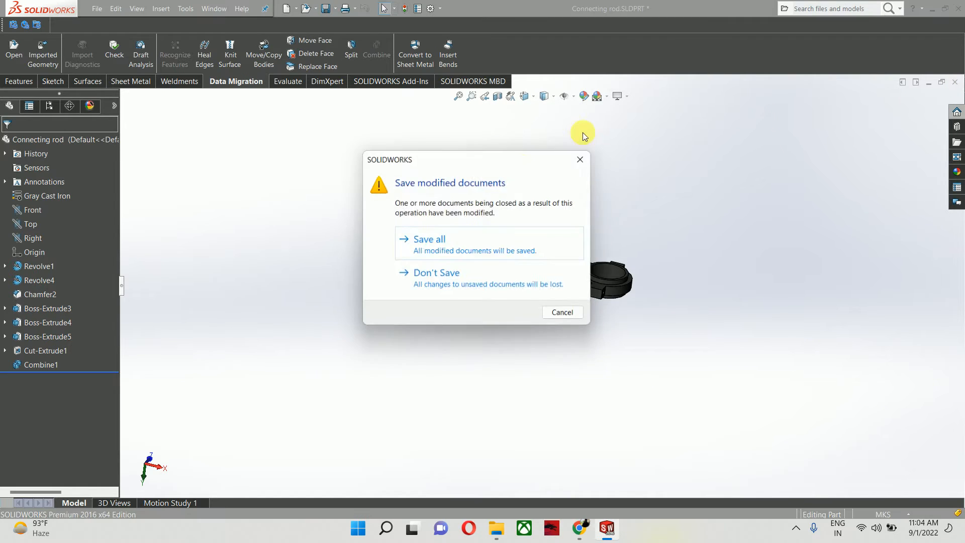
{"action": "left_click", "coordinate": [461, 256]}
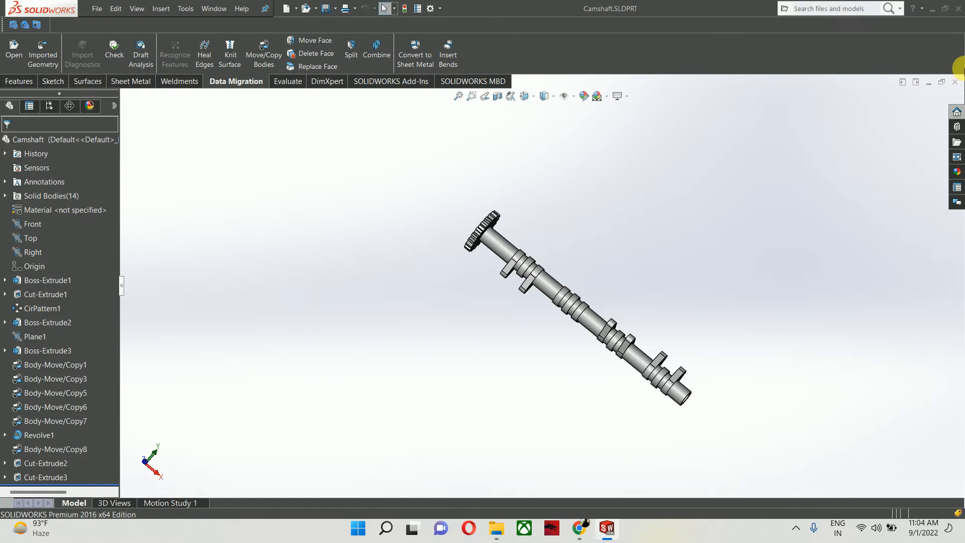
{"action": "left_click", "coordinate": [955, 81]}
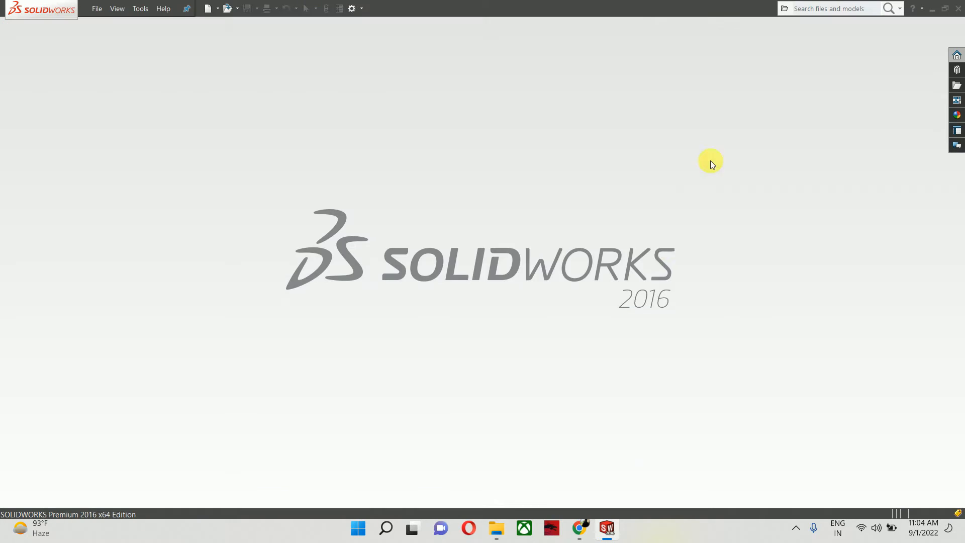
Step: Open engine assembly.SLDASM from the ENGINE folder
{"action": "left_click", "coordinate": [98, 8]}
{"action": "left_click", "coordinate": [511, 138]}
{"action": "left_click", "coordinate": [932, 9]}
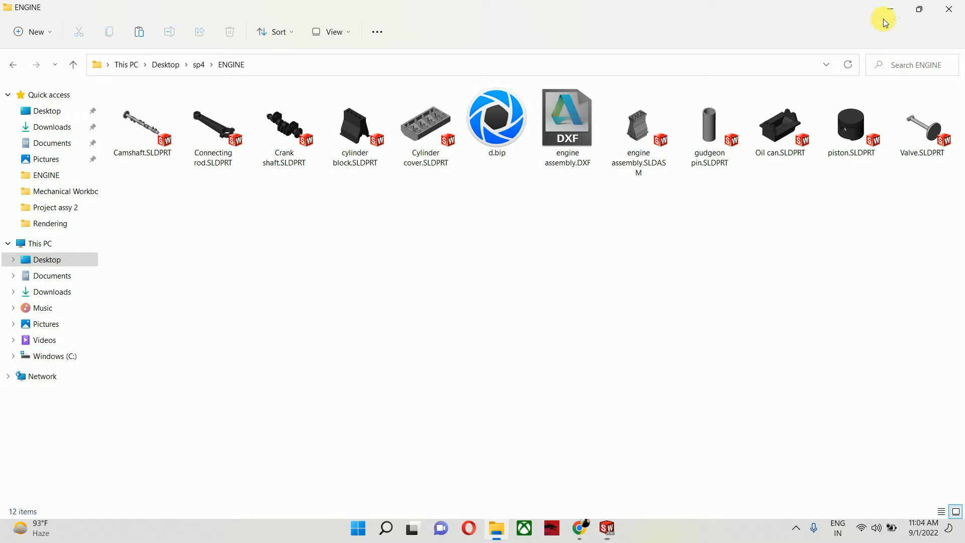
{"action": "double_click", "coordinate": [613, 124]}
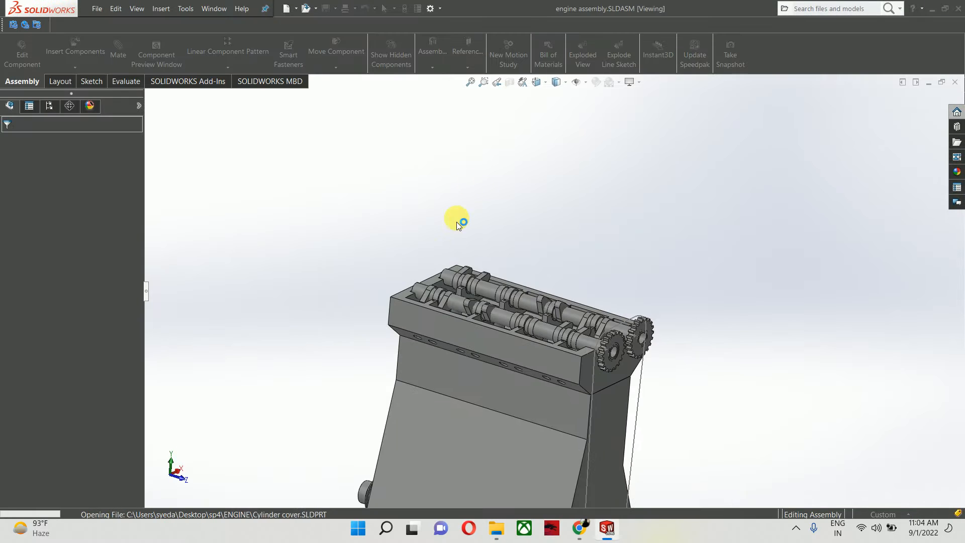
{"action": "left_click", "coordinate": [486, 276]}
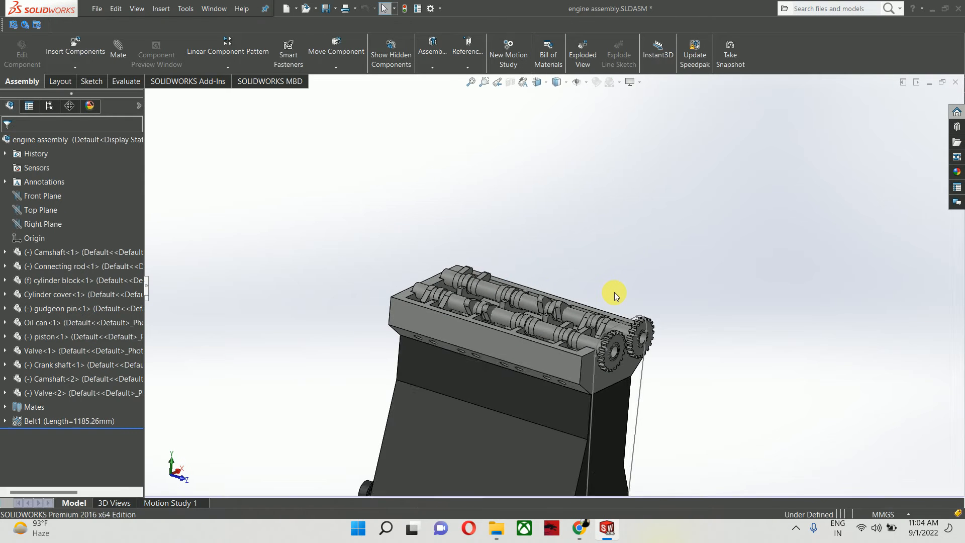
Step: Set the engine assembly's document units to MKS (meter, kilogram, second)
{"action": "left_click", "coordinate": [880, 513]}
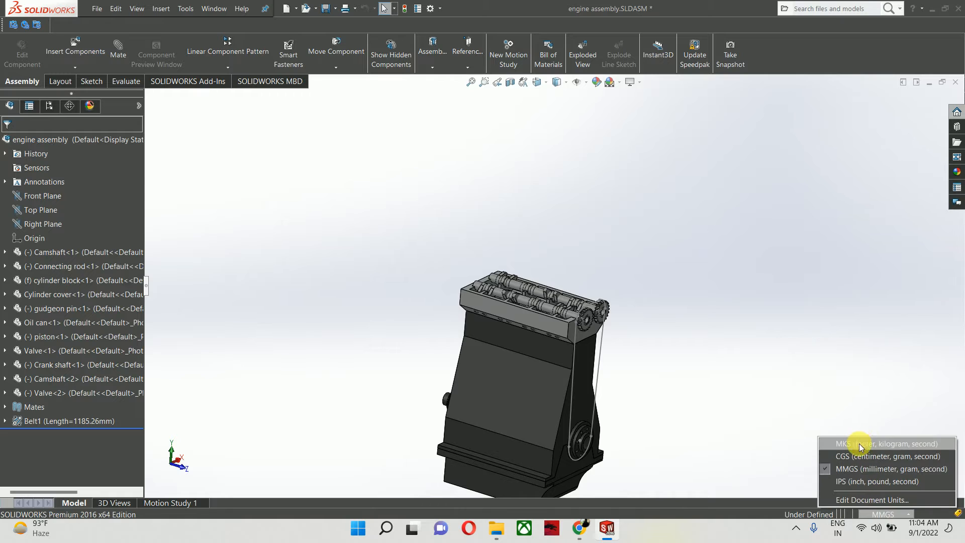
{"action": "left_click", "coordinate": [852, 441]}
Step: Create an A4 (ISO) drawing from the engine assembly and place its Front view in the right half of the sheet
{"action": "scroll", "coordinate": [568, 344], "scroll_direction": "up", "scroll_amount": 5}
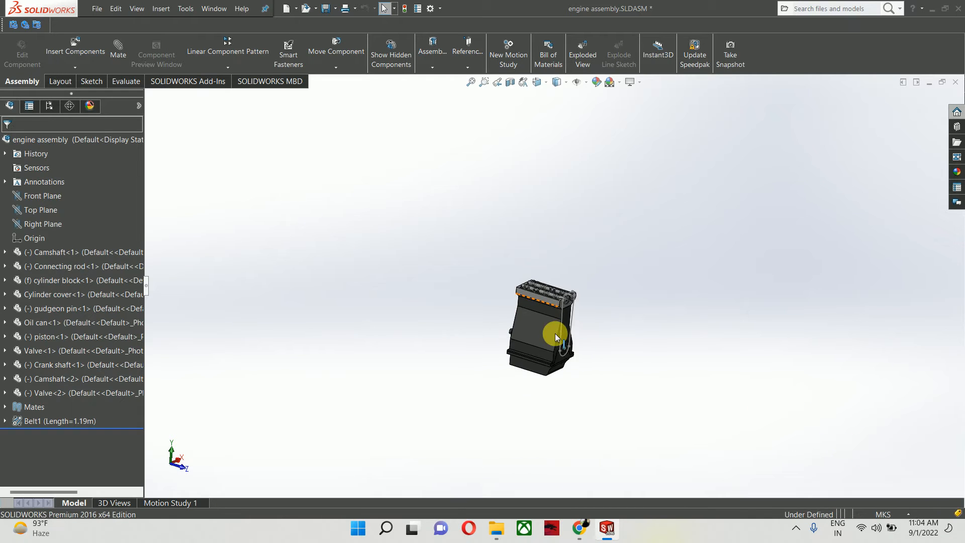
{"action": "scroll", "coordinate": [558, 333], "scroll_direction": "down", "scroll_amount": 2}
{"action": "mouse_move", "coordinate": [567, 293]}
{"action": "middle_mouse_down"}
{"action": "mouse_move", "coordinate": [384, 369]}
{"action": "mouse_move", "coordinate": [512, 367]}
{"action": "mouse_move", "coordinate": [463, 403]}
{"action": "mouse_move", "coordinate": [594, 324]}
{"action": "mouse_move", "coordinate": [577, 302]}
{"action": "middle_mouse_up"}
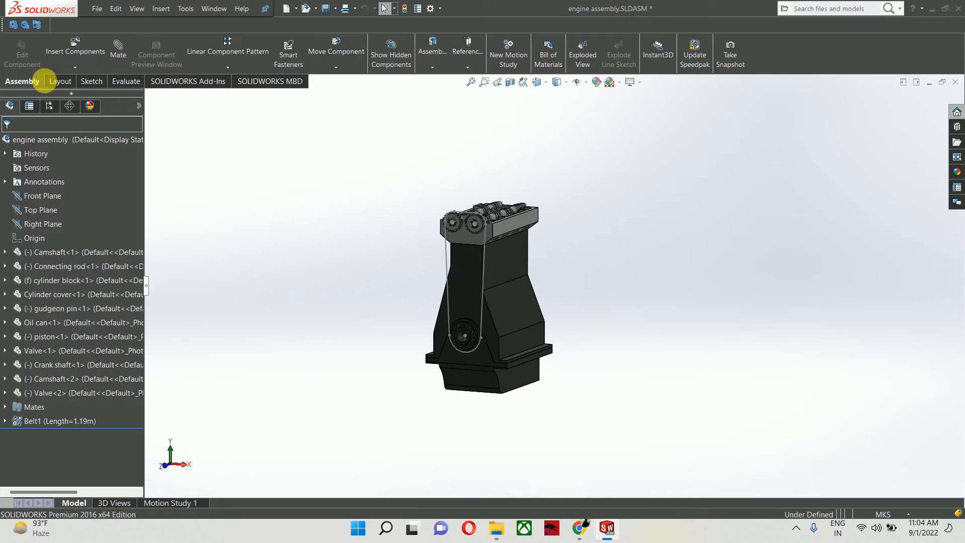
{"action": "left_click", "coordinate": [95, 7]}
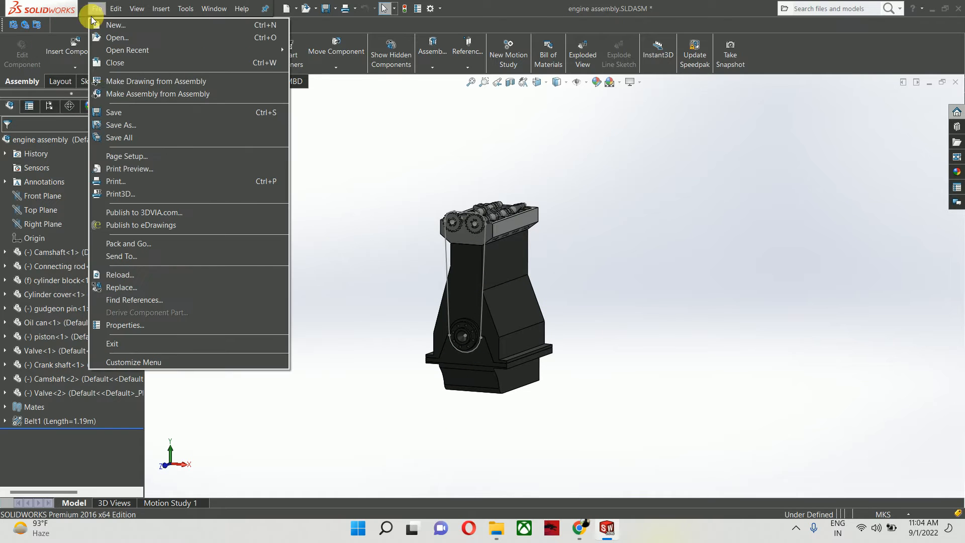
{"action": "left_click", "coordinate": [174, 80]}
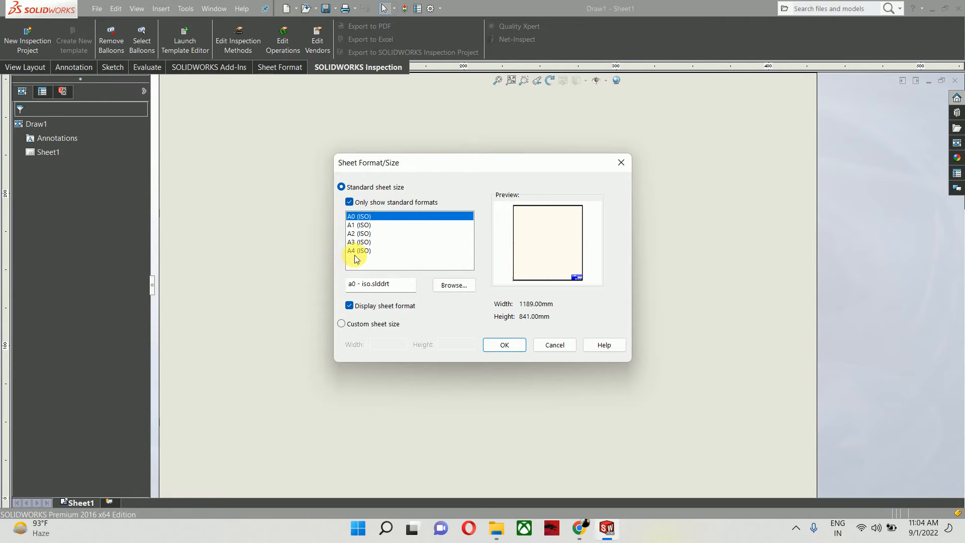
{"action": "left_click", "coordinate": [356, 251]}
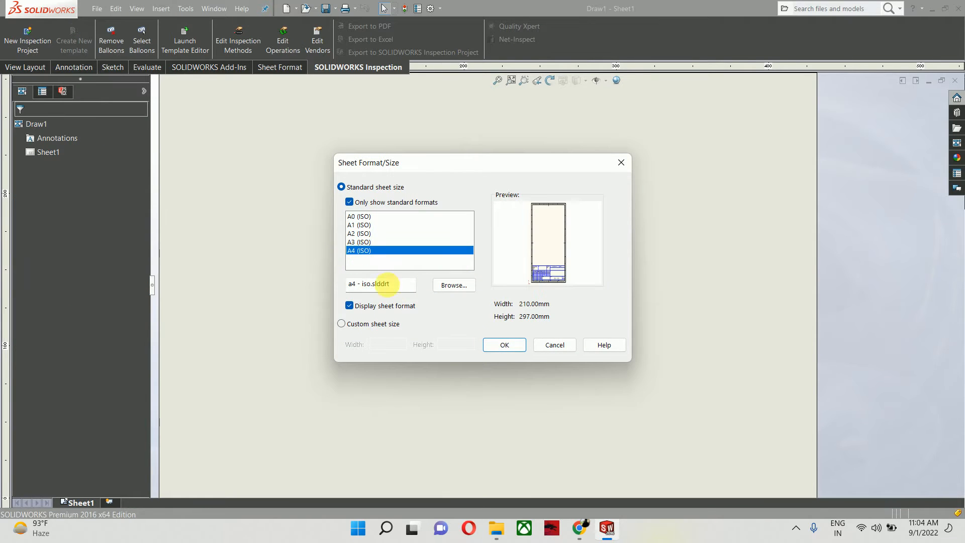
{"action": "left_click", "coordinate": [517, 352]}
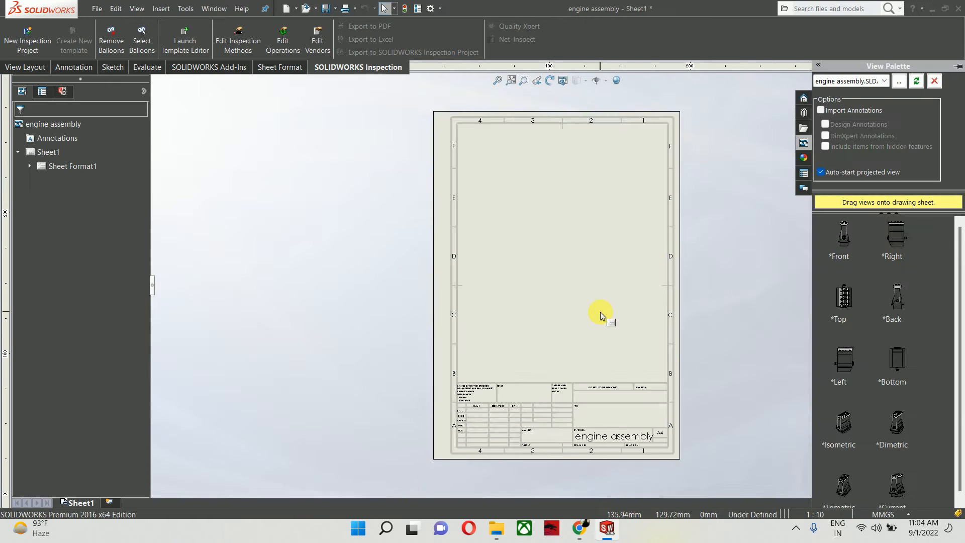
{"action": "left_click_drag", "start_coordinate": [843, 233], "coordinate": [597, 286]}
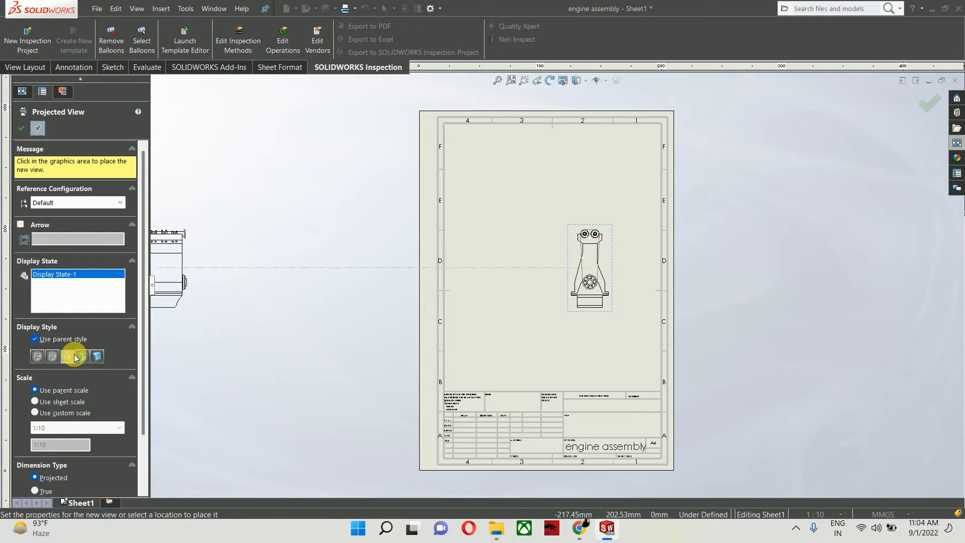
{"action": "key", "text": "Escape"}
Step: Cut the front view with a vertical section line through its centre and place section view A-A to its left
{"action": "left_click", "coordinate": [18, 67]}
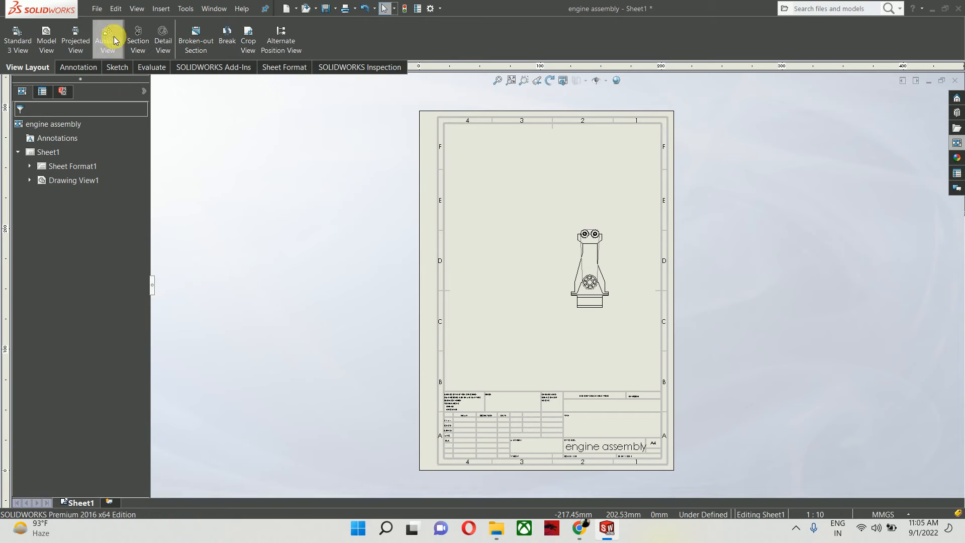
{"action": "left_click", "coordinate": [138, 39]}
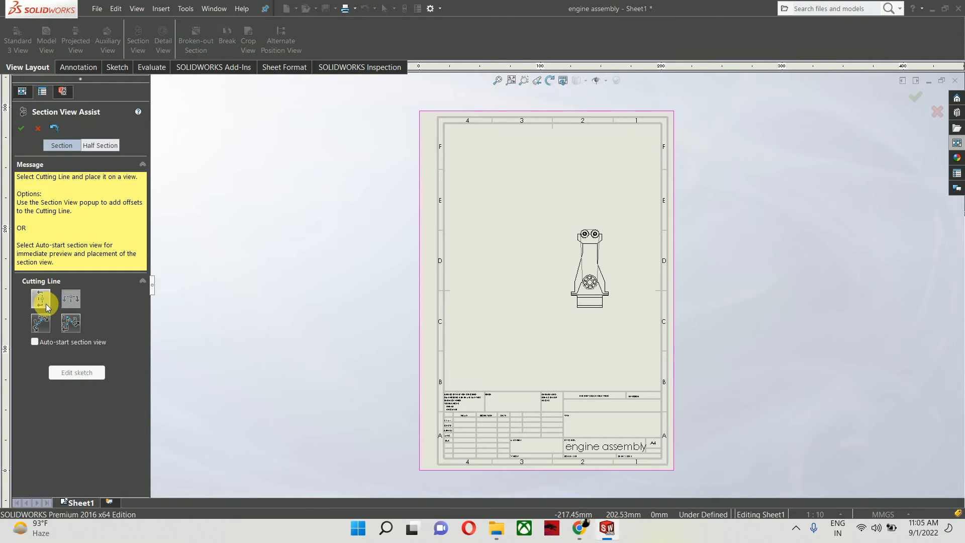
{"action": "scroll", "coordinate": [578, 262], "scroll_direction": "down", "scroll_amount": 5}
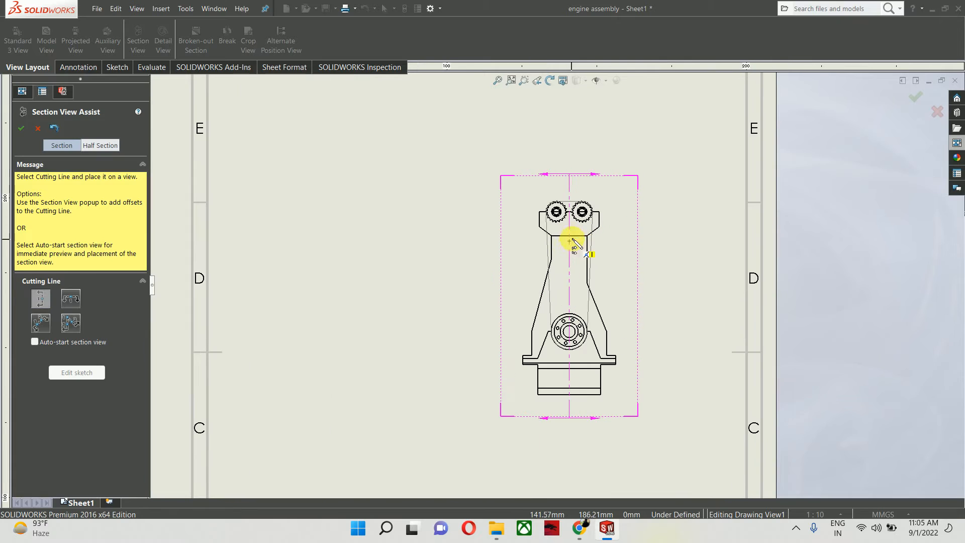
{"action": "left_click", "coordinate": [569, 235]}
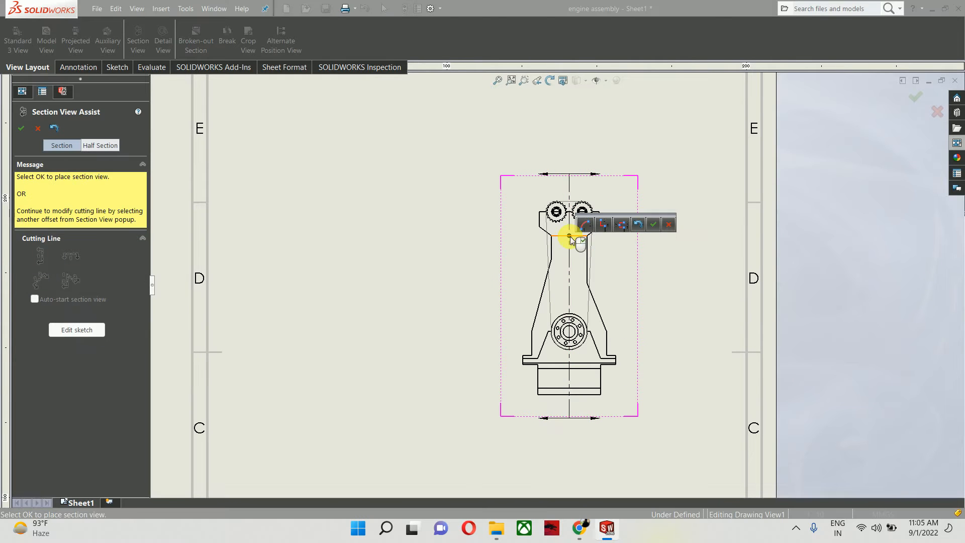
{"action": "left_click", "coordinate": [656, 224]}
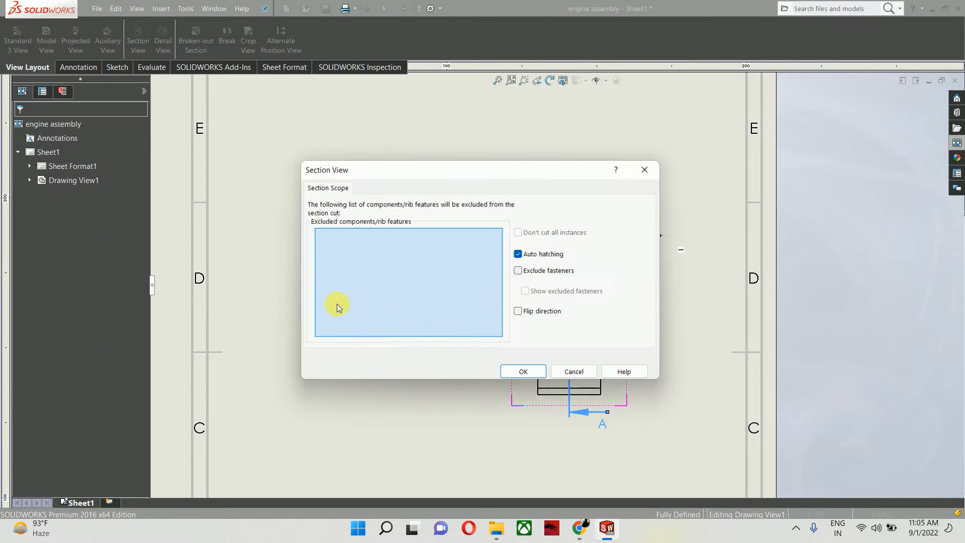
{"action": "left_click", "coordinate": [529, 368]}
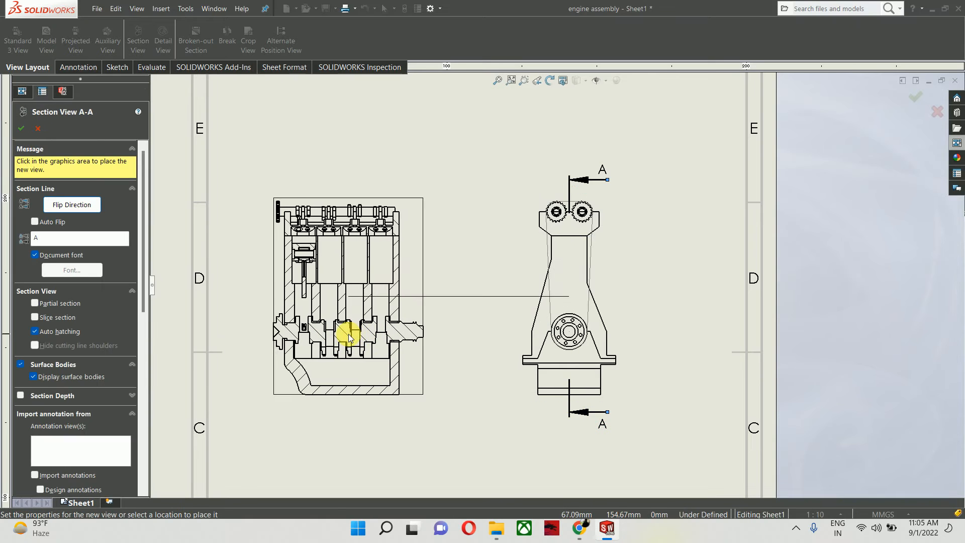
{"action": "left_click", "coordinate": [347, 335]}
{"action": "left_click", "coordinate": [324, 192]}
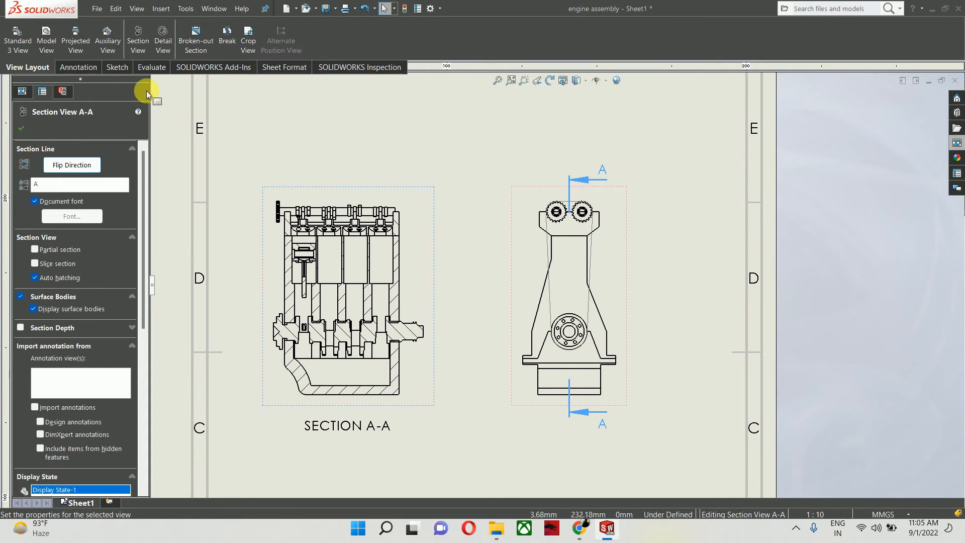
Step: Project a top view from section view A-A and place it directly above the section
{"action": "left_click", "coordinate": [56, 44]}
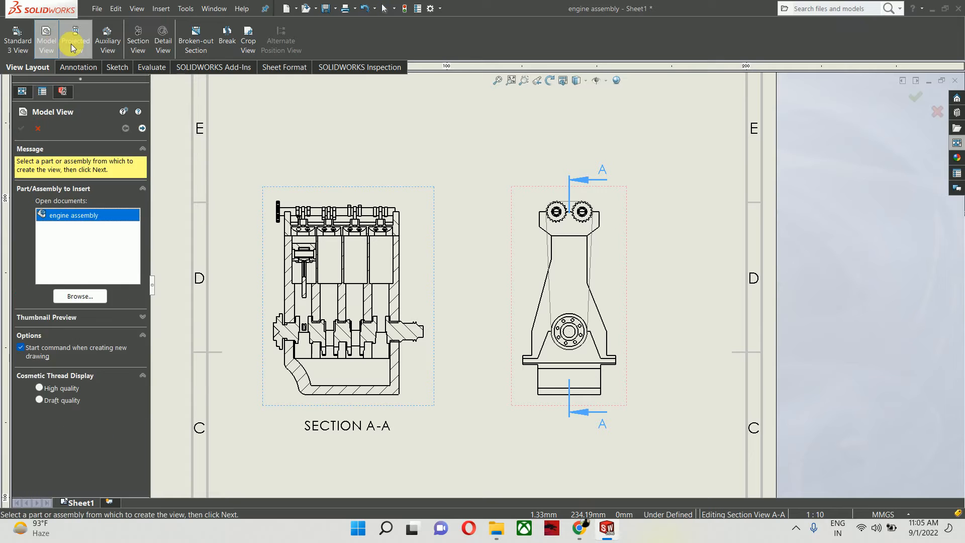
{"action": "left_click", "coordinate": [77, 44]}
{"action": "left_click", "coordinate": [78, 44]}
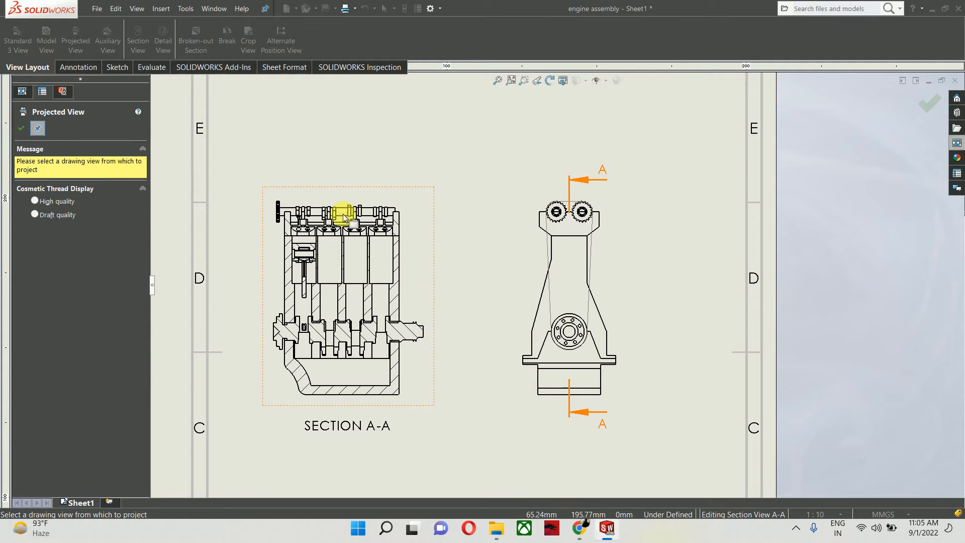
{"action": "left_click", "coordinate": [343, 217]}
{"action": "scroll", "coordinate": [352, 136], "scroll_direction": "up", "scroll_amount": 2}
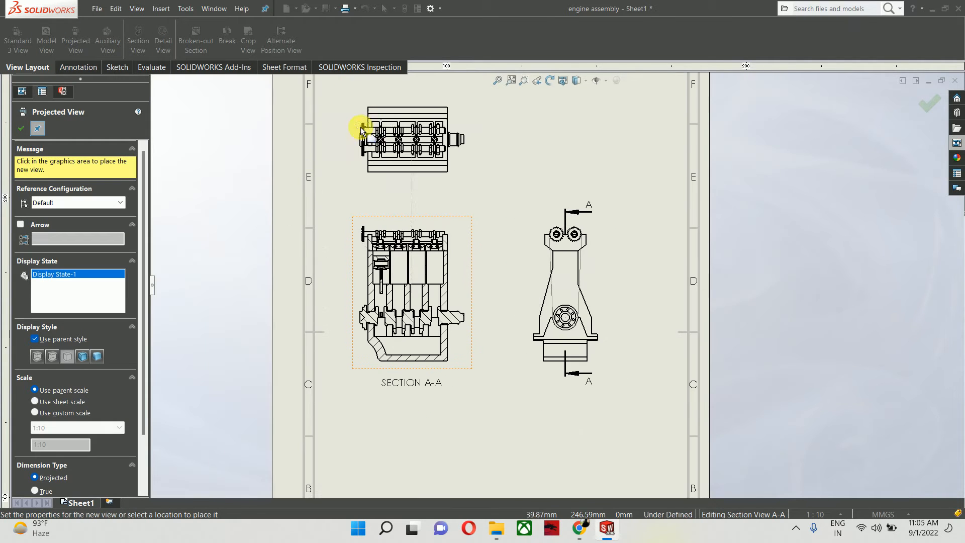
{"action": "left_click", "coordinate": [391, 129]}
{"action": "scroll", "coordinate": [488, 242], "scroll_direction": "up", "scroll_amount": 2}
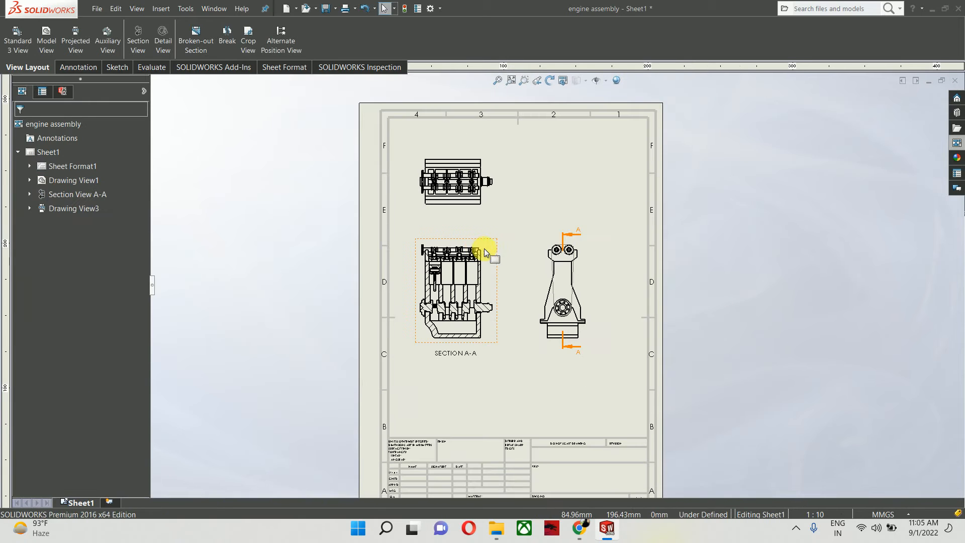
Step: Project an isometric view from section view A-A and place it above the front view
{"action": "left_click", "coordinate": [486, 253]}
{"action": "left_click", "coordinate": [76, 43]}
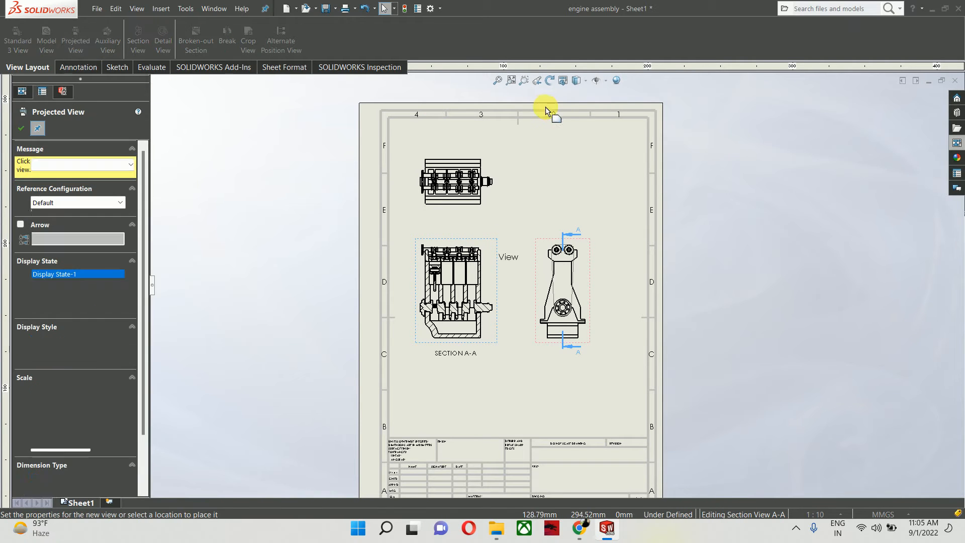
{"action": "left_click", "coordinate": [603, 191]}
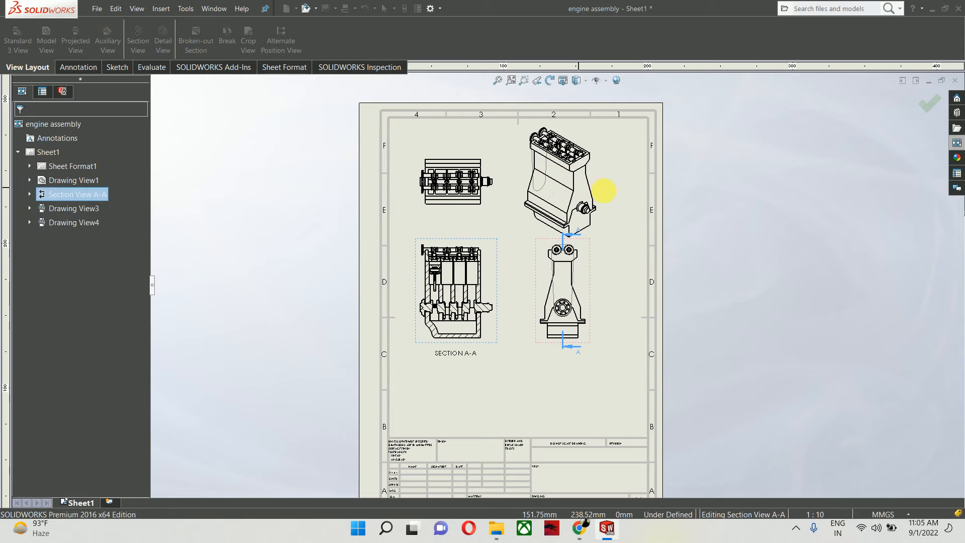
Step: Move the front view to the right edge of the sheet, clear of the isometric view
{"action": "scroll", "coordinate": [603, 191], "scroll_direction": "down", "scroll_amount": 2}
{"action": "left_click_drag", "start_coordinate": [583, 316], "coordinate": [541, 318]}
{"action": "left_click", "coordinate": [584, 263]}
{"action": "mouse_move", "coordinate": [587, 267]}
{"action": "left_mouse_down"}
{"action": "mouse_move", "coordinate": [620, 279]}
{"action": "mouse_move", "coordinate": [536, 273]}
{"action": "left_mouse_up"}
{"action": "left_click", "coordinate": [586, 285]}
{"action": "mouse_move", "coordinate": [544, 314]}
{"action": "left_mouse_down"}
{"action": "mouse_move", "coordinate": [646, 316]}
{"action": "mouse_move", "coordinate": [639, 312]}
{"action": "left_mouse_up"}
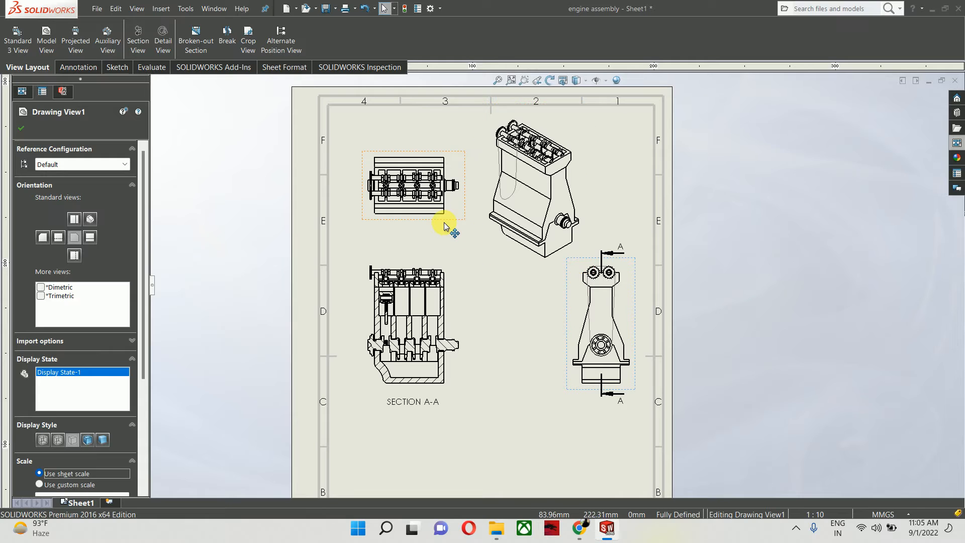
Step: Shift the top and isometric views slightly up and bring the front view closer to section A-A
{"action": "left_click_drag", "start_coordinate": [444, 226], "coordinate": [447, 208]}
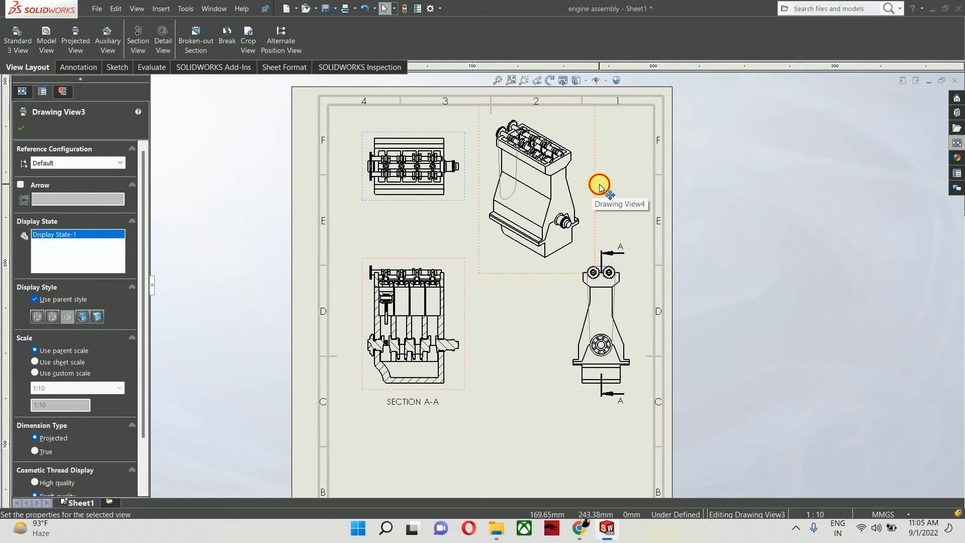
{"action": "left_click_drag", "start_coordinate": [599, 187], "coordinate": [609, 181]}
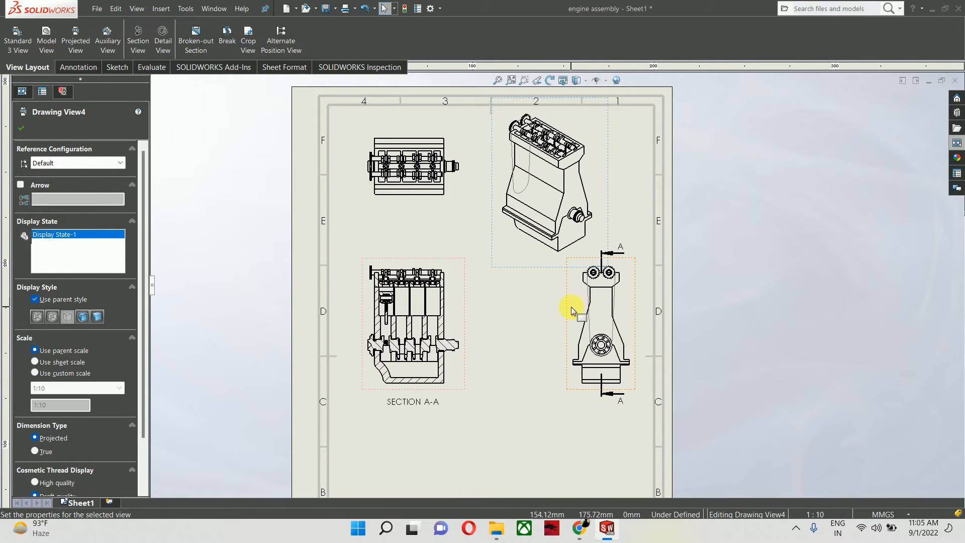
{"action": "left_click_drag", "start_coordinate": [571, 312], "coordinate": [522, 318]}
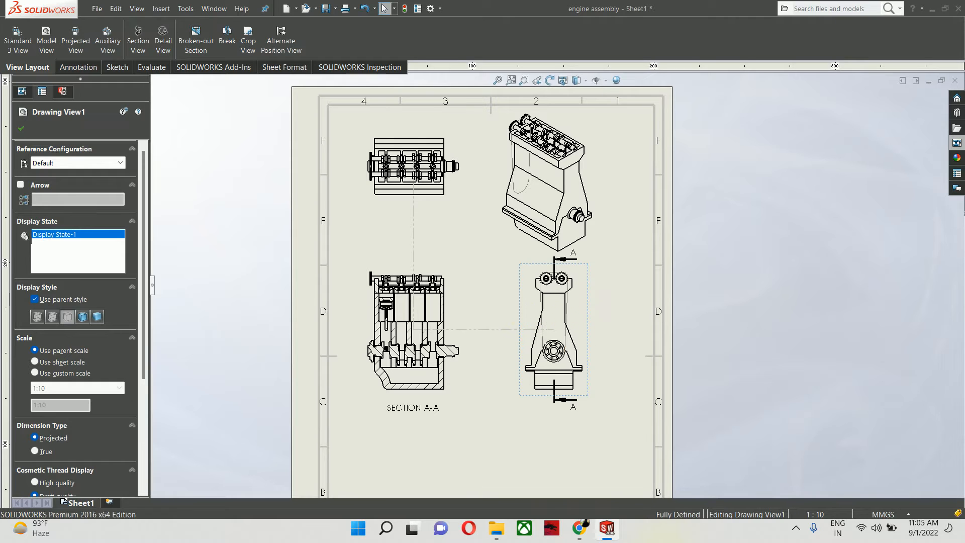
{"action": "left_click", "coordinate": [582, 301]}
{"action": "scroll", "coordinate": [560, 352], "scroll_direction": "up", "scroll_amount": 5}
{"action": "scroll", "coordinate": [523, 211], "scroll_direction": "down", "scroll_amount": 4}
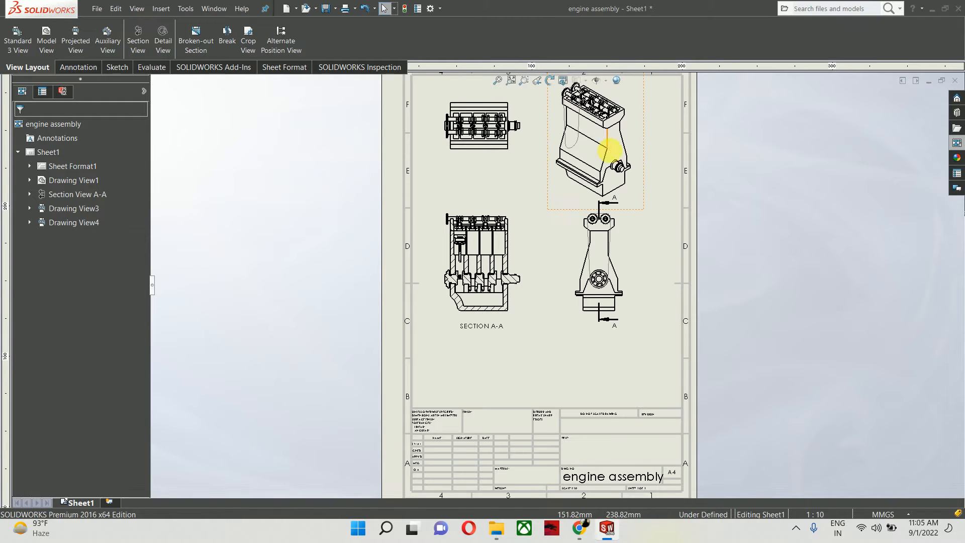
Step: Move the isometric view to the sheet's right edge and the top view below section A-A
{"action": "mouse_move", "coordinate": [647, 151]}
{"action": "left_mouse_down"}
{"action": "mouse_move", "coordinate": [703, 153]}
{"action": "mouse_move", "coordinate": [686, 151]}
{"action": "left_mouse_up"}
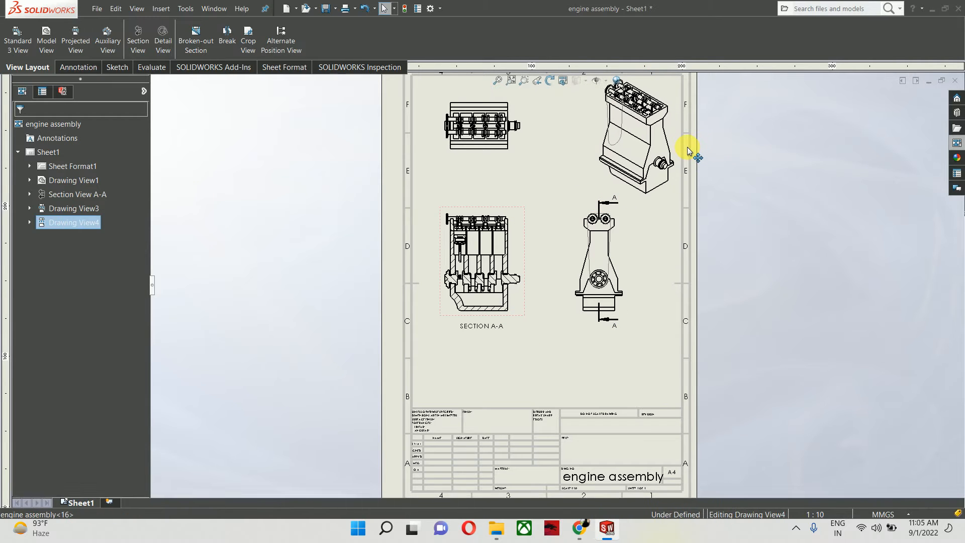
{"action": "left_click_drag", "start_coordinate": [500, 151], "coordinate": [453, 377]}
{"action": "left_click_drag", "start_coordinate": [524, 154], "coordinate": [541, 319]}
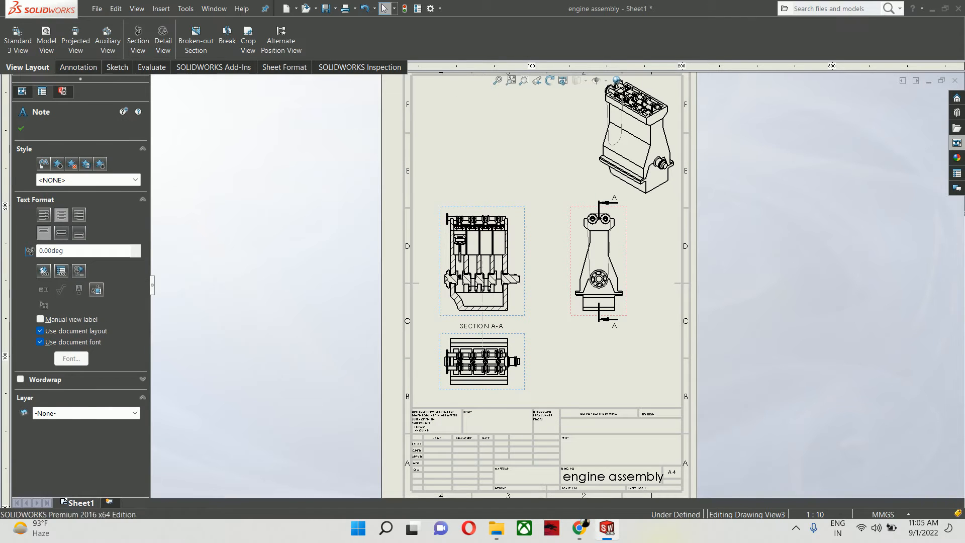
Step: Move section A-A slightly left, and raise the front view with it into one row beside the isometric view
{"action": "left_click_drag", "start_coordinate": [524, 234], "coordinate": [510, 124]}
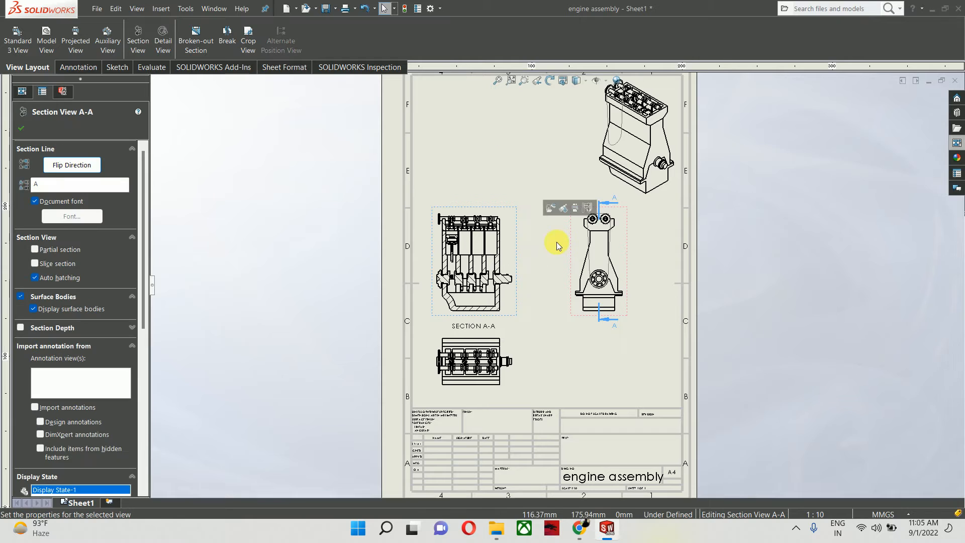
{"action": "left_click_drag", "start_coordinate": [571, 243], "coordinate": [532, 122]}
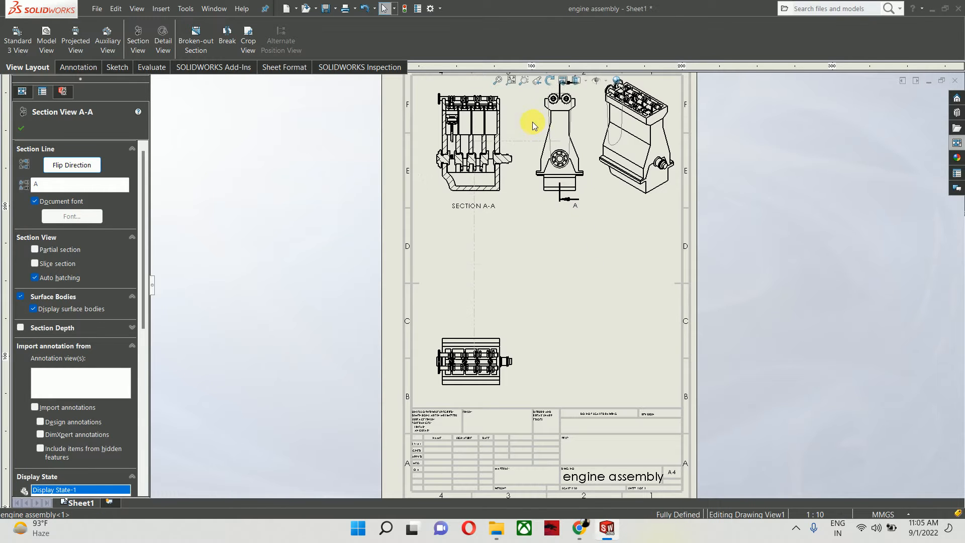
{"action": "scroll", "coordinate": [557, 193], "scroll_direction": "up", "scroll_amount": 5}
{"action": "scroll", "coordinate": [568, 198], "scroll_direction": "down", "scroll_amount": 5}
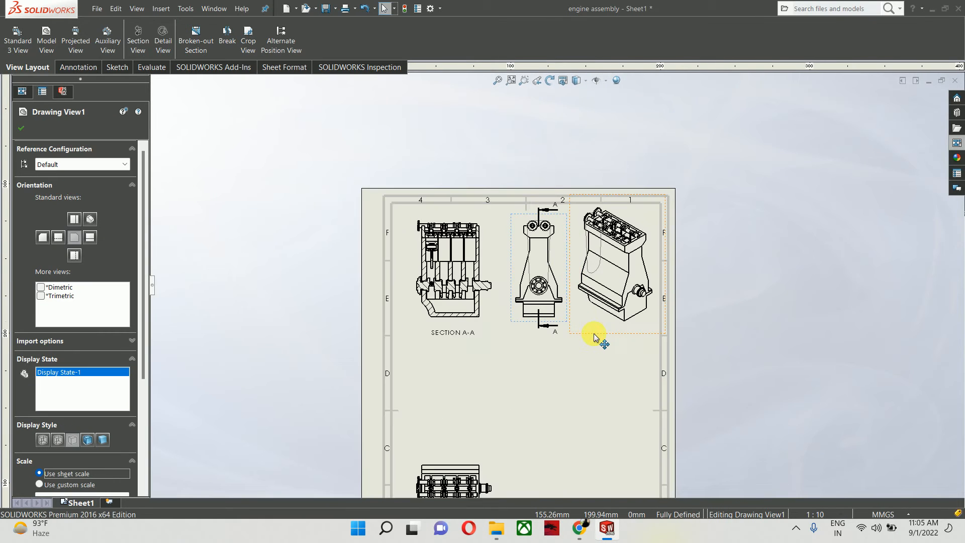
Step: Lower the isometric view slightly and move the top view up to just beneath section A-A
{"action": "left_click_drag", "start_coordinate": [593, 334], "coordinate": [596, 344]}
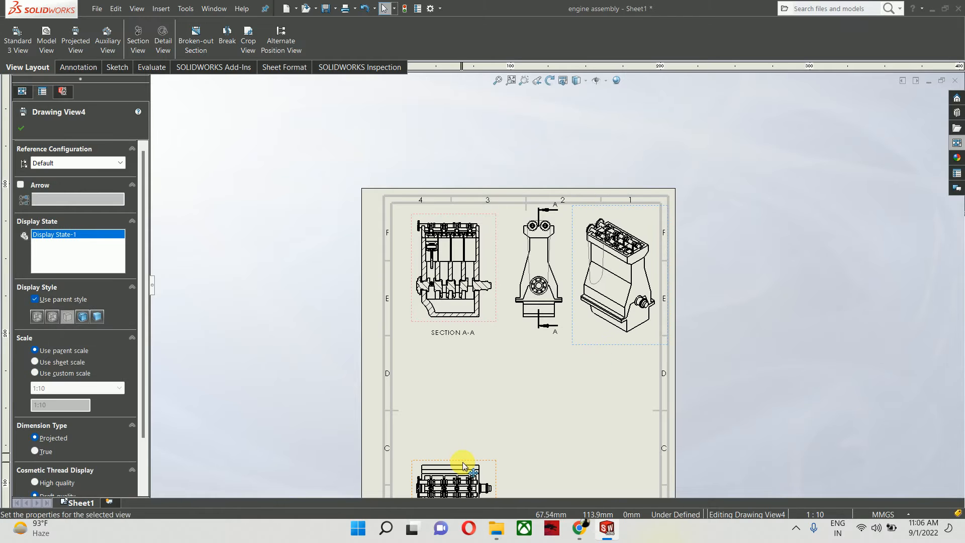
{"action": "left_click_drag", "start_coordinate": [463, 466], "coordinate": [460, 367]}
{"action": "scroll", "coordinate": [504, 390], "scroll_direction": "up", "scroll_amount": 4}
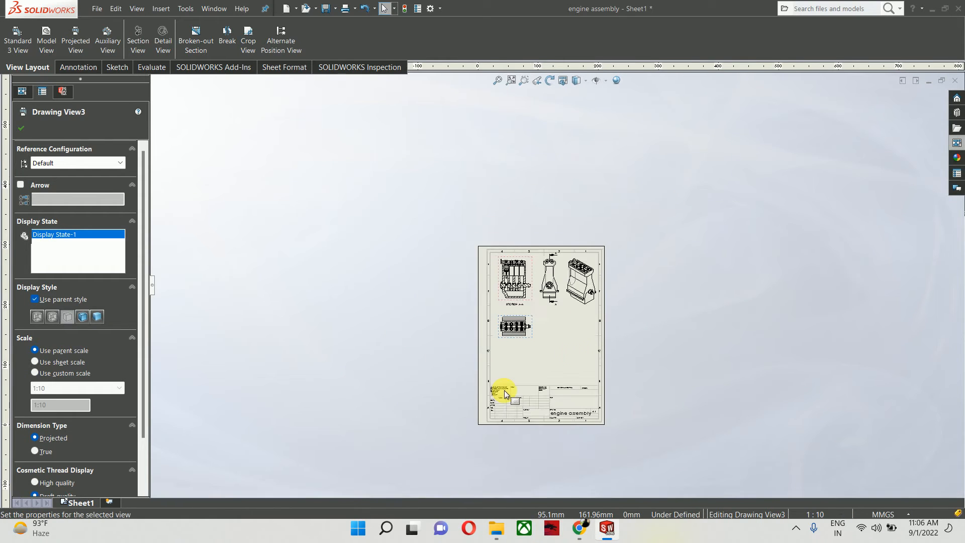
{"action": "scroll", "coordinate": [504, 390], "scroll_direction": "down", "scroll_amount": 3}
{"action": "left_click", "coordinate": [527, 301]}
{"action": "scroll", "coordinate": [526, 301], "scroll_direction": "down", "scroll_amount": 3}
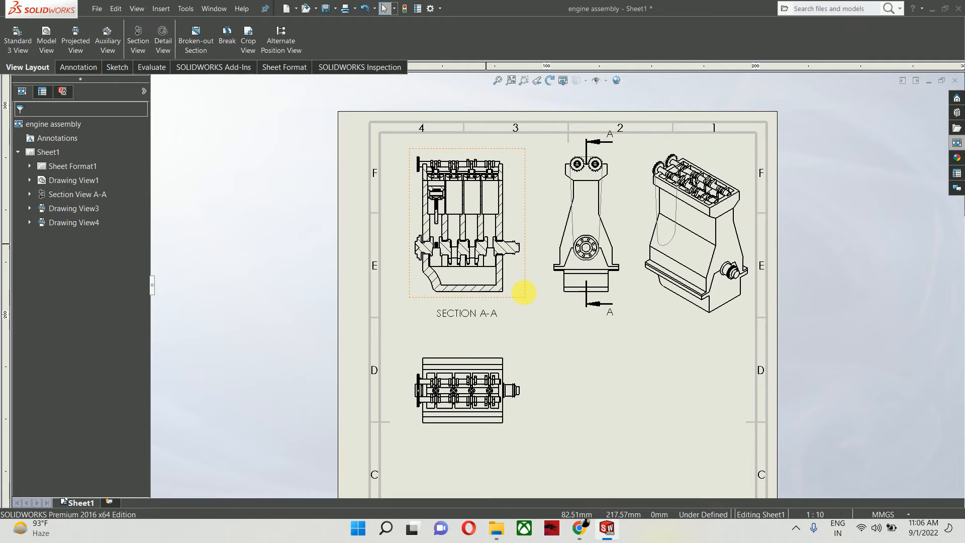
Step: Add automatic balloons to the front view of the engine
{"action": "left_click", "coordinate": [549, 304]}
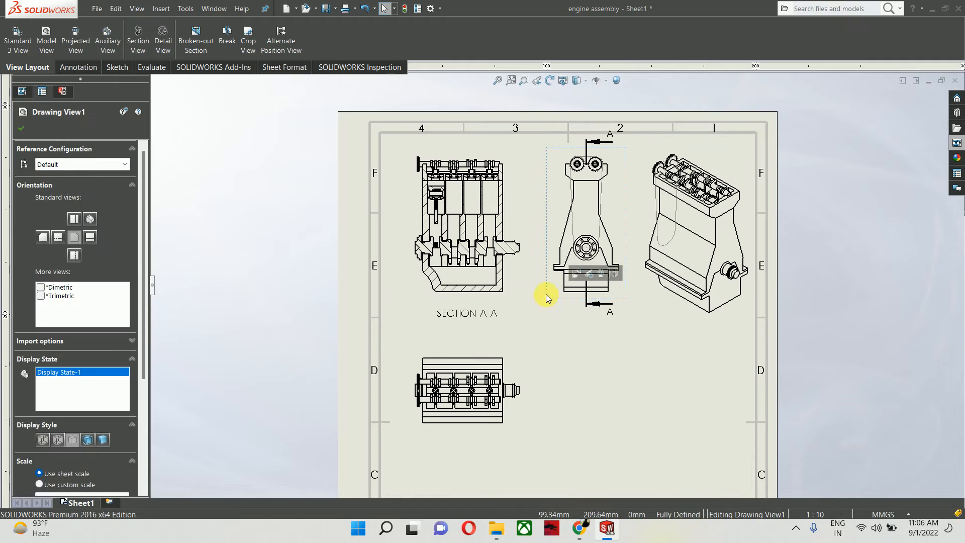
{"action": "left_click", "coordinate": [77, 67]}
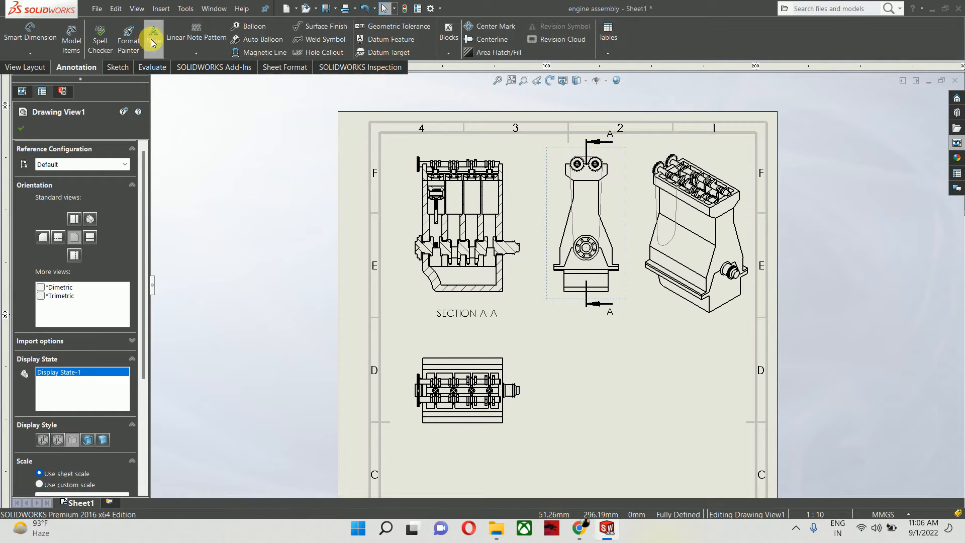
{"action": "left_click", "coordinate": [242, 40]}
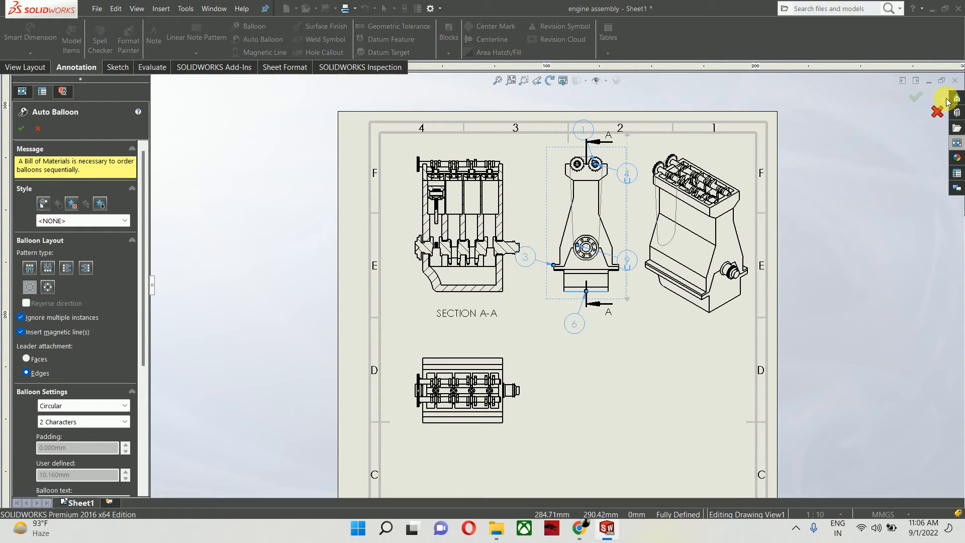
{"action": "left_click", "coordinate": [918, 97]}
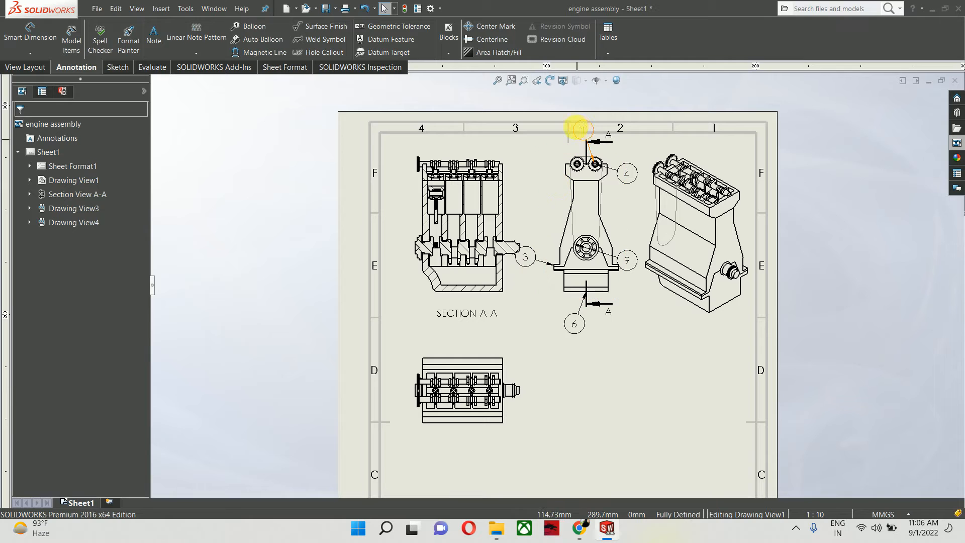
Step: Move balloon 1 to the right above balloon 4 and bring balloon 3 closer to the front view's left side
{"action": "left_click_drag", "start_coordinate": [582, 129], "coordinate": [645, 156]}
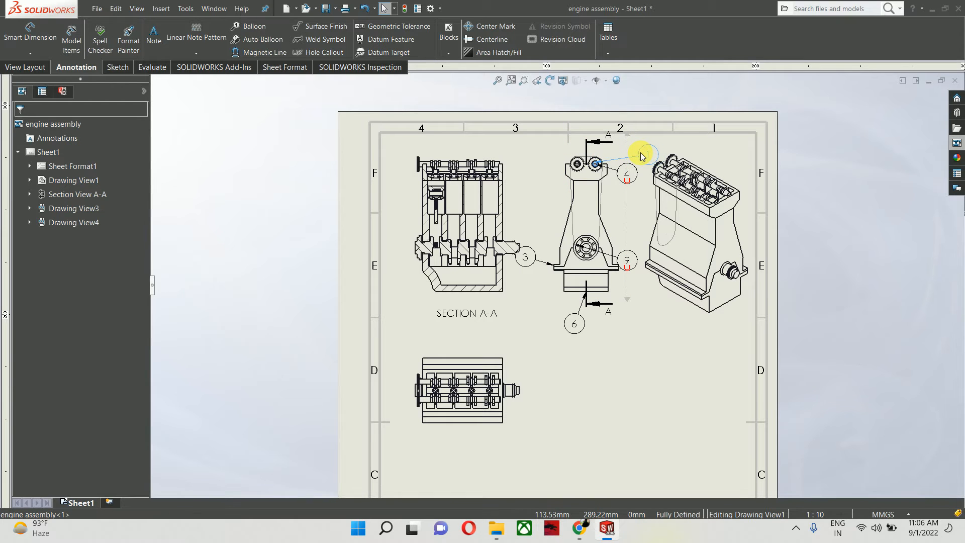
{"action": "scroll", "coordinate": [603, 173], "scroll_direction": "down", "scroll_amount": 5}
{"action": "scroll", "coordinate": [577, 232], "scroll_direction": "up", "scroll_amount": 5}
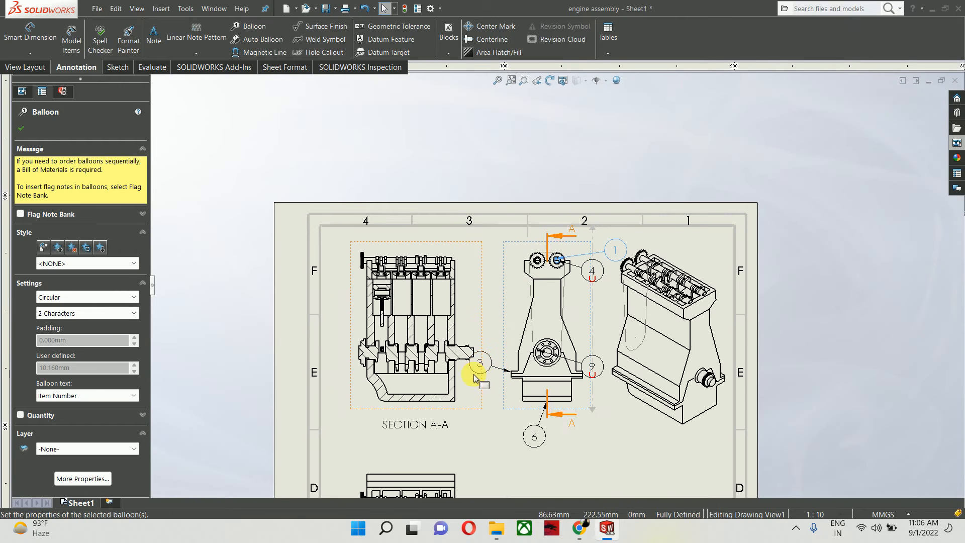
{"action": "left_click_drag", "start_coordinate": [484, 368], "coordinate": [500, 337]}
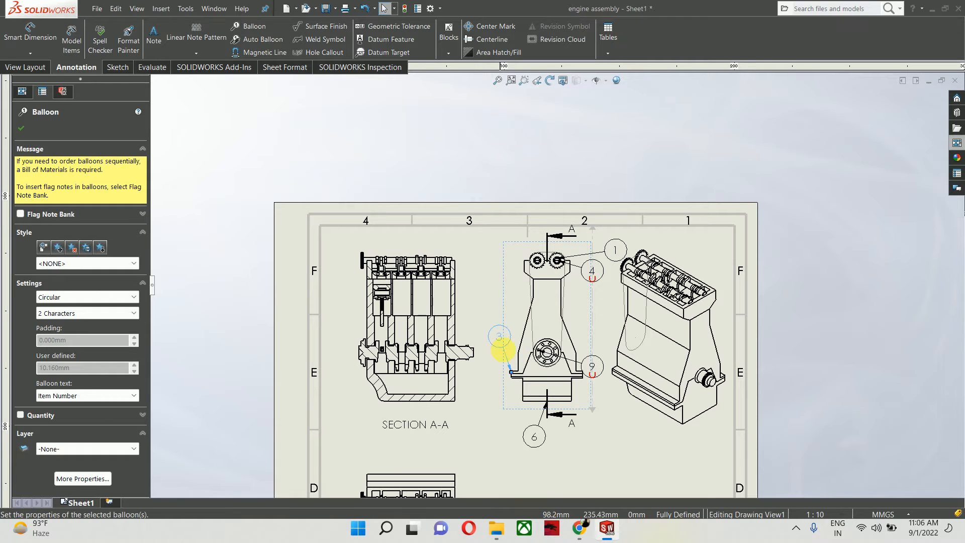
Step: Move balloon 9 above balloon 3 on the front view's left, and balloon 6 to the lower right in line with balloon 4
{"action": "left_click", "coordinate": [586, 360]}
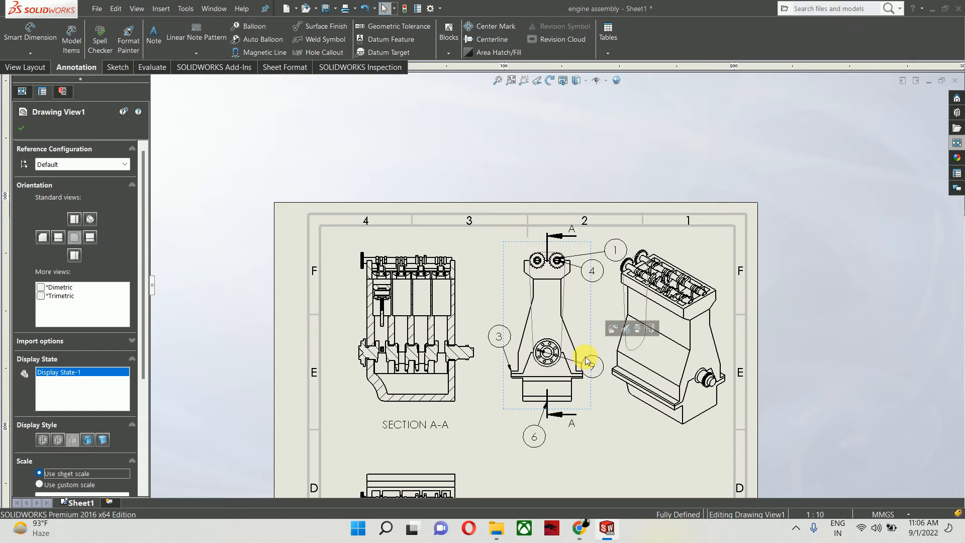
{"action": "scroll", "coordinate": [587, 361], "scroll_direction": "up", "scroll_amount": 2}
{"action": "scroll", "coordinate": [564, 301], "scroll_direction": "down", "scroll_amount": 5}
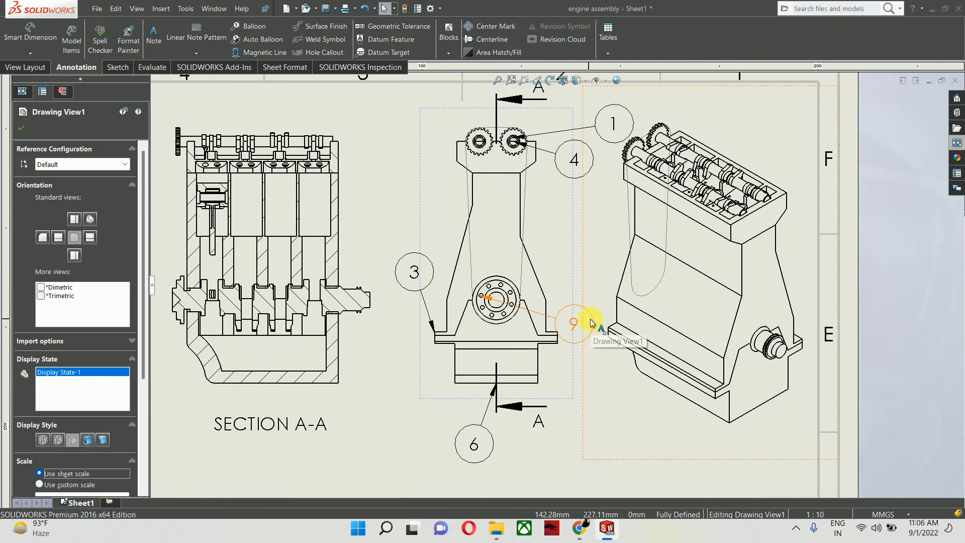
{"action": "left_click_drag", "start_coordinate": [593, 322], "coordinate": [433, 206]}
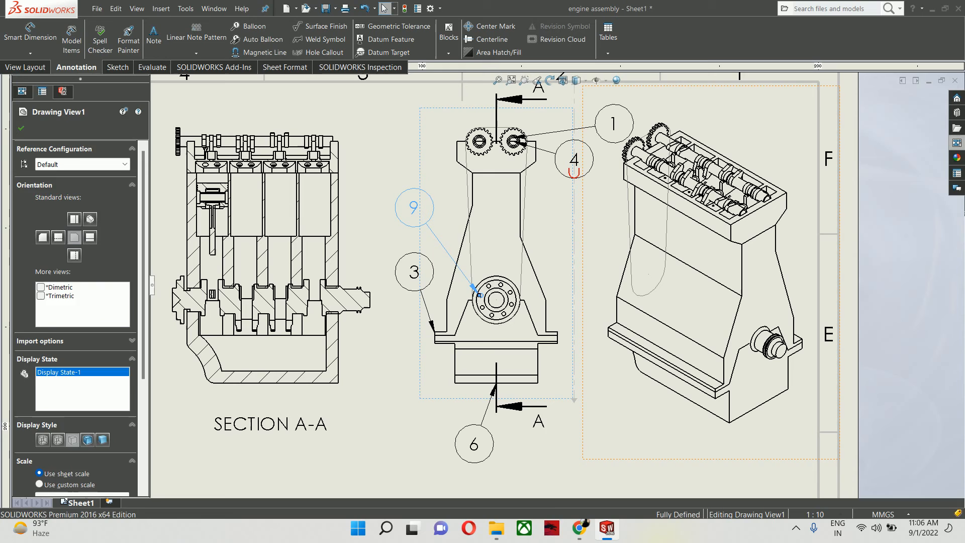
{"action": "left_click_drag", "start_coordinate": [460, 431], "coordinate": [395, 357]}
{"action": "left_click", "coordinate": [456, 444]}
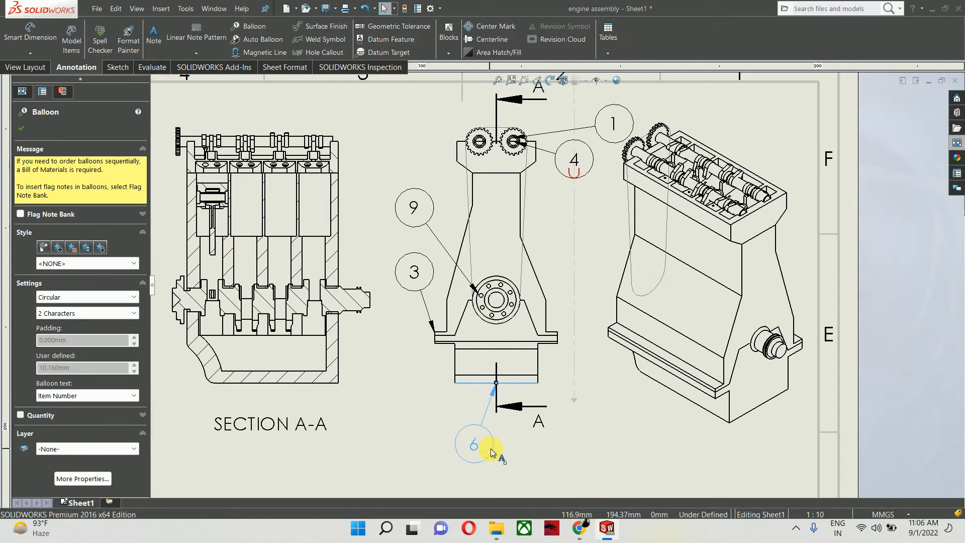
{"action": "left_click_drag", "start_coordinate": [491, 452], "coordinate": [583, 361]}
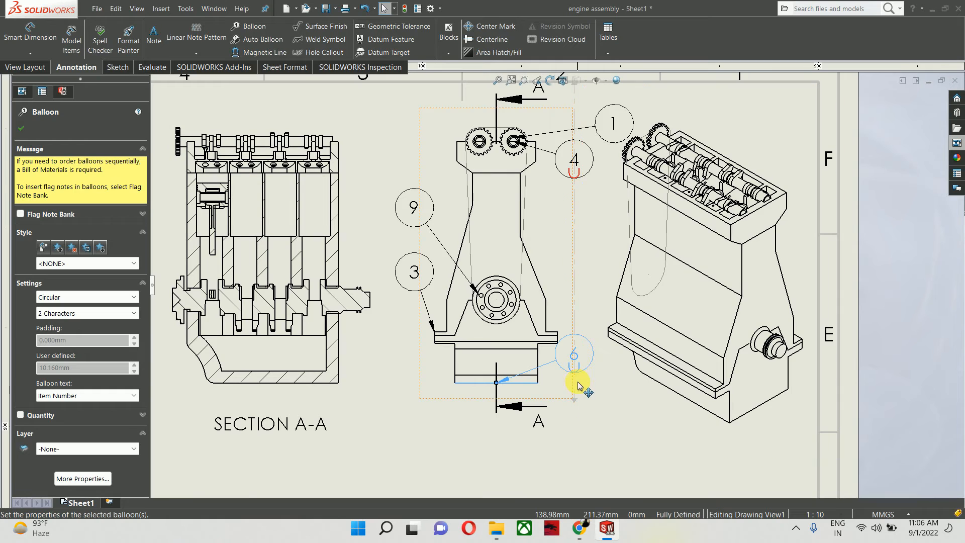
Step: Align balloon 1 directly above balloon 4 beside the front view
{"action": "scroll", "coordinate": [578, 386], "scroll_direction": "up", "scroll_amount": 5}
{"action": "scroll", "coordinate": [556, 208], "scroll_direction": "down", "scroll_amount": 6}
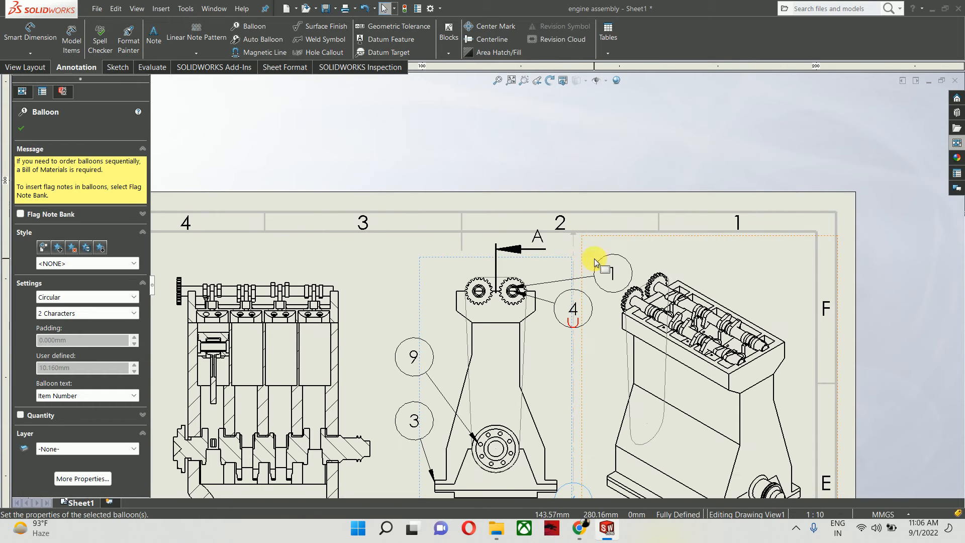
{"action": "left_click", "coordinate": [597, 261]}
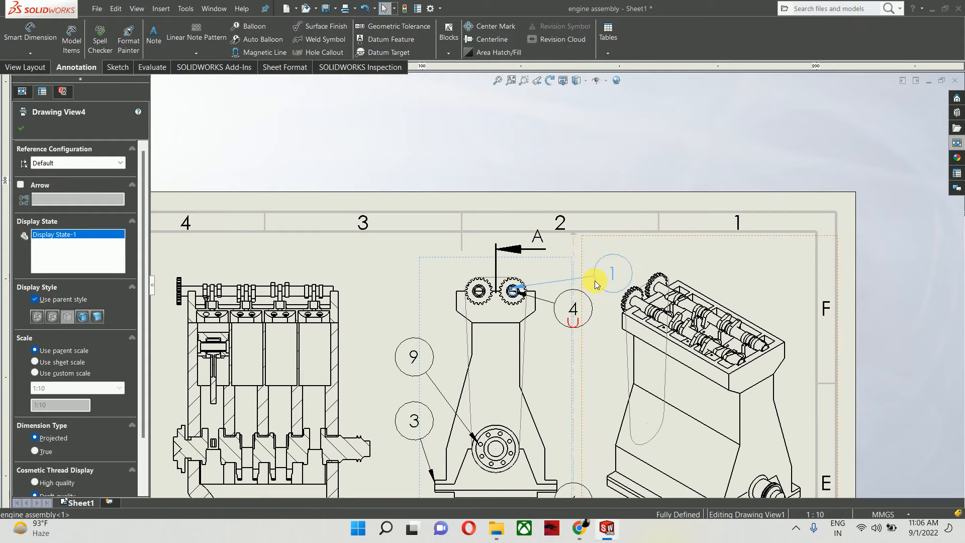
{"action": "mouse_move", "coordinate": [595, 281]}
{"action": "left_mouse_down"}
{"action": "mouse_move", "coordinate": [570, 259]}
{"action": "mouse_move", "coordinate": [575, 266]}
{"action": "left_mouse_up"}
{"action": "left_click", "coordinate": [599, 310]}
{"action": "scroll", "coordinate": [599, 309], "scroll_direction": "up", "scroll_amount": 3}
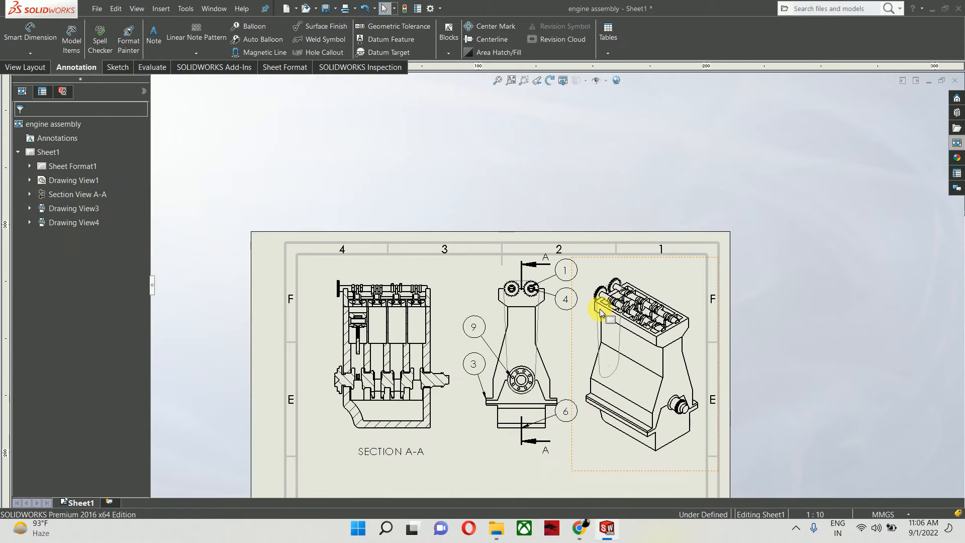
Step: Generate automatic balloons for section view A-A
{"action": "scroll", "coordinate": [600, 311], "scroll_direction": "up", "scroll_amount": 3}
{"action": "scroll", "coordinate": [578, 302], "scroll_direction": "down", "scroll_amount": 5}
{"action": "scroll", "coordinate": [470, 306], "scroll_direction": "up", "scroll_amount": 3}
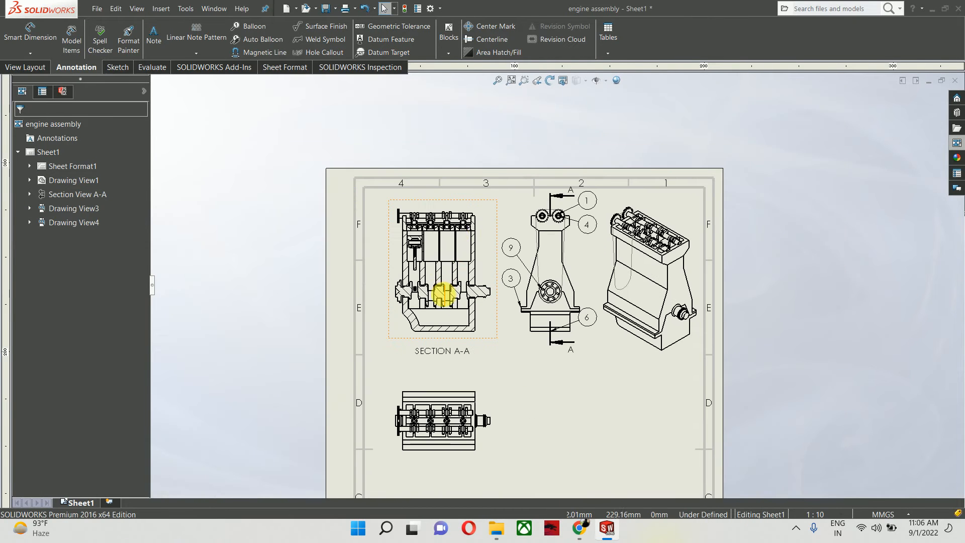
{"action": "left_click", "coordinate": [478, 221]}
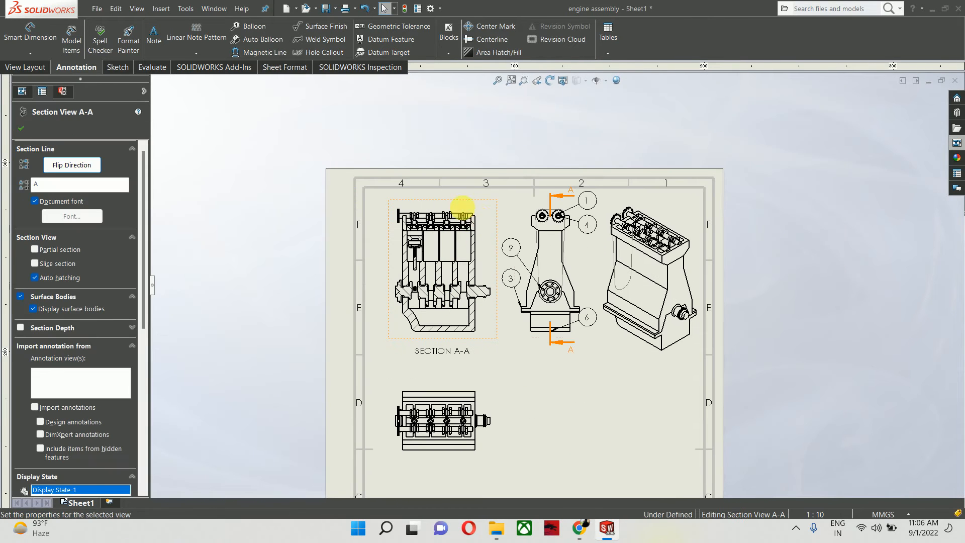
{"action": "left_click", "coordinate": [250, 35]}
{"action": "left_click", "coordinate": [250, 34]}
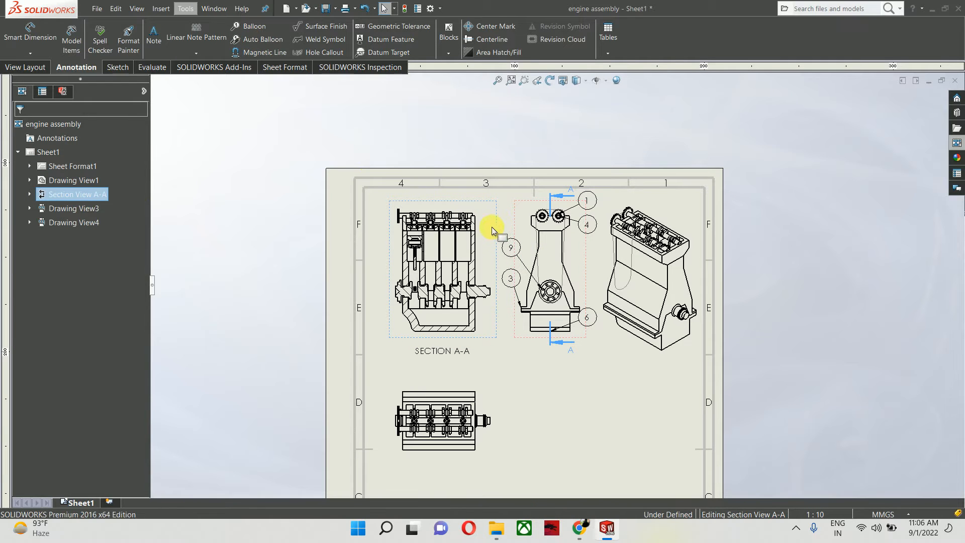
{"action": "left_click", "coordinate": [492, 230]}
{"action": "left_click", "coordinate": [253, 41]}
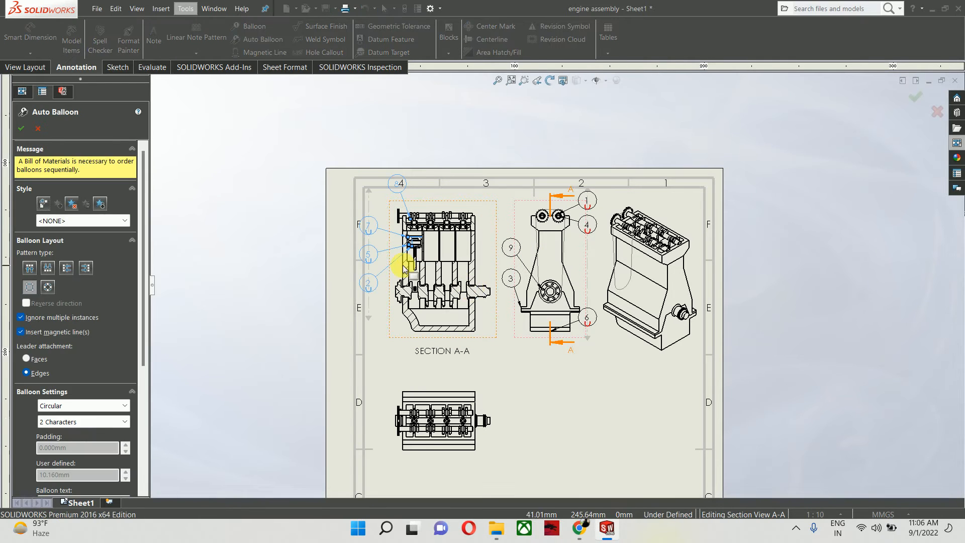
Step: Bring the new balloons closer to section A-A, accept them, and line up balloon 8 in the column above balloon 7
{"action": "scroll", "coordinate": [402, 263], "scroll_direction": "down", "scroll_amount": 3}
{"action": "mouse_move", "coordinate": [418, 158]}
{"action": "left_mouse_down"}
{"action": "mouse_move", "coordinate": [390, 196]}
{"action": "mouse_move", "coordinate": [399, 207]}
{"action": "mouse_move", "coordinate": [418, 167]}
{"action": "left_mouse_up"}
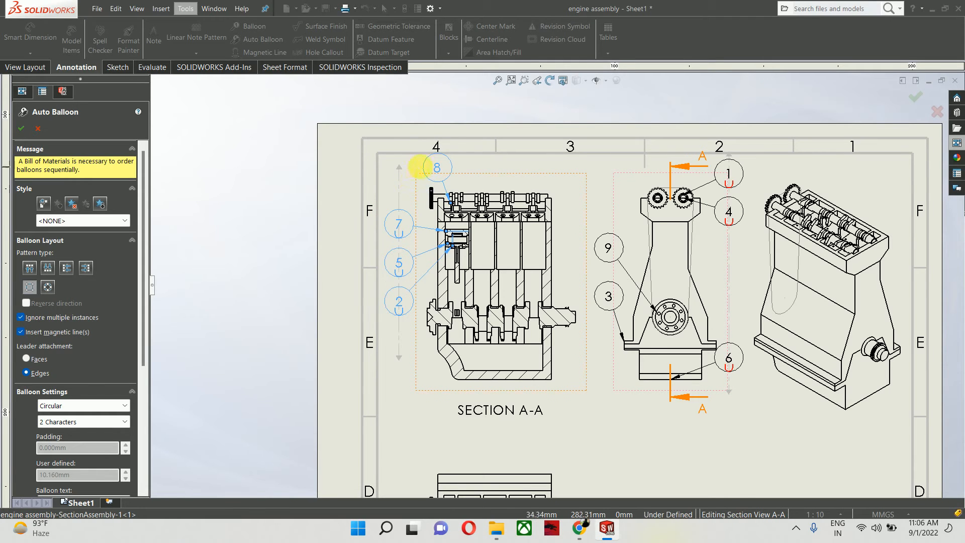
{"action": "scroll", "coordinate": [428, 163], "scroll_direction": "down", "scroll_amount": 4}
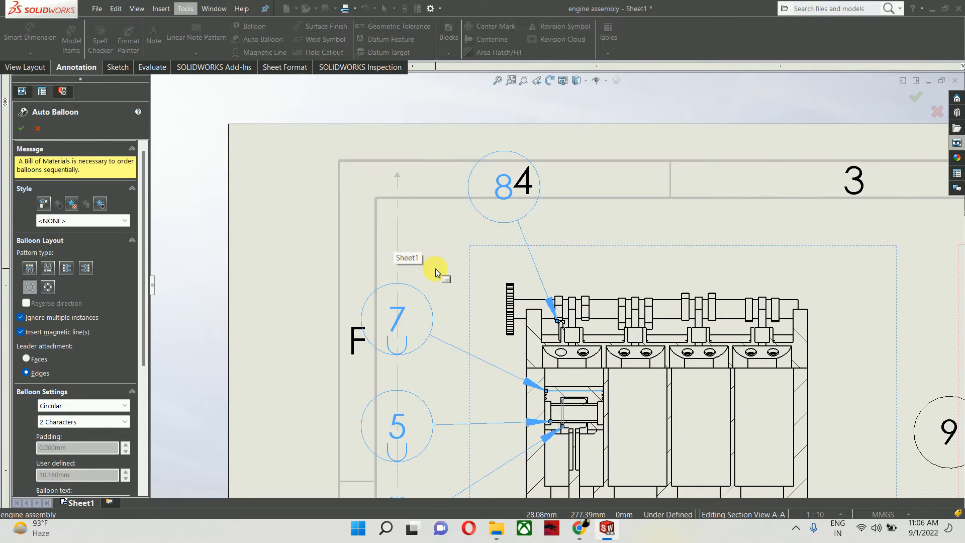
{"action": "left_click_drag", "start_coordinate": [473, 208], "coordinate": [474, 231]}
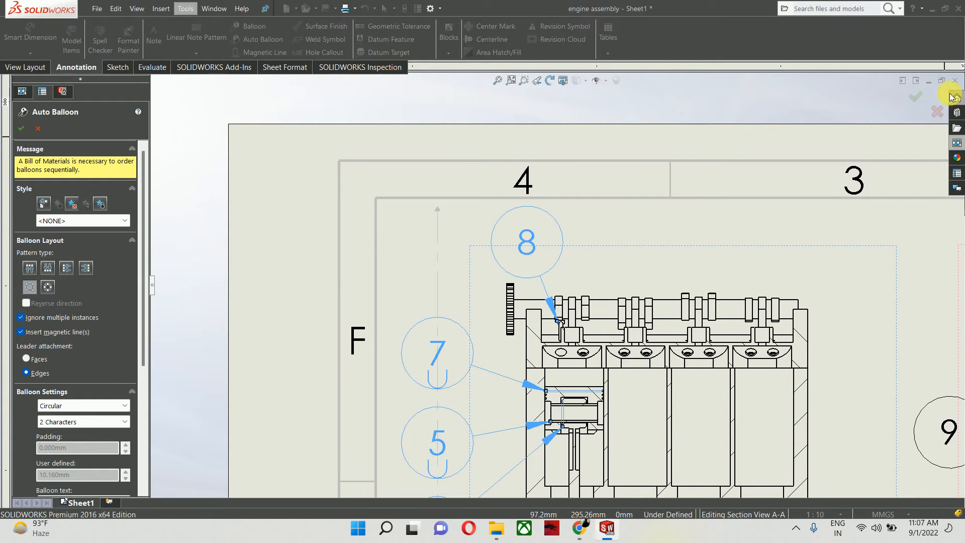
{"action": "left_click", "coordinate": [915, 97]}
{"action": "mouse_move", "coordinate": [565, 227]}
{"action": "left_mouse_down"}
{"action": "mouse_move", "coordinate": [473, 219]}
{"action": "mouse_move", "coordinate": [469, 246]}
{"action": "left_mouse_up"}
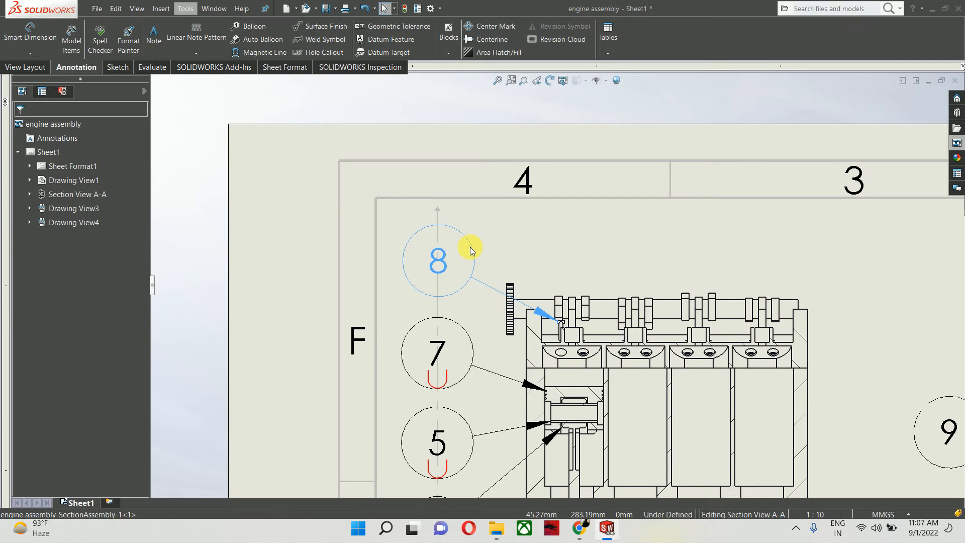
{"action": "scroll", "coordinate": [562, 288], "scroll_direction": "up", "scroll_amount": 5}
{"action": "scroll", "coordinate": [563, 294], "scroll_direction": "up", "scroll_amount": 3}
{"action": "key", "text": "Escape"}
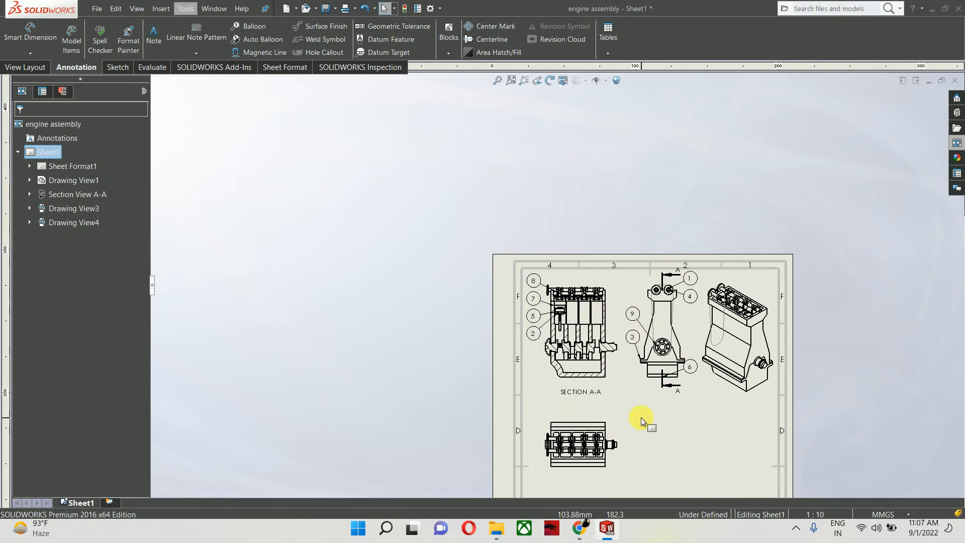
Step: Set the isometric view's display style to Shaded With Edges
{"action": "scroll", "coordinate": [641, 417], "scroll_direction": "down", "scroll_amount": 2}
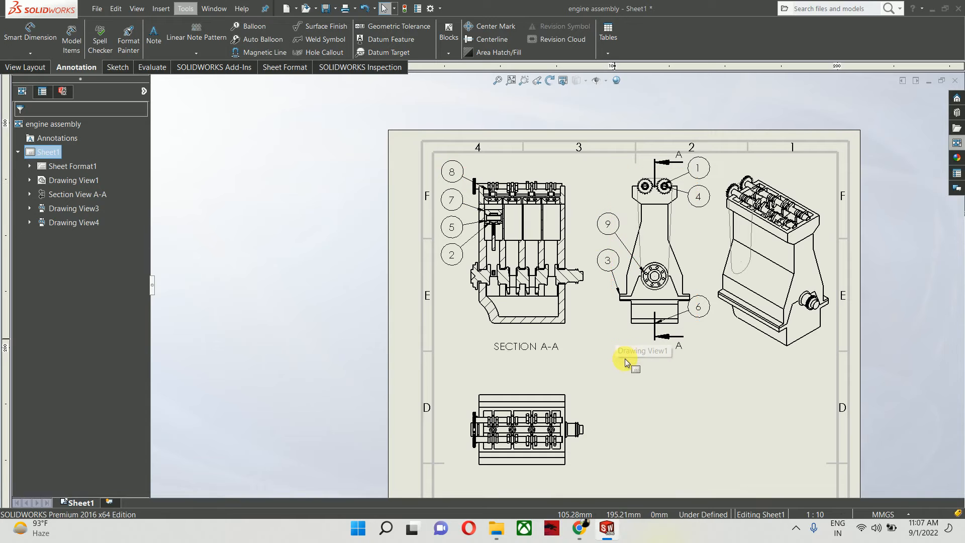
{"action": "scroll", "coordinate": [625, 353], "scroll_direction": "up", "scroll_amount": 3}
{"action": "scroll", "coordinate": [646, 345], "scroll_direction": "down", "scroll_amount": 3}
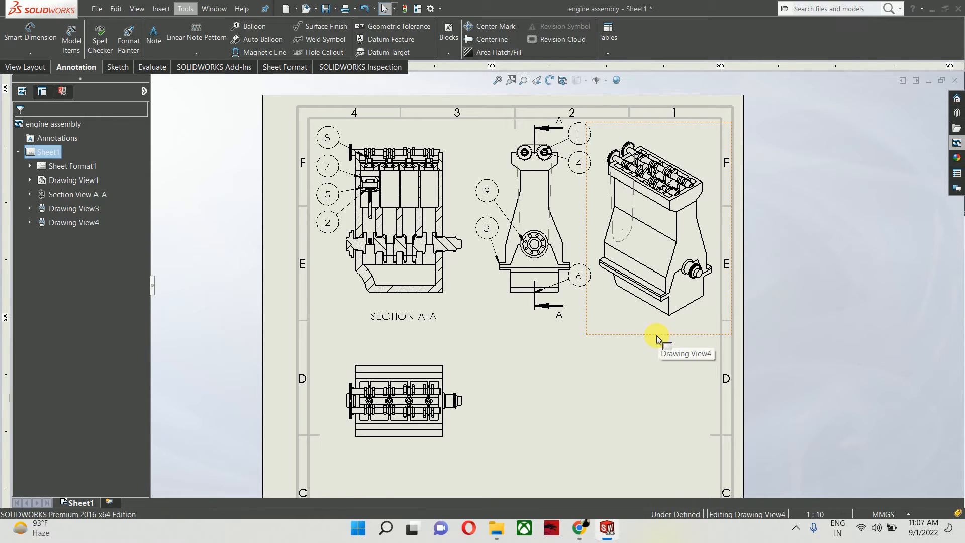
{"action": "left_click", "coordinate": [656, 339]}
{"action": "left_click", "coordinate": [82, 320]}
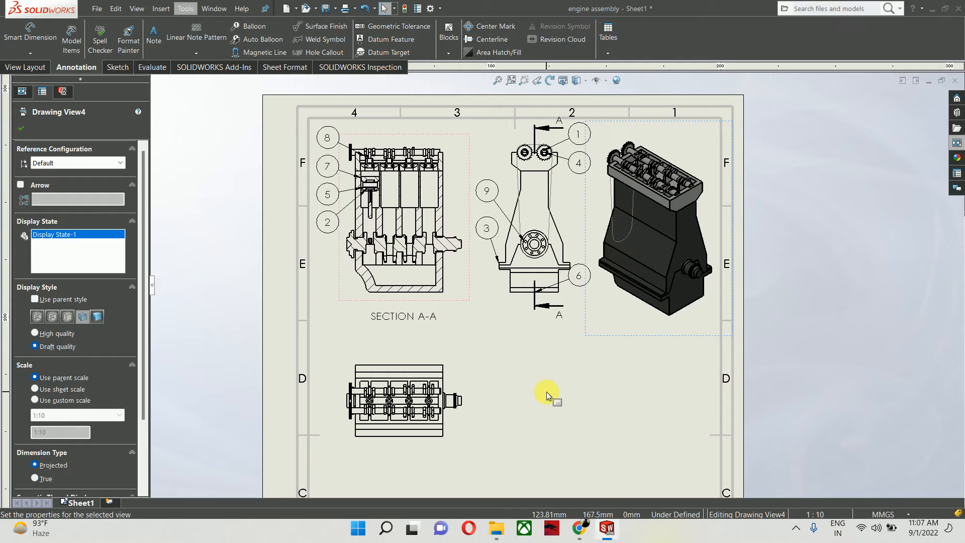
{"action": "left_click", "coordinate": [568, 379]}
Step: Move the top view up closer to the section A-A label to free space below it
{"action": "scroll", "coordinate": [566, 377], "scroll_direction": "up", "scroll_amount": 3}
{"action": "scroll", "coordinate": [529, 321], "scroll_direction": "down", "scroll_amount": 4}
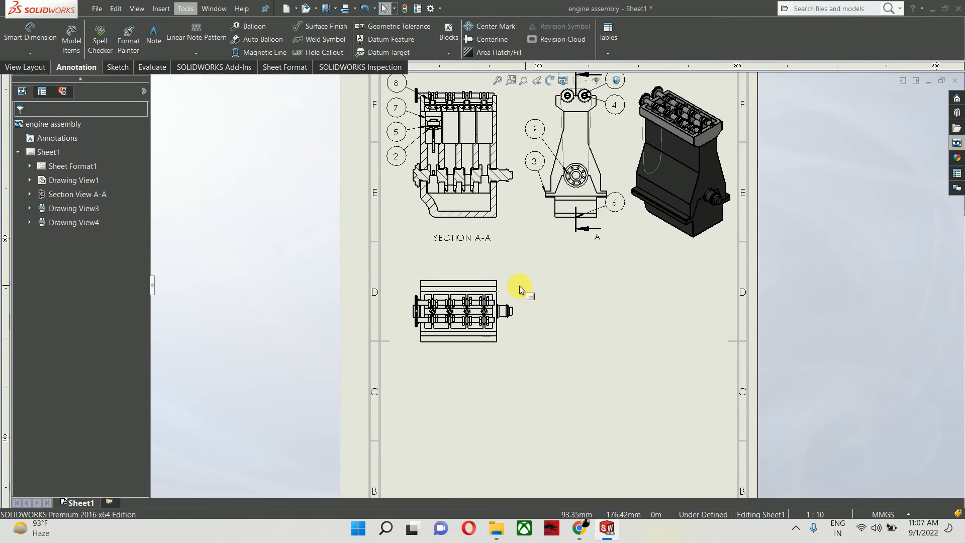
{"action": "left_click_drag", "start_coordinate": [514, 289], "coordinate": [514, 267]}
Step: Insert a top-level-only bill of materials with the bom-standard template and place it below the top view
{"action": "left_click", "coordinate": [609, 36]}
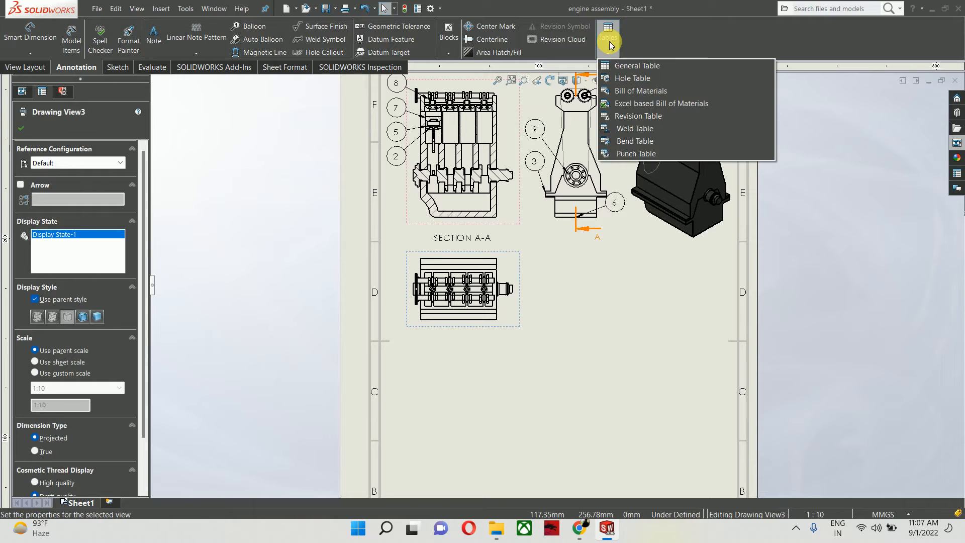
{"action": "left_click", "coordinate": [642, 91]}
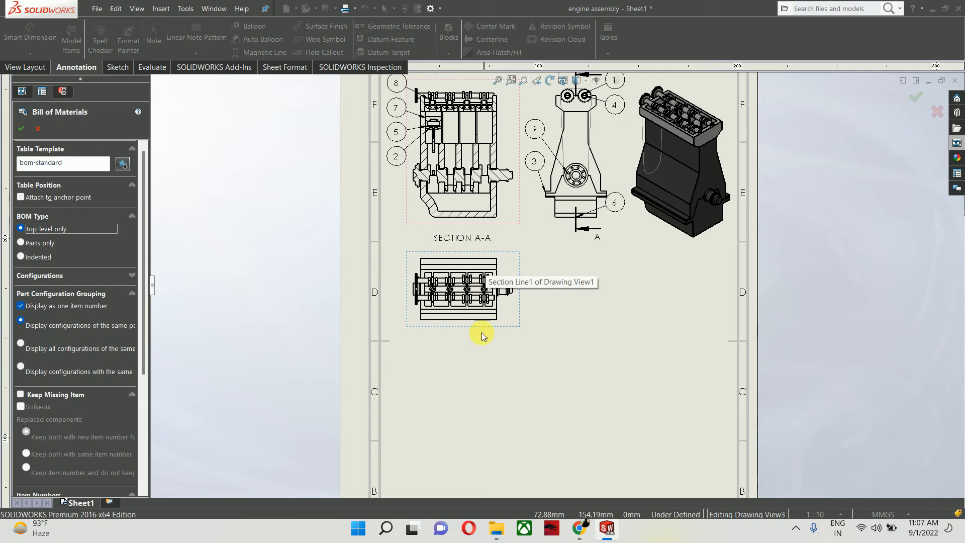
{"action": "left_click", "coordinate": [21, 128]}
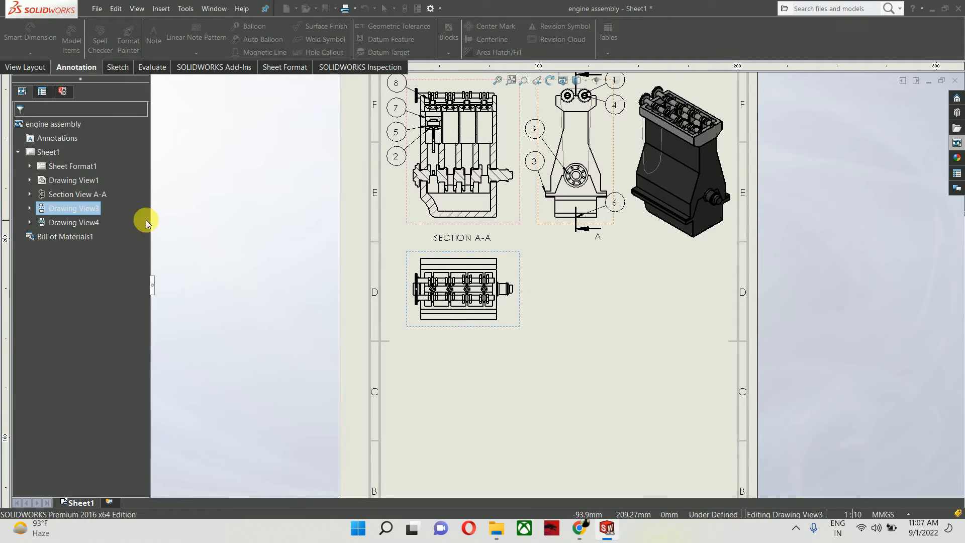
{"action": "left_click", "coordinate": [402, 340]}
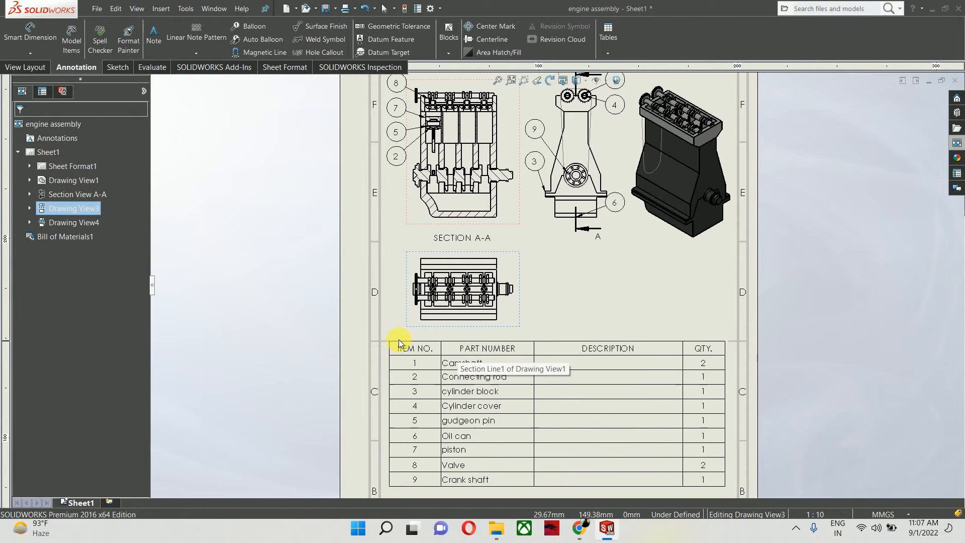
Step: Narrow the DESCRIPTION column of the bill of materials so its header just fits
{"action": "scroll", "coordinate": [592, 337], "scroll_direction": "up", "scroll_amount": 3}
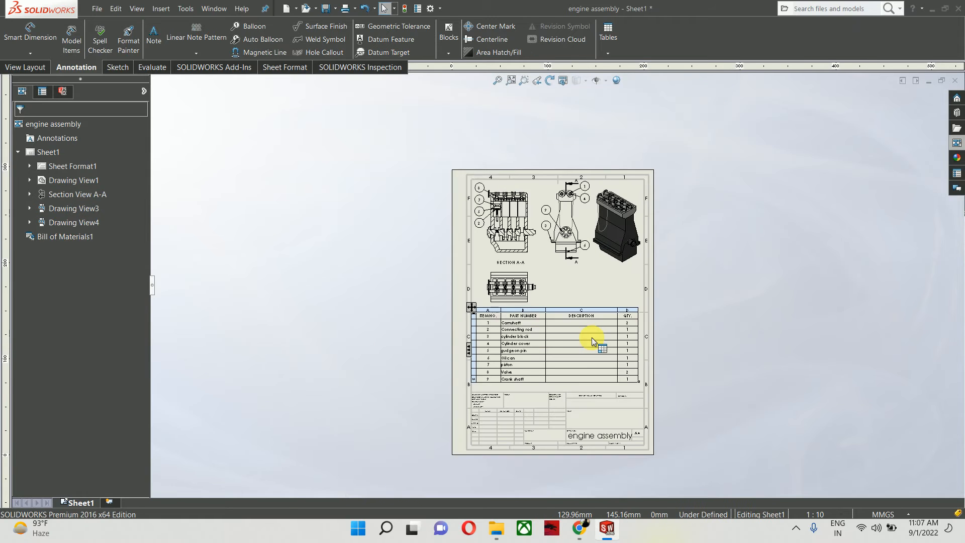
{"action": "scroll", "coordinate": [586, 324], "scroll_direction": "down", "scroll_amount": 4}
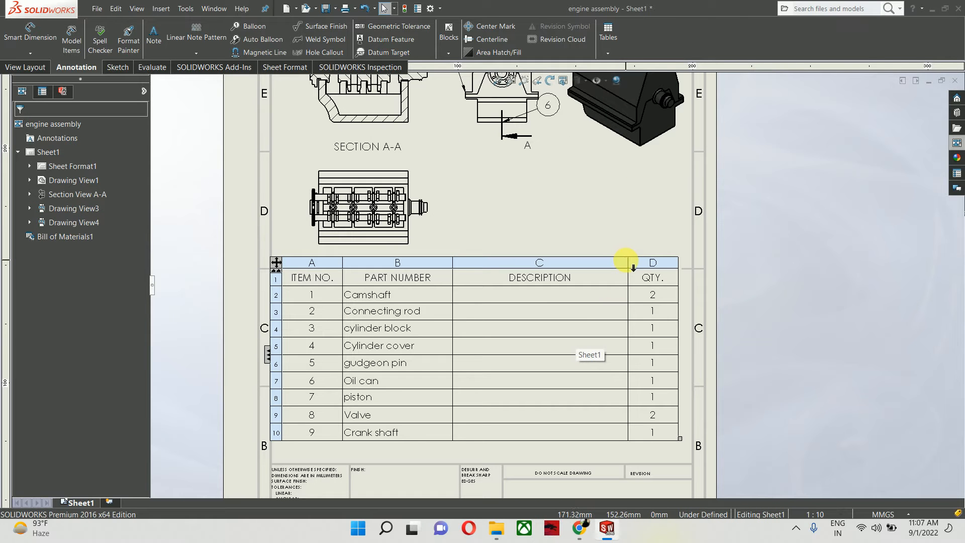
{"action": "left_click", "coordinate": [630, 262]}
{"action": "left_click", "coordinate": [638, 266]}
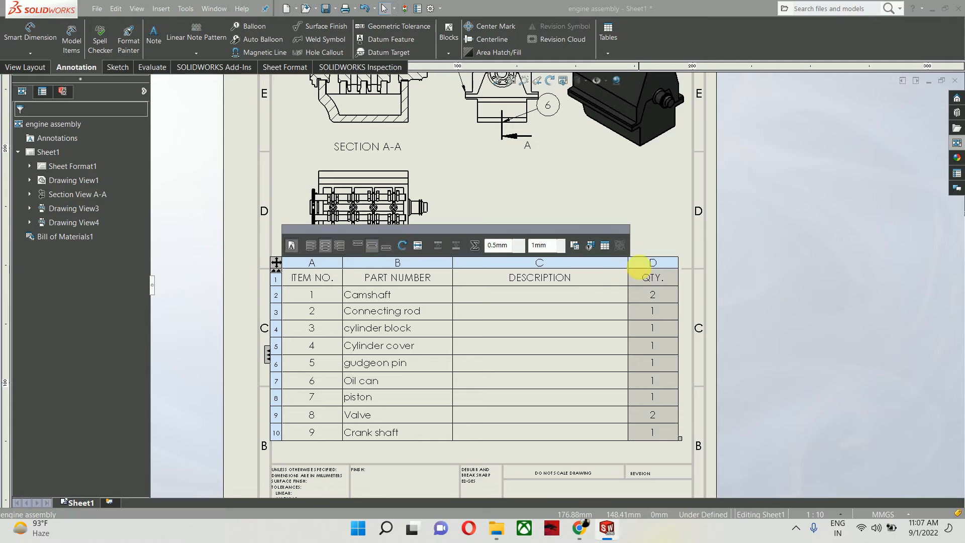
{"action": "left_click_drag", "start_coordinate": [636, 270], "coordinate": [522, 271]}
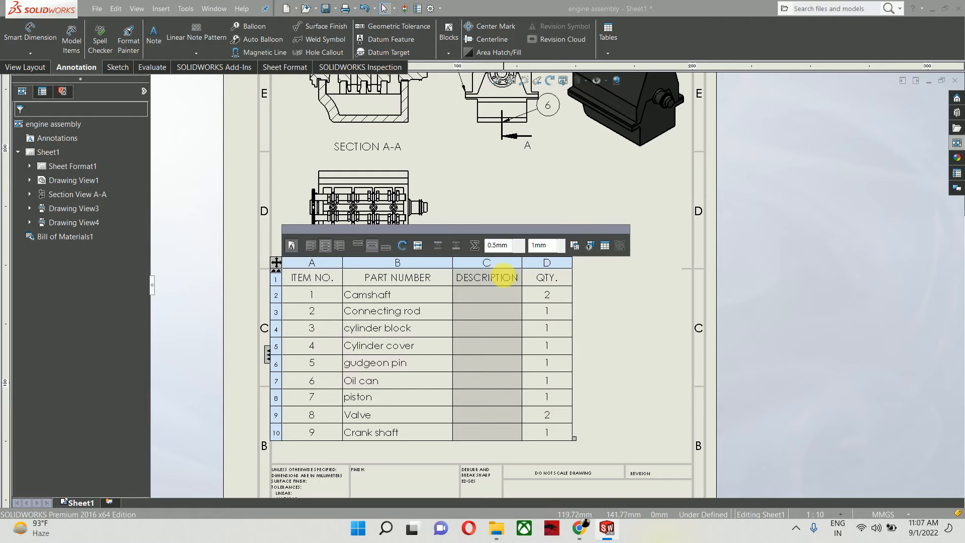
Step: Insert a column after QTY. in the bill of materials and link it to the Material custom property
{"action": "right_click", "coordinate": [506, 262]}
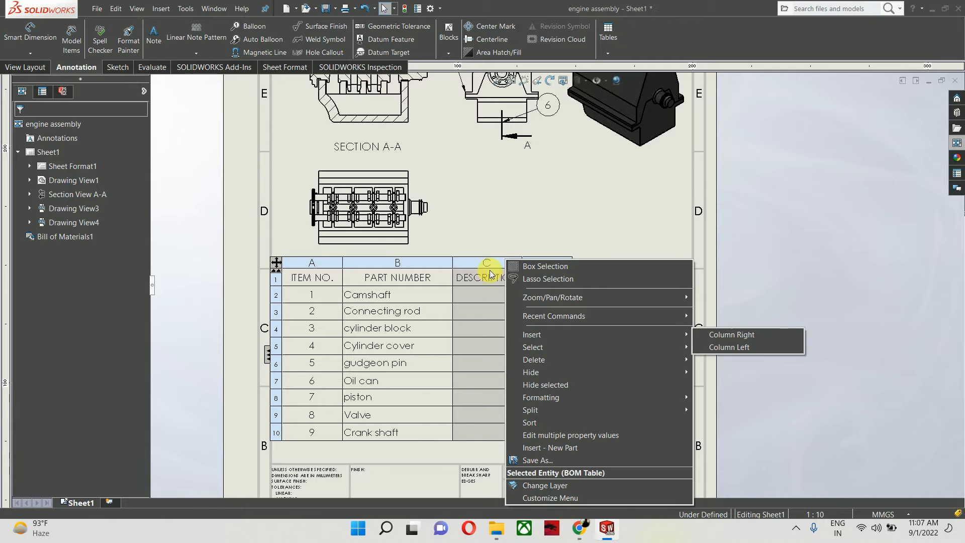
{"action": "left_click", "coordinate": [583, 255]}
{"action": "right_click", "coordinate": [560, 261]}
{"action": "right_click", "coordinate": [562, 261]}
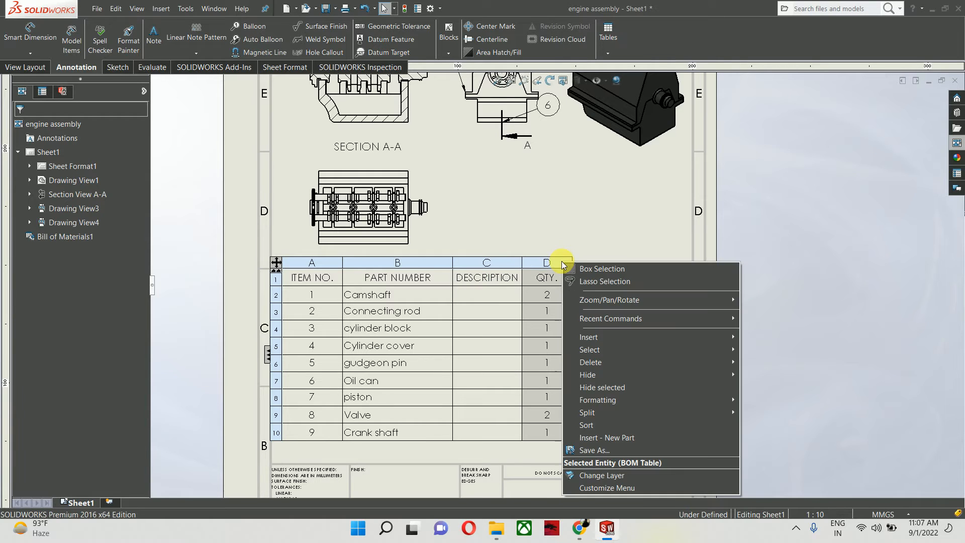
{"action": "mouse_move", "coordinate": [716, 335]}
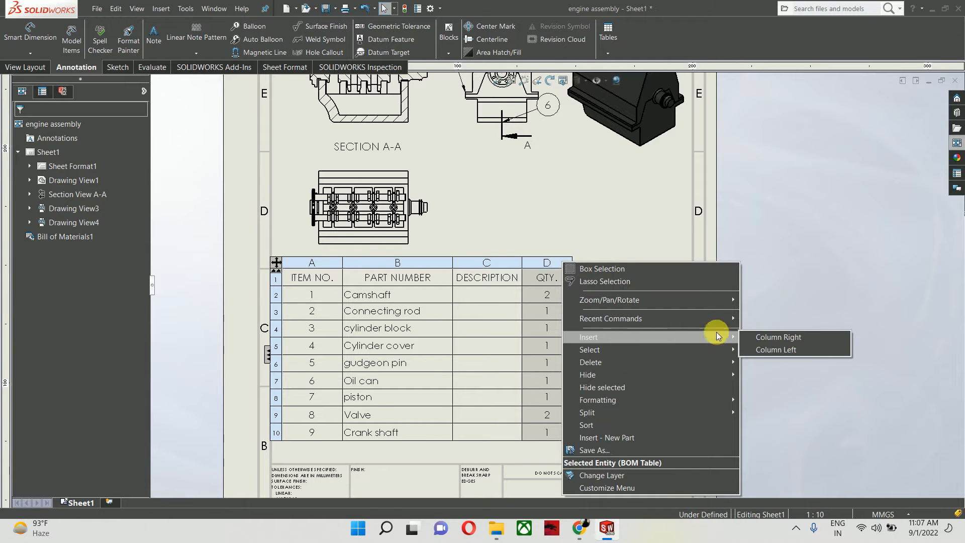
{"action": "left_click", "coordinate": [768, 336]}
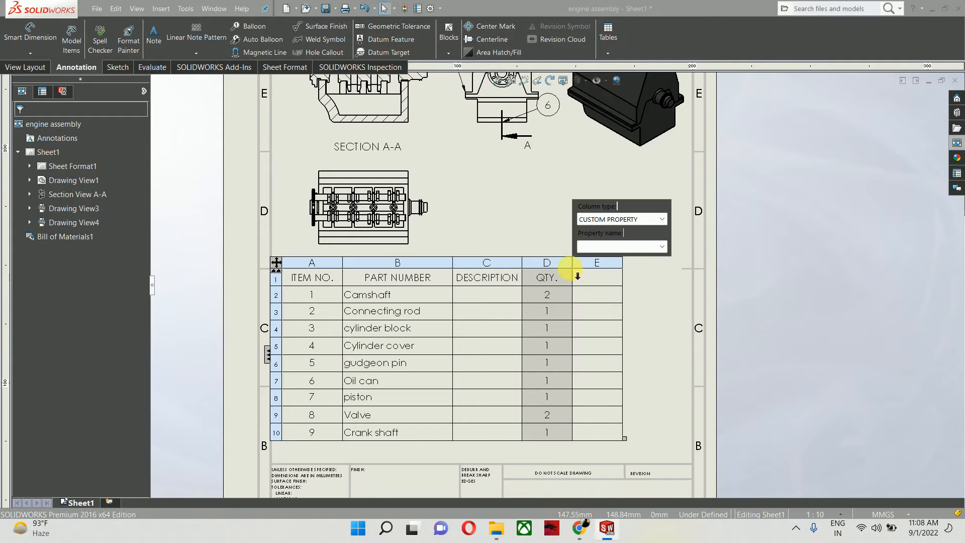
{"action": "left_click", "coordinate": [607, 245]}
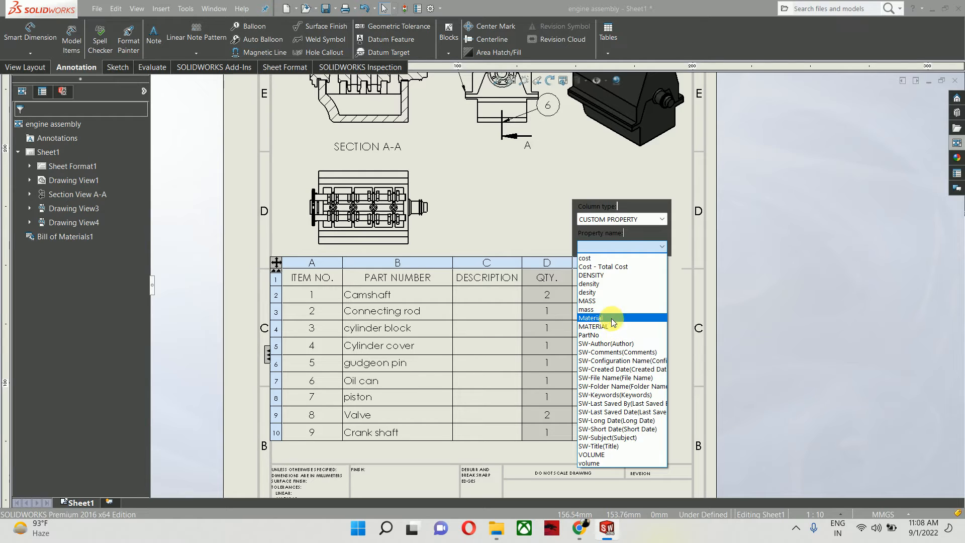
{"action": "left_click", "coordinate": [585, 318]}
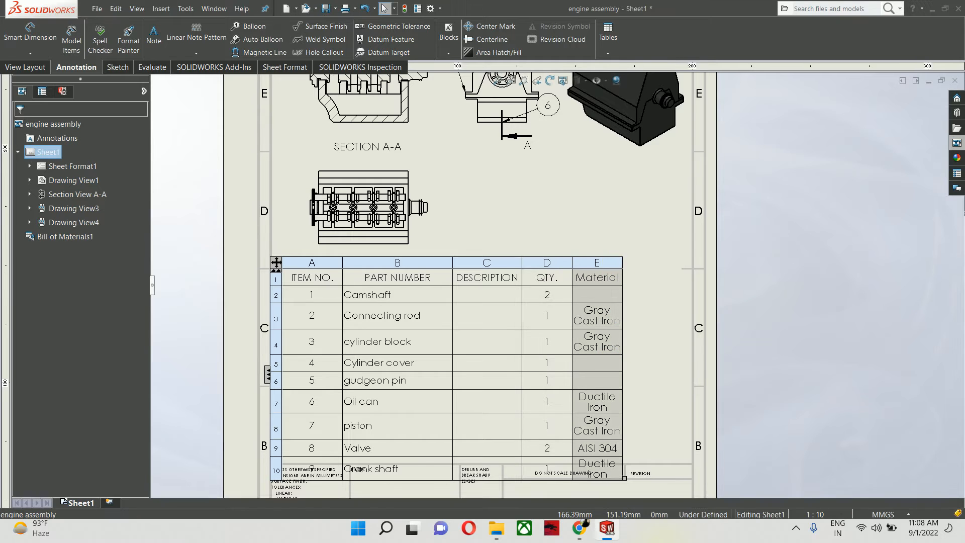
Step: Insert a column after Material in the bill of materials and link it to the MASS custom property
{"action": "right_click", "coordinate": [615, 262]}
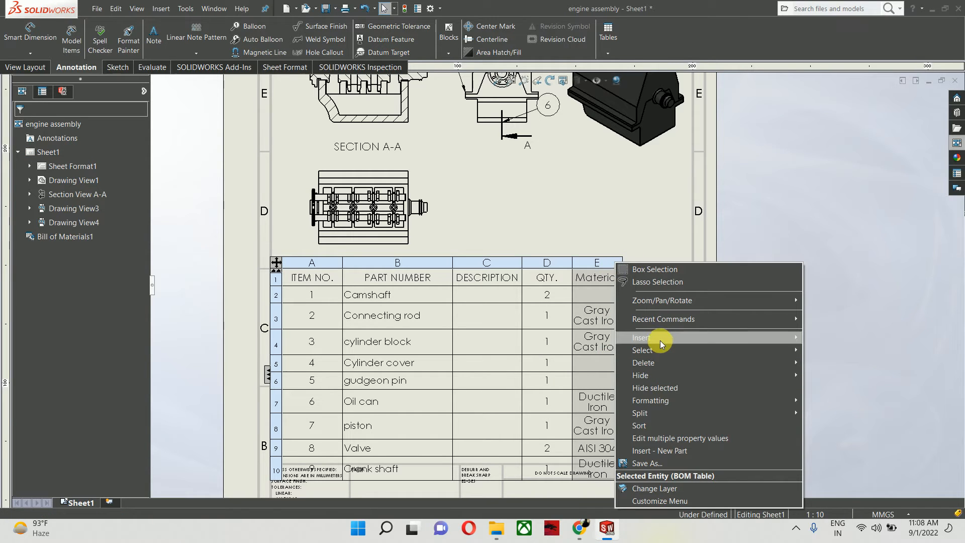
{"action": "mouse_move", "coordinate": [659, 339]}
{"action": "left_click", "coordinate": [849, 339]}
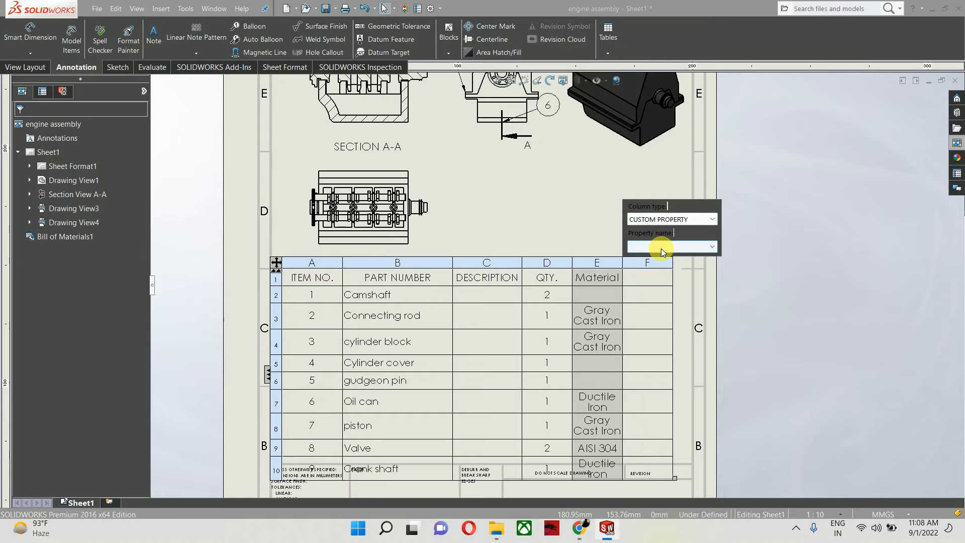
{"action": "left_click", "coordinate": [661, 246]}
{"action": "left_click", "coordinate": [653, 327]}
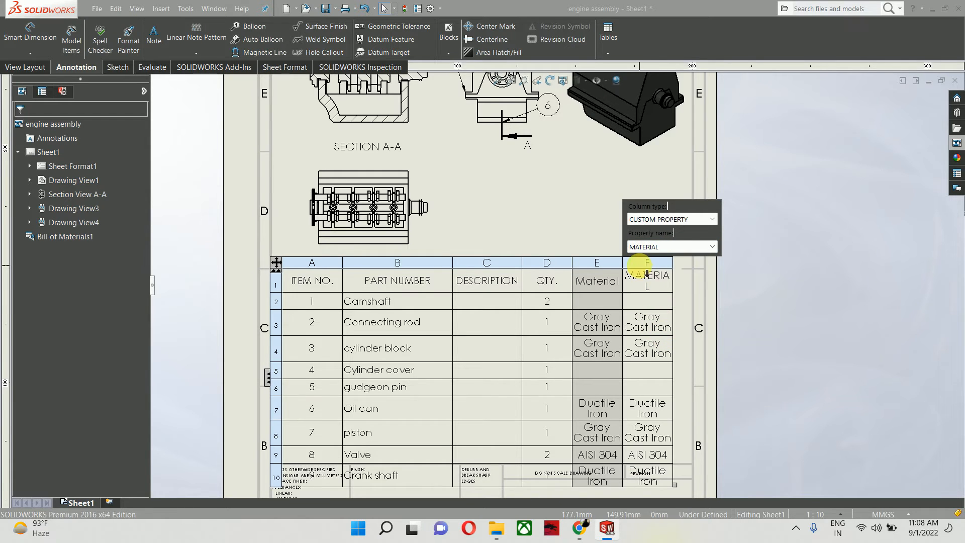
{"action": "left_click", "coordinate": [645, 246]}
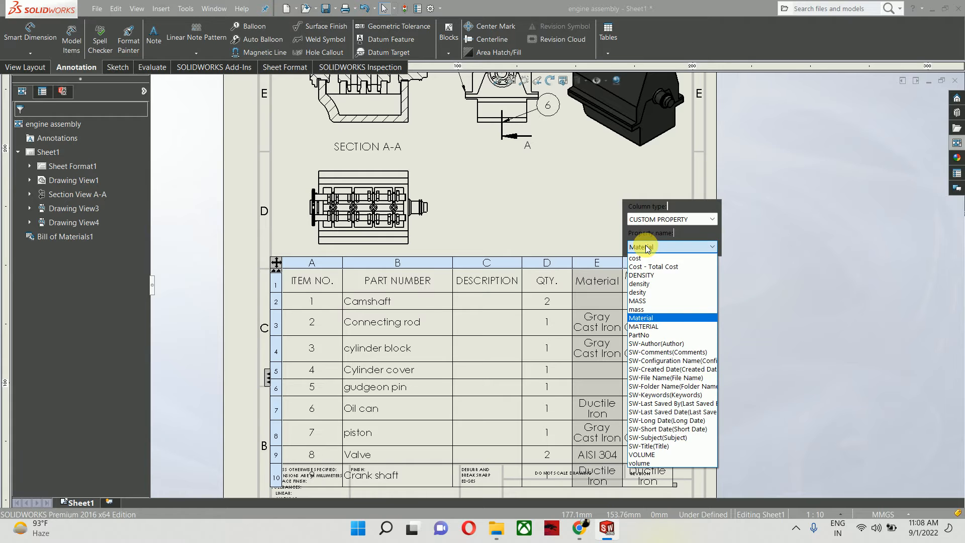
{"action": "left_click", "coordinate": [638, 301]}
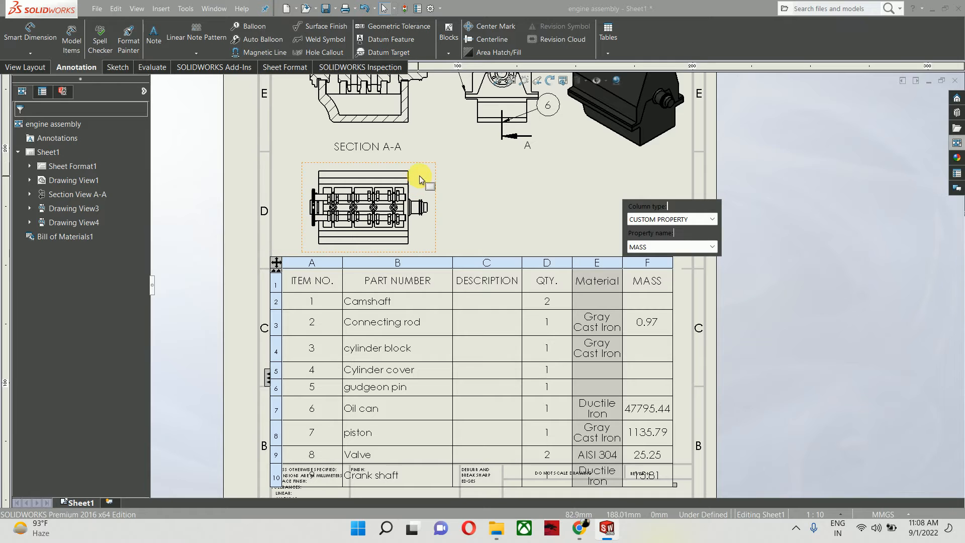
Step: Shift the top view slightly up and move the bill of materials up clear of the title block
{"action": "mouse_move", "coordinate": [435, 170]}
{"action": "left_mouse_down"}
{"action": "mouse_move", "coordinate": [437, 147]}
{"action": "mouse_move", "coordinate": [436, 162]}
{"action": "left_mouse_up"}
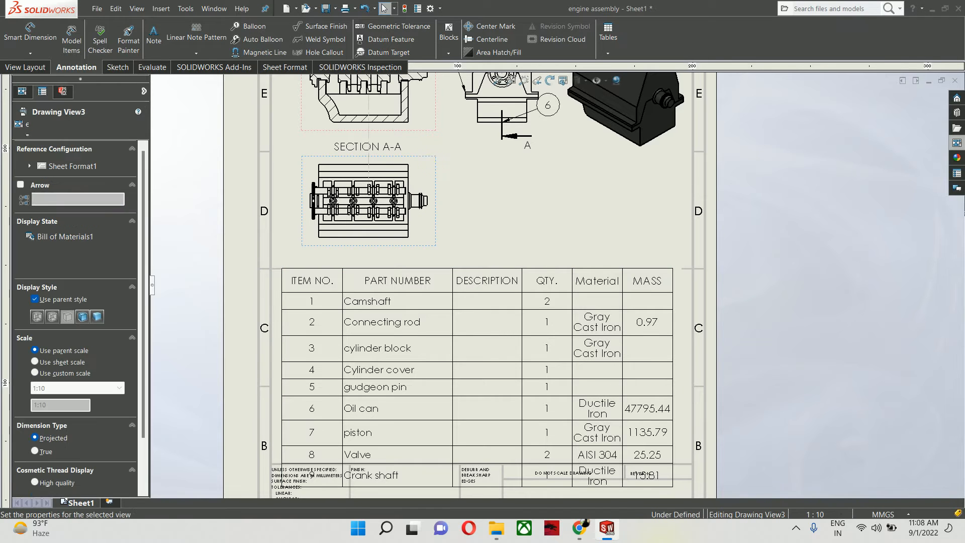
{"action": "left_click_drag", "start_coordinate": [276, 265], "coordinate": [281, 234]}
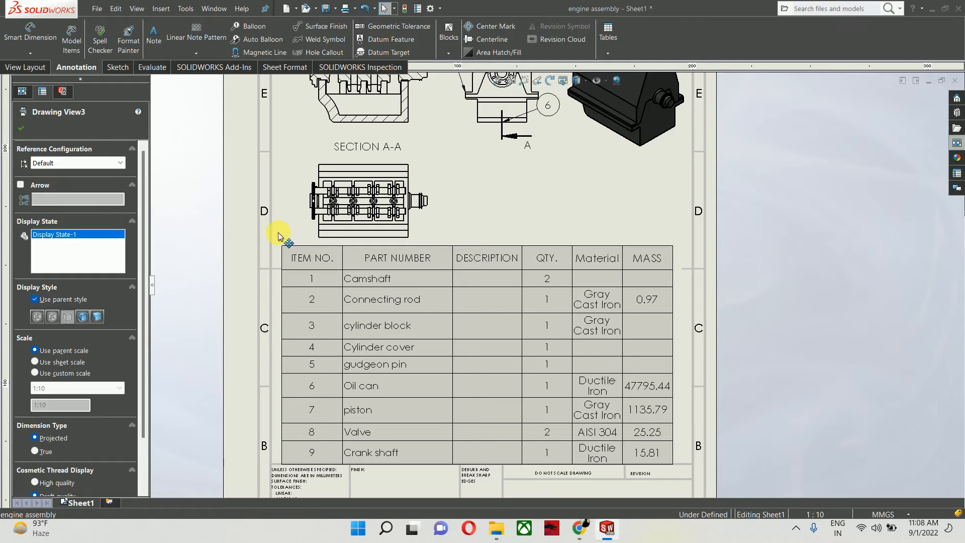
{"action": "left_click", "coordinate": [279, 232]}
Step: Delete the empty DESCRIPTION column from the bill of materials
{"action": "right_click", "coordinate": [501, 234]}
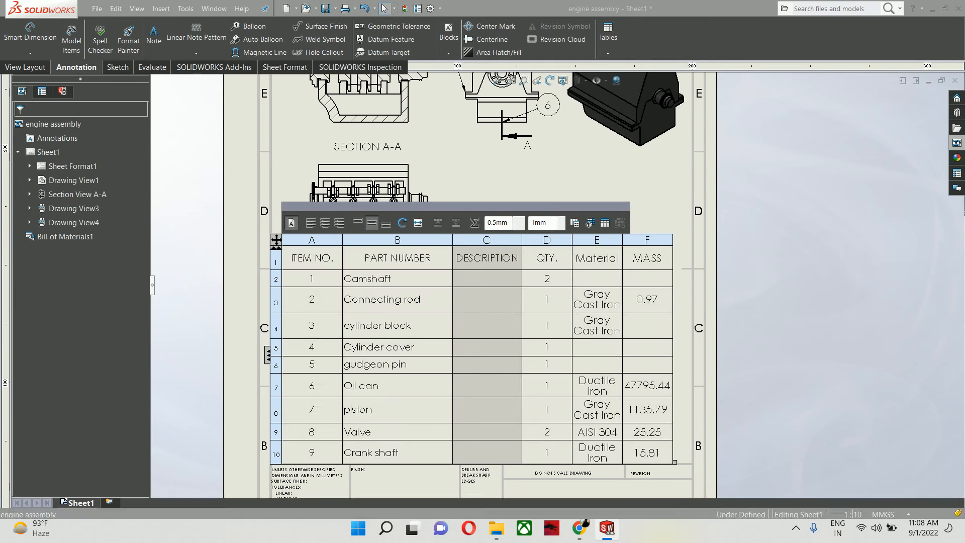
{"action": "mouse_move", "coordinate": [557, 335]}
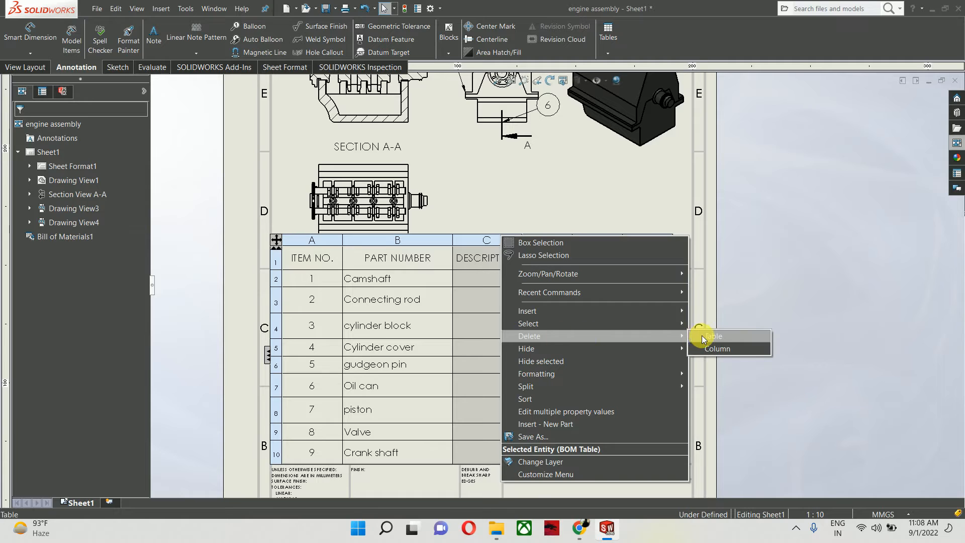
{"action": "left_click", "coordinate": [703, 346]}
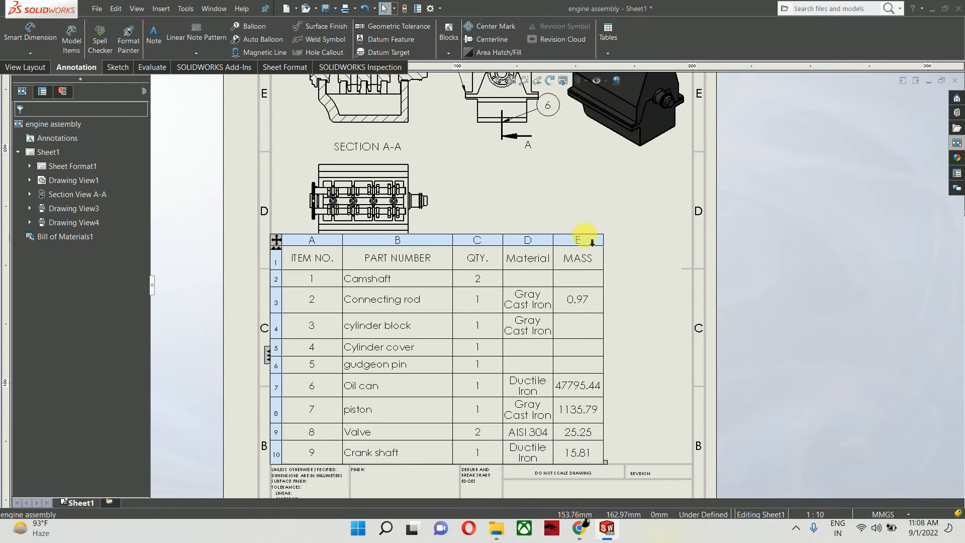
Step: Insert a column after MASS in the bill of materials and link it to the VOLUME custom property
{"action": "right_click", "coordinate": [584, 235]}
{"action": "mouse_move", "coordinate": [644, 310]}
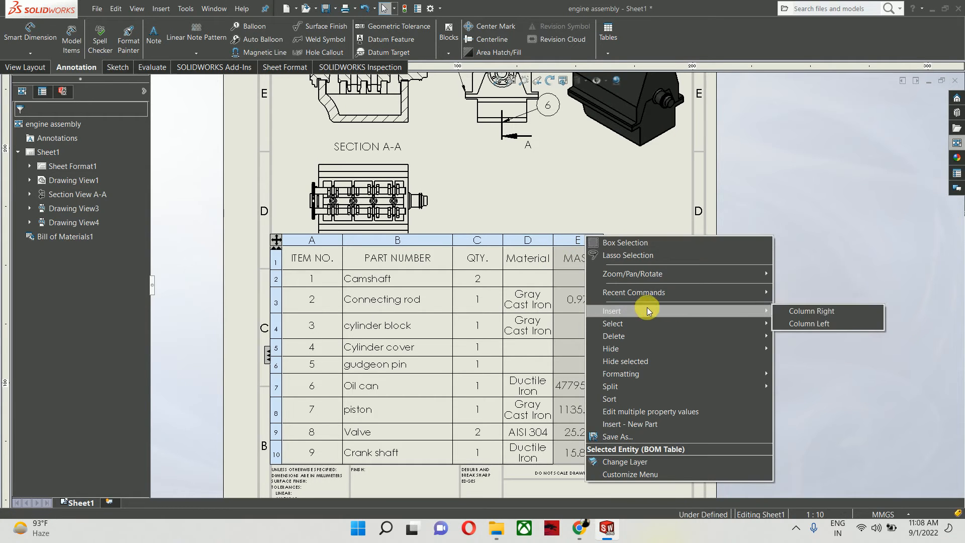
{"action": "left_click", "coordinate": [793, 311]}
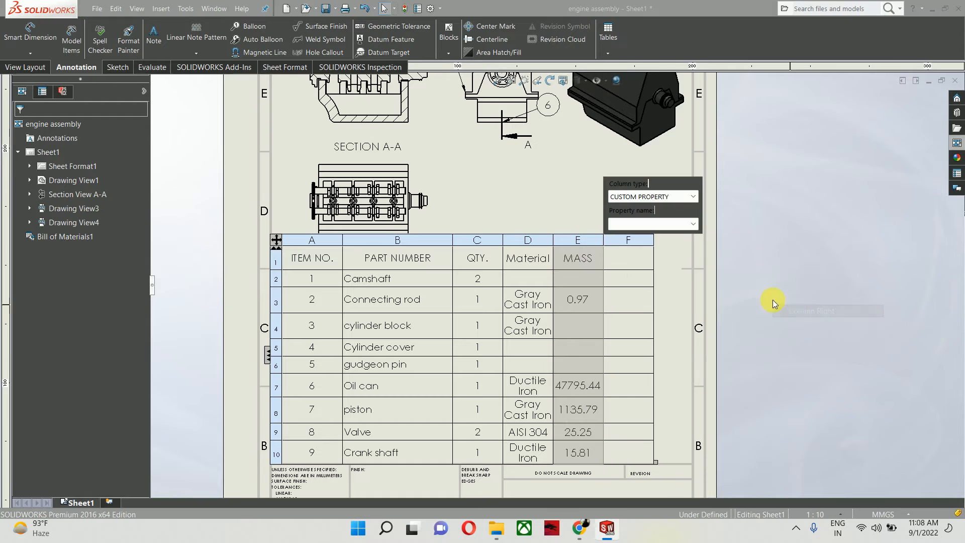
{"action": "left_click", "coordinate": [646, 225]}
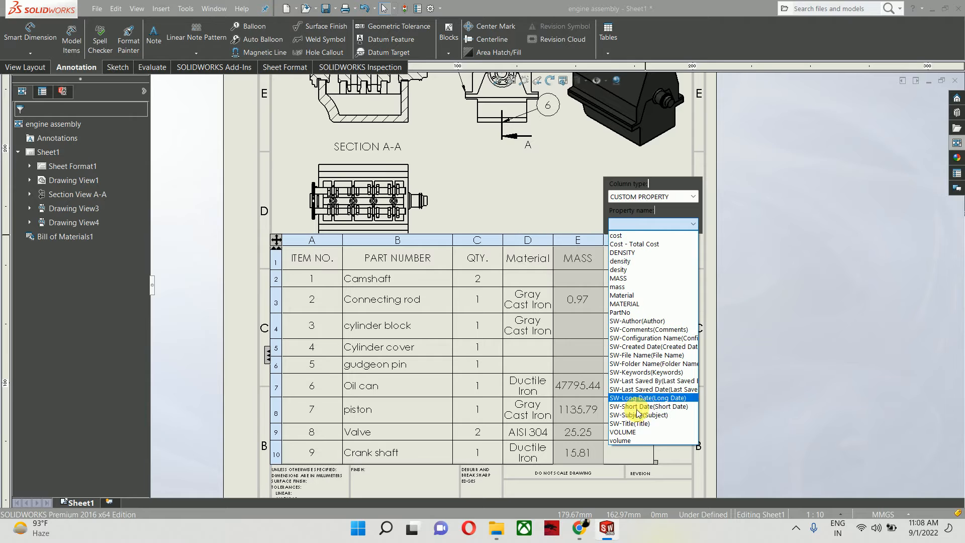
{"action": "left_click", "coordinate": [622, 432]}
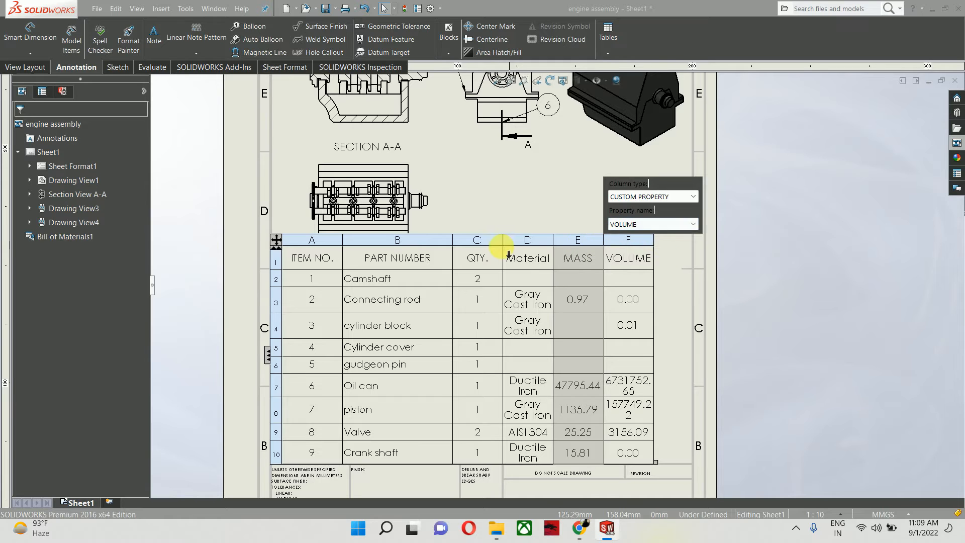
Step: Insert a column after VOLUME in the bill of materials and link it to the density custom property
{"action": "right_click", "coordinate": [619, 239]}
{"action": "mouse_move", "coordinate": [701, 312]}
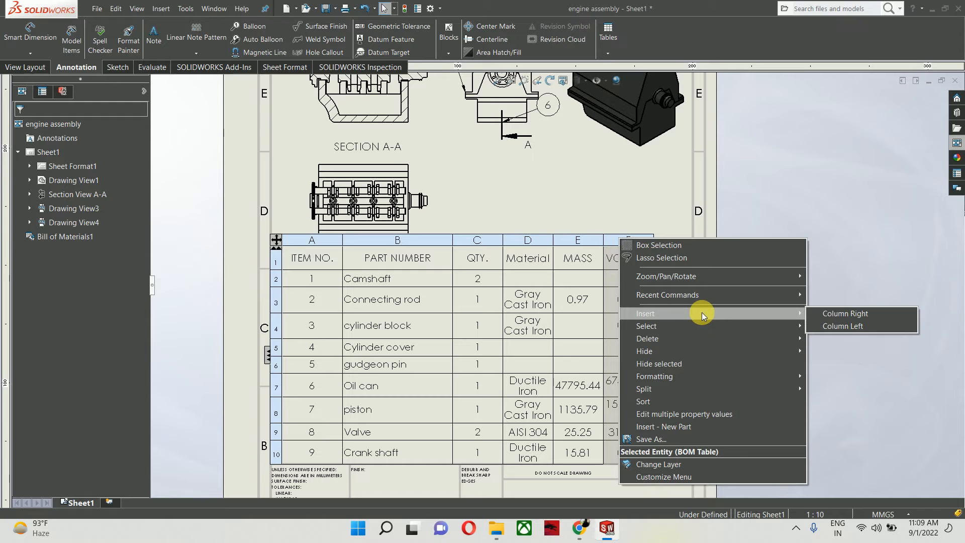
{"action": "left_click", "coordinate": [826, 309]}
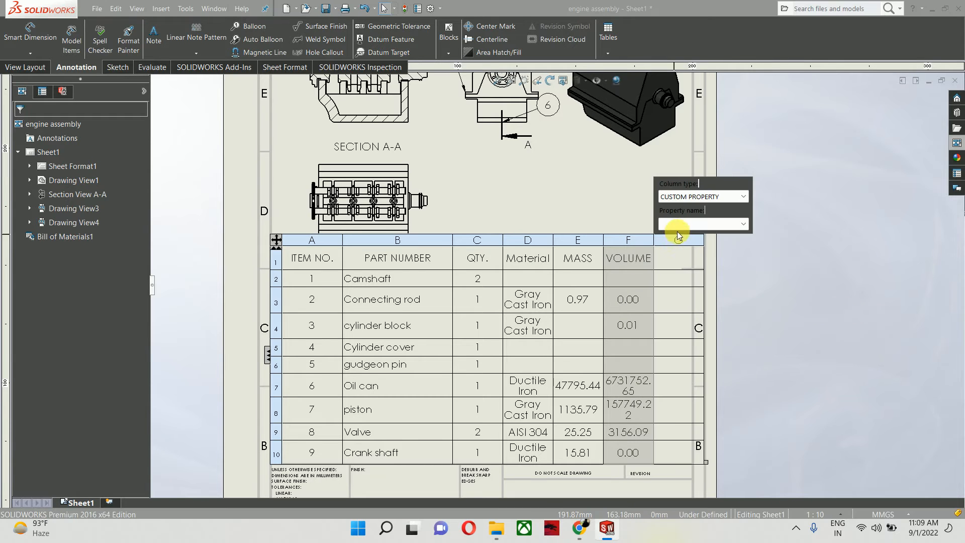
{"action": "left_click", "coordinate": [680, 227]}
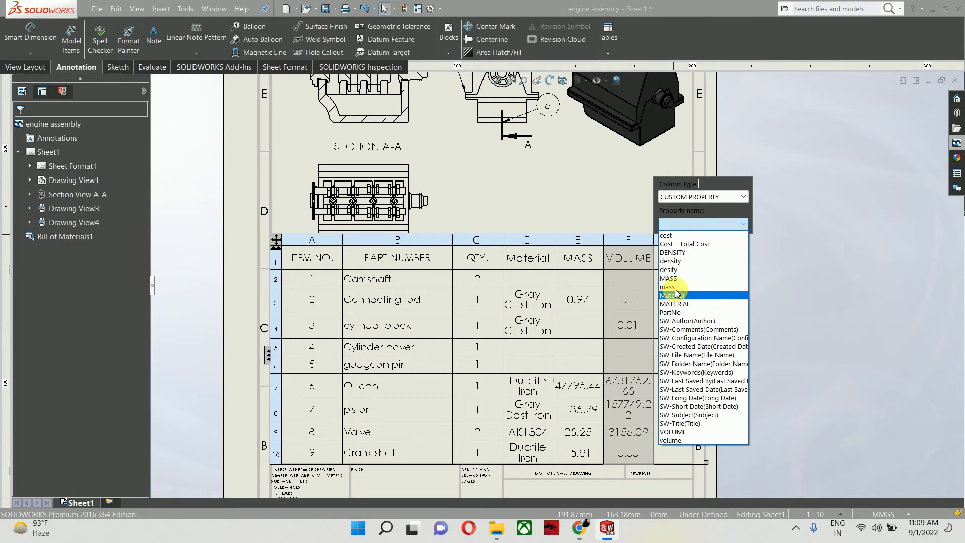
{"action": "left_click", "coordinate": [678, 261]}
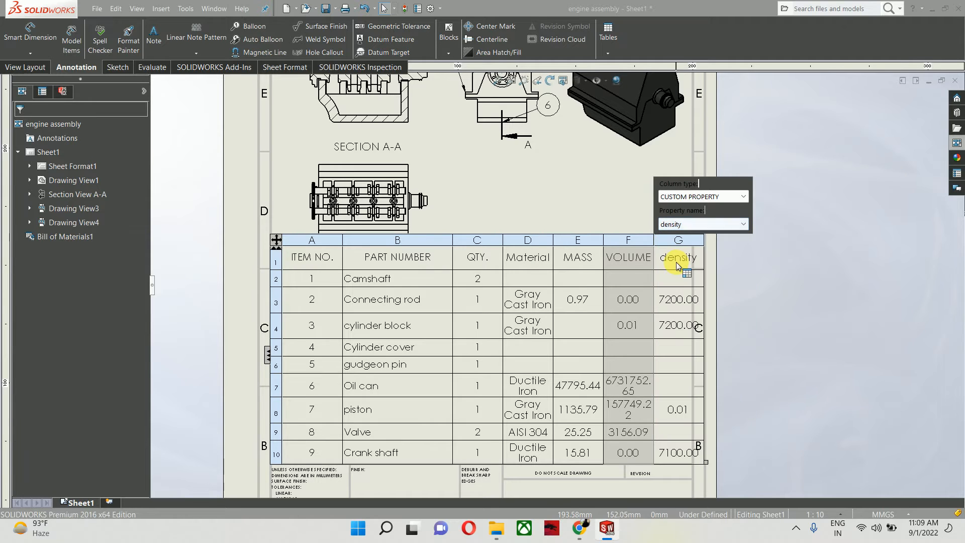
{"action": "left_click", "coordinate": [795, 339]}
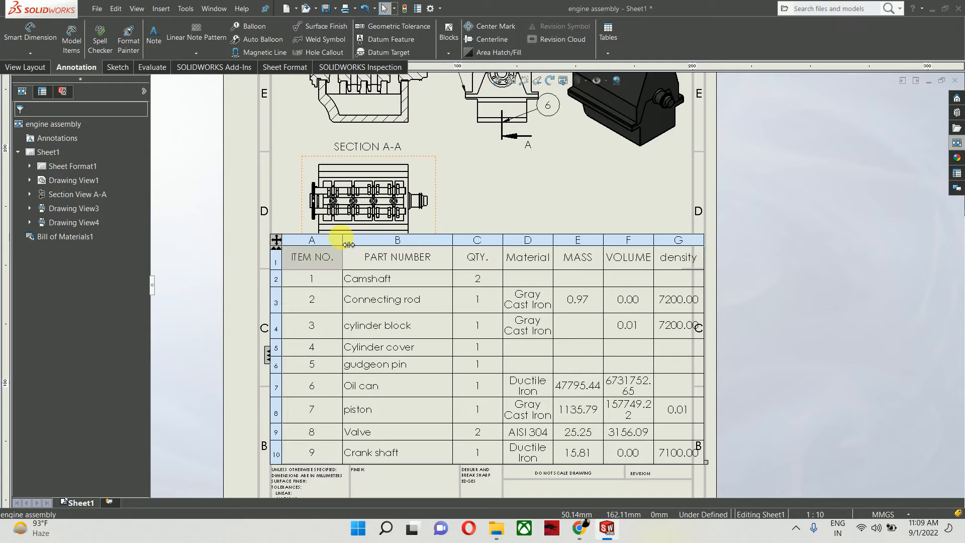
Step: Narrow the ITEM NO., PART NUMBER and QTY. columns and widen Material and VOLUME to fit the table inside the sheet border
{"action": "left_click_drag", "start_coordinate": [347, 245], "coordinate": [324, 244]}
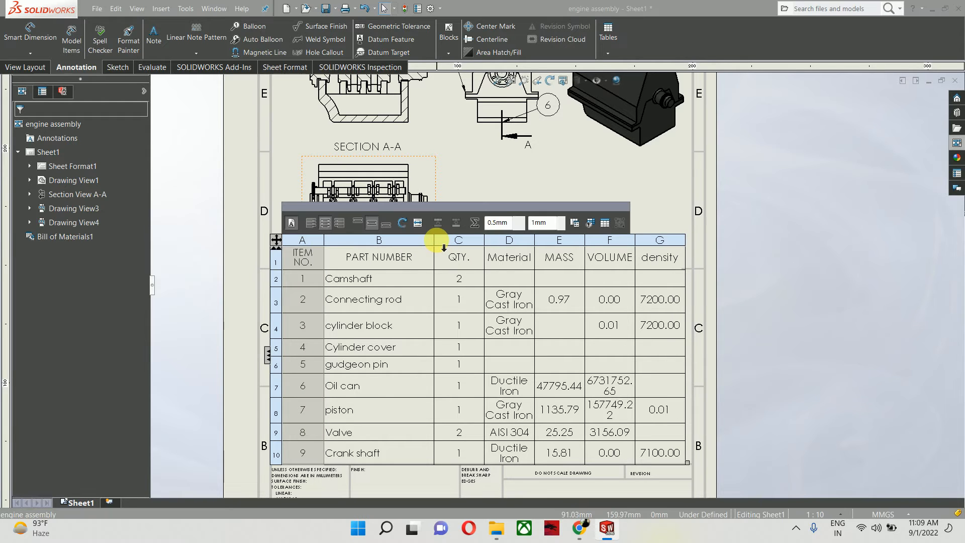
{"action": "left_click_drag", "start_coordinate": [436, 241], "coordinate": [507, 244]}
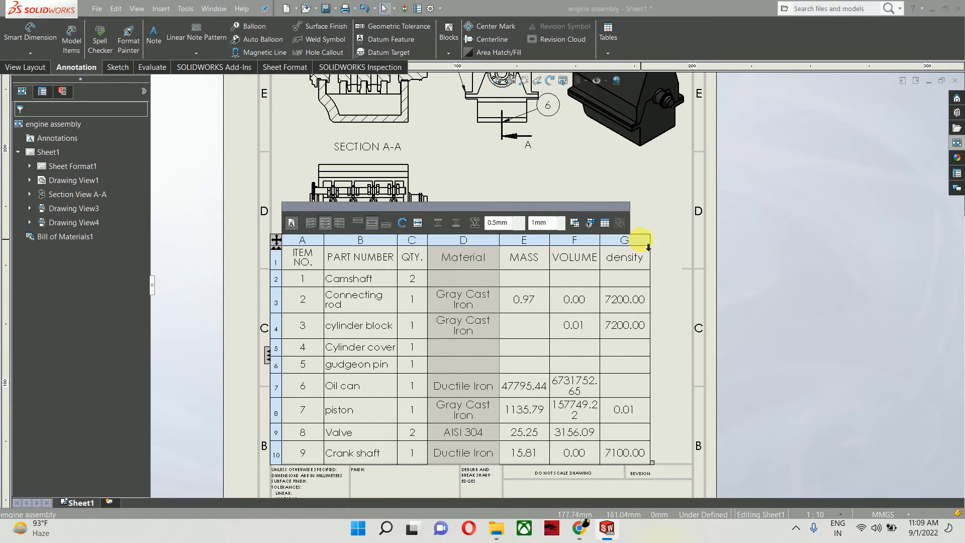
{"action": "left_click_drag", "start_coordinate": [606, 247], "coordinate": [631, 247]}
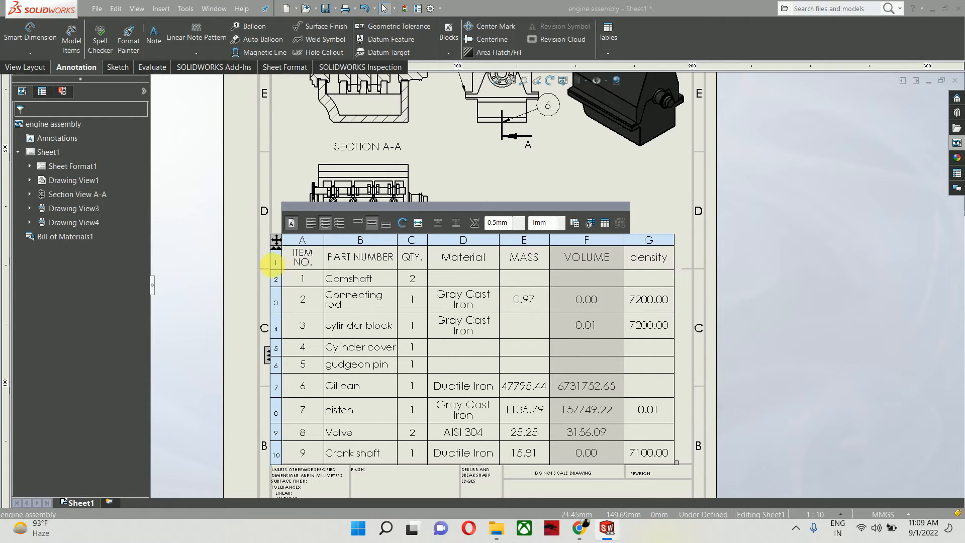
Step: Set the vertical cell padding of the whole bill of materials to 0.75 mm
{"action": "left_click", "coordinate": [275, 240]}
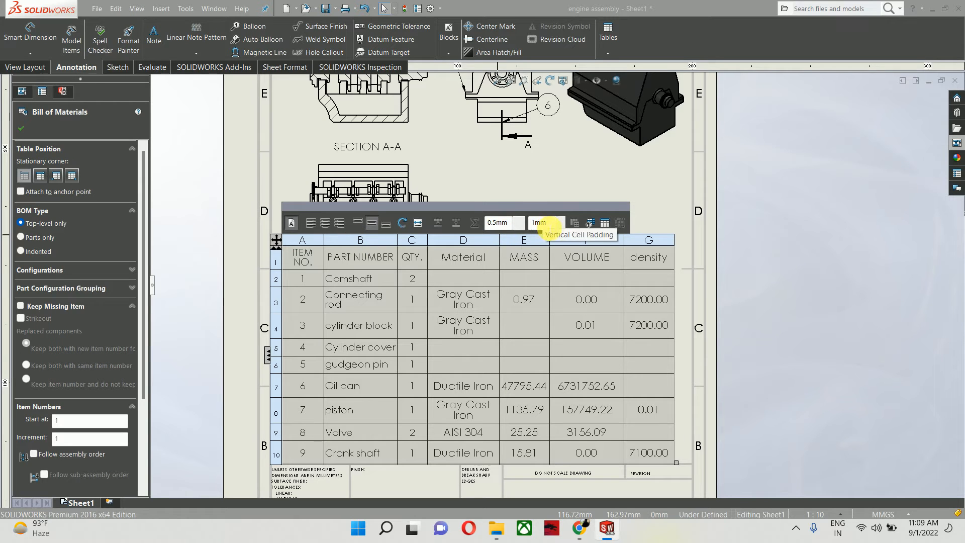
{"action": "double_click", "coordinate": [527, 224]}
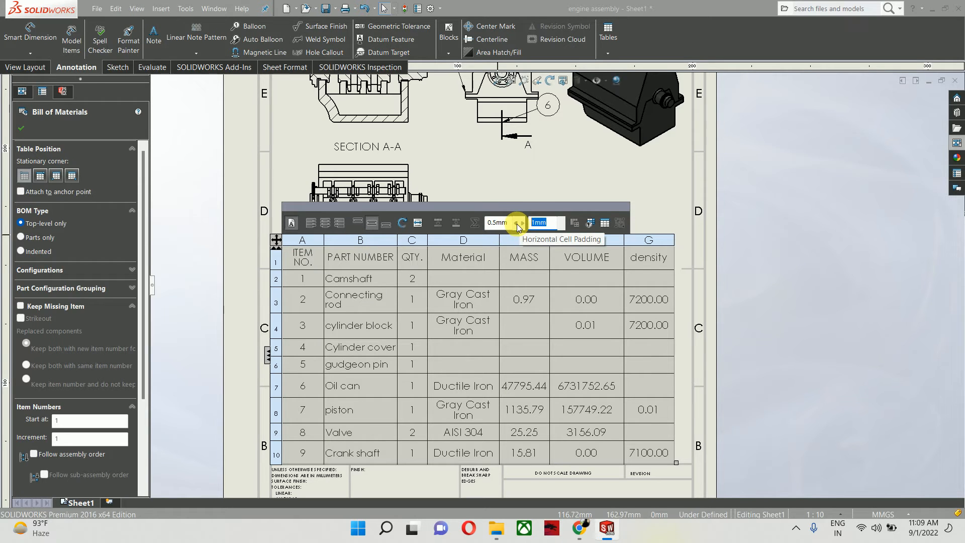
{"action": "type", "text": ".75"}
{"action": "key", "text": "Return"}
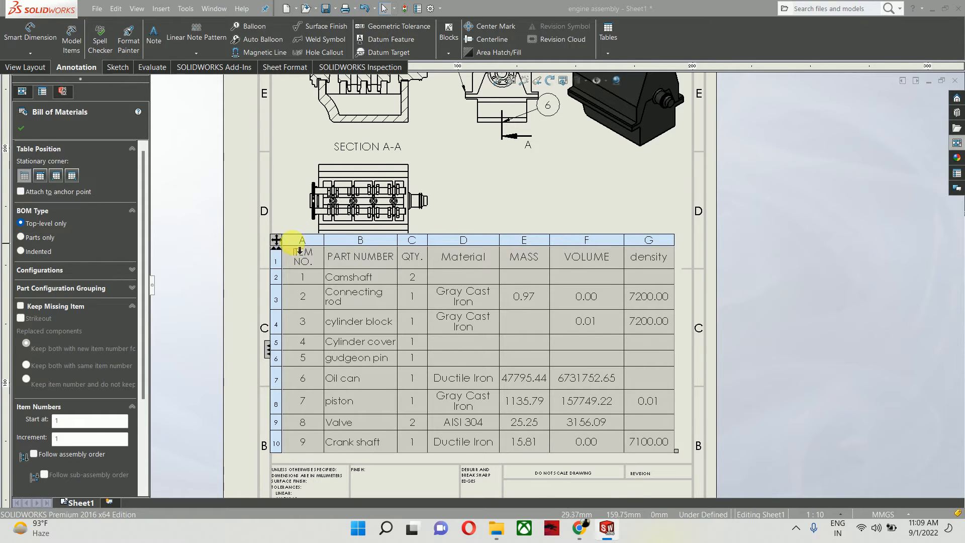
Step: Set the vertical cell padding of the whole bill of materials to 0.5 mm
{"action": "left_click", "coordinate": [278, 240]}
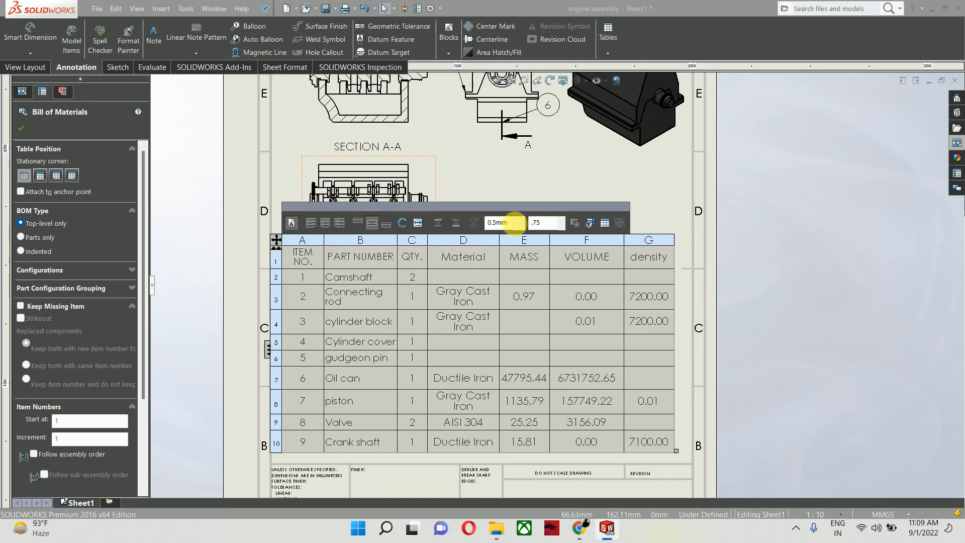
{"action": "left_click", "coordinate": [513, 225]}
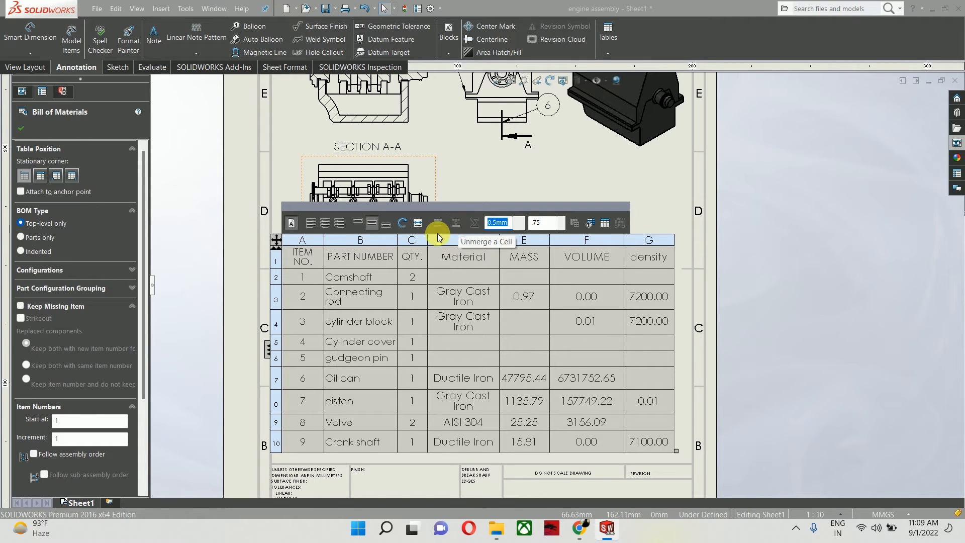
{"action": "left_click", "coordinate": [533, 223]}
{"action": "key", "text": "BackSpace"}
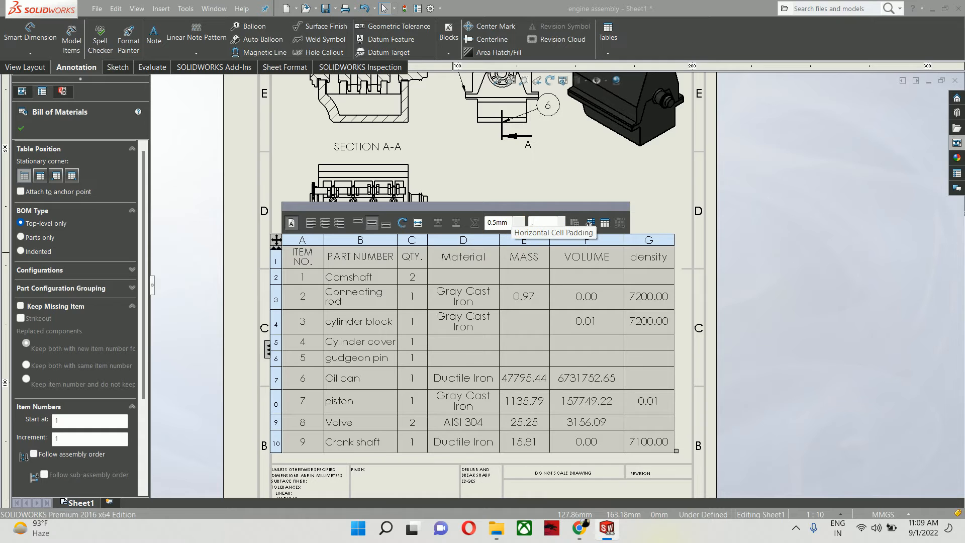
{"action": "key", "text": "Return"}
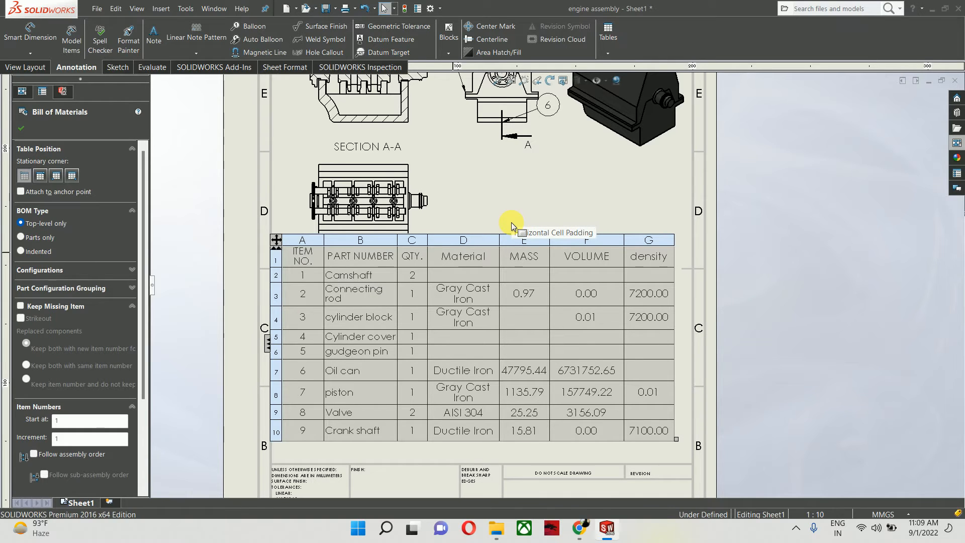
Step: Shift the whole bill of materials slightly toward the left border of the sheet
{"action": "mouse_move", "coordinate": [276, 242]}
{"action": "left_mouse_down"}
{"action": "mouse_move", "coordinate": [289, 250]}
{"action": "mouse_move", "coordinate": [271, 244]}
{"action": "left_mouse_up"}
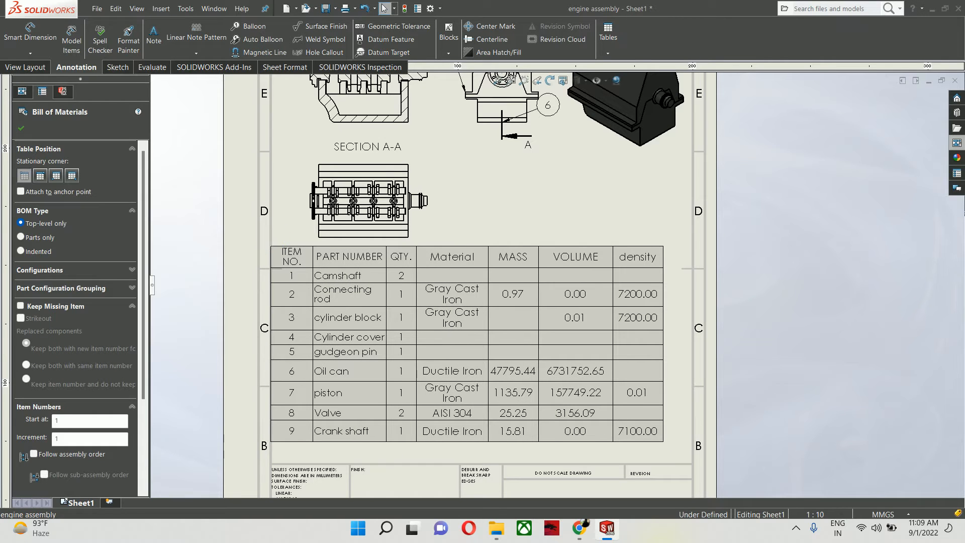
{"action": "mouse_move", "coordinate": [262, 240]}
{"action": "left_mouse_down"}
{"action": "mouse_move", "coordinate": [278, 245]}
{"action": "mouse_move", "coordinate": [271, 240]}
{"action": "left_mouse_up"}
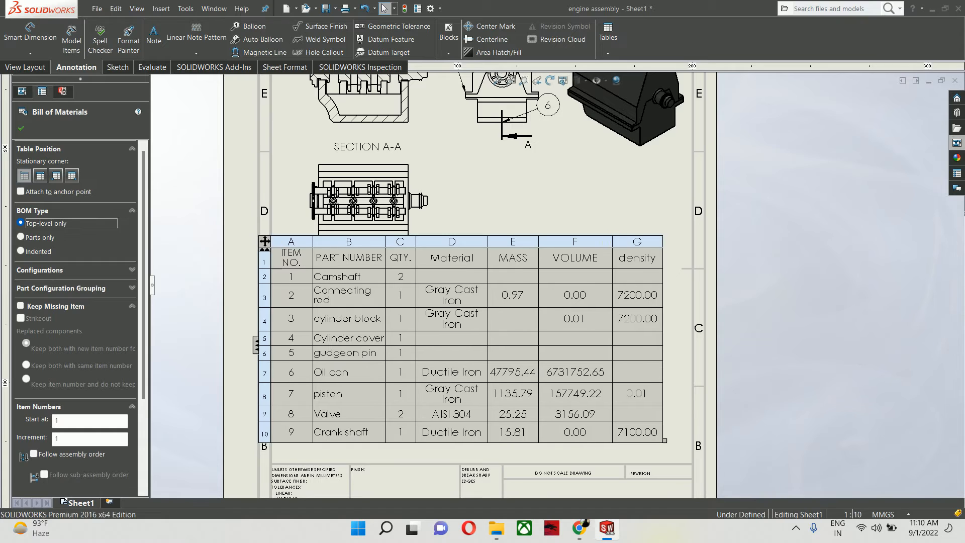
{"action": "left_click", "coordinate": [550, 202]}
{"action": "scroll", "coordinate": [539, 224], "scroll_direction": "up", "scroll_amount": 4}
{"action": "scroll", "coordinate": [513, 303], "scroll_direction": "down", "scroll_amount": 5}
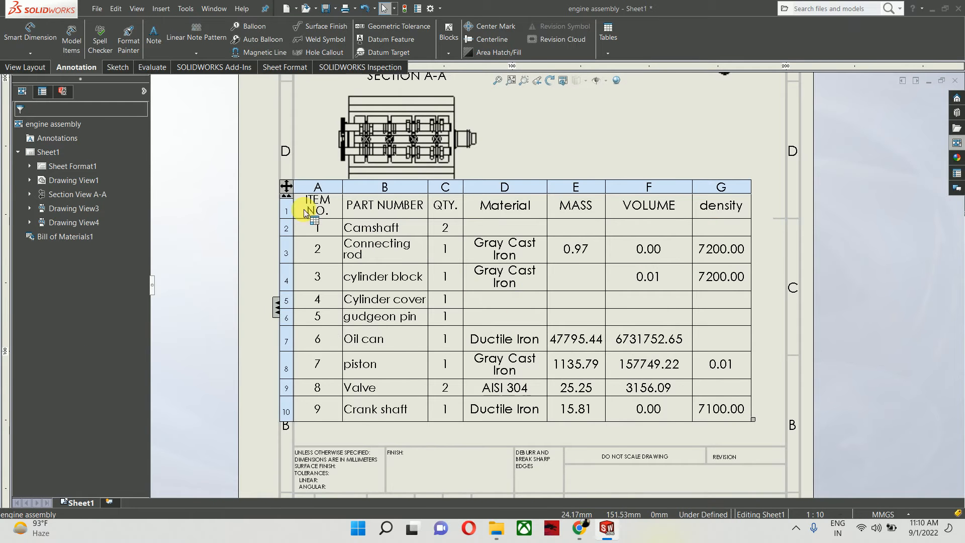
Step: Examine the file formats offered for saving the bill of materials, leaving without saving
{"action": "left_click", "coordinate": [286, 186]}
{"action": "right_click", "coordinate": [289, 187]}
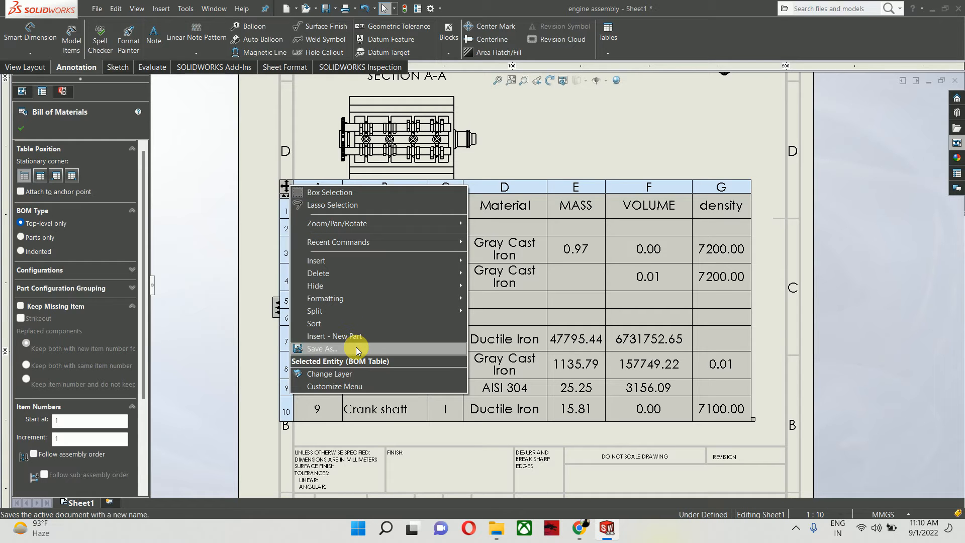
{"action": "left_click", "coordinate": [356, 347]}
{"action": "left_click", "coordinate": [342, 338]}
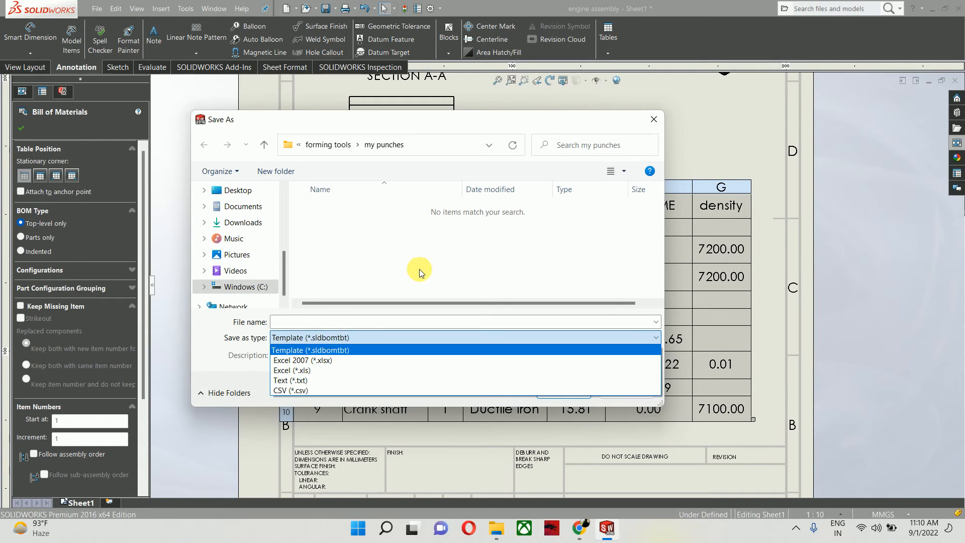
{"action": "key", "text": "Escape"}
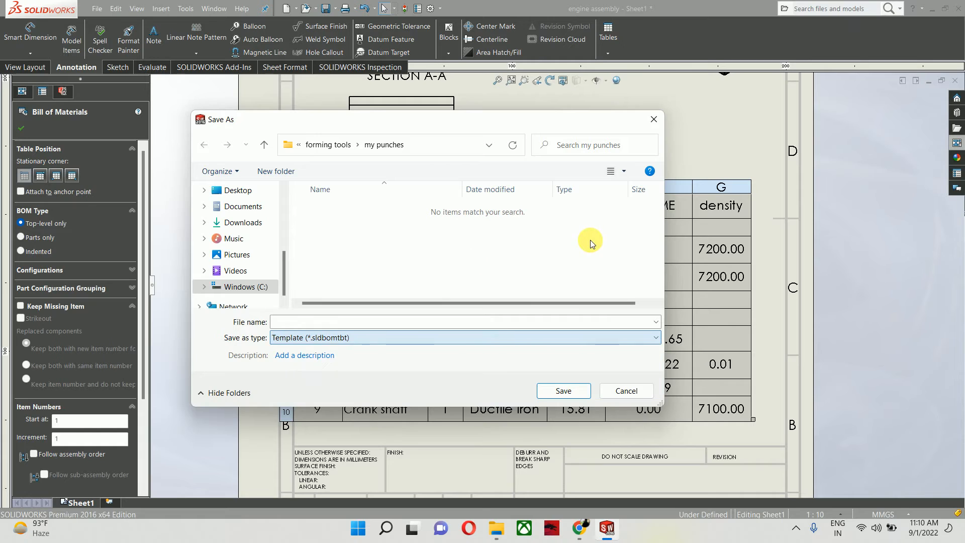
{"action": "key", "text": "Escape"}
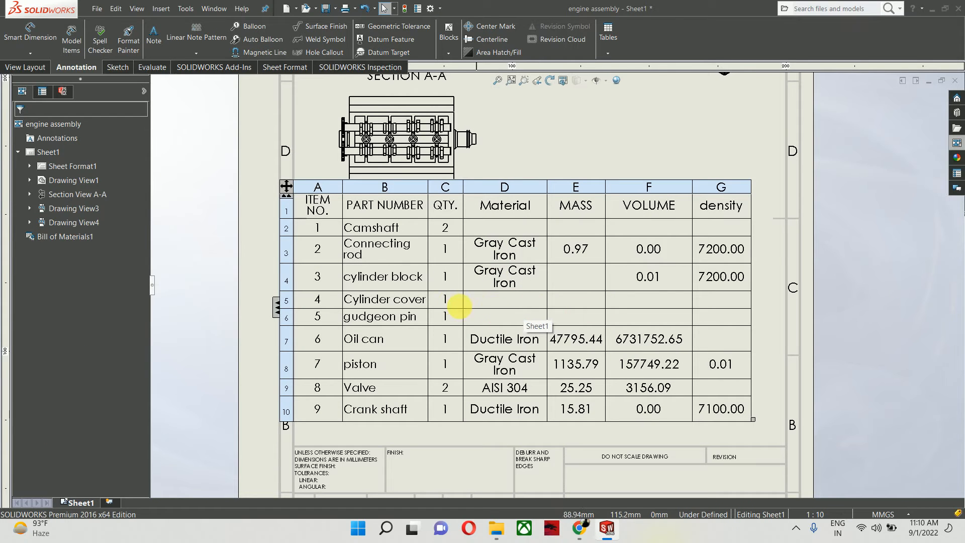
Step: Break the Camshaft part number cell's link to the external model in the bill of materials
{"action": "left_click", "coordinate": [385, 231]}
{"action": "double_click", "coordinate": [381, 234]}
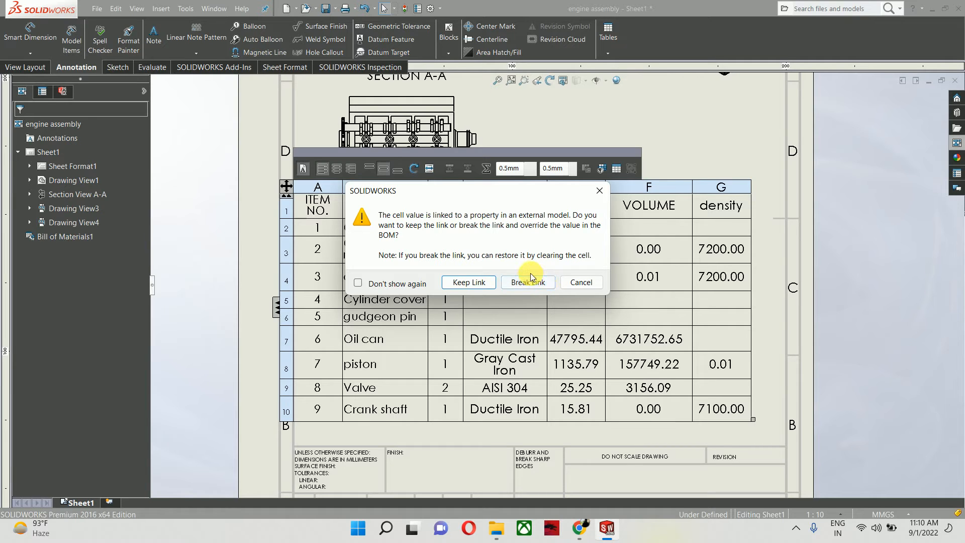
{"action": "left_click", "coordinate": [533, 281]}
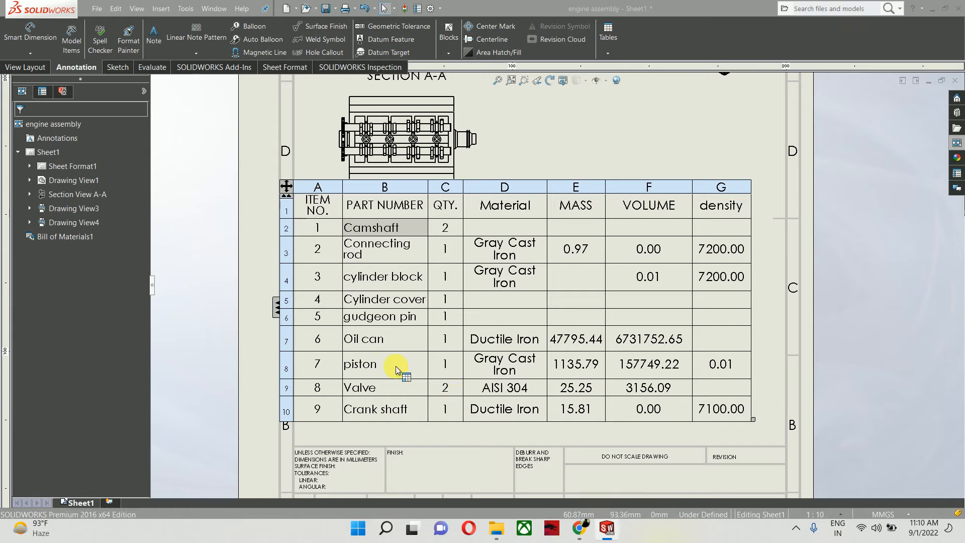
Step: Move the bill of materials inside the sheet border, centred between the top view and the title block
{"action": "left_click_drag", "start_coordinate": [284, 188], "coordinate": [298, 194]}
{"action": "left_click", "coordinate": [615, 150]}
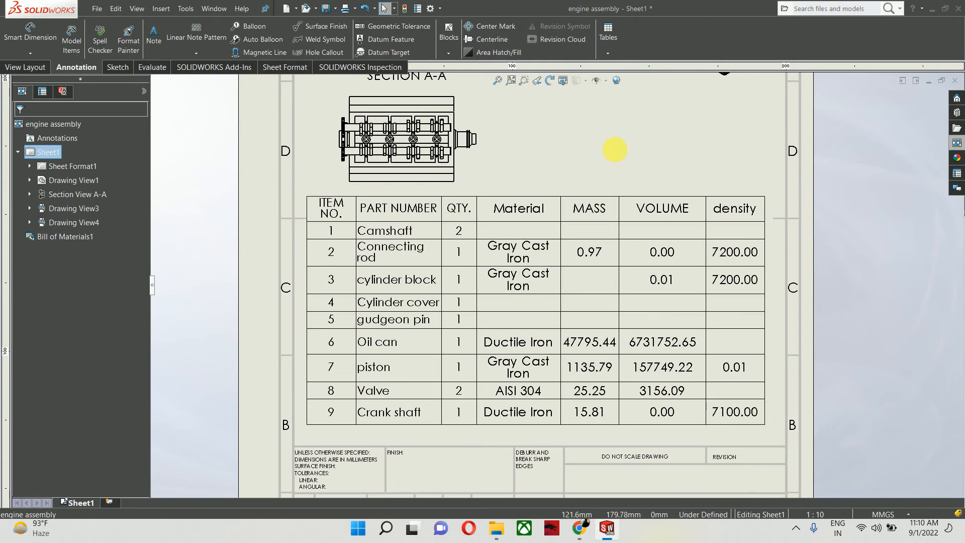
{"action": "scroll", "coordinate": [581, 249], "scroll_direction": "up", "scroll_amount": 5}
{"action": "scroll", "coordinate": [581, 250], "scroll_direction": "up", "scroll_amount": 2}
{"action": "scroll", "coordinate": [578, 238], "scroll_direction": "down", "scroll_amount": 5}
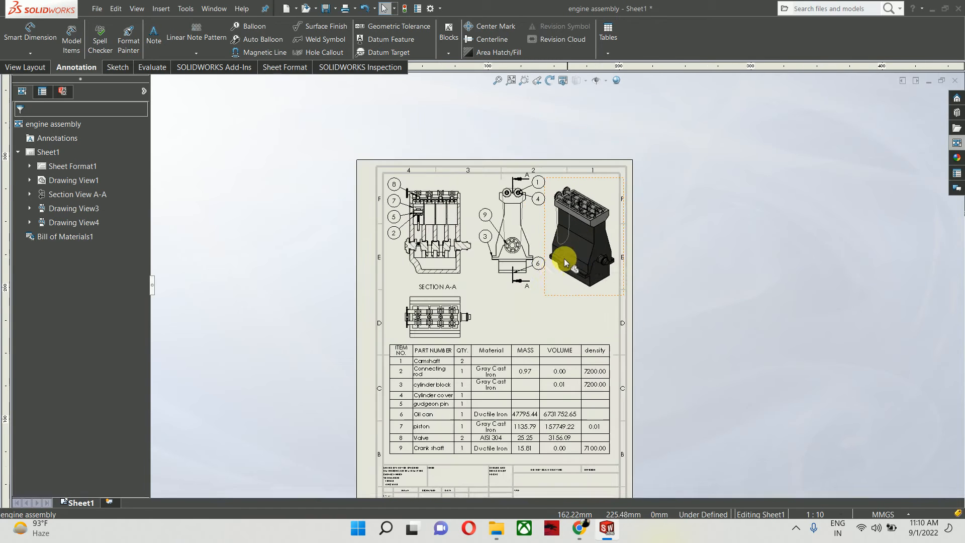
{"action": "scroll", "coordinate": [519, 288], "scroll_direction": "down", "scroll_amount": 1}
Step: Insert a Model View of mouse 101.SLDPRT from the Desktop into the empty area beside the engine's top view
{"action": "left_click", "coordinate": [26, 67]}
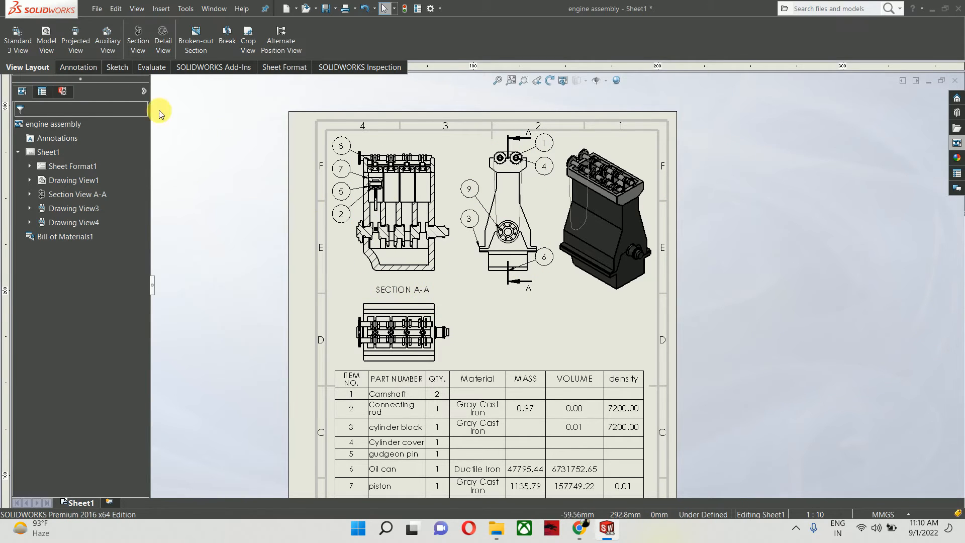
{"action": "left_click", "coordinate": [41, 54]}
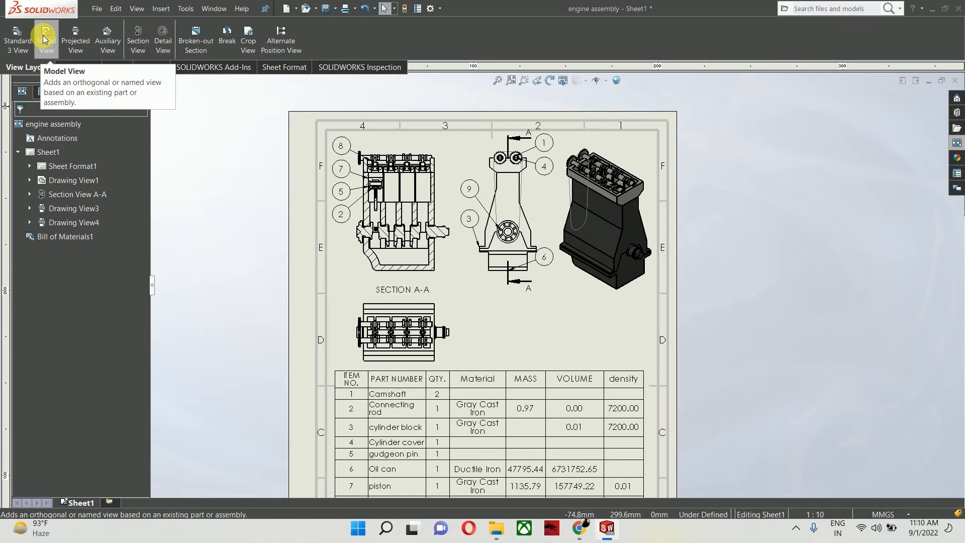
{"action": "left_click", "coordinate": [88, 296]}
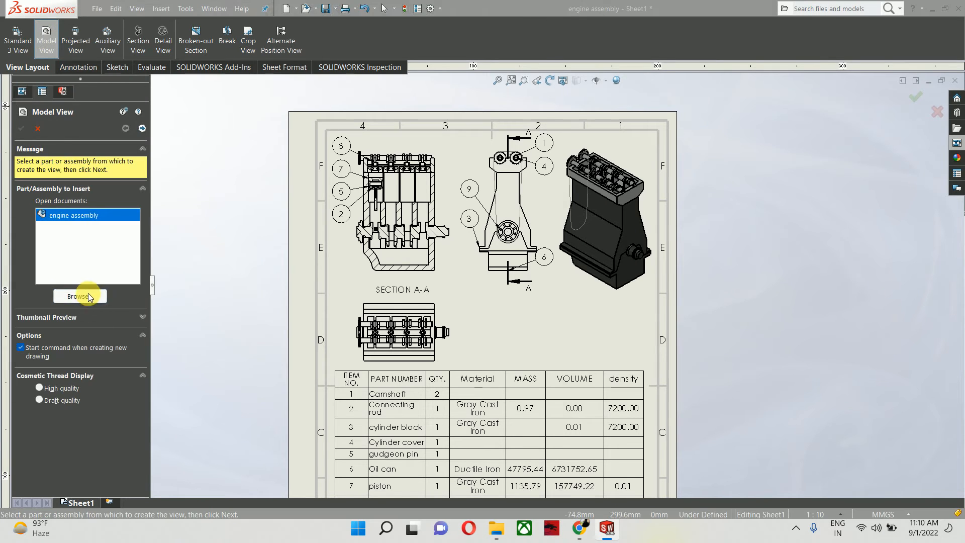
{"action": "scroll", "coordinate": [134, 155], "scroll_direction": "down", "scroll_amount": 5}
{"action": "scroll", "coordinate": [75, 135], "scroll_direction": "up", "scroll_amount": 2}
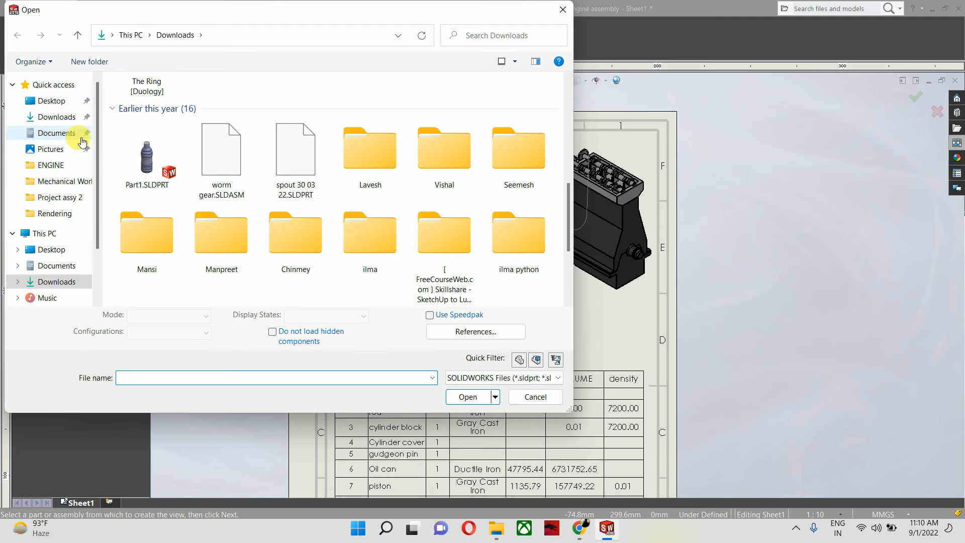
{"action": "left_click", "coordinate": [48, 234]}
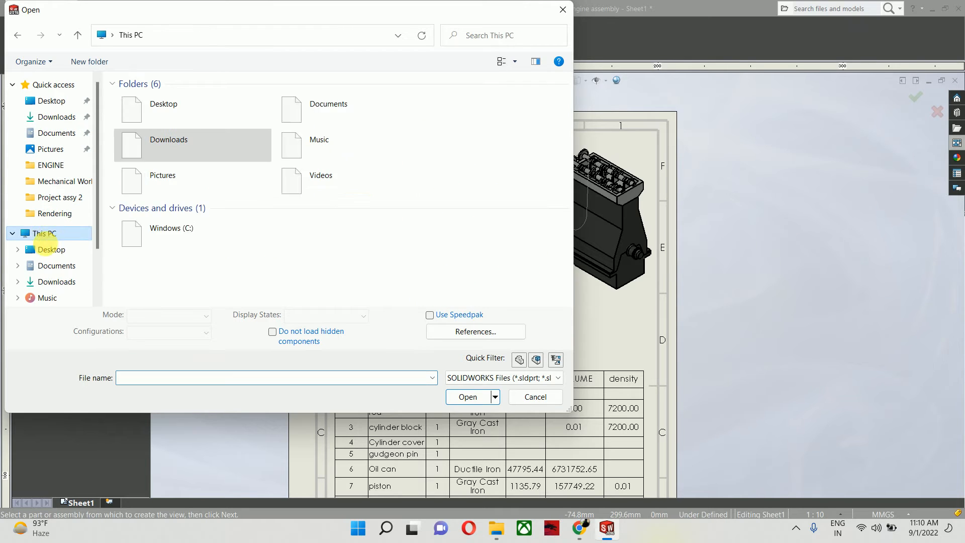
{"action": "left_click", "coordinate": [50, 249]}
{"action": "scroll", "coordinate": [297, 206], "scroll_direction": "down", "scroll_amount": 10}
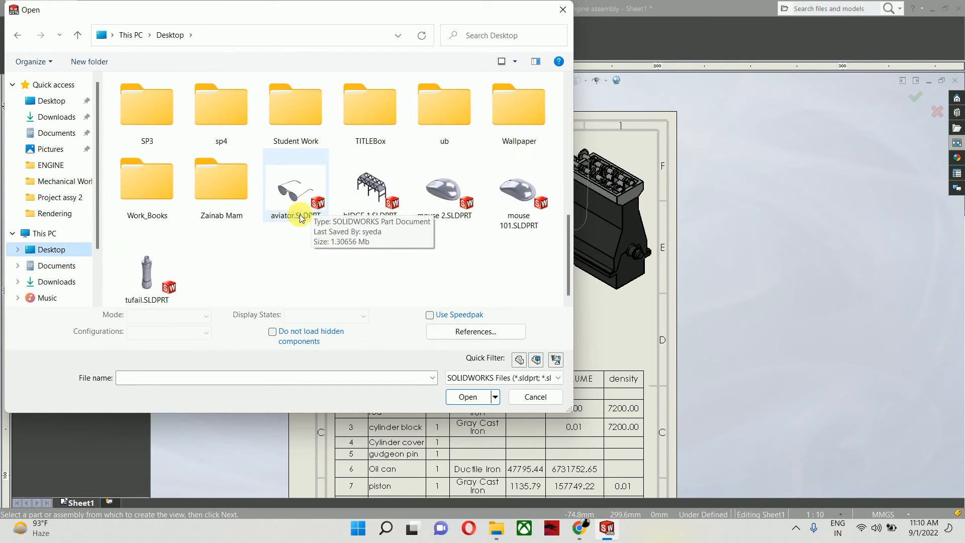
{"action": "left_click", "coordinate": [523, 210]}
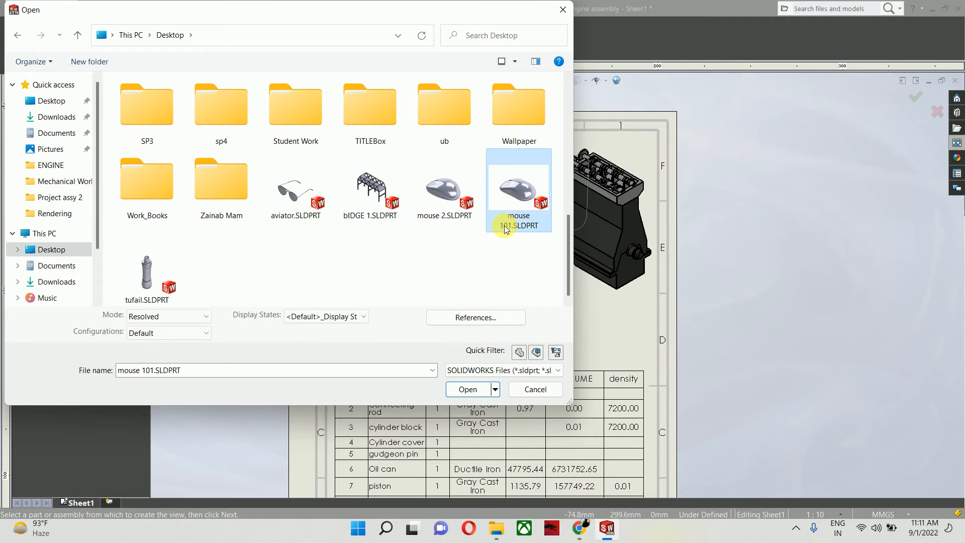
{"action": "left_click", "coordinate": [474, 397]}
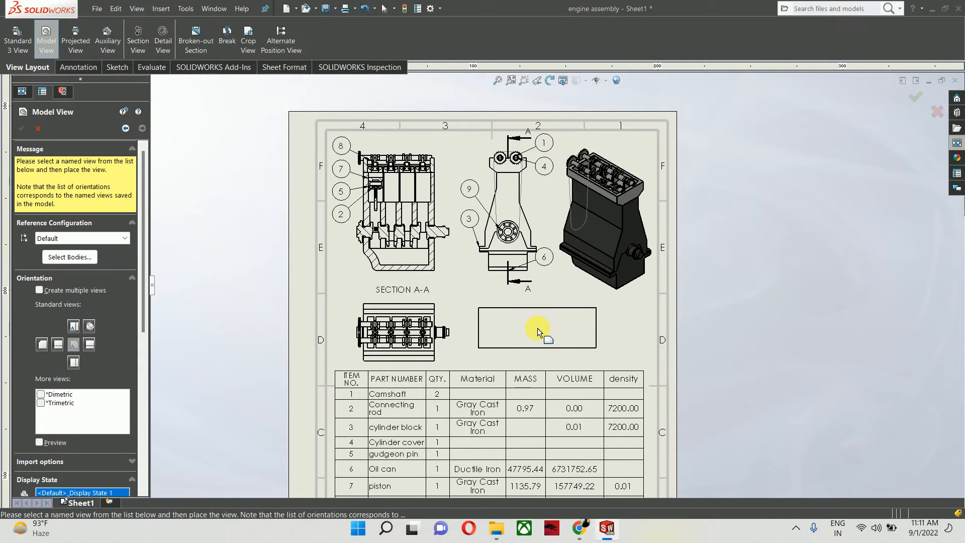
{"action": "left_click", "coordinate": [527, 327]}
{"action": "key", "text": "Escape"}
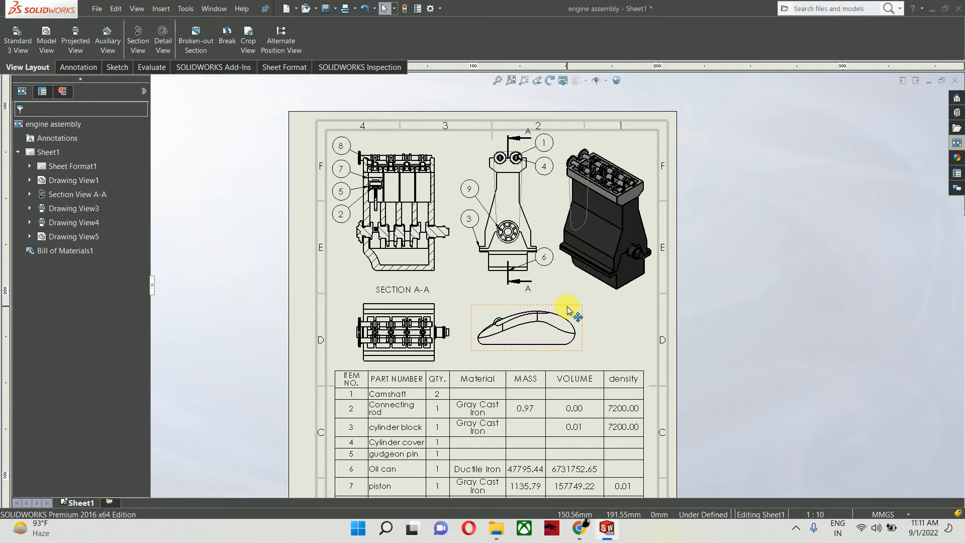
Step: Move the mouse view slightly to the right and delete it from the sheet
{"action": "mouse_move", "coordinate": [569, 312]}
{"action": "left_mouse_down"}
{"action": "mouse_move", "coordinate": [605, 331]}
{"action": "mouse_move", "coordinate": [609, 315]}
{"action": "left_mouse_up"}
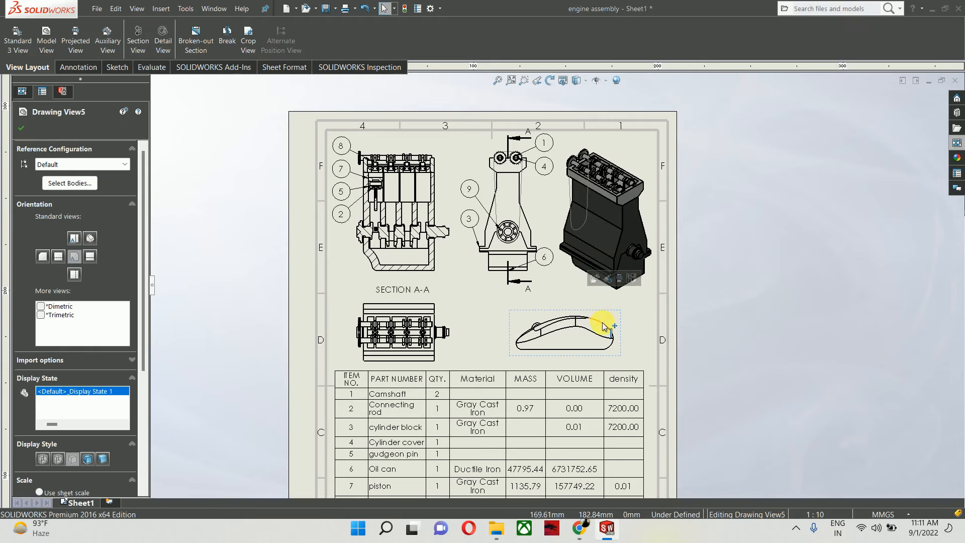
{"action": "key", "text": "Delete"}
{"action": "left_click", "coordinate": [561, 216]}
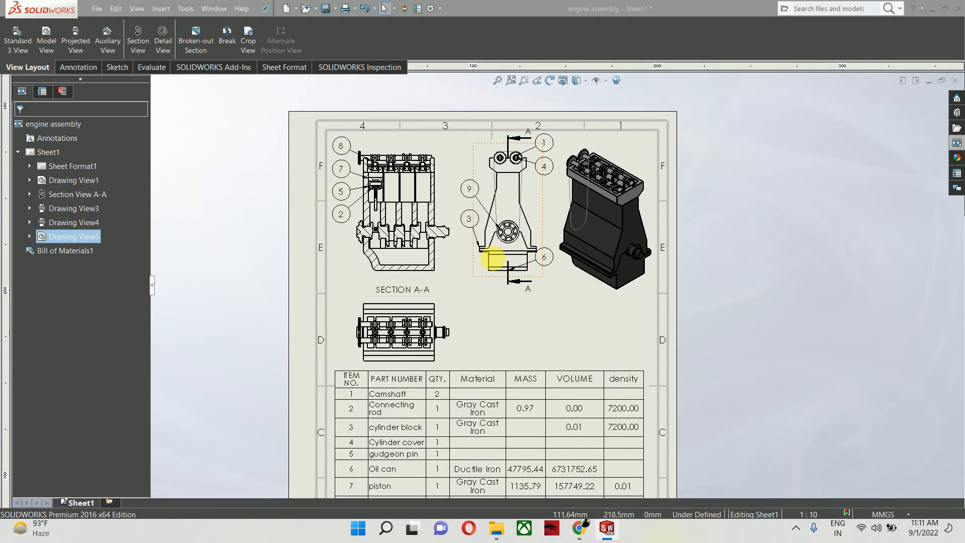
Step: Add a second sheet to the engine assembly drawing and fit it to the view
{"action": "scroll", "coordinate": [483, 302], "scroll_direction": "up", "scroll_amount": 2}
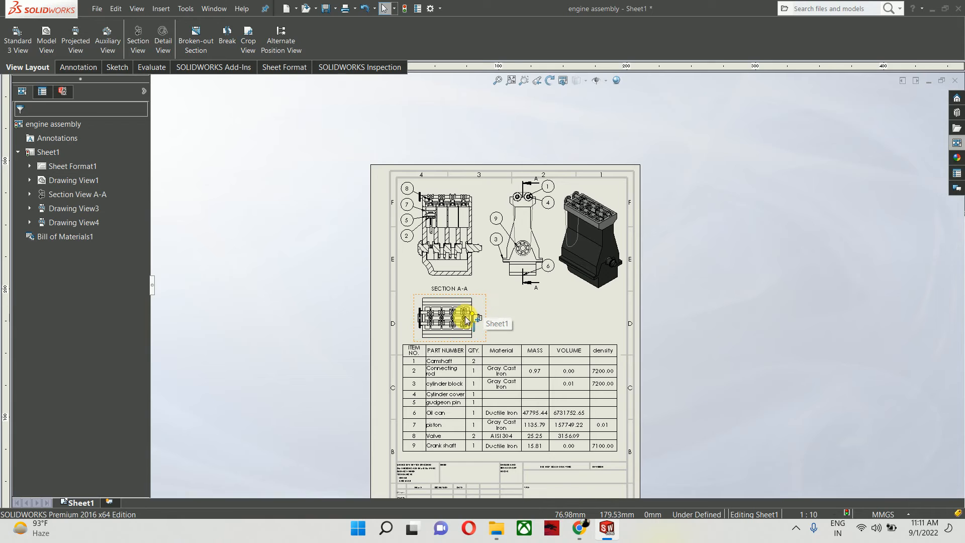
{"action": "left_click", "coordinate": [501, 382]}
{"action": "scroll", "coordinate": [501, 382], "scroll_direction": "down", "scroll_amount": 2}
{"action": "scroll", "coordinate": [502, 348], "scroll_direction": "down", "scroll_amount": 2}
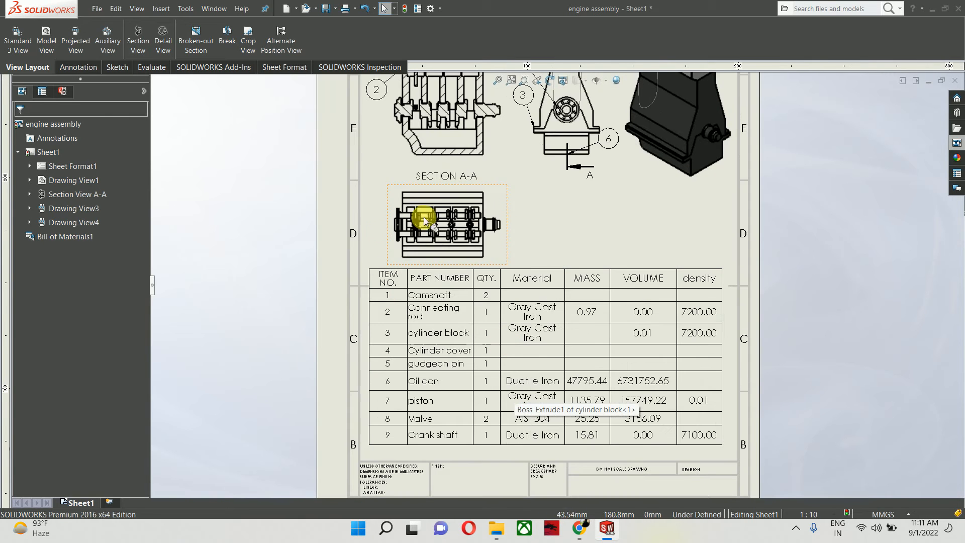
{"action": "scroll", "coordinate": [492, 335], "scroll_direction": "up", "scroll_amount": 3}
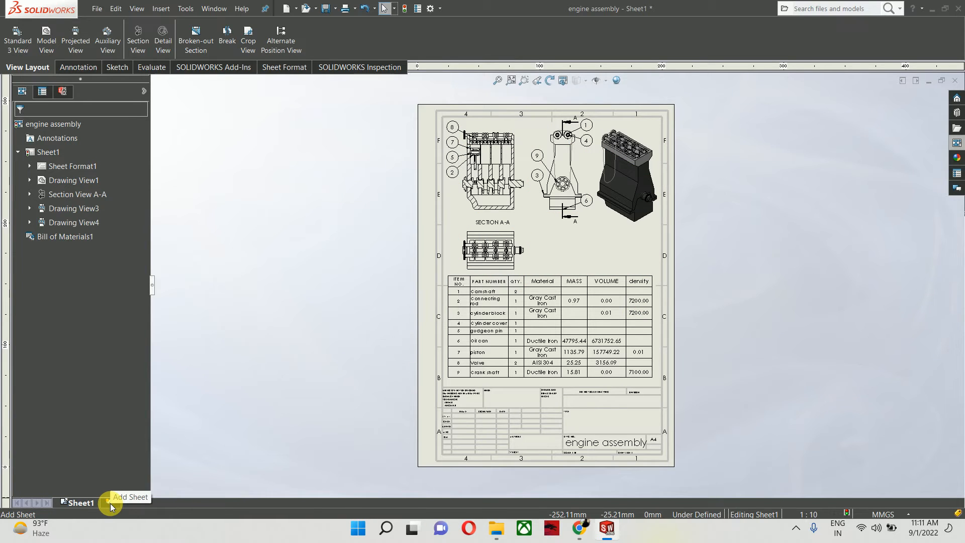
{"action": "left_click", "coordinate": [109, 503]}
{"action": "key", "text": "f"}
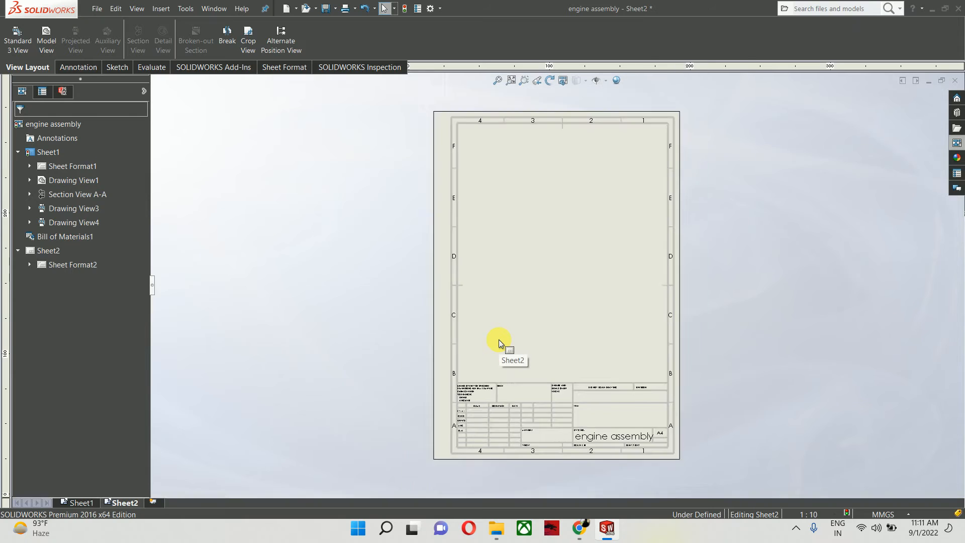
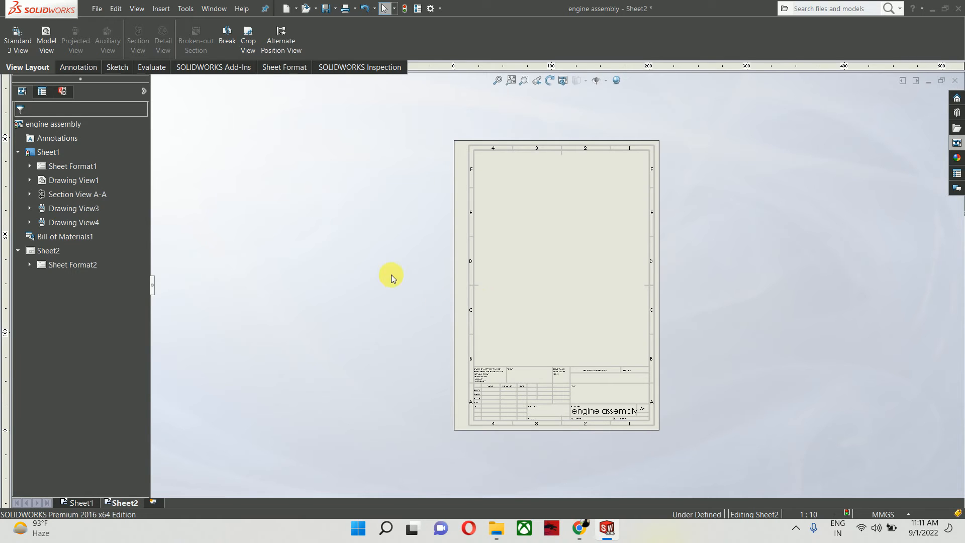
Step: Start a Model View and load cylinder block.SLDPRT from the ENGINE folder inside sp4 on the Desktop
{"action": "left_click", "coordinate": [48, 33]}
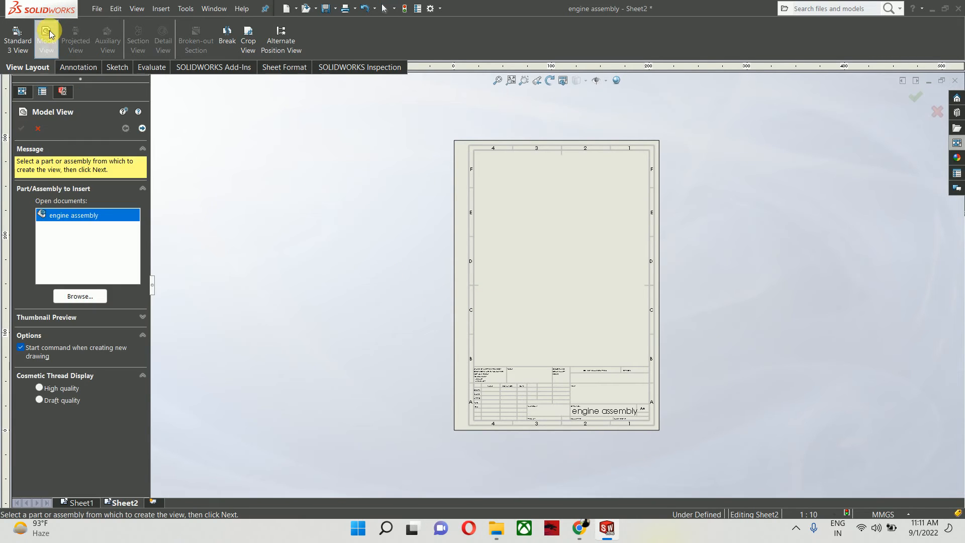
{"action": "left_click", "coordinate": [80, 295]}
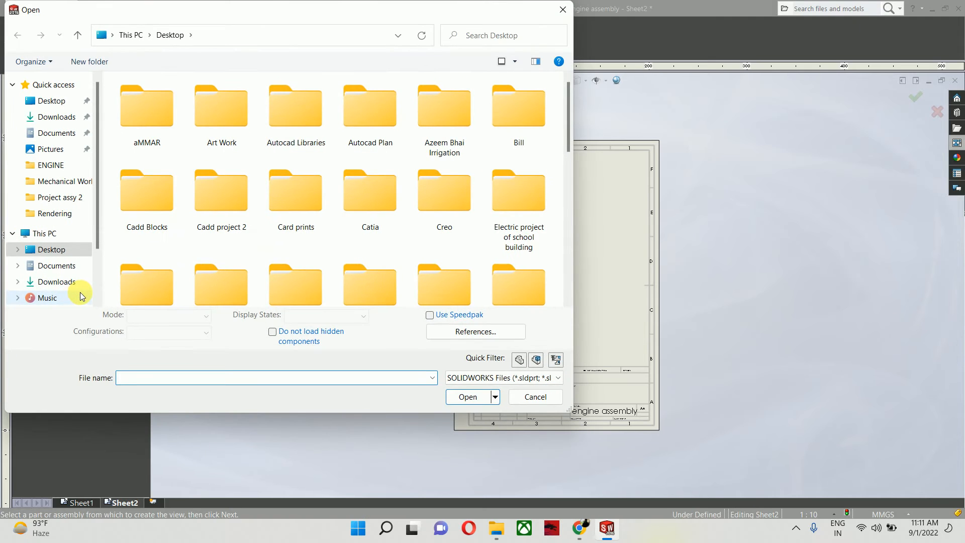
{"action": "scroll", "coordinate": [393, 248], "scroll_direction": "down", "scroll_amount": 2}
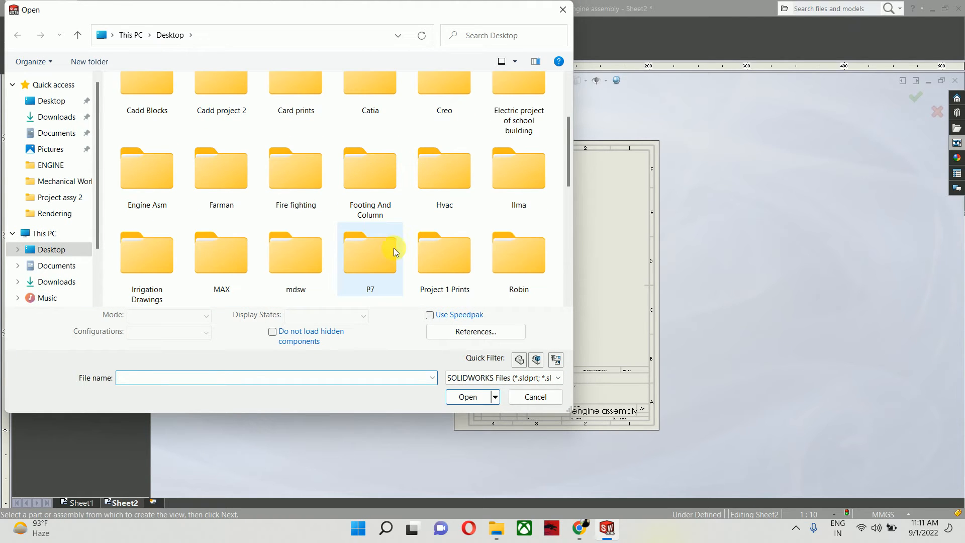
{"action": "scroll", "coordinate": [355, 243], "scroll_direction": "down", "scroll_amount": 2}
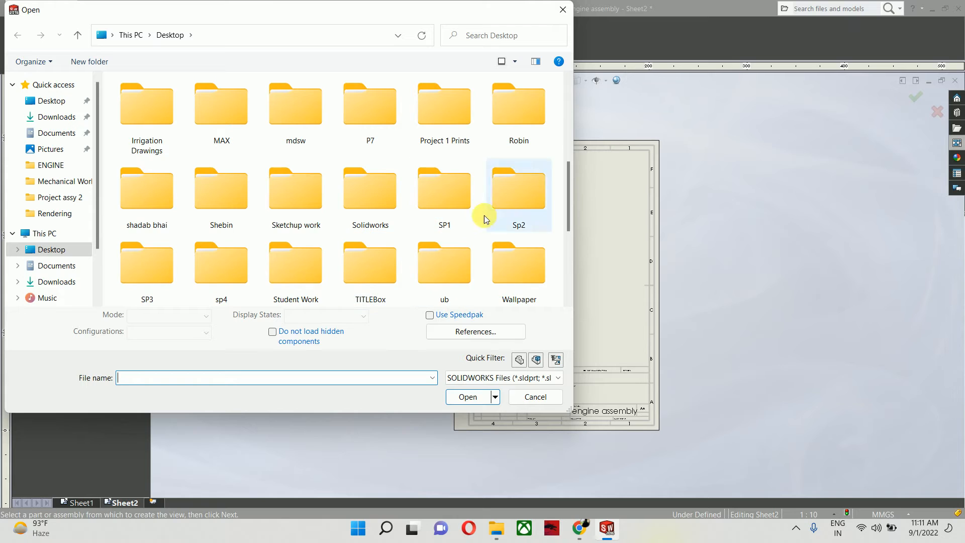
{"action": "double_click", "coordinate": [230, 273]}
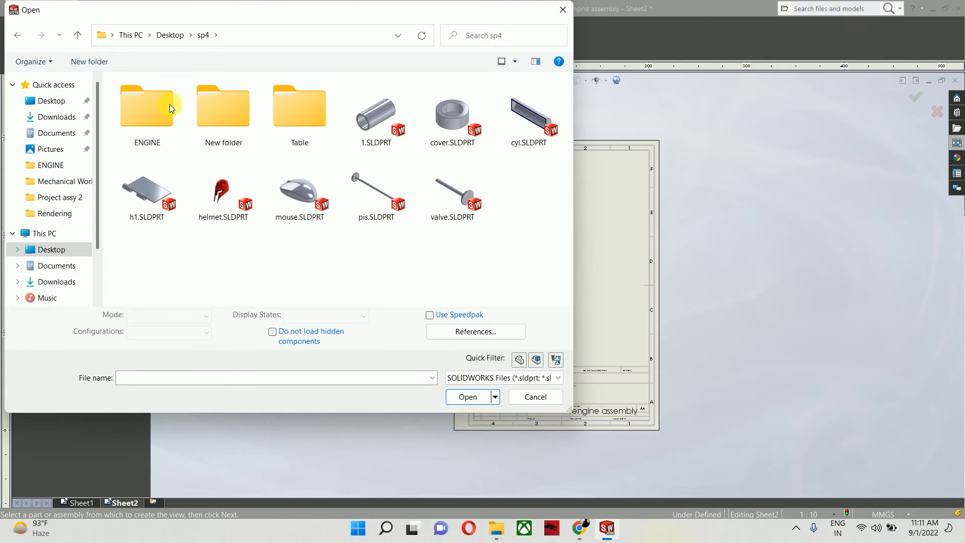
{"action": "double_click", "coordinate": [149, 106]}
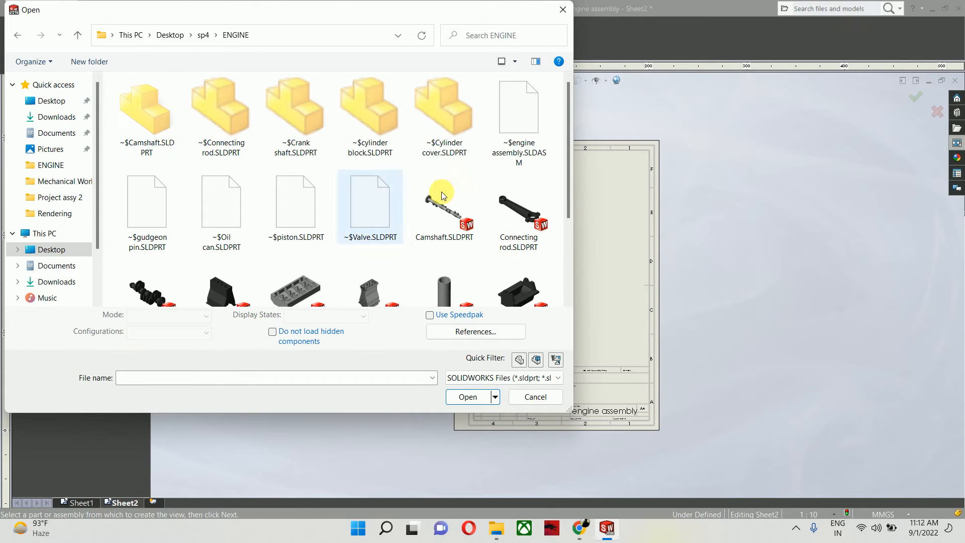
{"action": "scroll", "coordinate": [514, 235], "scroll_direction": "down", "scroll_amount": 1}
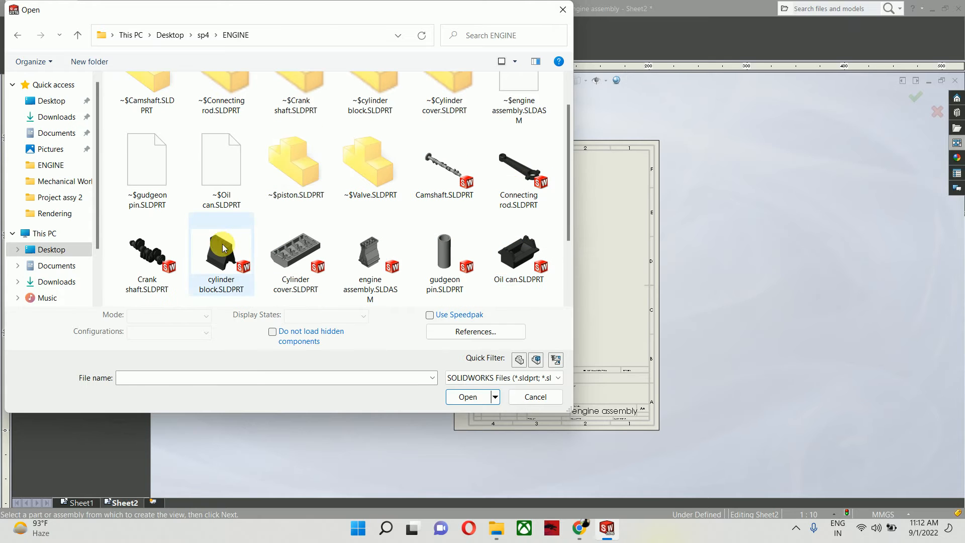
{"action": "left_click", "coordinate": [222, 243]}
{"action": "left_click", "coordinate": [450, 391]}
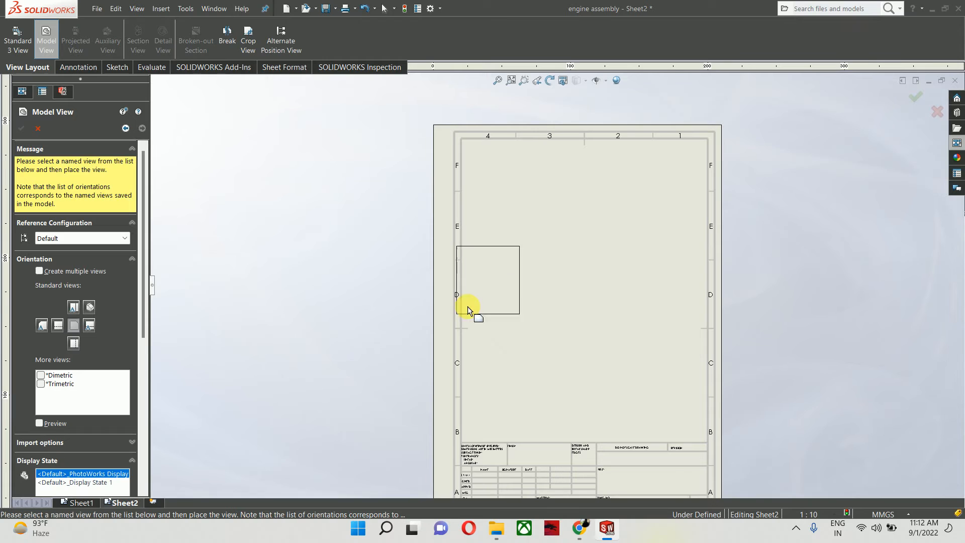
Step: Place the cylinder block's top view in the upper part of Sheet2 and skip any projected views
{"action": "scroll", "coordinate": [54, 405], "scroll_direction": "down", "scroll_amount": 3}
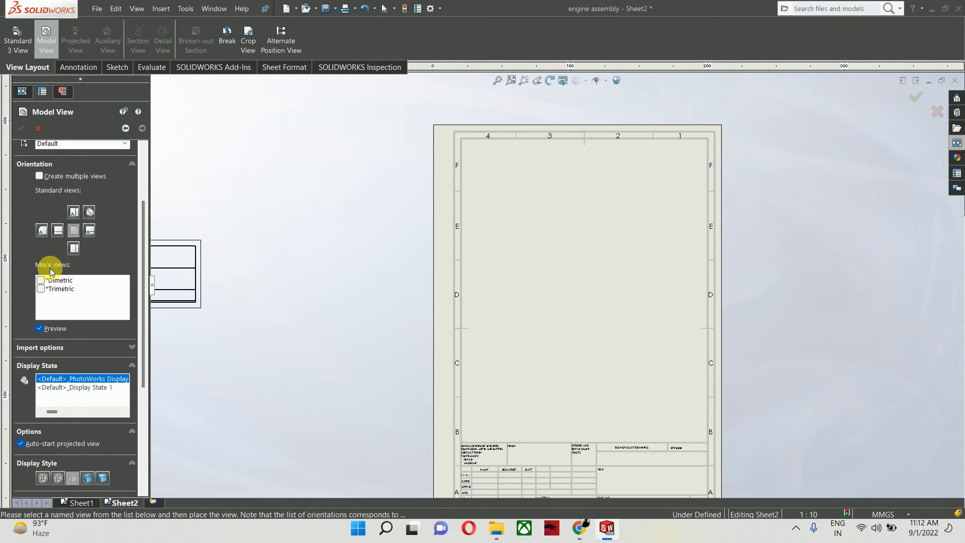
{"action": "left_click", "coordinate": [74, 213]}
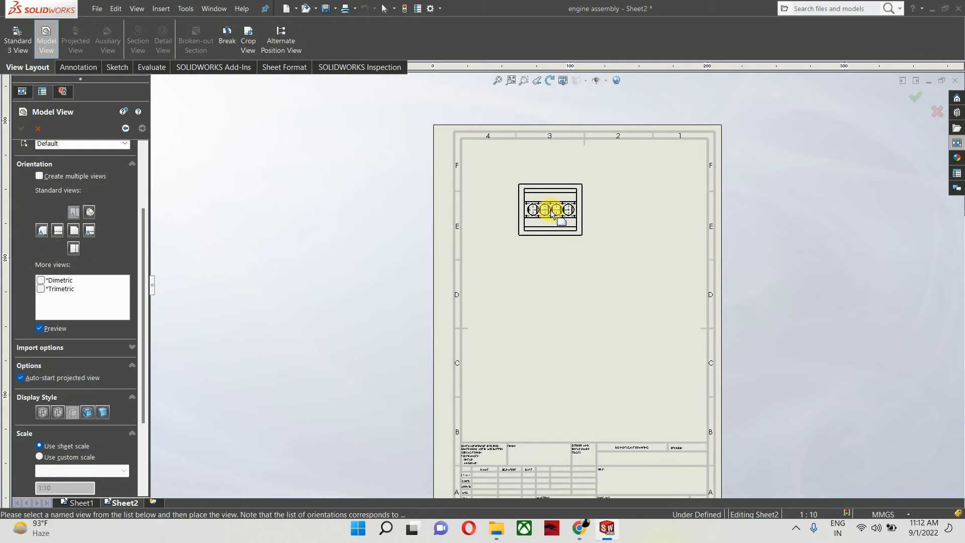
{"action": "left_click", "coordinate": [546, 214]}
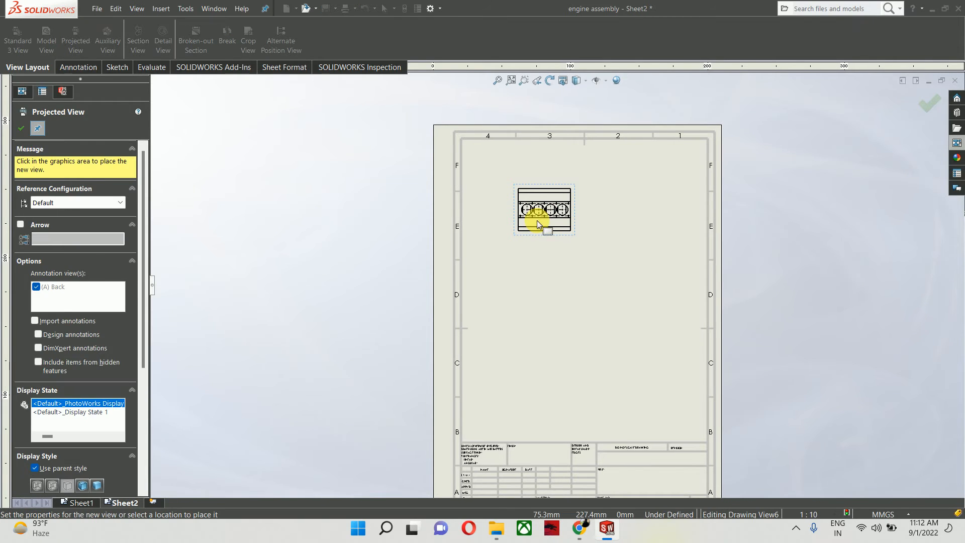
{"action": "key", "text": "Escape"}
Step: Create section view B-B with a horizontal cutting line through the cylinder bores, placing it below the top view
{"action": "left_click", "coordinate": [137, 39]}
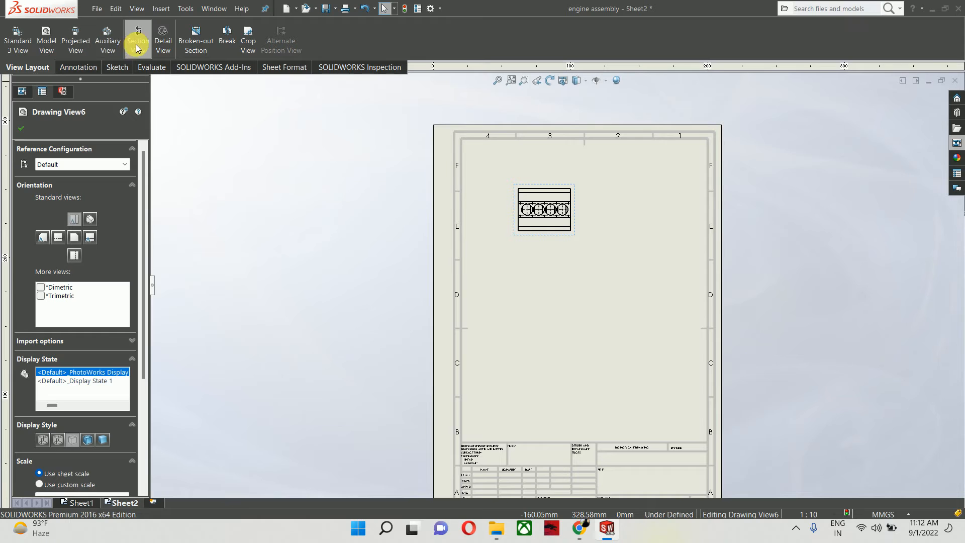
{"action": "scroll", "coordinate": [455, 189], "scroll_direction": "down", "scroll_amount": 2}
{"action": "left_click", "coordinate": [72, 305]}
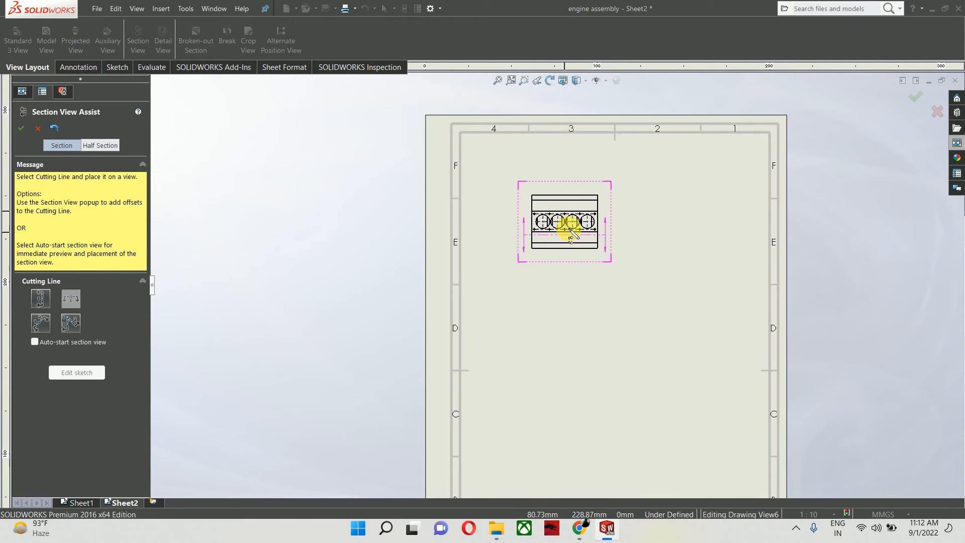
{"action": "left_click", "coordinate": [600, 222]}
{"action": "left_click", "coordinate": [683, 233]}
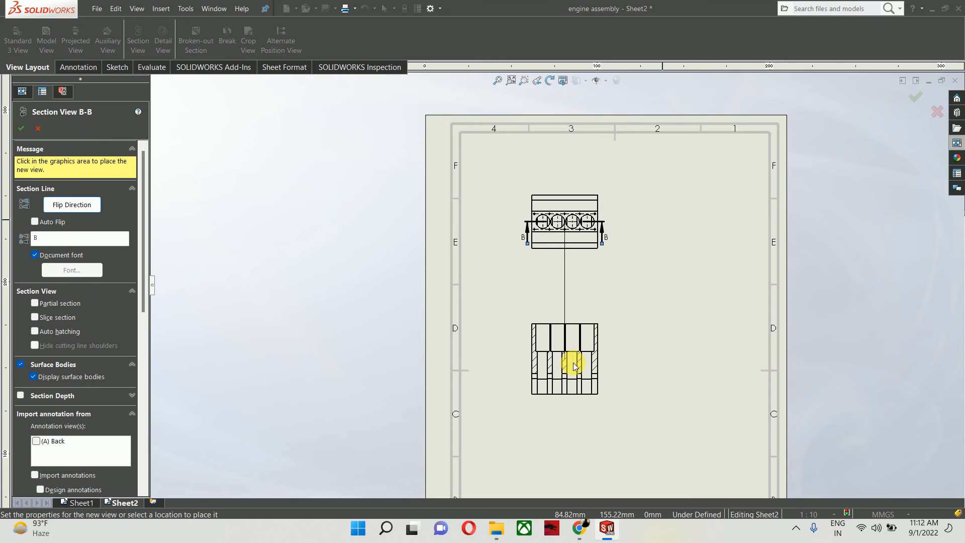
{"action": "left_click", "coordinate": [566, 321]}
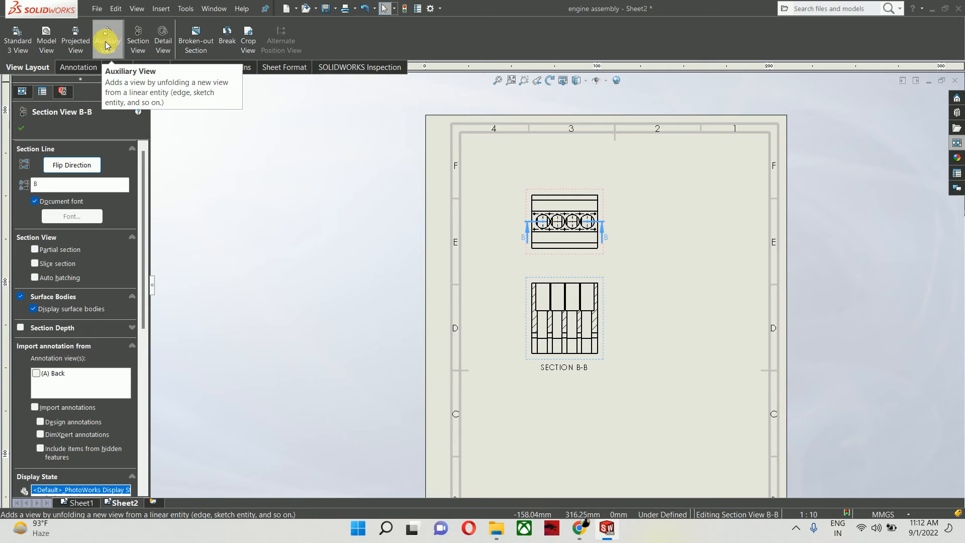
Step: Project an isometric view from the section beside the top view, and move the top and section views outward and upward on the sheet
{"action": "left_click", "coordinate": [76, 40]}
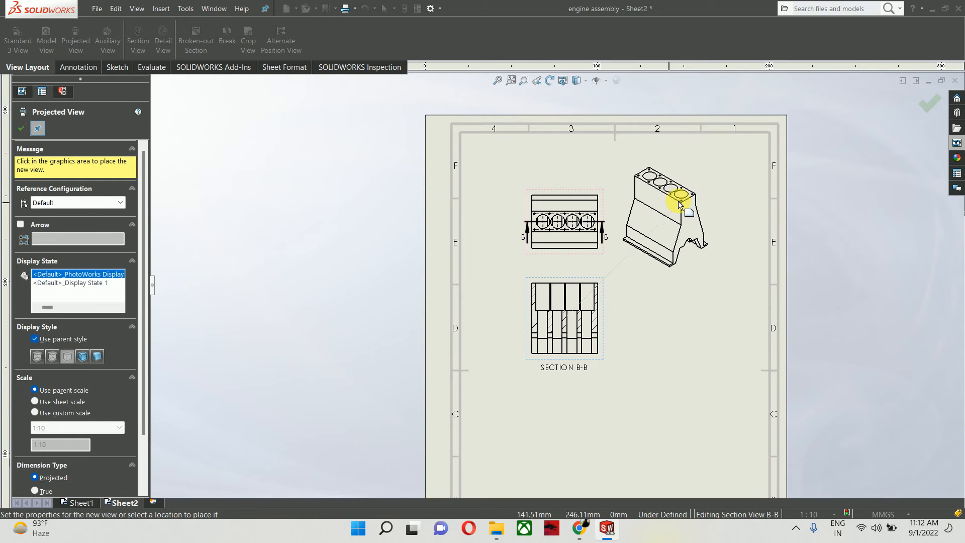
{"action": "left_click", "coordinate": [649, 220]}
{"action": "mouse_move", "coordinate": [601, 204]}
{"action": "left_mouse_down"}
{"action": "mouse_move", "coordinate": [557, 181]}
{"action": "mouse_move", "coordinate": [568, 175]}
{"action": "left_mouse_up"}
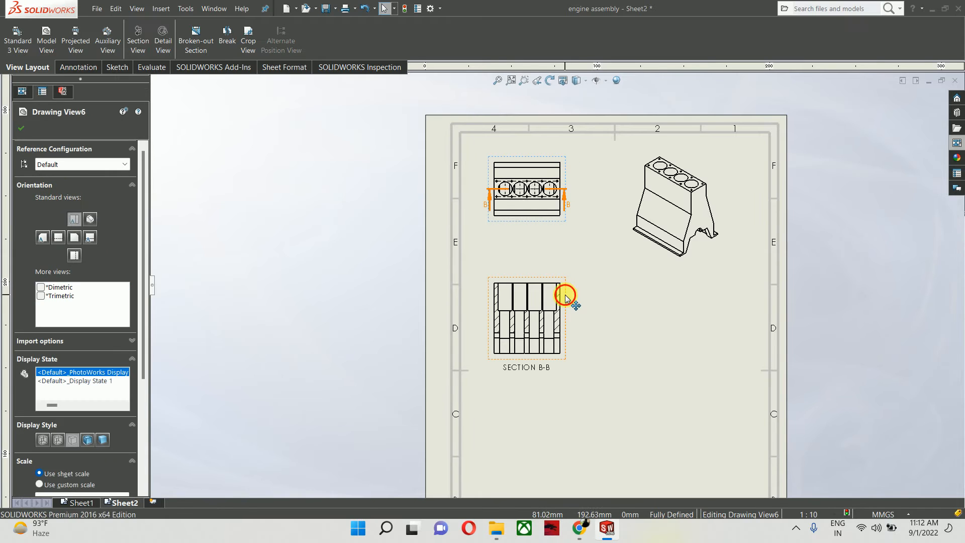
{"action": "left_click_drag", "start_coordinate": [566, 297], "coordinate": [564, 268]}
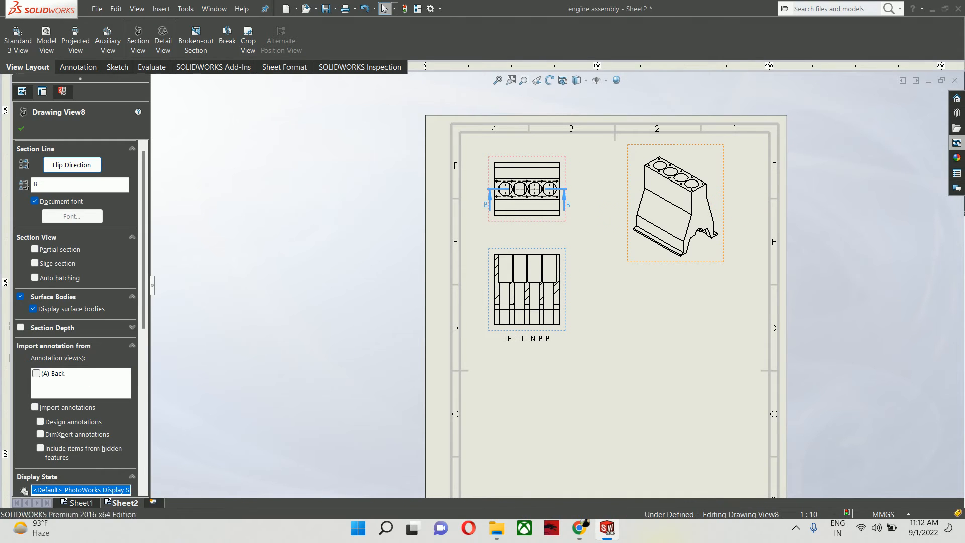
Step: Set the isometric view's display style to Shaded With Edges
{"action": "left_click", "coordinate": [659, 219]}
{"action": "left_click", "coordinate": [73, 317]}
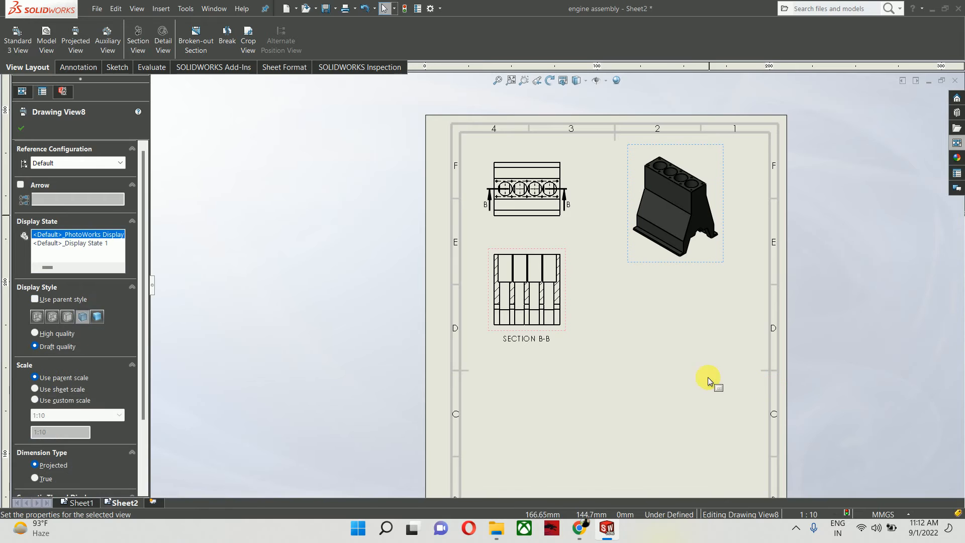
{"action": "left_click", "coordinate": [662, 332]}
Step: Try to insert the cylinder block's model dimensions into the drawing views and rearrange those on the section view
{"action": "scroll", "coordinate": [662, 333], "scroll_direction": "down", "scroll_amount": 3}
{"action": "scroll", "coordinate": [463, 225], "scroll_direction": "down", "scroll_amount": 2}
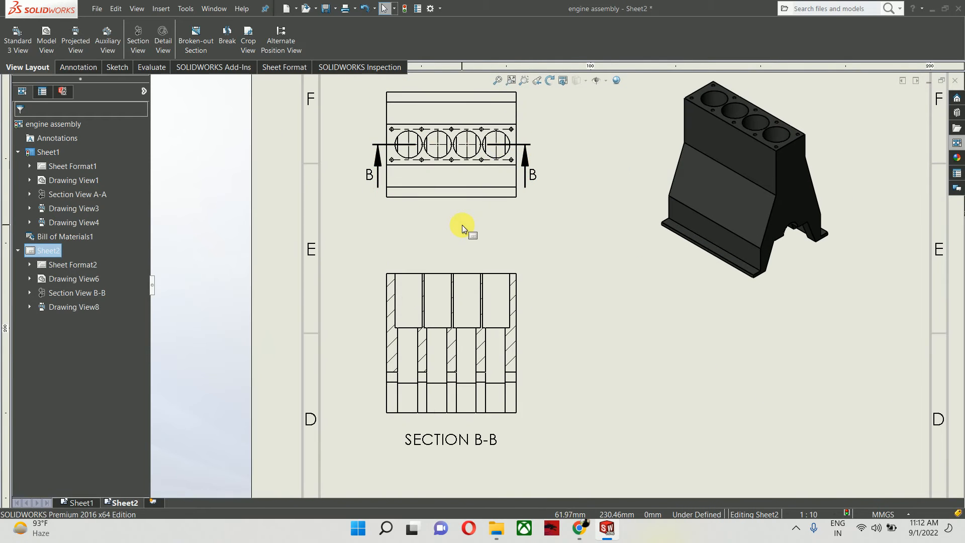
{"action": "left_click", "coordinate": [65, 71]}
{"action": "left_click", "coordinate": [71, 40]}
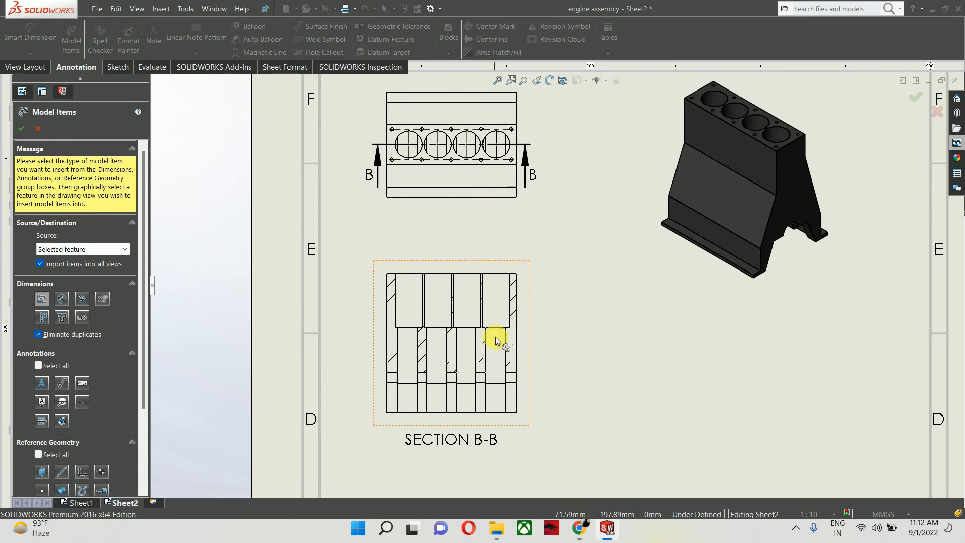
{"action": "left_click", "coordinate": [517, 180]}
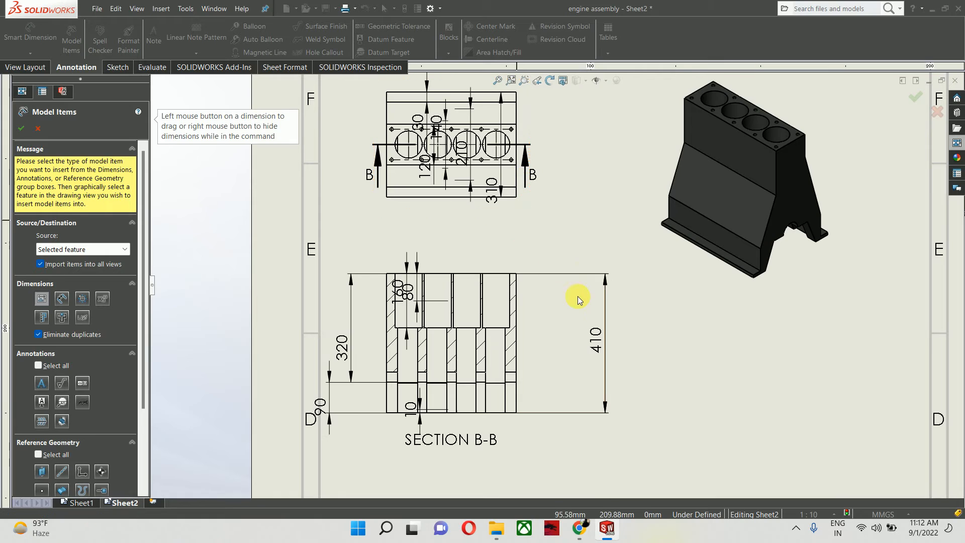
{"action": "left_click_drag", "start_coordinate": [395, 284], "coordinate": [429, 243]}
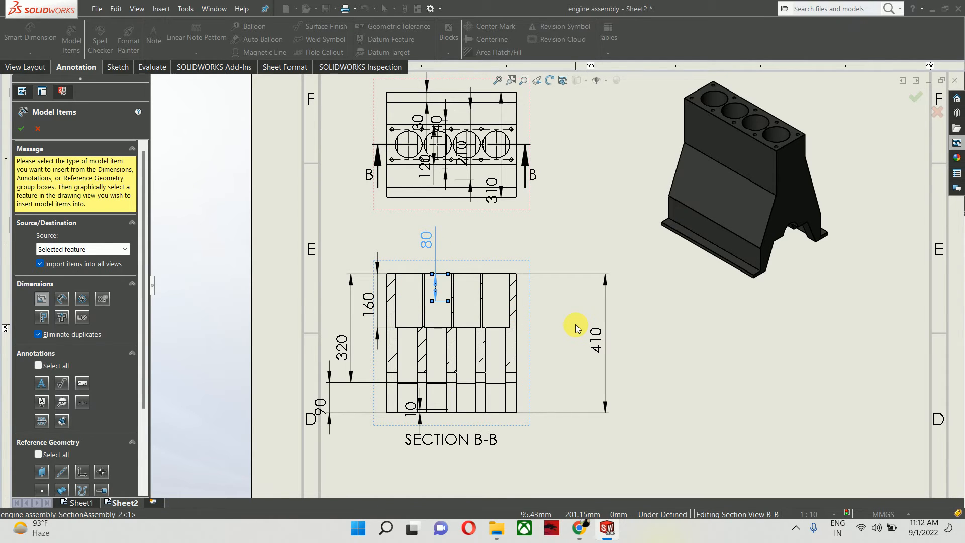
{"action": "scroll", "coordinate": [538, 318], "scroll_direction": "up", "scroll_amount": 1}
{"action": "scroll", "coordinate": [500, 241], "scroll_direction": "up", "scroll_amount": 1}
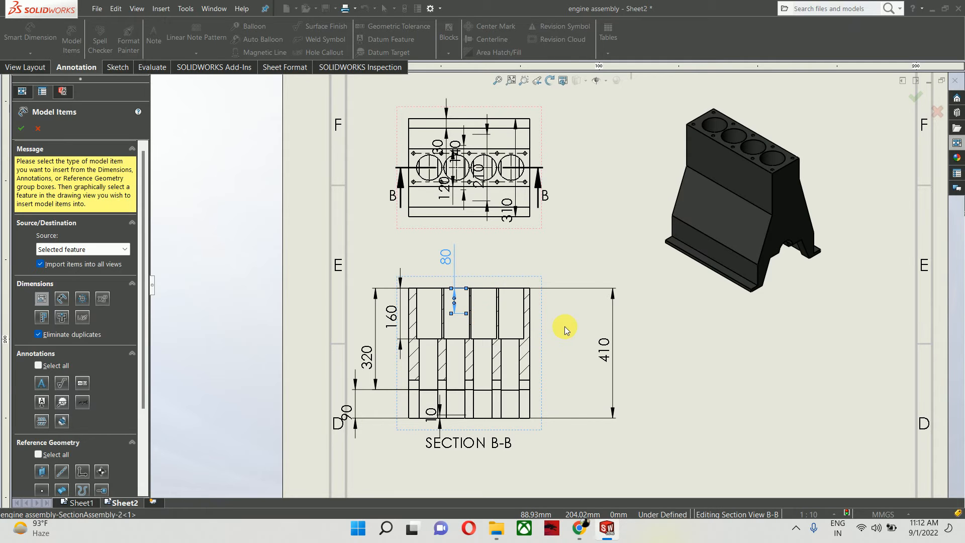
{"action": "key", "text": "Escape"}
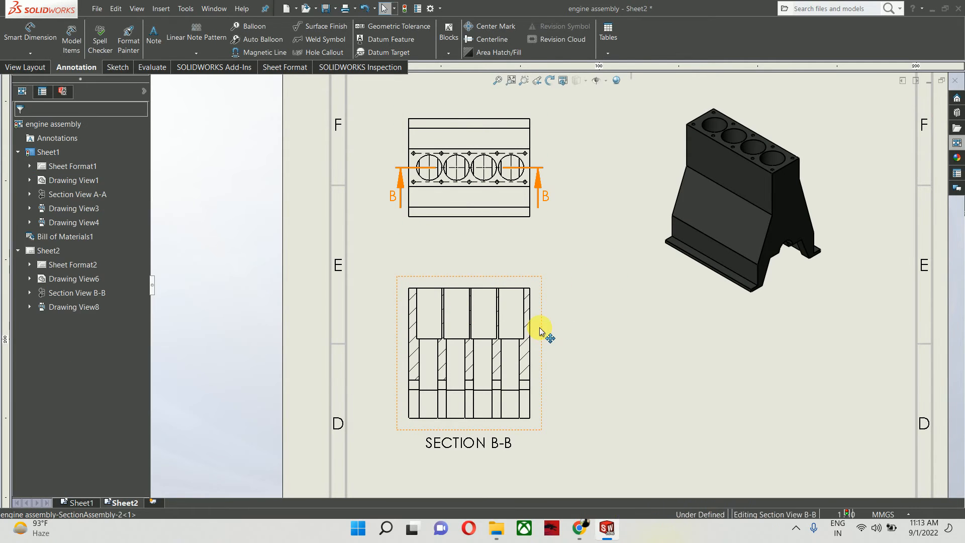
Step: Move the isometric view slightly higher on the sheet to free space beside the section view
{"action": "left_click", "coordinate": [541, 327]}
{"action": "mouse_move", "coordinate": [693, 306]}
{"action": "left_mouse_down"}
{"action": "mouse_move", "coordinate": [689, 276]}
{"action": "mouse_move", "coordinate": [680, 275]}
{"action": "left_mouse_up"}
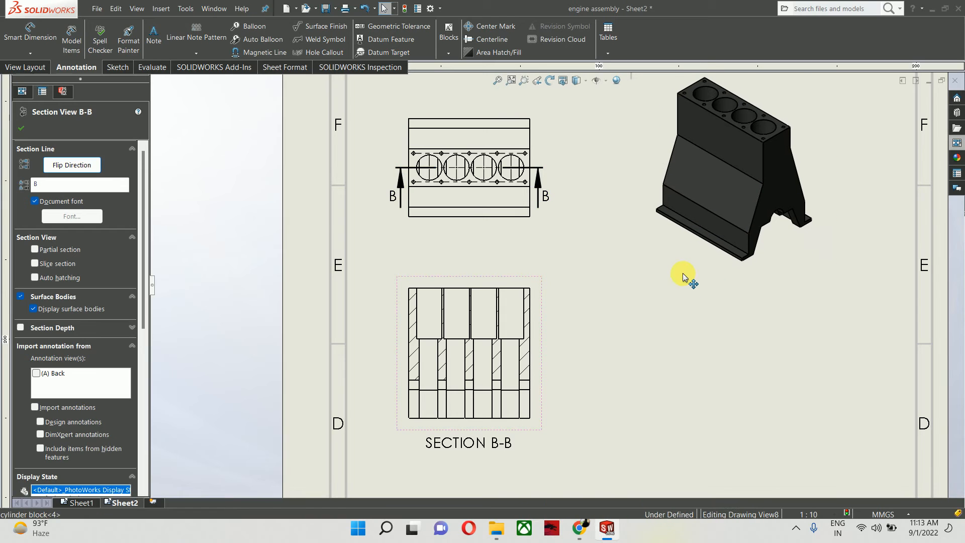
{"action": "left_click", "coordinate": [16, 65]}
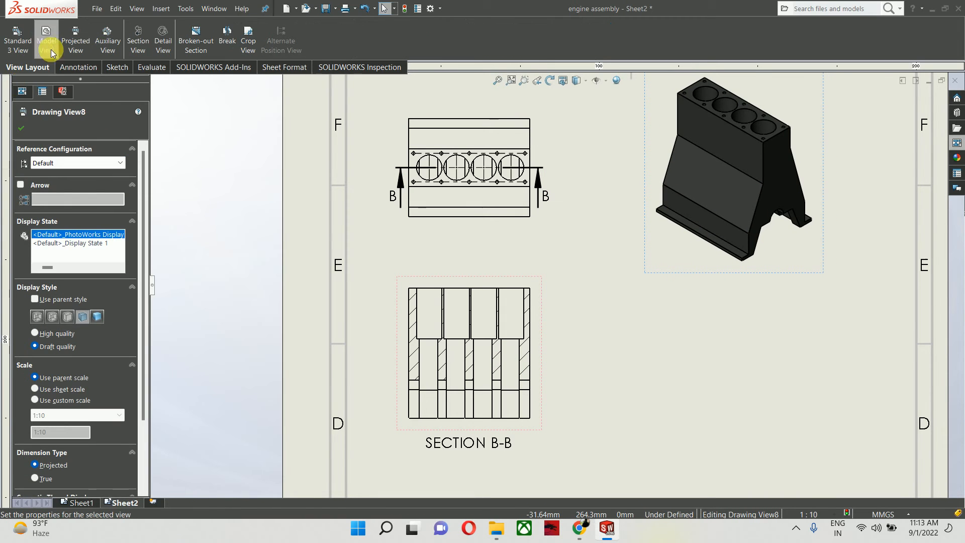
{"action": "left_click", "coordinate": [74, 40]}
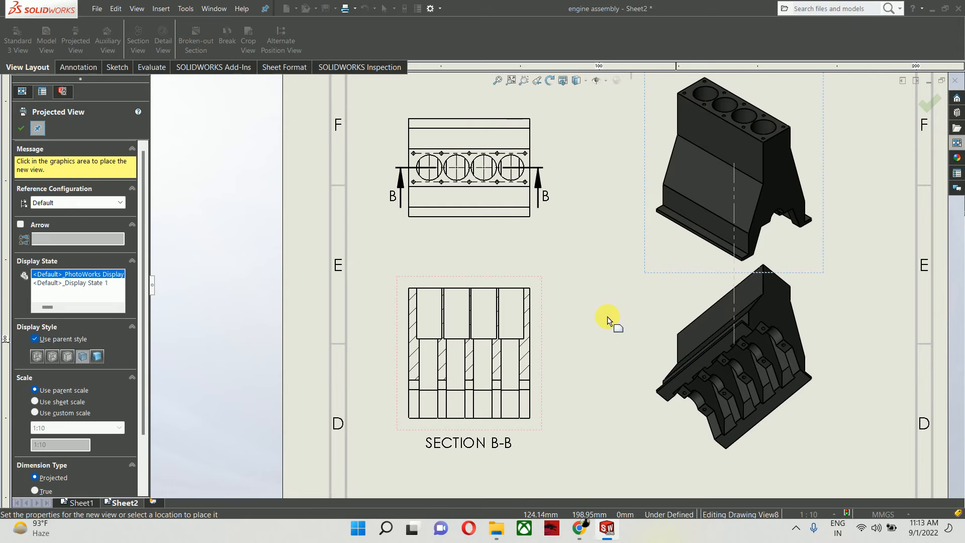
{"action": "key", "text": "Escape"}
Step: Project a side view from section B-B, place it beside the section, and set its display style to Hidden Lines Visible
{"action": "left_click", "coordinate": [533, 342]}
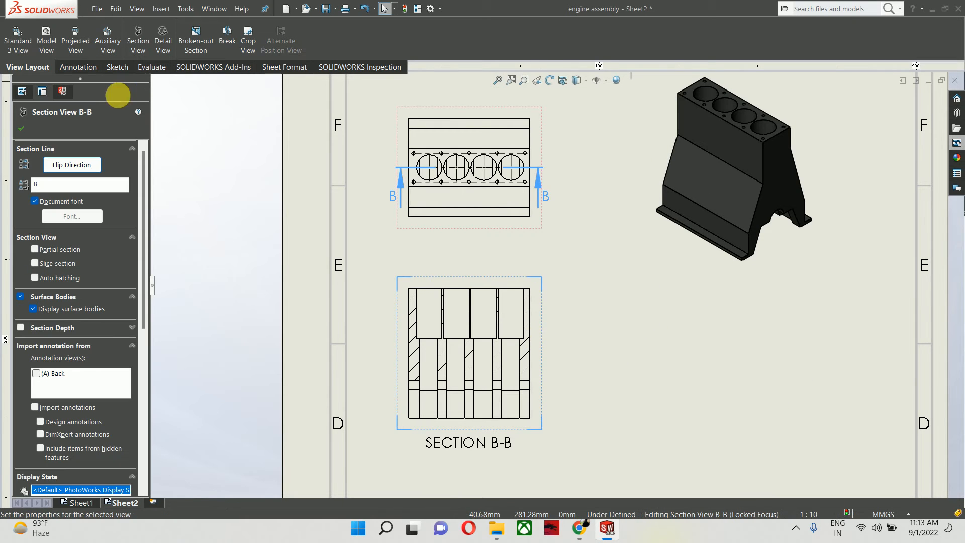
{"action": "left_click", "coordinate": [78, 46]}
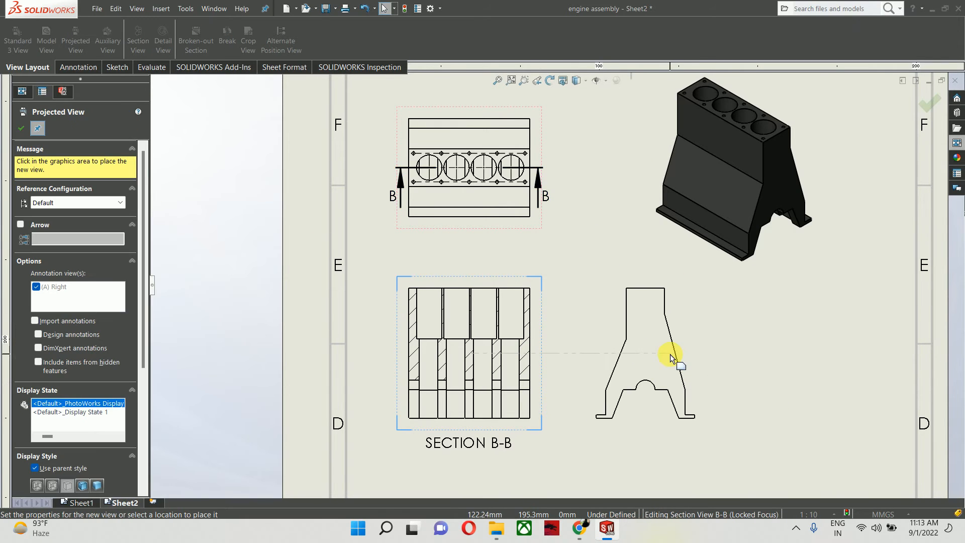
{"action": "left_click", "coordinate": [684, 348]}
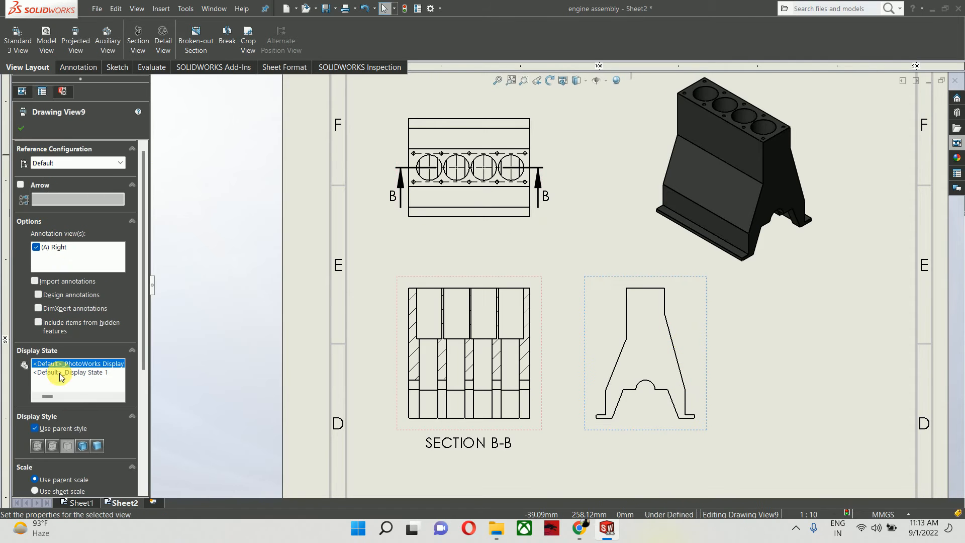
{"action": "left_click", "coordinate": [48, 451]}
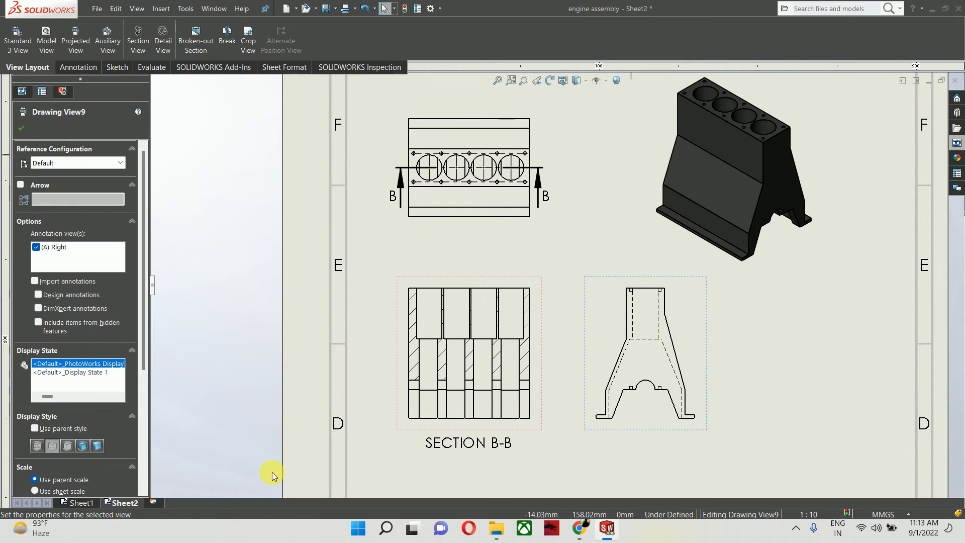
{"action": "left_click", "coordinate": [808, 398]}
{"action": "scroll", "coordinate": [623, 370], "scroll_direction": "up", "scroll_amount": 2}
{"action": "scroll", "coordinate": [623, 369], "scroll_direction": "down", "scroll_amount": 4}
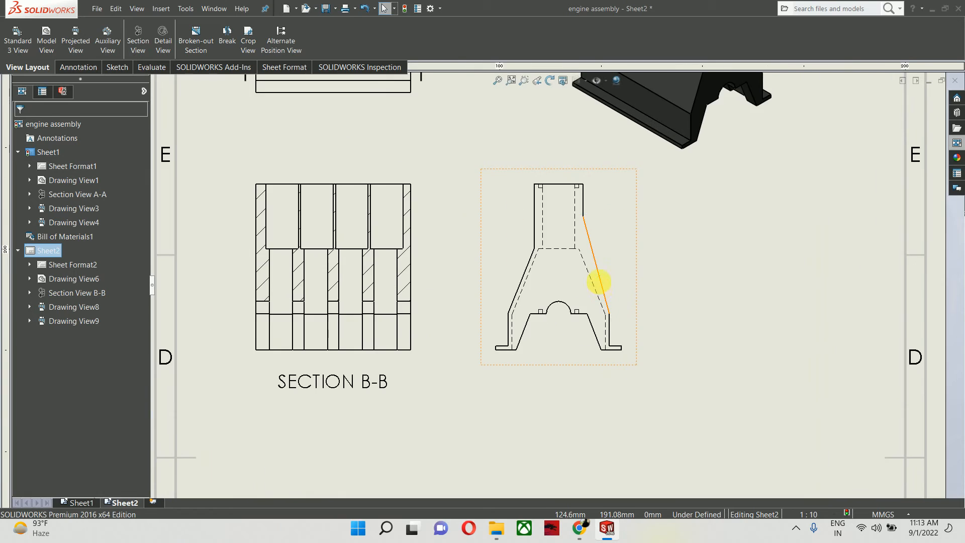
Step: Insert the cylinder block's model dimensions into the side view and move that view farther away from section B-B
{"action": "left_click", "coordinate": [550, 210]}
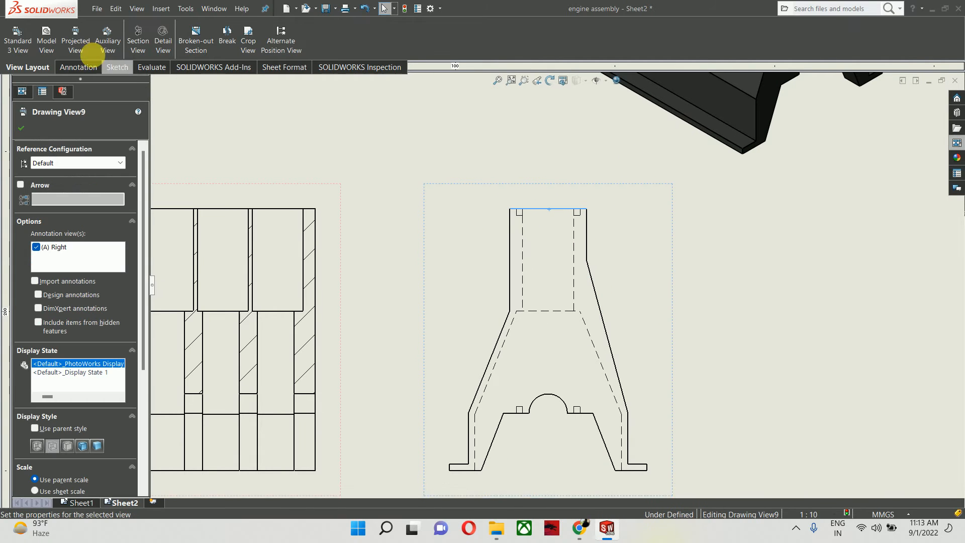
{"action": "left_click", "coordinate": [66, 70]}
{"action": "left_click", "coordinate": [71, 47]}
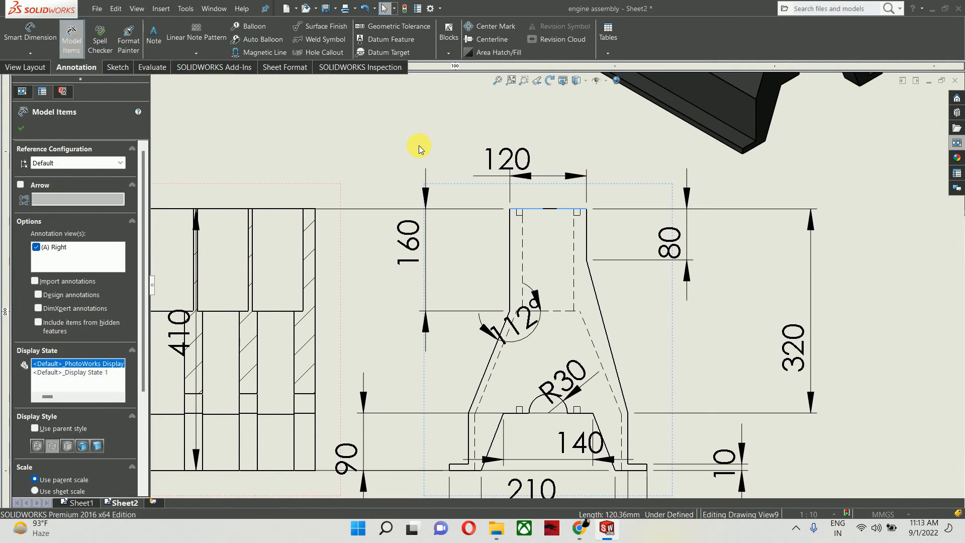
{"action": "scroll", "coordinate": [556, 216], "scroll_direction": "up", "scroll_amount": 2}
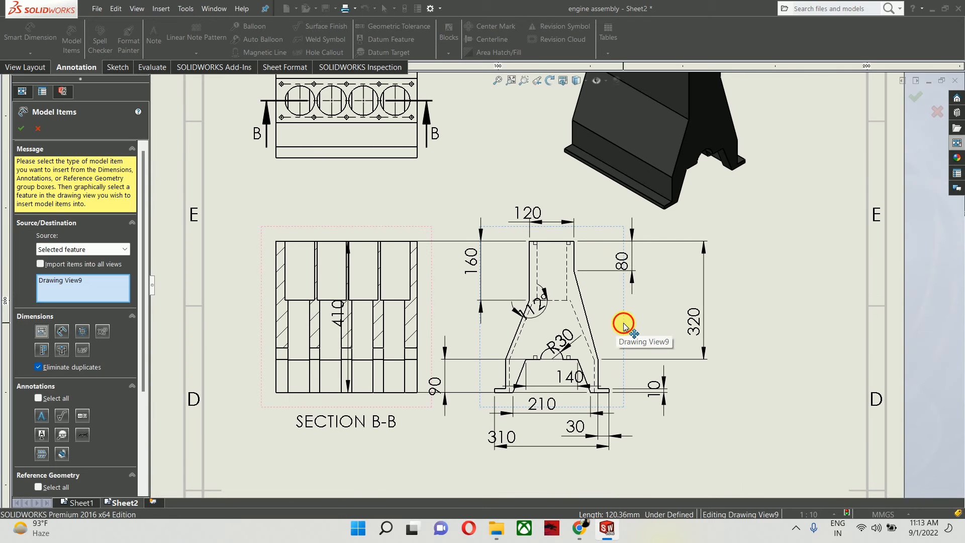
{"action": "left_click_drag", "start_coordinate": [623, 324], "coordinate": [746, 336]}
{"action": "scroll", "coordinate": [732, 322], "scroll_direction": "up", "scroll_amount": 3}
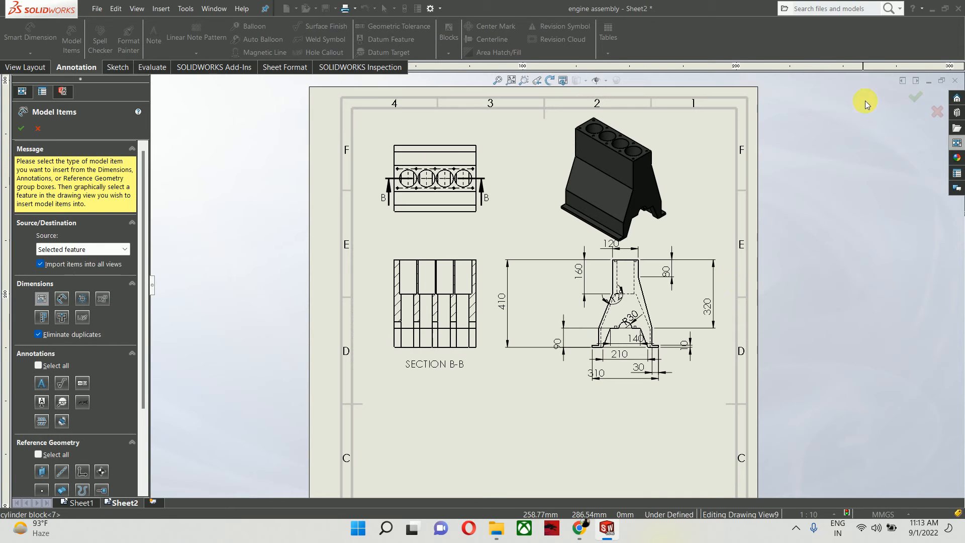
{"action": "left_click", "coordinate": [914, 95]}
Step: Shift the isometric view slightly to the right on the sheet
{"action": "scroll", "coordinate": [668, 235], "scroll_direction": "down", "scroll_amount": 2}
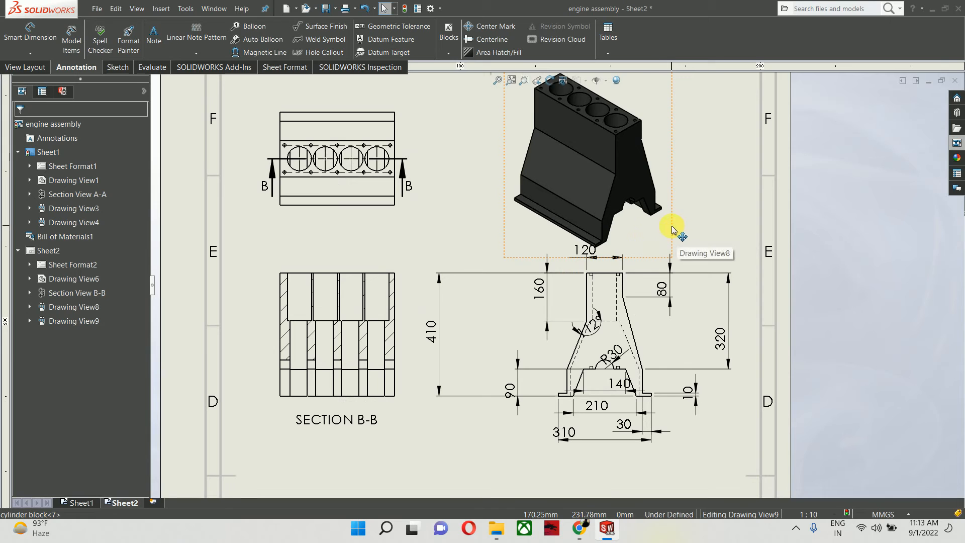
{"action": "left_click_drag", "start_coordinate": [683, 223], "coordinate": [696, 226]}
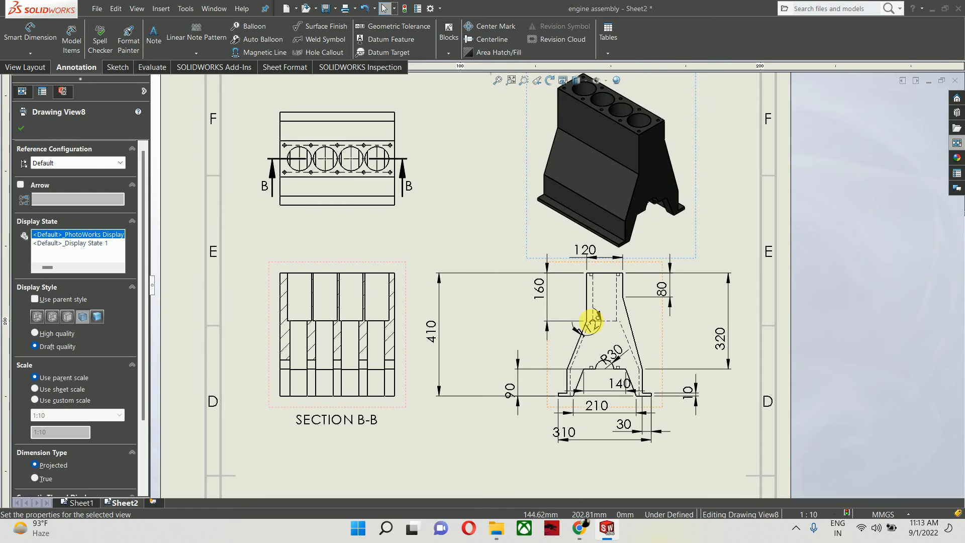
{"action": "scroll", "coordinate": [592, 321], "scroll_direction": "up", "scroll_amount": 2}
{"action": "scroll", "coordinate": [590, 328], "scroll_direction": "down", "scroll_amount": 3}
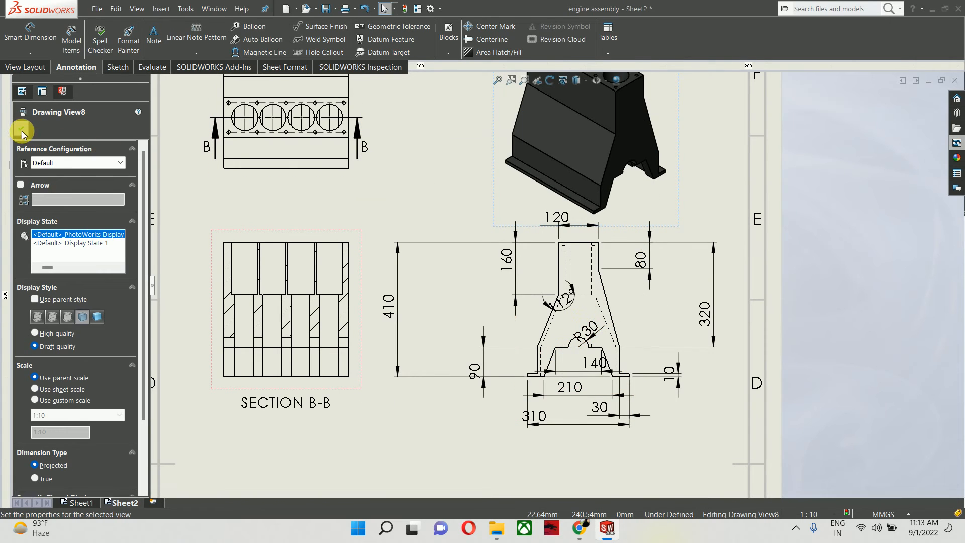
{"action": "left_click", "coordinate": [21, 131]}
Step: Move the side view's 112° angle dimension slightly lower inside the profile
{"action": "scroll", "coordinate": [566, 315], "scroll_direction": "down", "scroll_amount": 2}
{"action": "mouse_move", "coordinate": [571, 292]}
{"action": "left_mouse_down"}
{"action": "mouse_move", "coordinate": [587, 318]}
{"action": "mouse_move", "coordinate": [574, 309]}
{"action": "left_mouse_up"}
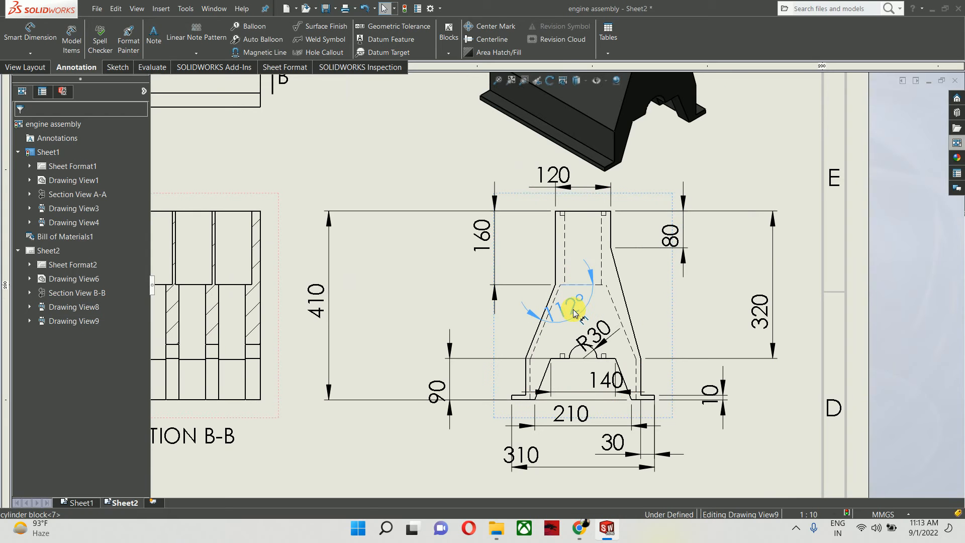
{"action": "scroll", "coordinate": [579, 333], "scroll_direction": "up", "scroll_amount": 2}
{"action": "left_click", "coordinate": [455, 256]}
{"action": "scroll", "coordinate": [445, 245], "scroll_direction": "up", "scroll_amount": 1}
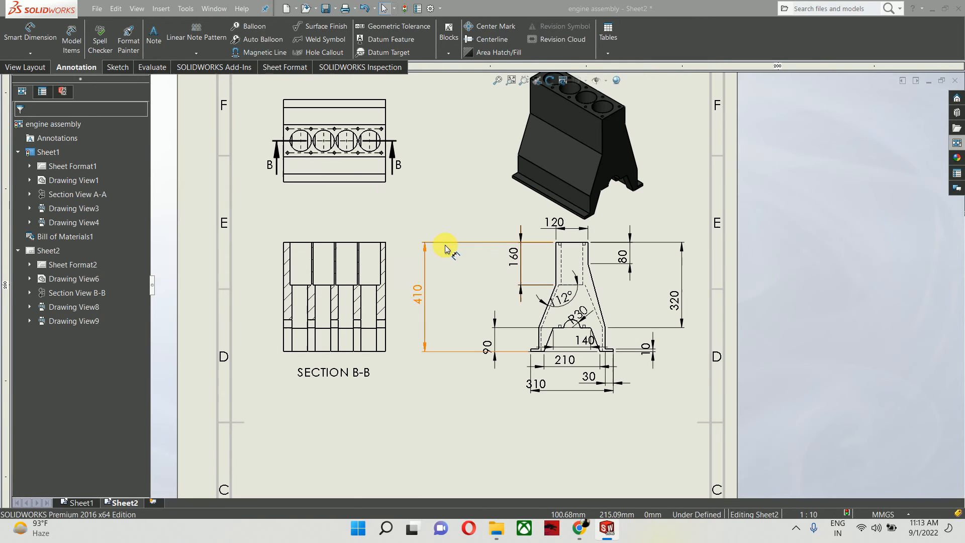
Step: Set the text height of the side view's 160 dimension to 1 mm
{"action": "left_click", "coordinate": [512, 257]}
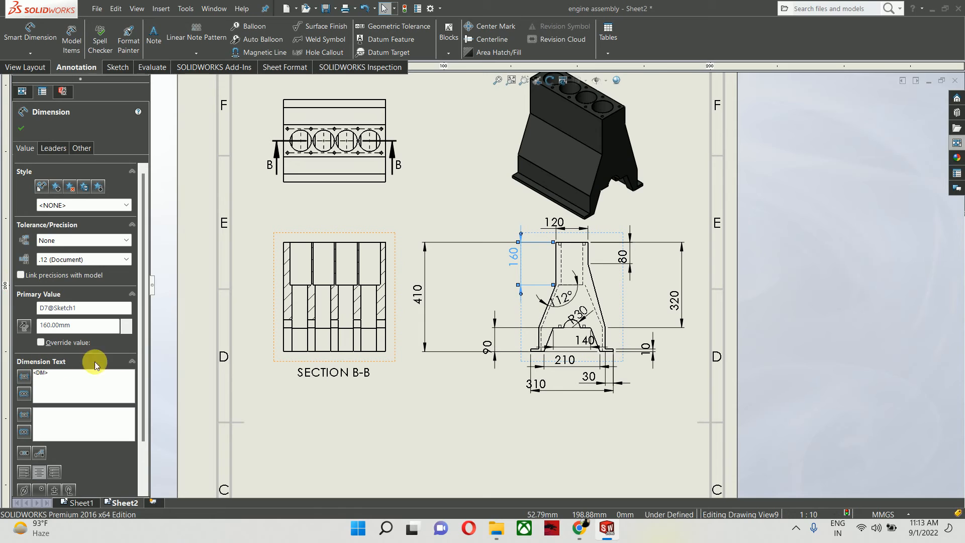
{"action": "left_click_drag", "start_coordinate": [141, 312], "coordinate": [134, 457]}
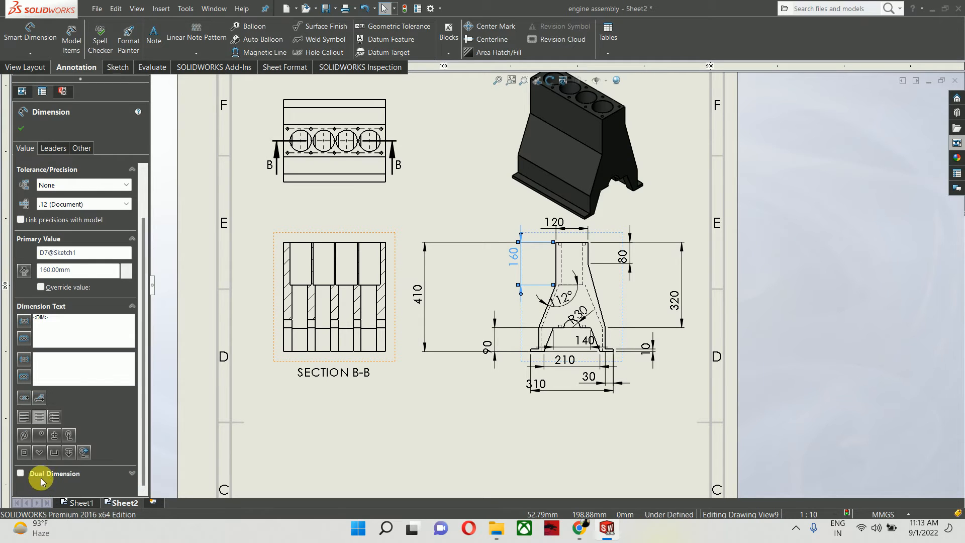
{"action": "left_click", "coordinate": [77, 150]}
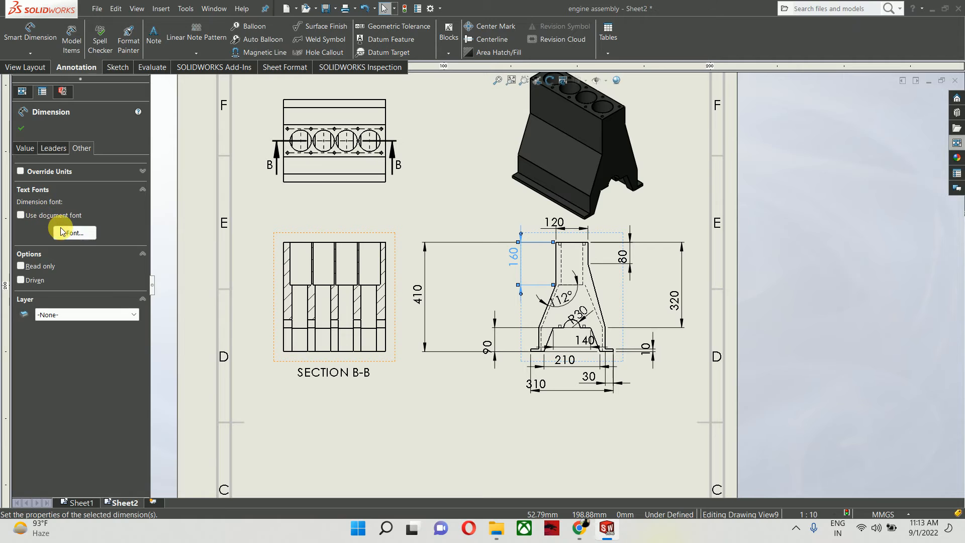
{"action": "left_click", "coordinate": [76, 233]}
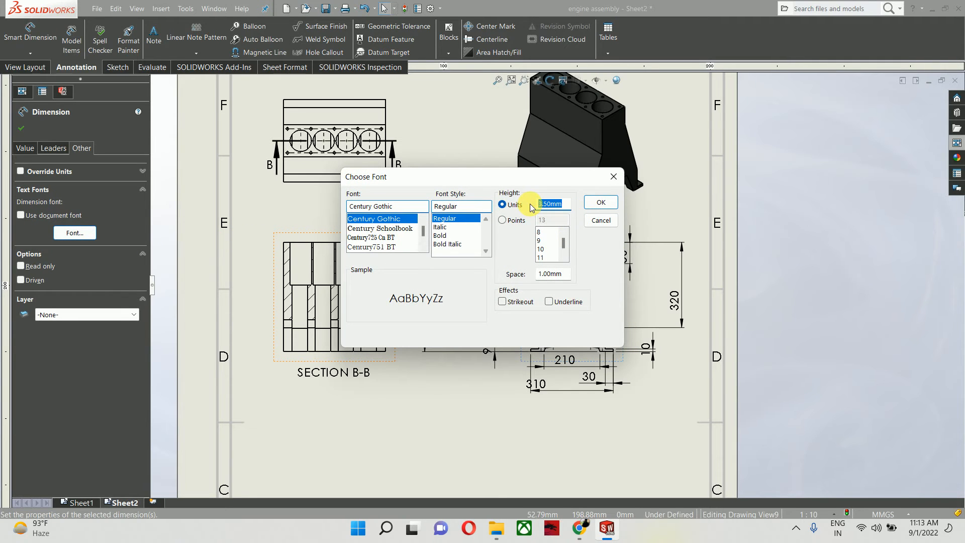
{"action": "type", "text": "1"}
{"action": "key", "text": "Return"}
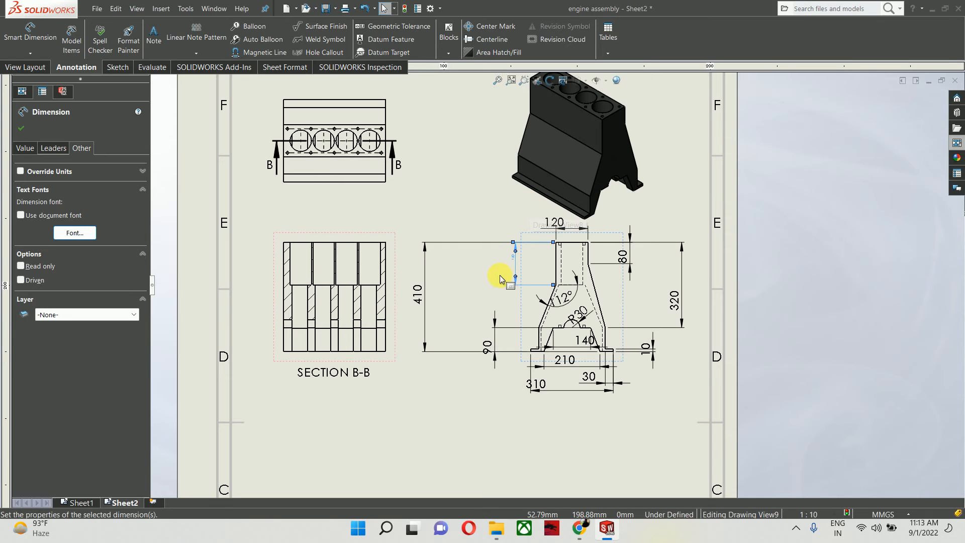
Step: Set the text height of the side view's 160 dimension to 2 mm
{"action": "left_click", "coordinate": [70, 233]}
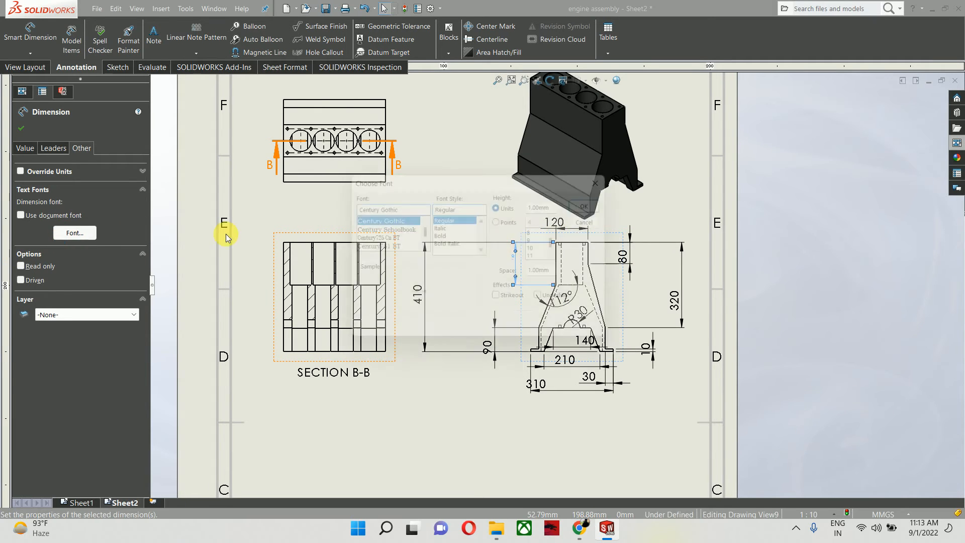
{"action": "type", "text": "2"}
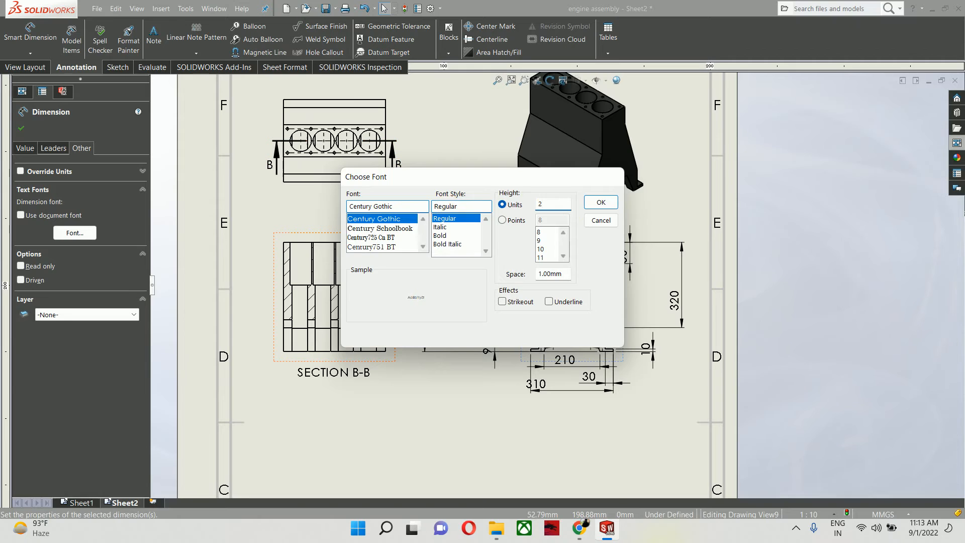
{"action": "key", "text": "Return"}
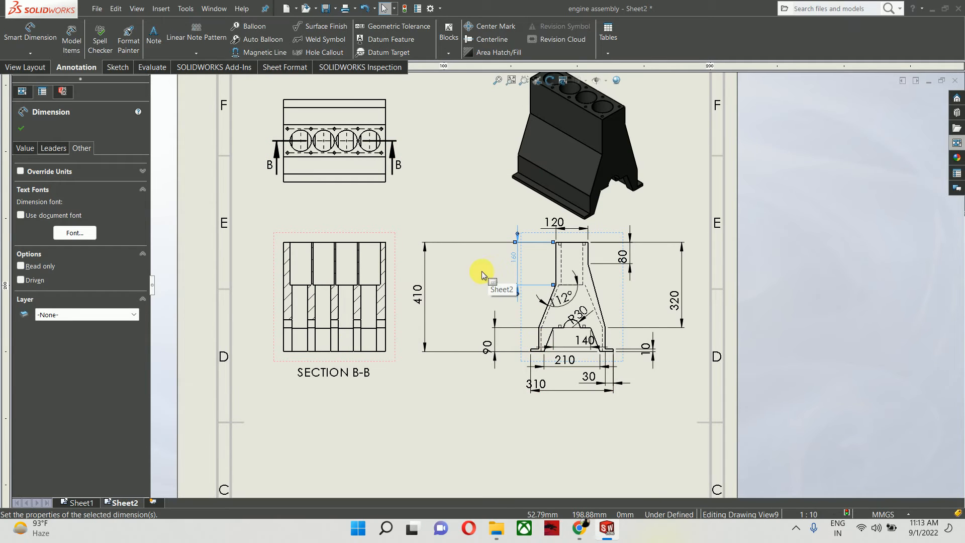
{"action": "scroll", "coordinate": [513, 260], "scroll_direction": "down", "scroll_amount": 2}
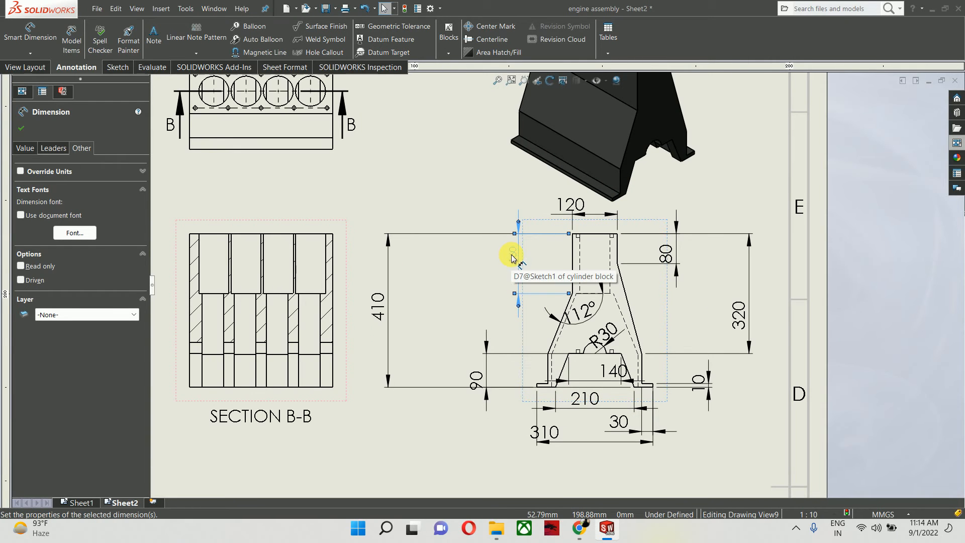
{"action": "double_click", "coordinate": [512, 257]}
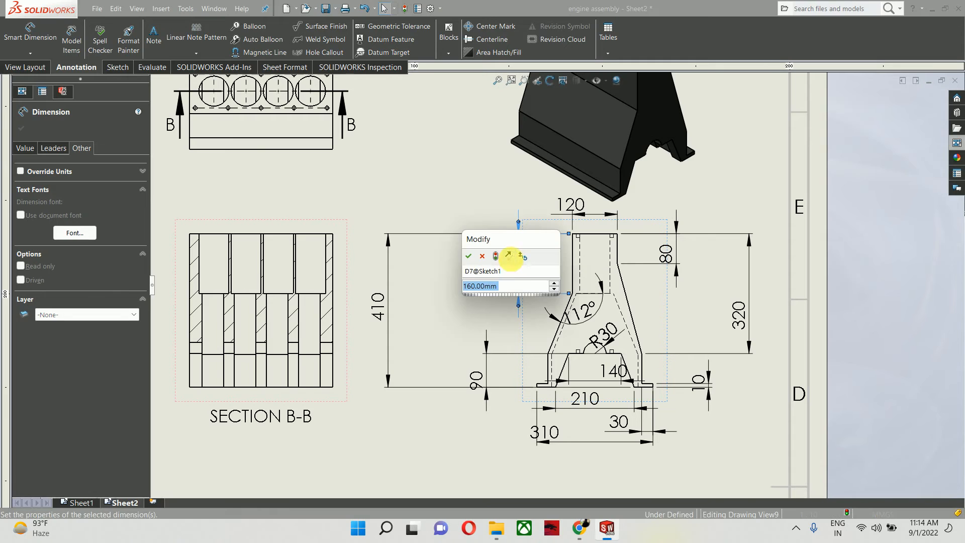
{"action": "left_click", "coordinate": [448, 304]}
Step: Flip the 160 dimension's arrows inside its extension lines and reposition the dimension slightly
{"action": "left_click", "coordinate": [520, 222]}
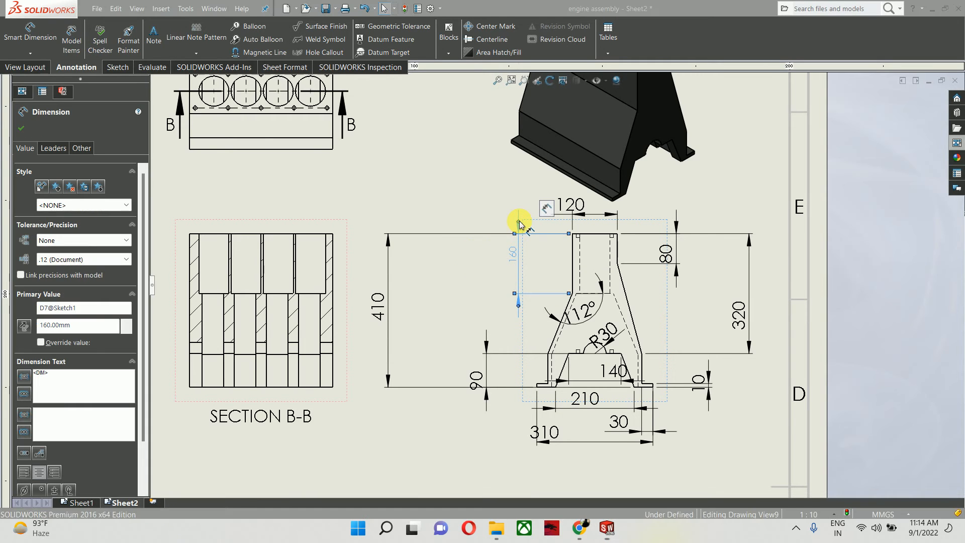
{"action": "left_click", "coordinate": [518, 221]}
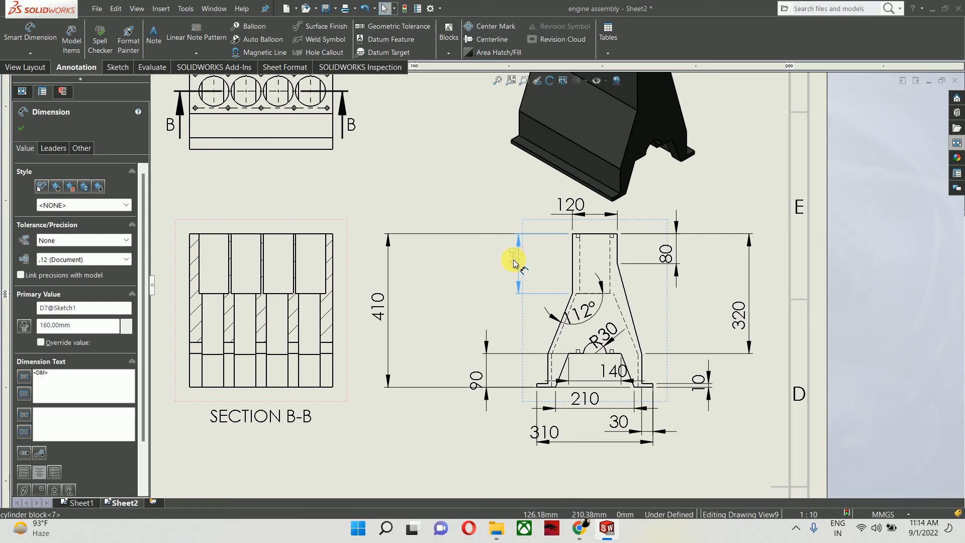
{"action": "left_click_drag", "start_coordinate": [513, 257], "coordinate": [514, 263]}
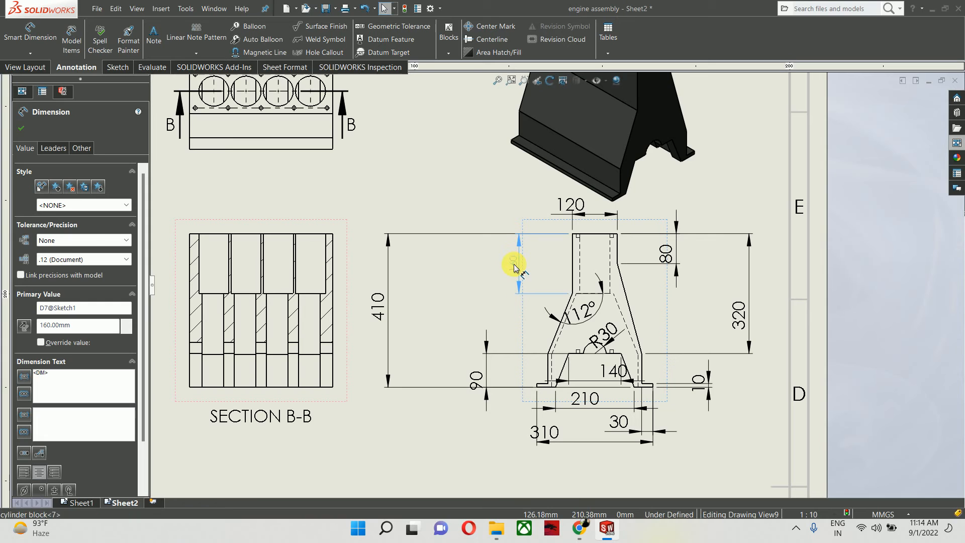
{"action": "left_click", "coordinate": [459, 276]}
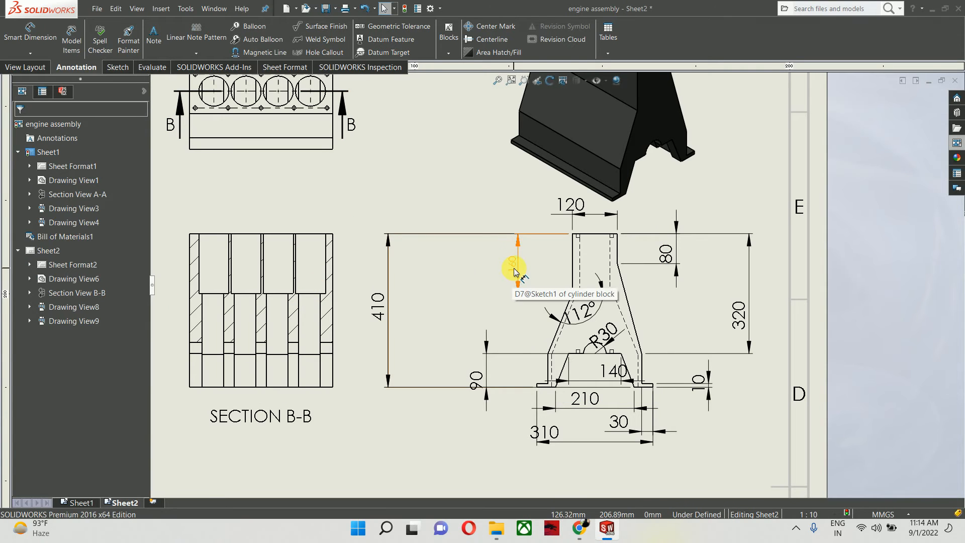
Step: Copy the 160 dimension's formatting to all other dimensions of the side view with Format Painter
{"action": "left_click", "coordinate": [513, 271]}
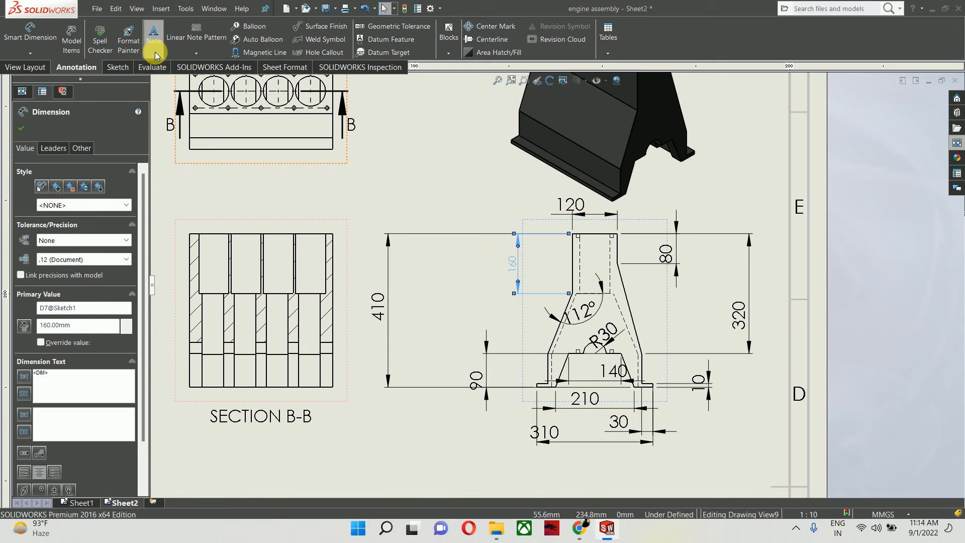
{"action": "left_click", "coordinate": [128, 40]}
{"action": "scroll", "coordinate": [491, 238], "scroll_direction": "up", "scroll_amount": 4}
{"action": "left_click_drag", "start_coordinate": [463, 230], "coordinate": [688, 413]}
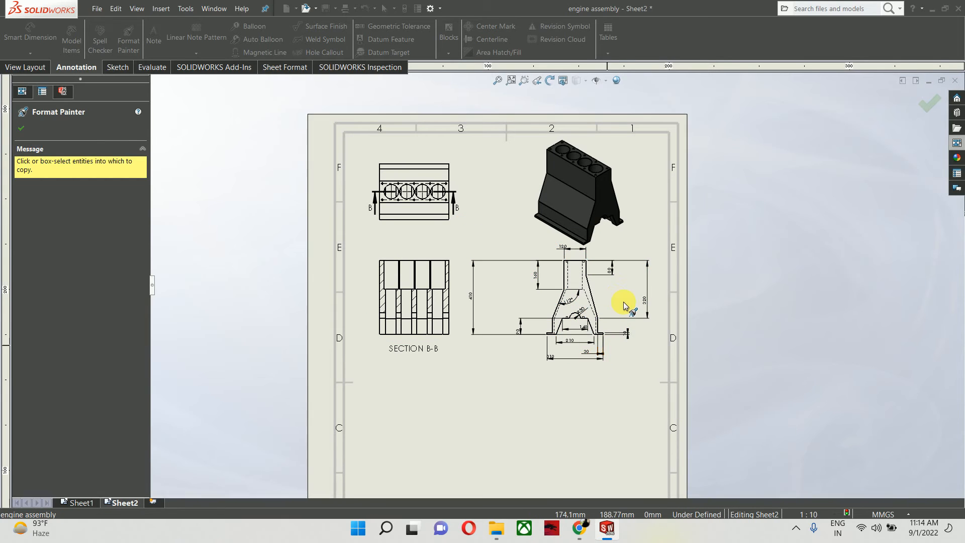
{"action": "key", "text": "Escape"}
Step: Move the 90 and 410 height dimensions closer to the side view's profile
{"action": "scroll", "coordinate": [624, 301], "scroll_direction": "down", "scroll_amount": 3}
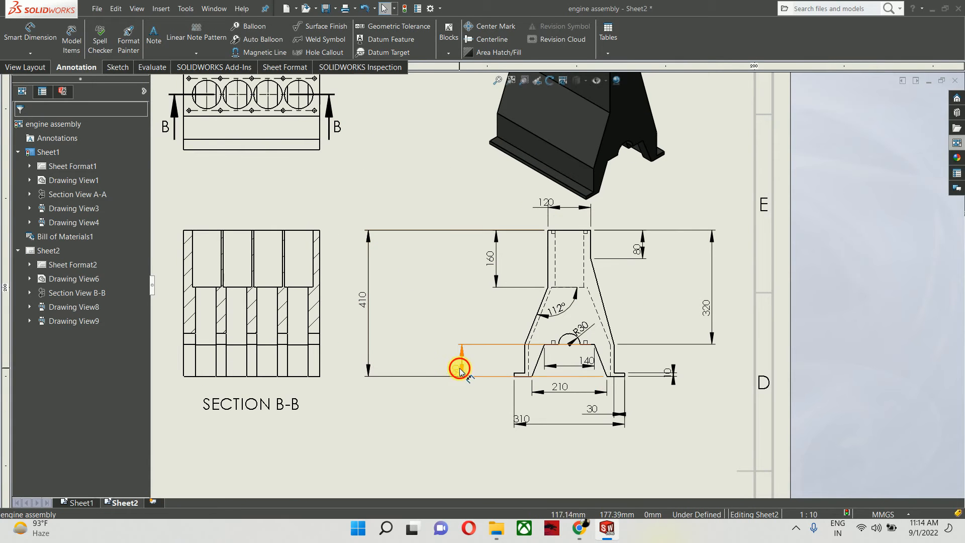
{"action": "left_click_drag", "start_coordinate": [459, 370], "coordinate": [489, 329]}
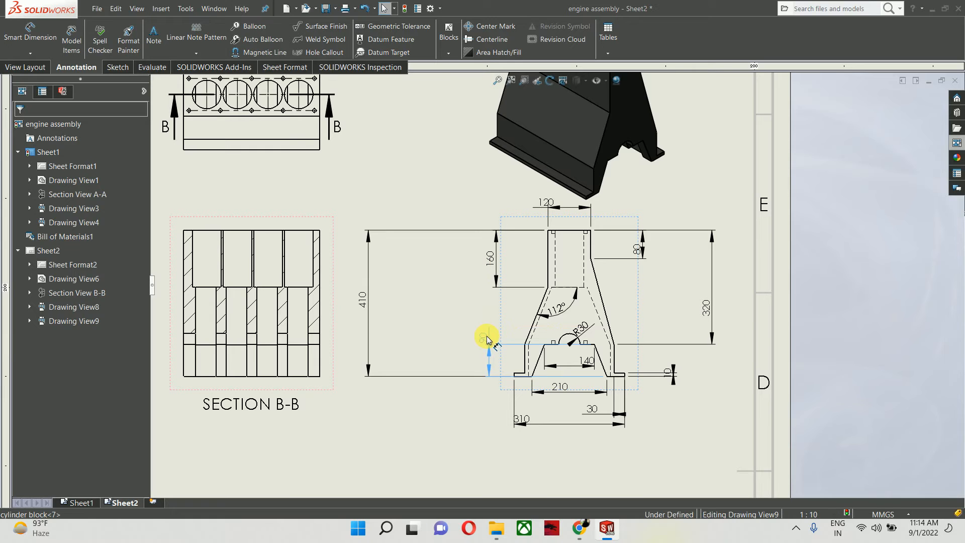
{"action": "left_click_drag", "start_coordinate": [366, 304], "coordinate": [469, 324]}
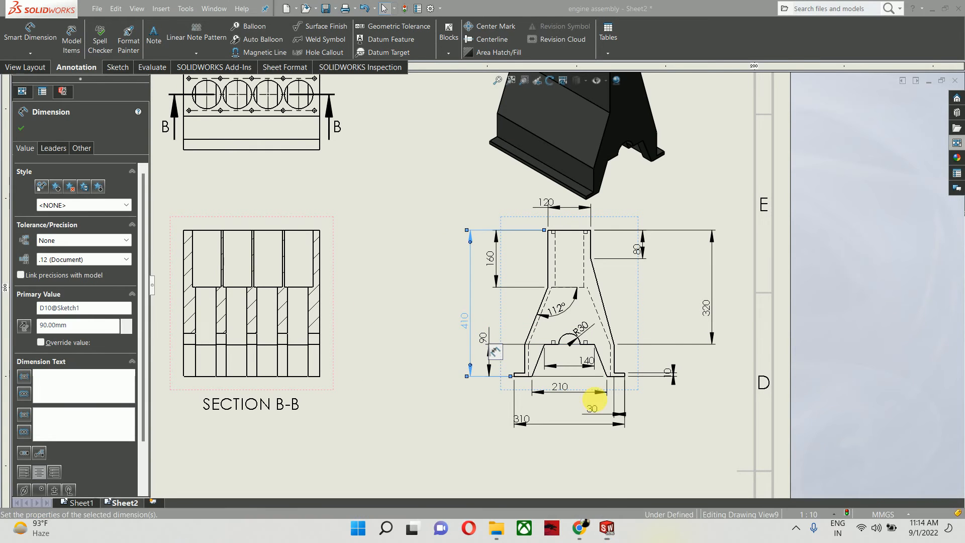
Step: Flip the arrows of the side view's 30 flange dimension outside its extension lines
{"action": "scroll", "coordinate": [594, 399], "scroll_direction": "down", "scroll_amount": 2}
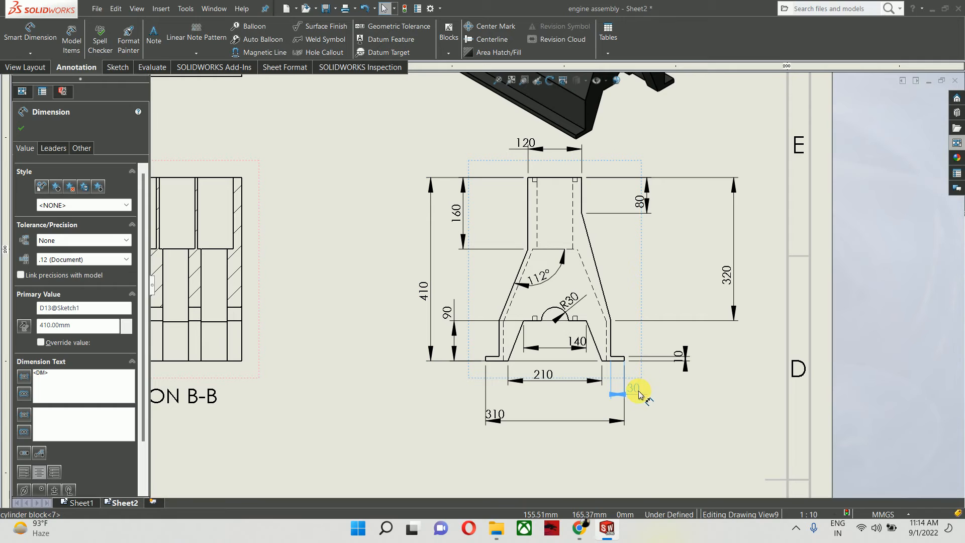
{"action": "left_click", "coordinate": [617, 400]}
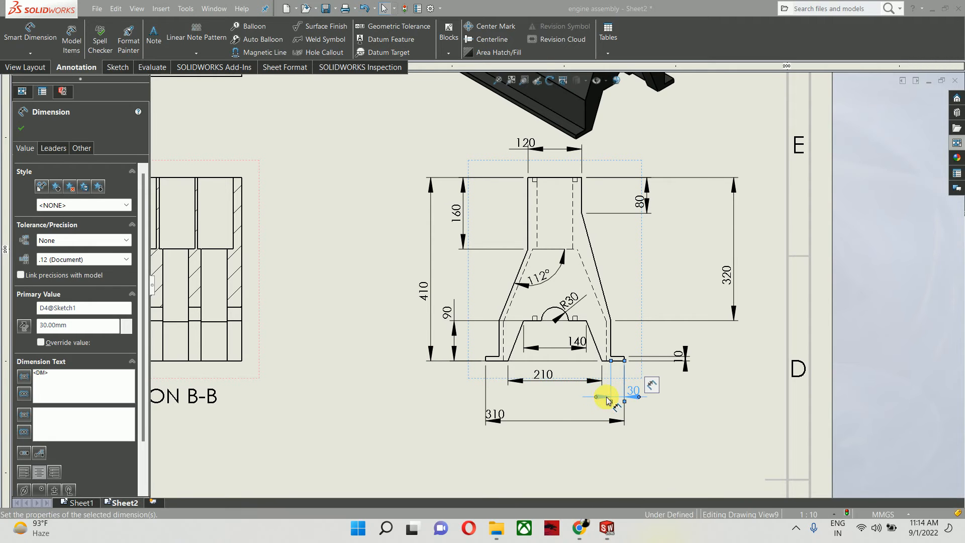
{"action": "left_click", "coordinate": [548, 411]}
Step: Centre the 140 dimension's text and move the R30 radius dimension below the arc, inside the side view's cut-out
{"action": "scroll", "coordinate": [571, 368], "scroll_direction": "down", "scroll_amount": 2}
{"action": "left_click_drag", "start_coordinate": [579, 329], "coordinate": [539, 330]}
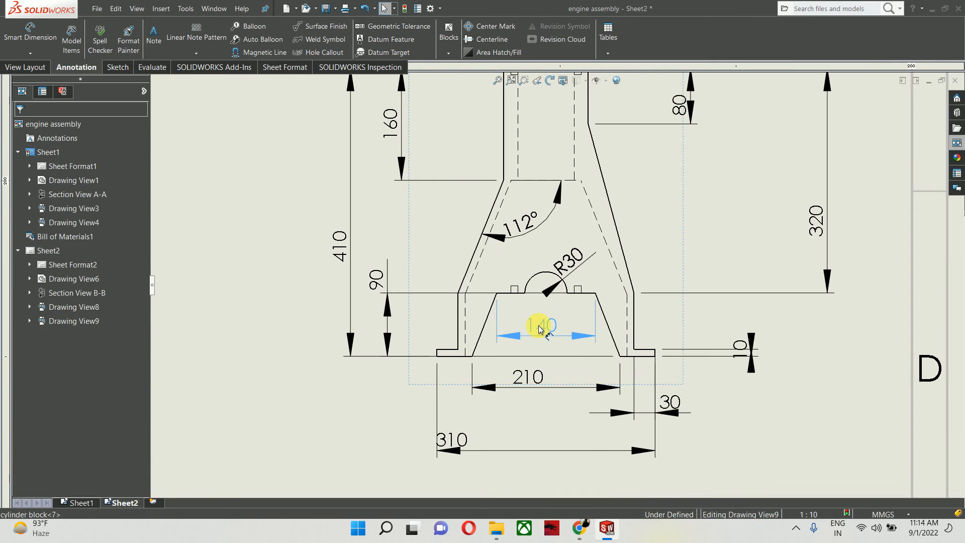
{"action": "mouse_move", "coordinate": [572, 260]}
{"action": "left_mouse_down"}
{"action": "mouse_move", "coordinate": [632, 226]}
{"action": "mouse_move", "coordinate": [526, 304]}
{"action": "mouse_move", "coordinate": [525, 318]}
{"action": "mouse_move", "coordinate": [526, 298]}
{"action": "mouse_move", "coordinate": [513, 309]}
{"action": "left_mouse_up"}
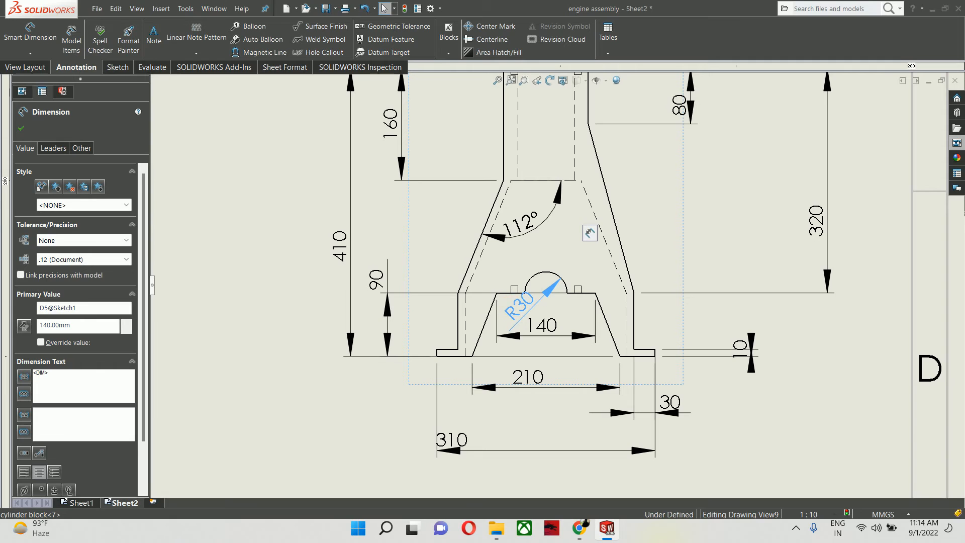
Step: Move the 320 and 80 dimensions closer to the side view's profile and centre the 120 width dimension with outward arrows
{"action": "scroll", "coordinate": [556, 284], "scroll_direction": "up", "scroll_amount": 3}
{"action": "mouse_move", "coordinate": [705, 252]}
{"action": "left_mouse_down"}
{"action": "mouse_move", "coordinate": [641, 246]}
{"action": "mouse_move", "coordinate": [644, 229]}
{"action": "left_mouse_up"}
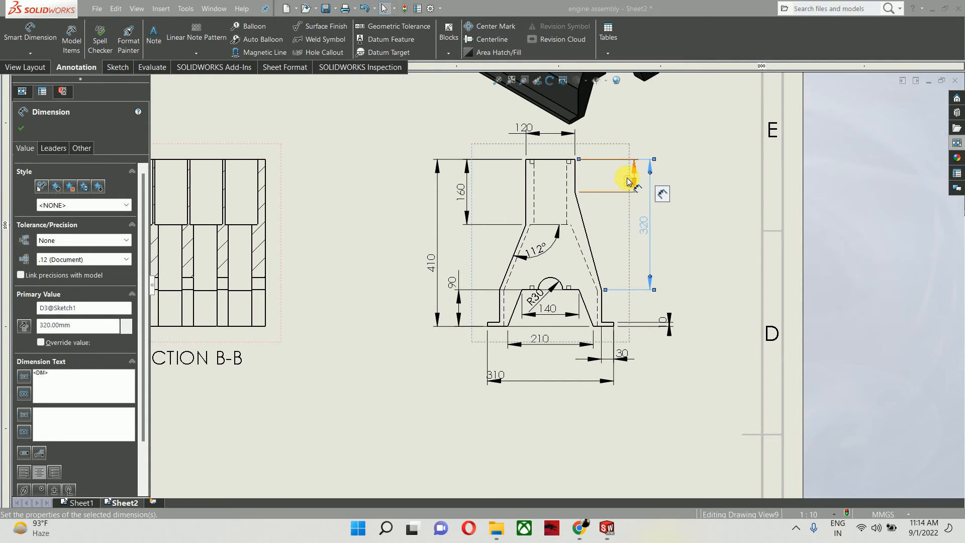
{"action": "left_click_drag", "start_coordinate": [628, 181], "coordinate": [592, 178]}
{"action": "left_click_drag", "start_coordinate": [517, 129], "coordinate": [544, 139]}
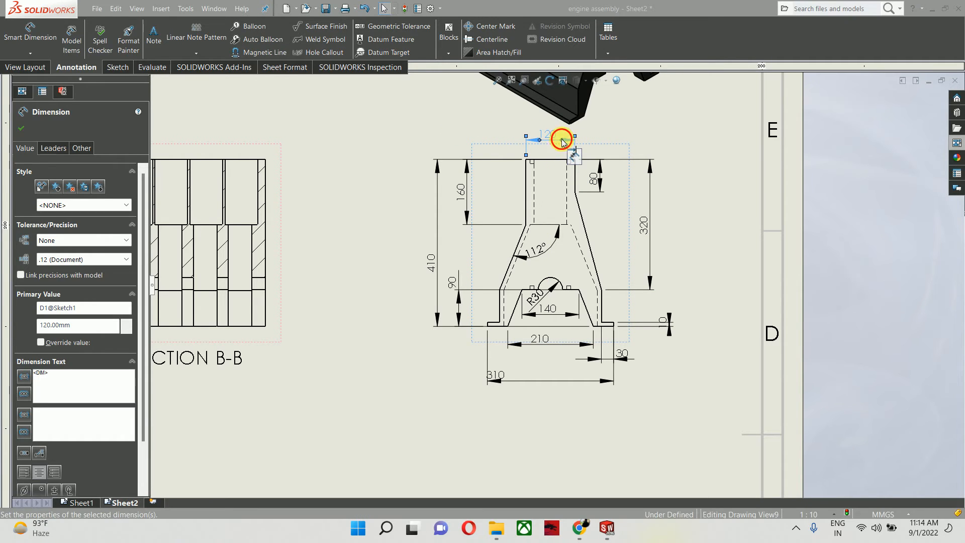
{"action": "left_click", "coordinate": [710, 226]}
Step: Flip the 90 dimension's arrows outside and place its text between the extension lines, closer to the profile
{"action": "scroll", "coordinate": [525, 213], "scroll_direction": "down", "scroll_amount": 1}
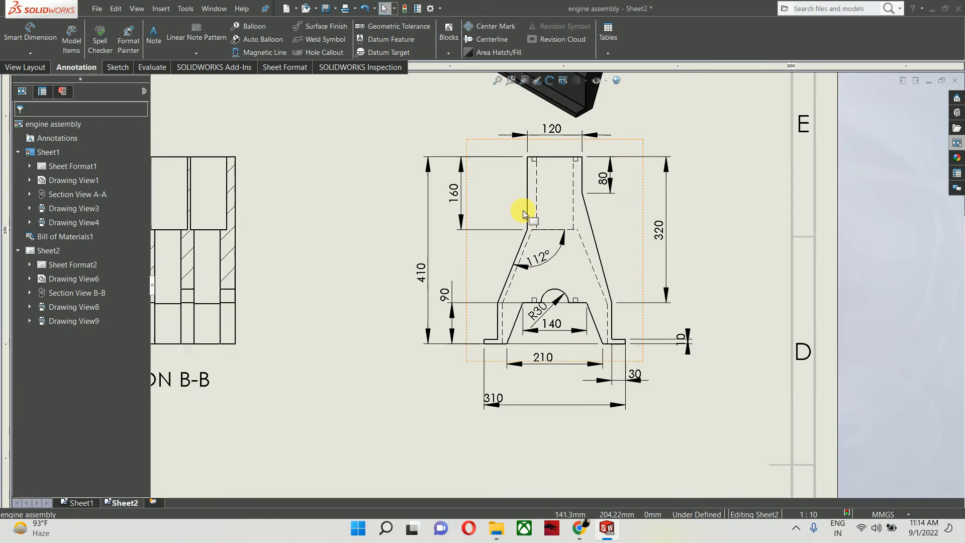
{"action": "scroll", "coordinate": [524, 213], "scroll_direction": "down", "scroll_amount": 1}
{"action": "left_click", "coordinate": [444, 336]}
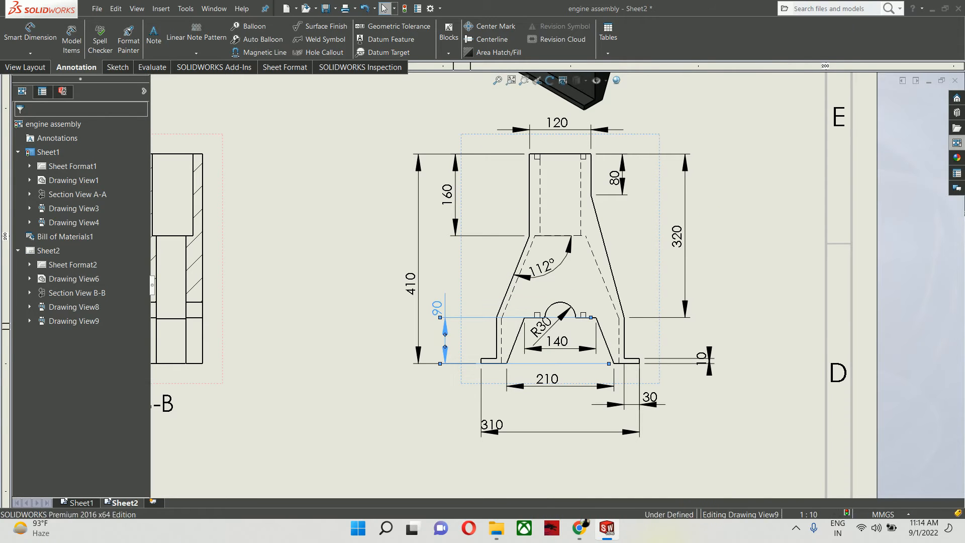
{"action": "left_click", "coordinate": [447, 326]}
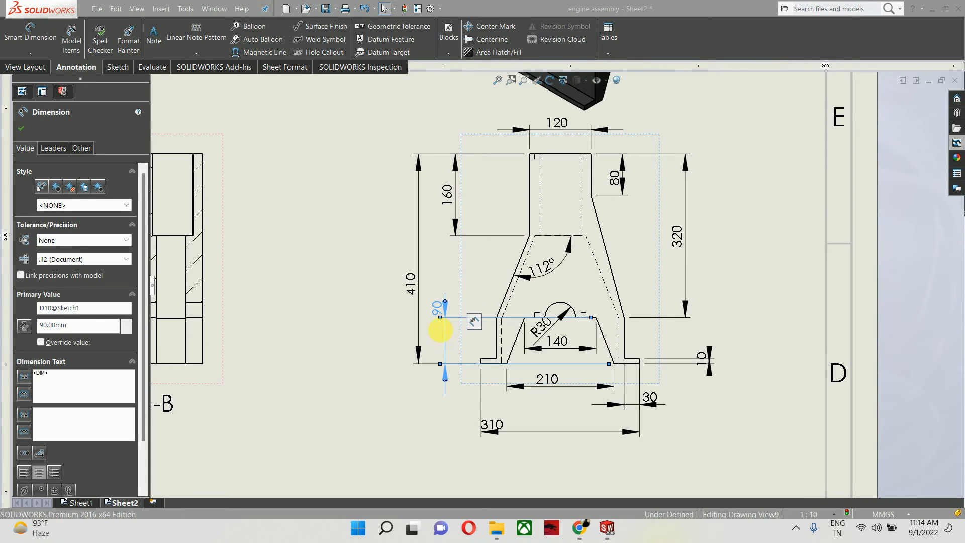
{"action": "mouse_move", "coordinate": [444, 333]}
{"action": "left_mouse_down"}
{"action": "mouse_move", "coordinate": [444, 354]}
{"action": "mouse_move", "coordinate": [453, 342]}
{"action": "left_mouse_up"}
Step: Centre the 310 dimension closer beneath the side view and move the 30 dimension above the base flange
{"action": "left_click_drag", "start_coordinate": [495, 425], "coordinate": [568, 417]}
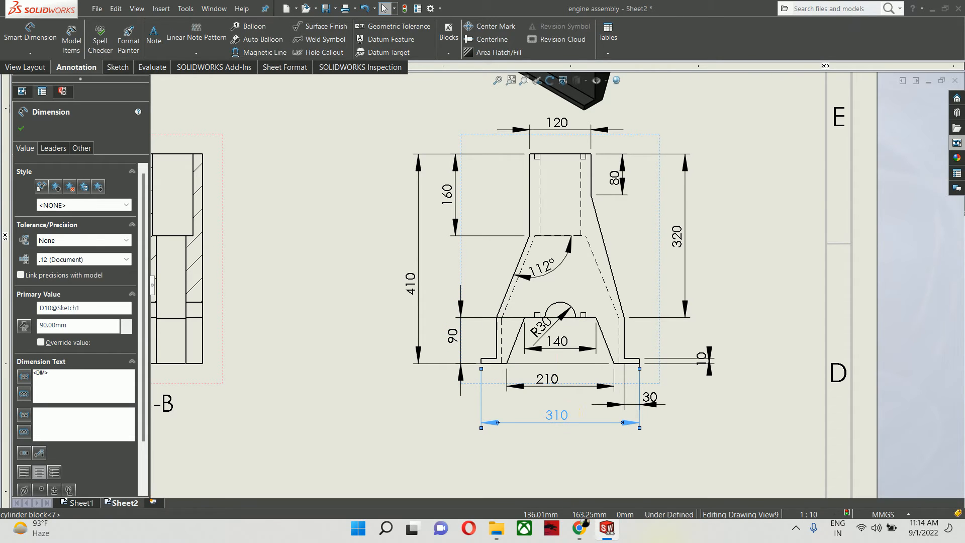
{"action": "left_click", "coordinate": [726, 427]}
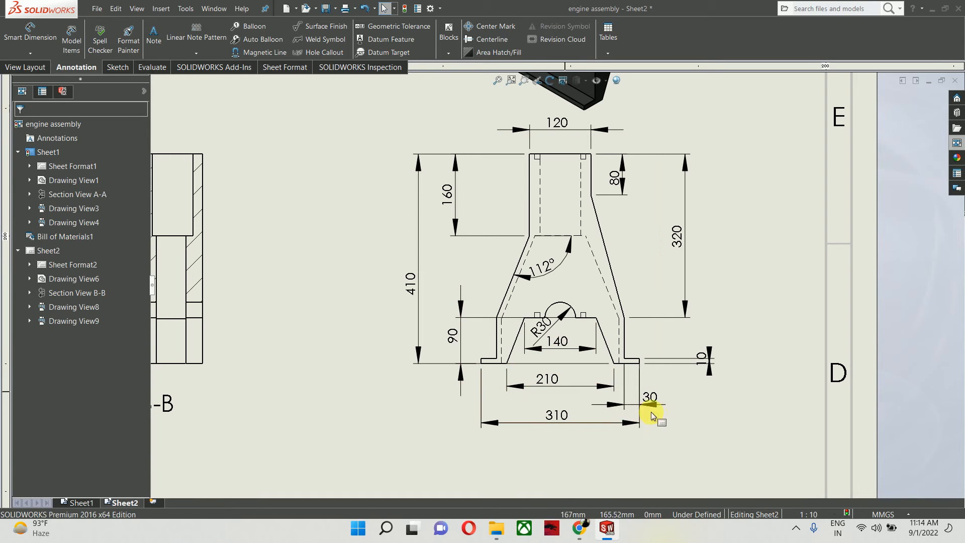
{"action": "mouse_move", "coordinate": [649, 398]}
{"action": "left_mouse_down"}
{"action": "mouse_move", "coordinate": [651, 335]}
{"action": "mouse_move", "coordinate": [653, 344]}
{"action": "left_mouse_up"}
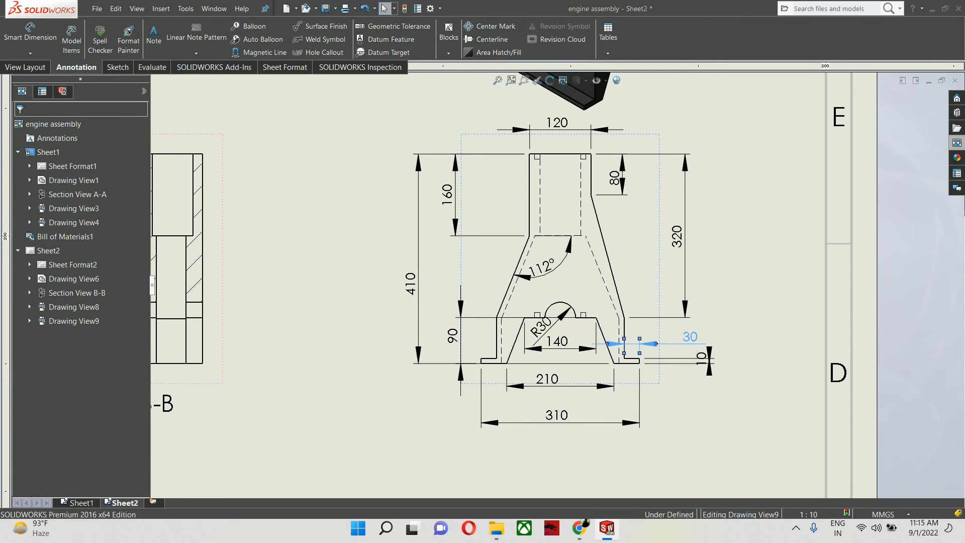
Step: Stack the 140 and 210 dimensions below the side view's base and turn the R30 dimension upright beneath the arc
{"action": "left_click_drag", "start_coordinate": [548, 400], "coordinate": [559, 403]}
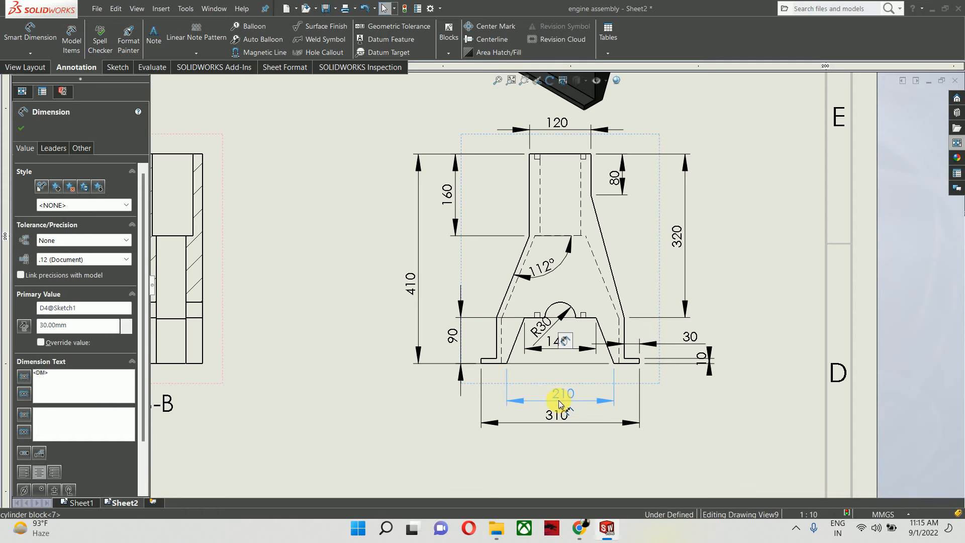
{"action": "left_click_drag", "start_coordinate": [556, 346], "coordinate": [555, 379]}
{"action": "scroll", "coordinate": [547, 325], "scroll_direction": "down", "scroll_amount": 3}
{"action": "left_click_drag", "start_coordinate": [543, 332], "coordinate": [560, 348]}
{"action": "left_click", "coordinate": [782, 276]}
{"action": "scroll", "coordinate": [614, 276], "scroll_direction": "up", "scroll_amount": 5}
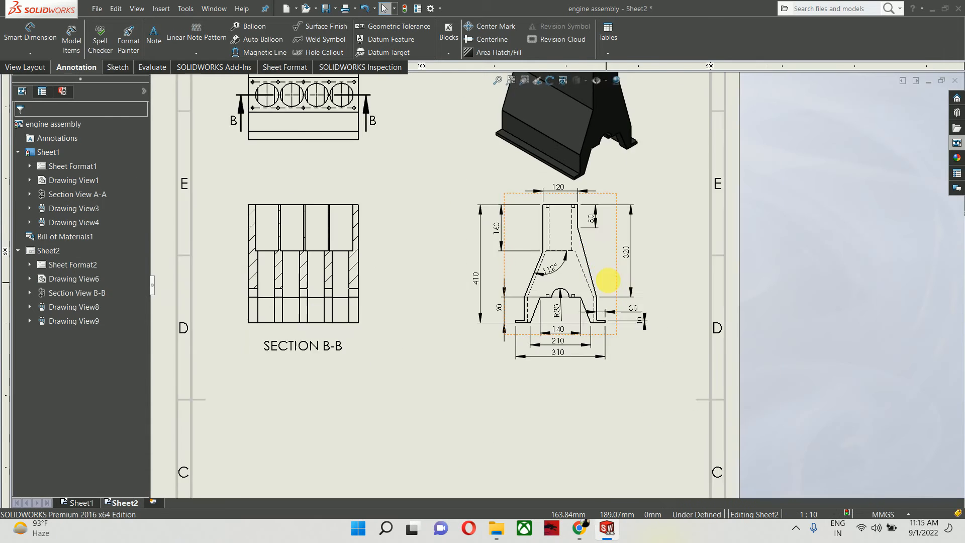
Step: Flip the 80 dimension's arrows outside its extension lines and move it slightly away from the profile
{"action": "scroll", "coordinate": [576, 221], "scroll_direction": "down", "scroll_amount": 6}
{"action": "left_click", "coordinate": [587, 229]}
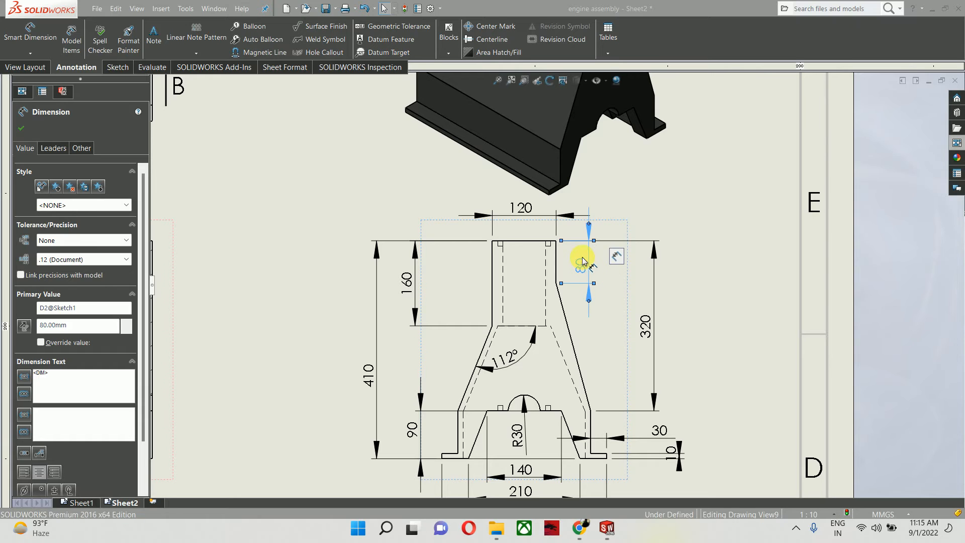
{"action": "left_click_drag", "start_coordinate": [582, 267], "coordinate": [609, 266]}
{"action": "left_click", "coordinate": [710, 323]}
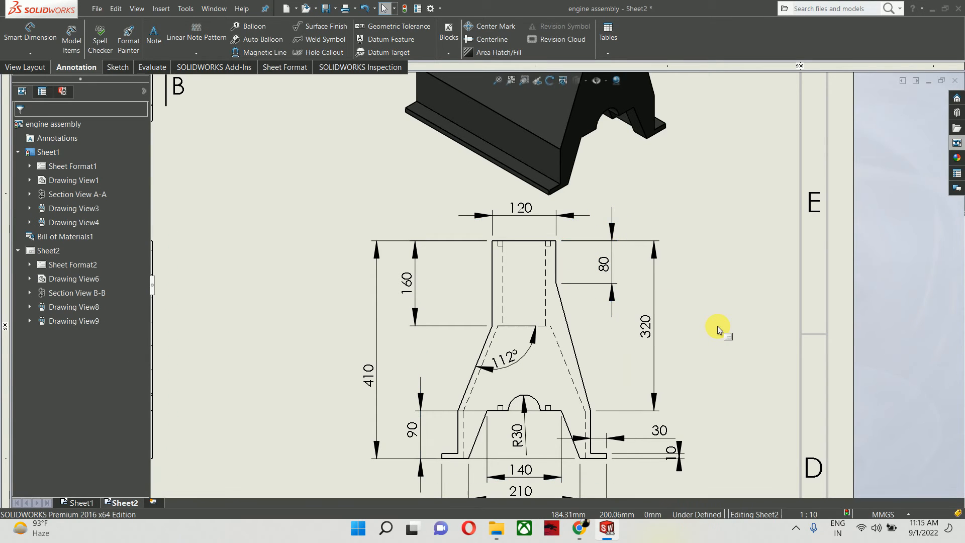
Step: Move the 320 and 160 height dimensions closer to the side view's profile, keeping the 160 arrows inside
{"action": "left_click_drag", "start_coordinate": [646, 327], "coordinate": [640, 327]}
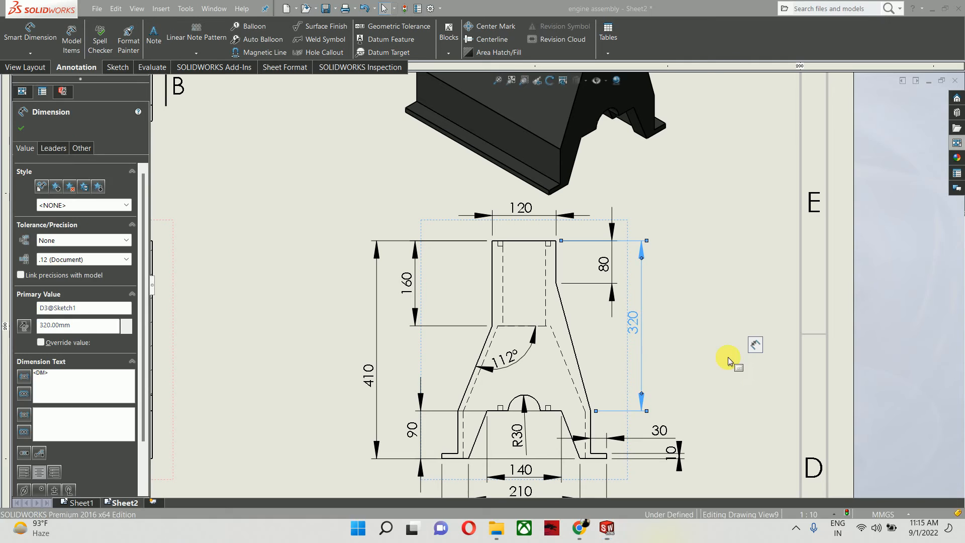
{"action": "left_click", "coordinate": [734, 357]}
{"action": "left_click_drag", "start_coordinate": [408, 286], "coordinate": [459, 274]}
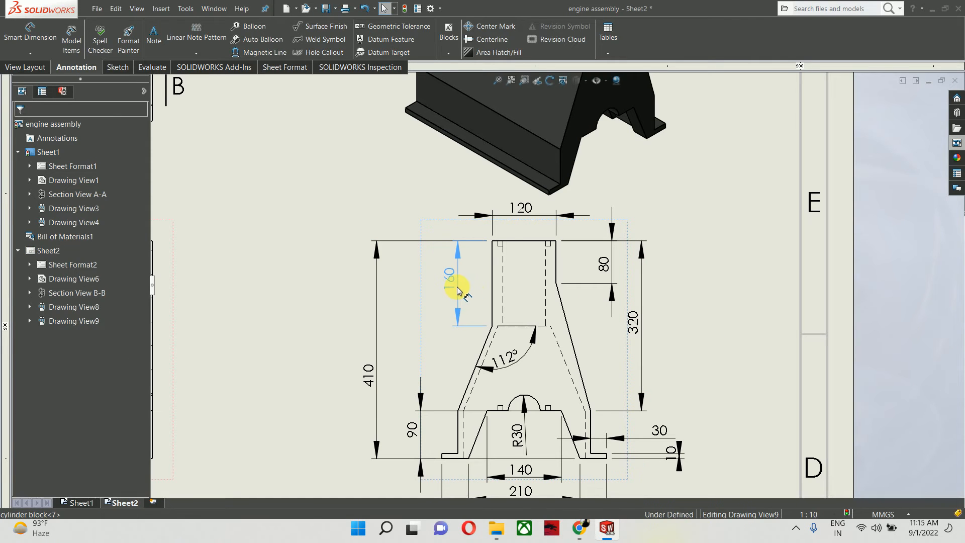
{"action": "left_click", "coordinate": [458, 258]}
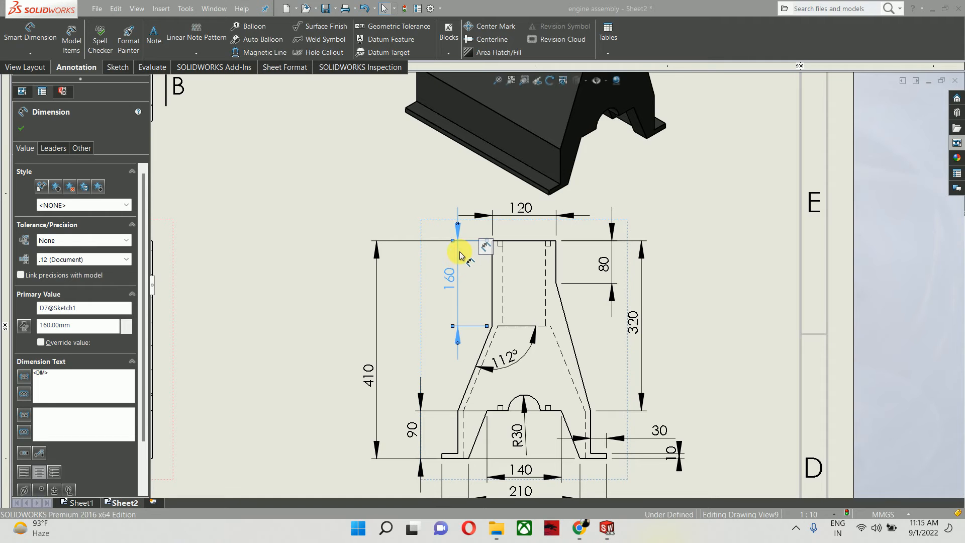
{"action": "left_click", "coordinate": [397, 316]}
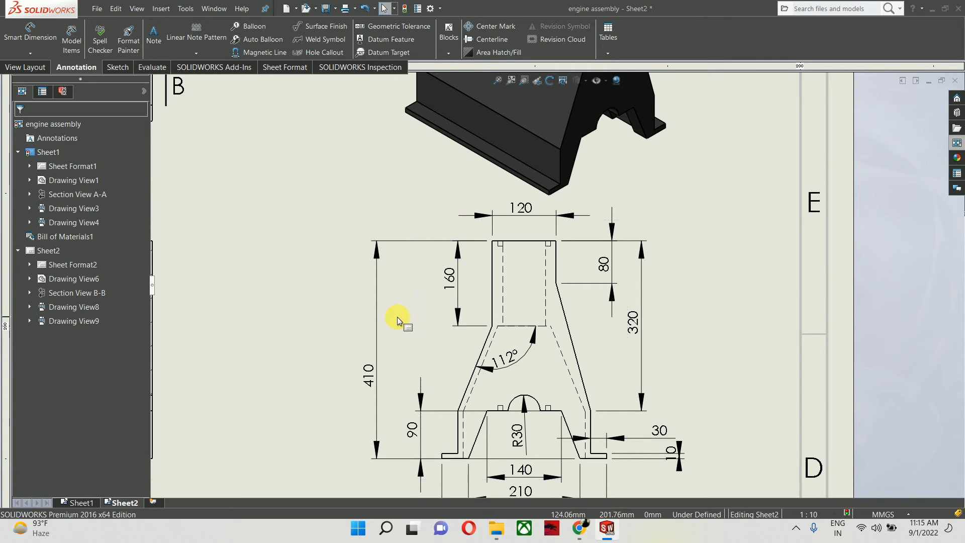
Step: Insert model dimensions for the lower cylinder bore feature selected in section view B-B, importing them into all views
{"action": "scroll", "coordinate": [553, 298], "scroll_direction": "up", "scroll_amount": 3}
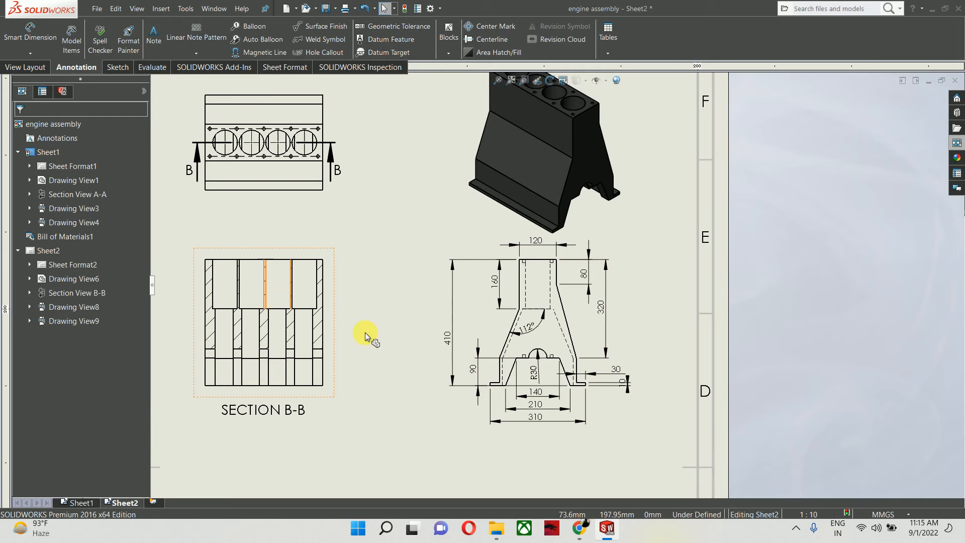
{"action": "scroll", "coordinate": [372, 329], "scroll_direction": "up", "scroll_amount": 2}
{"action": "scroll", "coordinate": [381, 273], "scroll_direction": "down", "scroll_amount": 5}
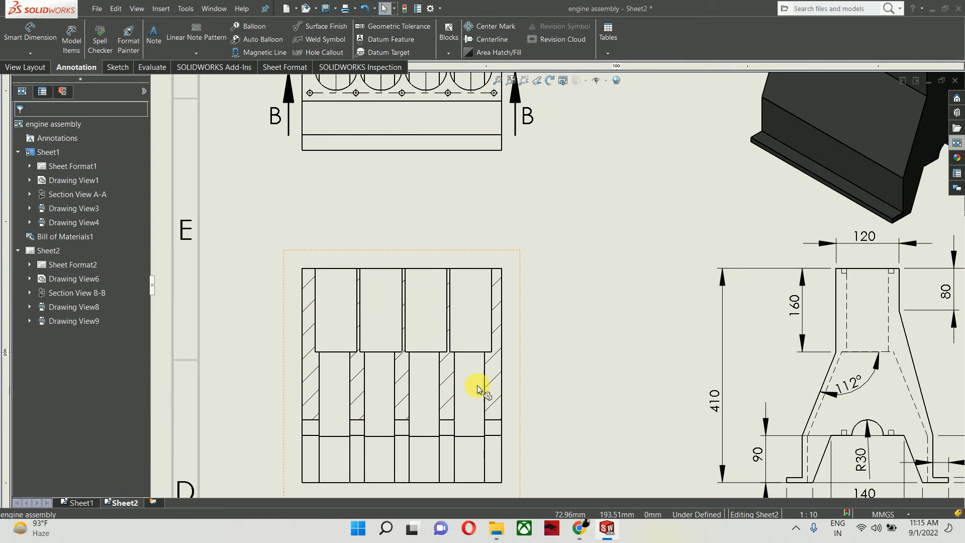
{"action": "left_click", "coordinate": [487, 372]}
{"action": "left_click", "coordinate": [226, 177]}
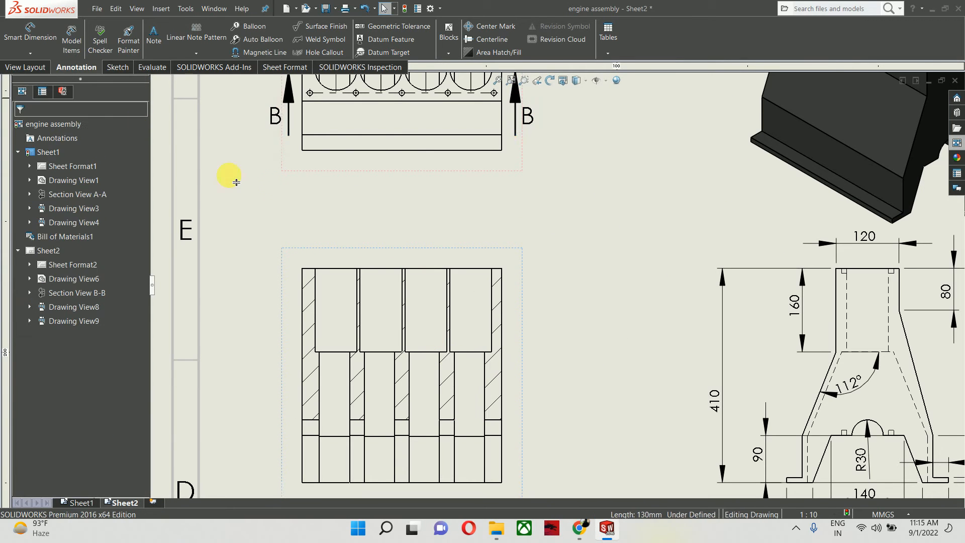
{"action": "left_click", "coordinate": [75, 52]}
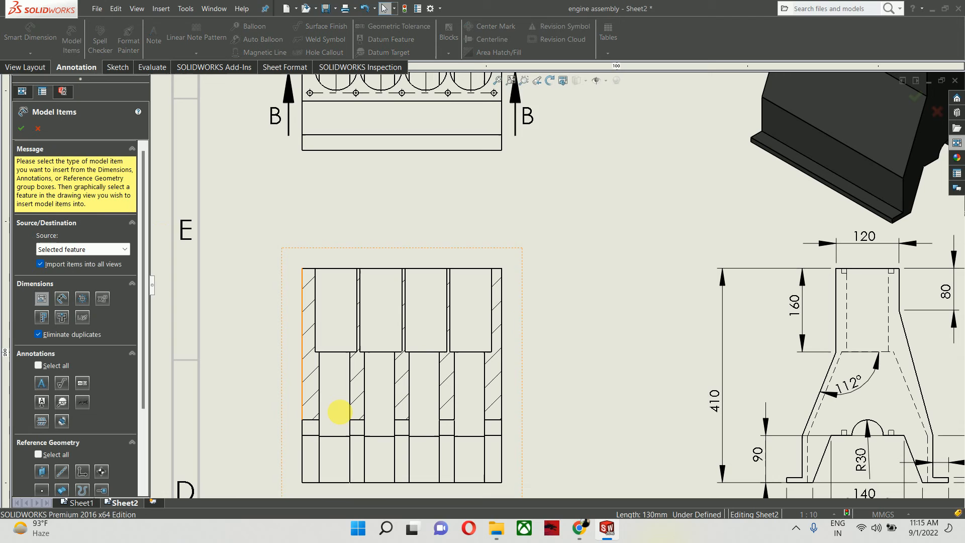
{"action": "left_click", "coordinate": [486, 377]}
Step: Move the top view's 59 dimension above the view and its 60 dimension clear of the outline
{"action": "scroll", "coordinate": [490, 362], "scroll_direction": "up", "scroll_amount": 3}
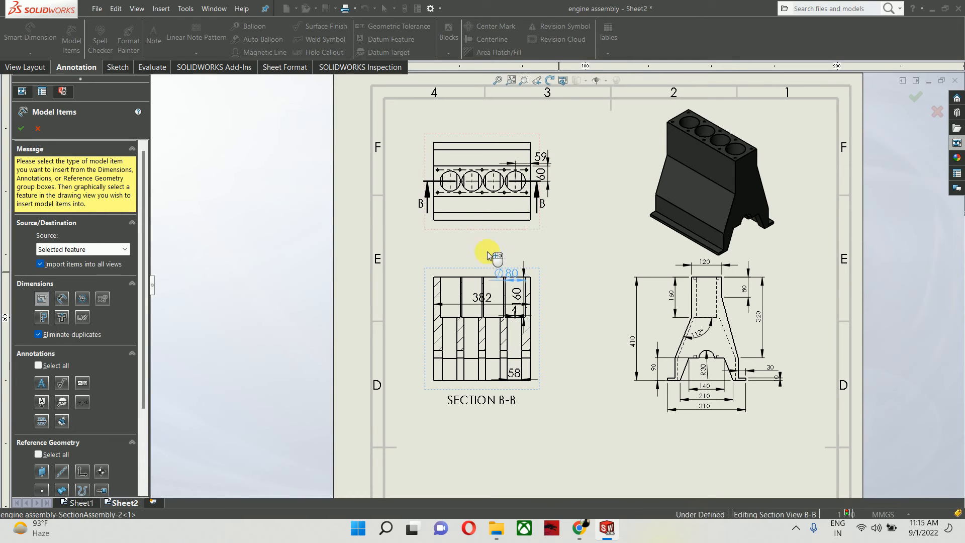
{"action": "scroll", "coordinate": [537, 161], "scroll_direction": "down", "scroll_amount": 3}
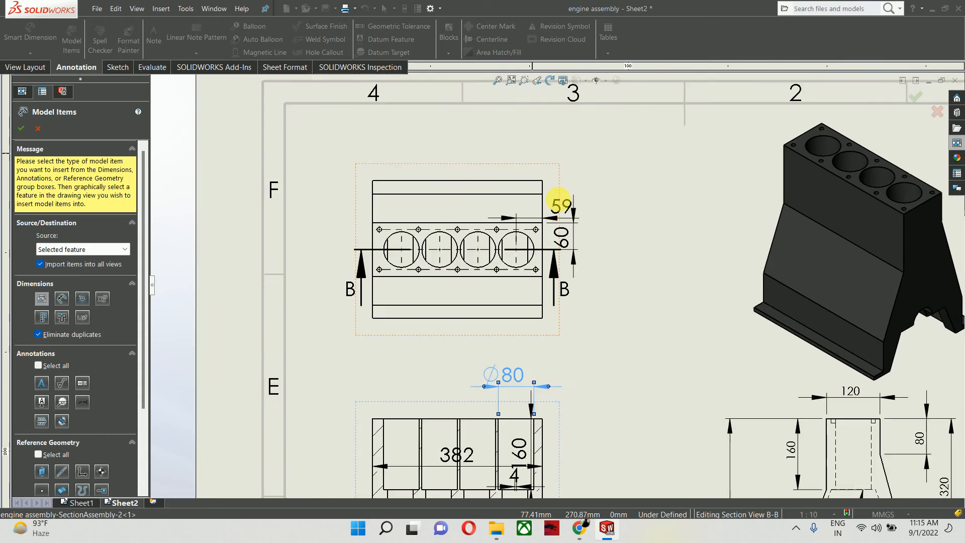
{"action": "scroll", "coordinate": [559, 201], "scroll_direction": "down", "scroll_amount": 2}
{"action": "mouse_move", "coordinate": [563, 221]}
{"action": "left_mouse_down"}
{"action": "mouse_move", "coordinate": [513, 155]}
{"action": "mouse_move", "coordinate": [521, 122]}
{"action": "left_mouse_up"}
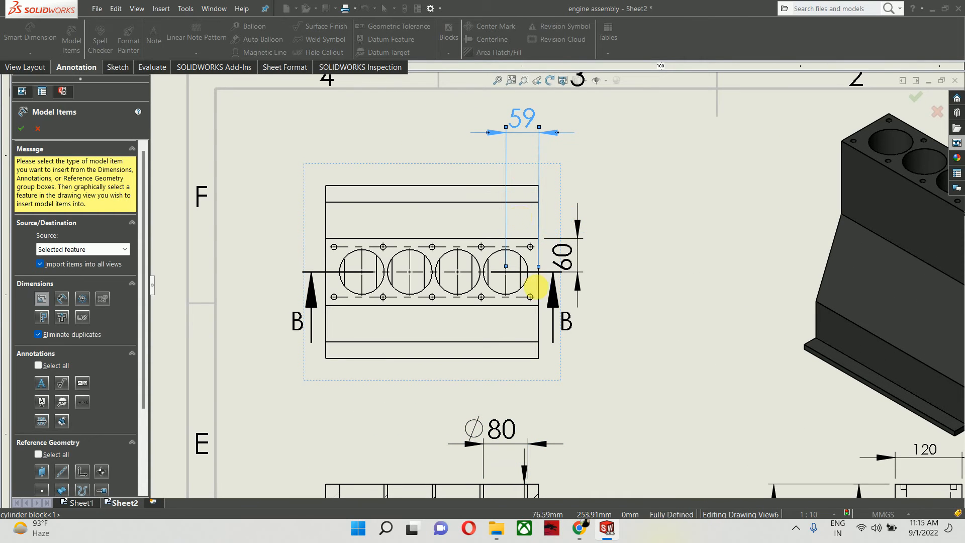
{"action": "left_click_drag", "start_coordinate": [563, 257], "coordinate": [635, 203]}
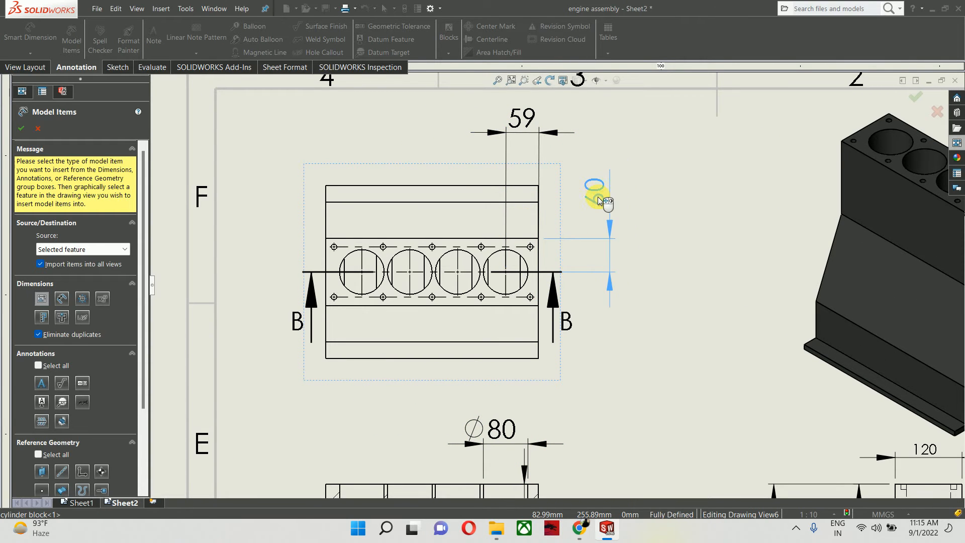
Step: Move the 160 bore depth dimension outside section view B-B and delete the 4 dimension
{"action": "scroll", "coordinate": [528, 390], "scroll_direction": "up", "scroll_amount": 2}
{"action": "scroll", "coordinate": [537, 397], "scroll_direction": "down", "scroll_amount": 1}
{"action": "left_click_drag", "start_coordinate": [533, 364], "coordinate": [596, 373]}
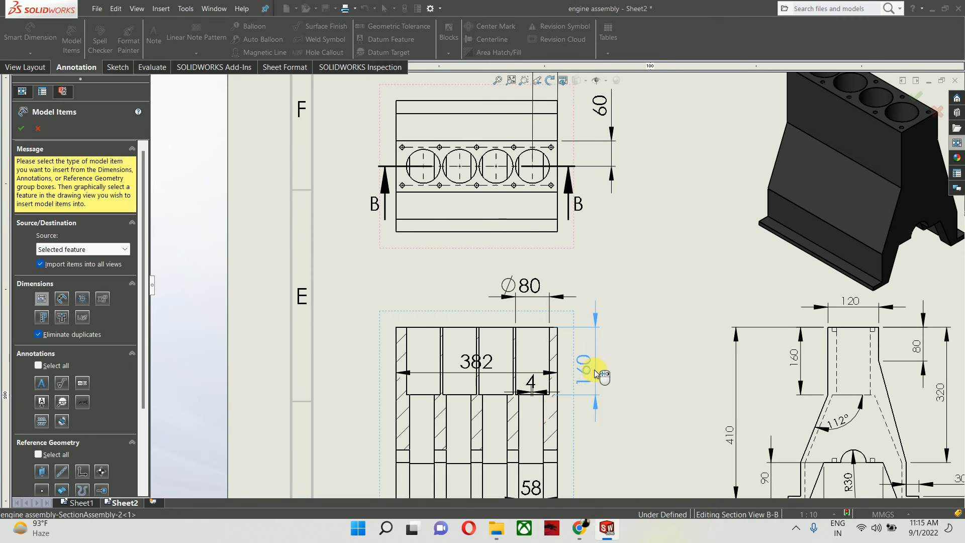
{"action": "left_click", "coordinate": [536, 399]}
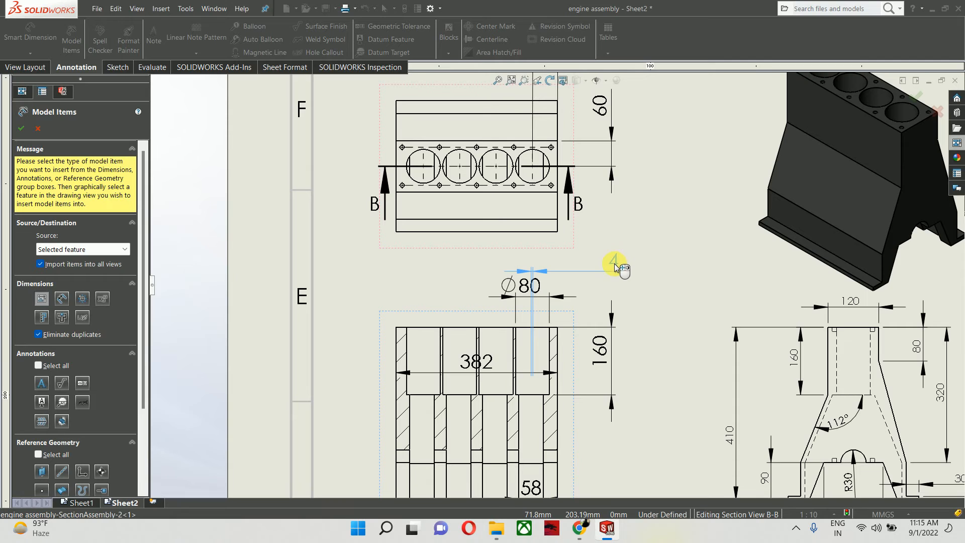
{"action": "left_click", "coordinate": [614, 263]}
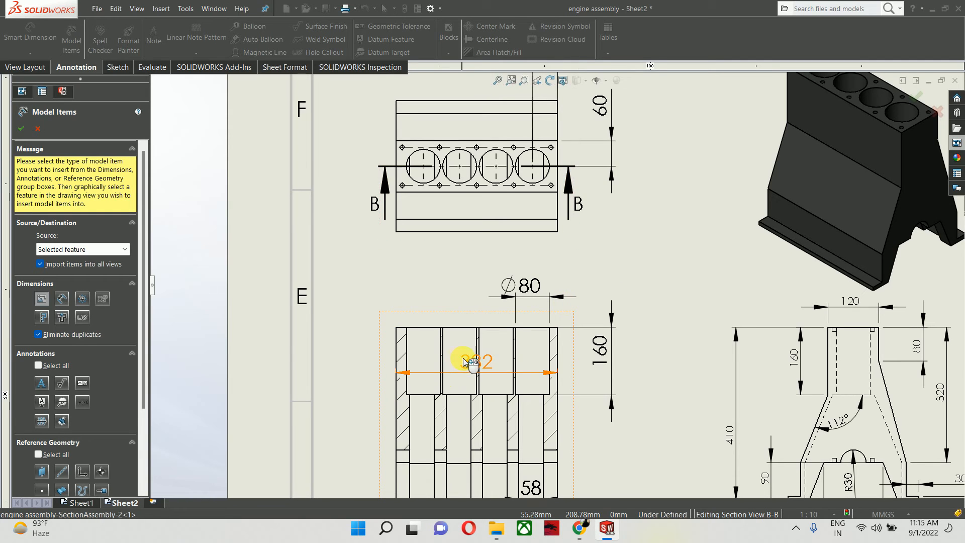
Step: Place the 382 length dimension above the Ø80 dimension and the 58 dimension below section view B-B
{"action": "left_click_drag", "start_coordinate": [477, 361], "coordinate": [484, 263]}
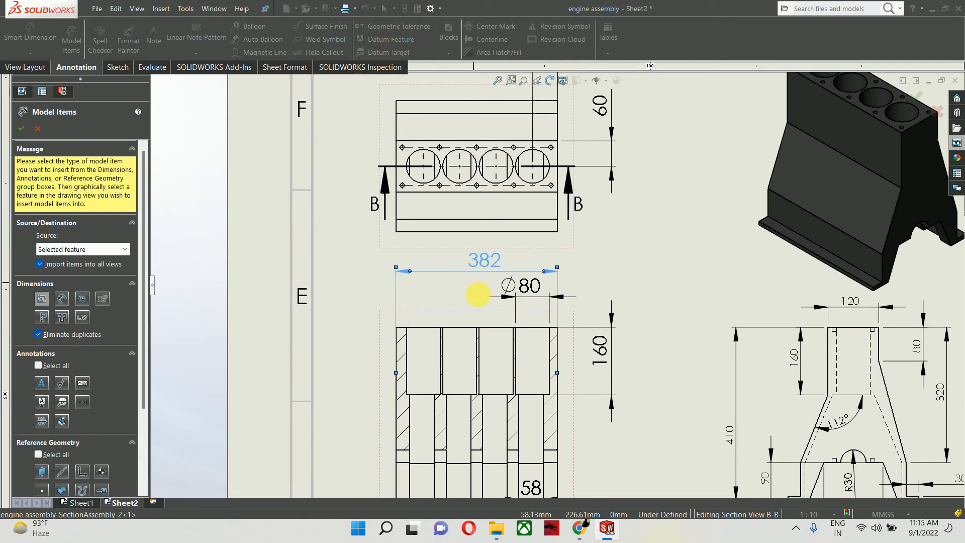
{"action": "scroll", "coordinate": [538, 398], "scroll_direction": "up", "scroll_amount": 5}
{"action": "scroll", "coordinate": [545, 387], "scroll_direction": "down", "scroll_amount": 3}
{"action": "mouse_move", "coordinate": [556, 358]}
{"action": "left_mouse_down"}
{"action": "mouse_move", "coordinate": [596, 378]}
{"action": "mouse_move", "coordinate": [623, 372]}
{"action": "left_mouse_up"}
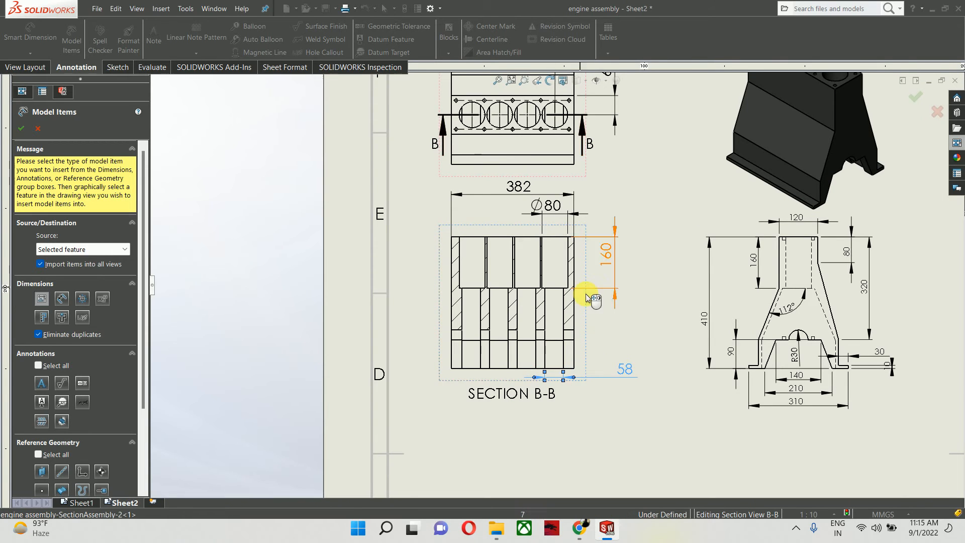
{"action": "scroll", "coordinate": [587, 327], "scroll_direction": "up", "scroll_amount": 4}
{"action": "scroll", "coordinate": [580, 204], "scroll_direction": "down", "scroll_amount": 2}
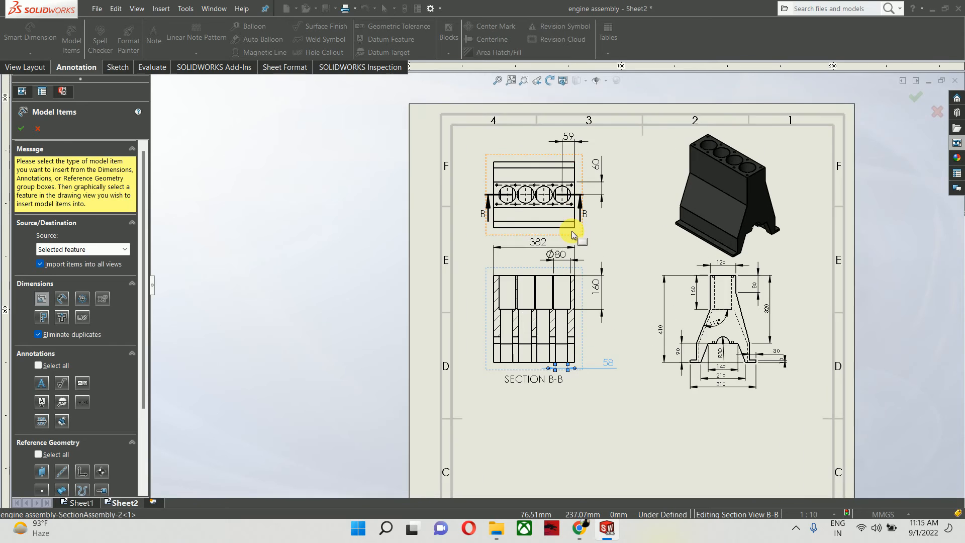
{"action": "scroll", "coordinate": [568, 234], "scroll_direction": "down", "scroll_amount": 2}
{"action": "scroll", "coordinate": [483, 171], "scroll_direction": "down", "scroll_amount": 2}
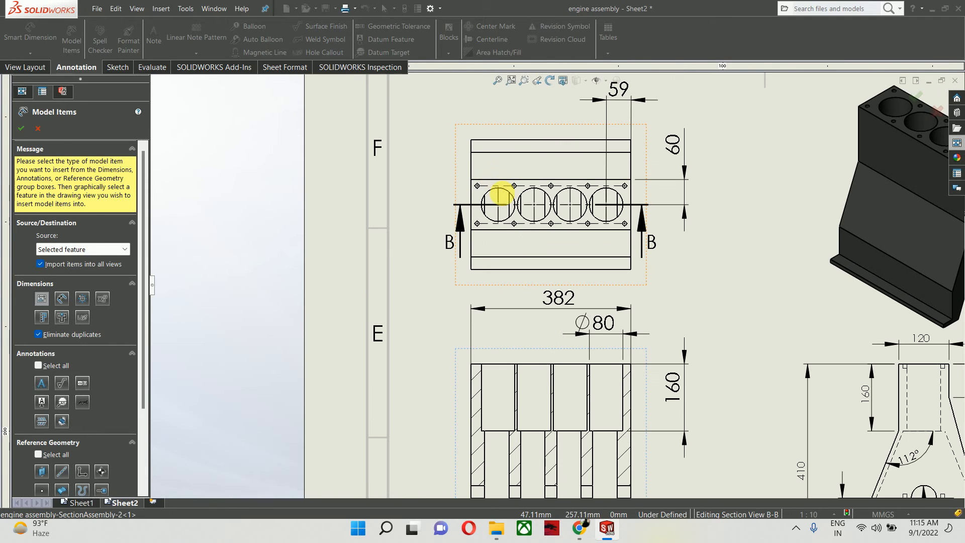
Step: Finish inserting model dimensions and delete the Ø80 dimension above section view B-B
{"action": "left_click", "coordinate": [923, 95]}
{"action": "scroll", "coordinate": [553, 226], "scroll_direction": "up", "scroll_amount": 1}
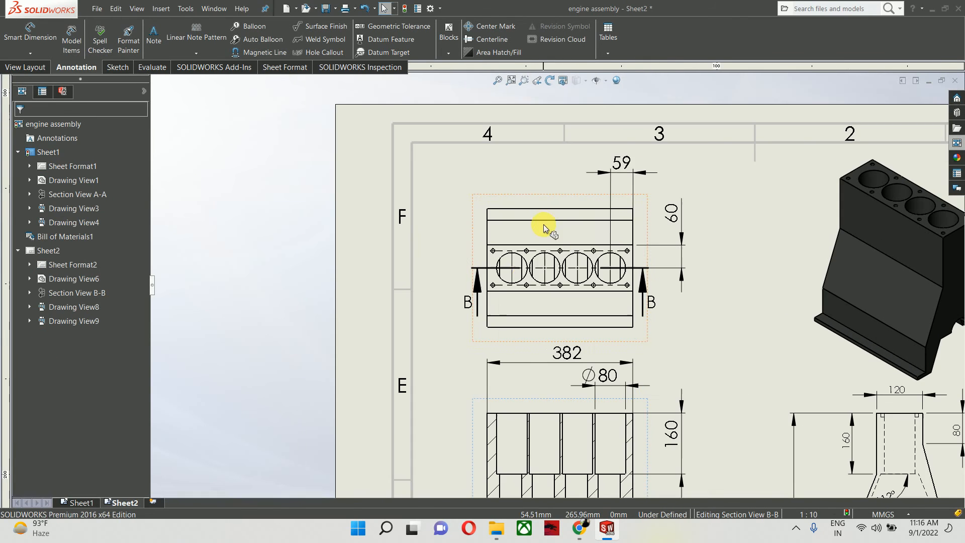
{"action": "left_click", "coordinate": [605, 378]}
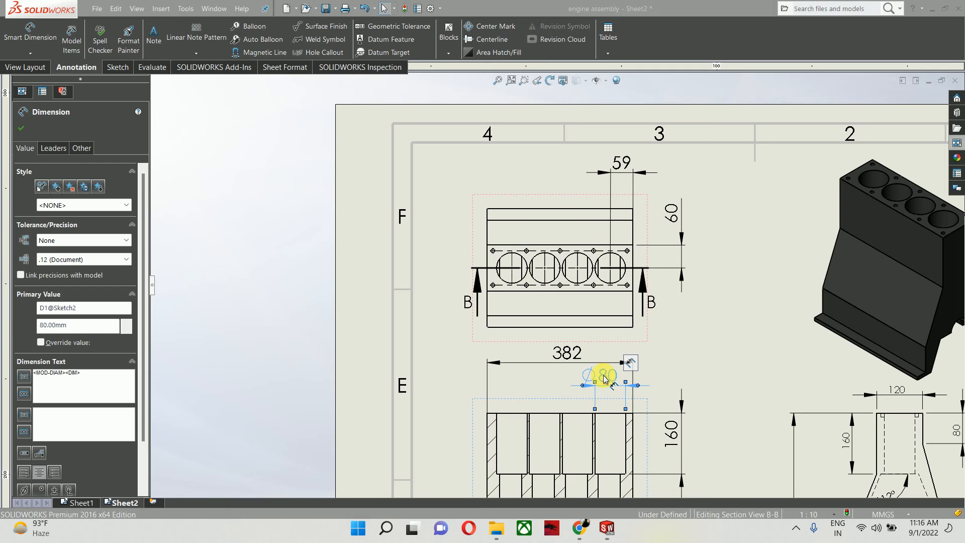
{"action": "key", "text": "Delete"}
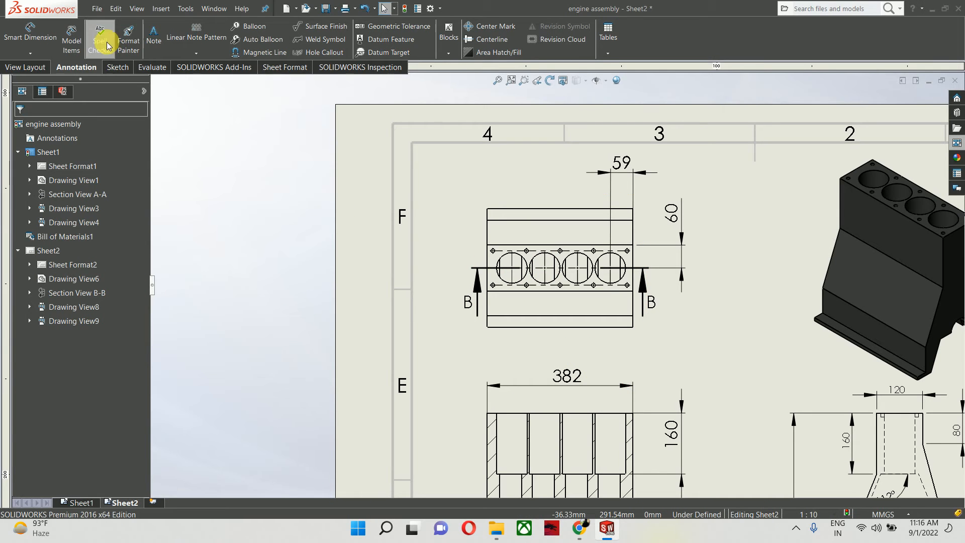
Step: Try to insert model dimensions for the first cylinder bore in the top view, importing them into all views
{"action": "left_click", "coordinate": [72, 37]}
{"action": "scroll", "coordinate": [517, 231], "scroll_direction": "down", "scroll_amount": 2}
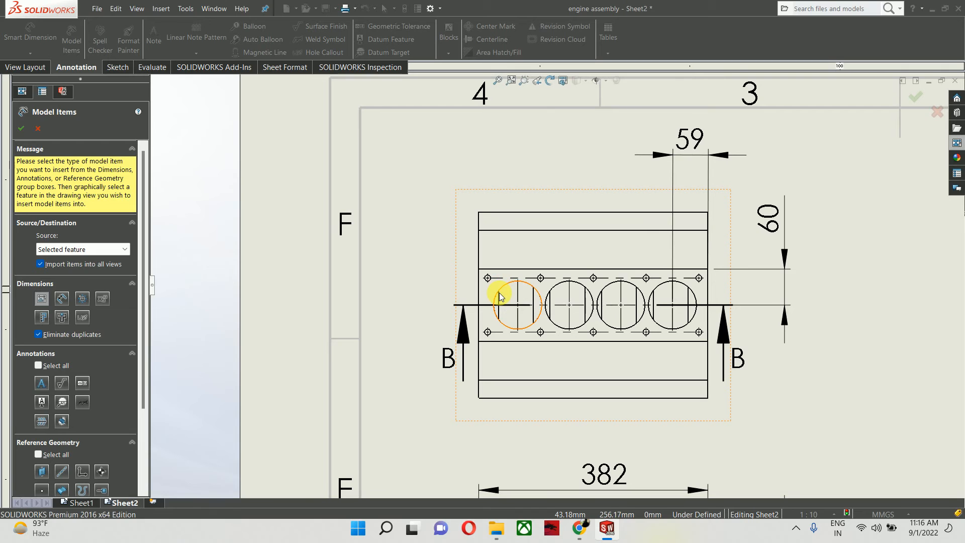
{"action": "left_click", "coordinate": [491, 290]}
{"action": "scroll", "coordinate": [620, 312], "scroll_direction": "up", "scroll_amount": 3}
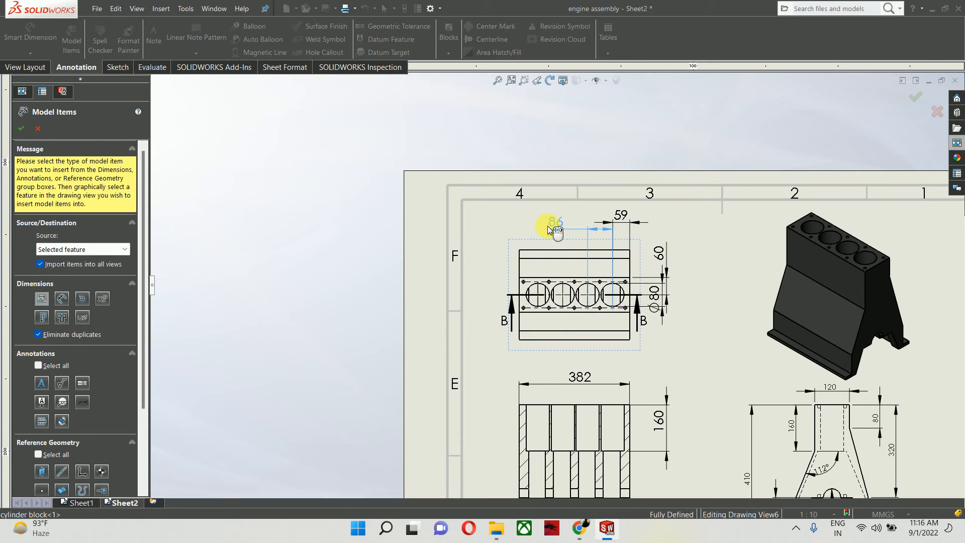
{"action": "scroll", "coordinate": [668, 236], "scroll_direction": "down", "scroll_amount": 2}
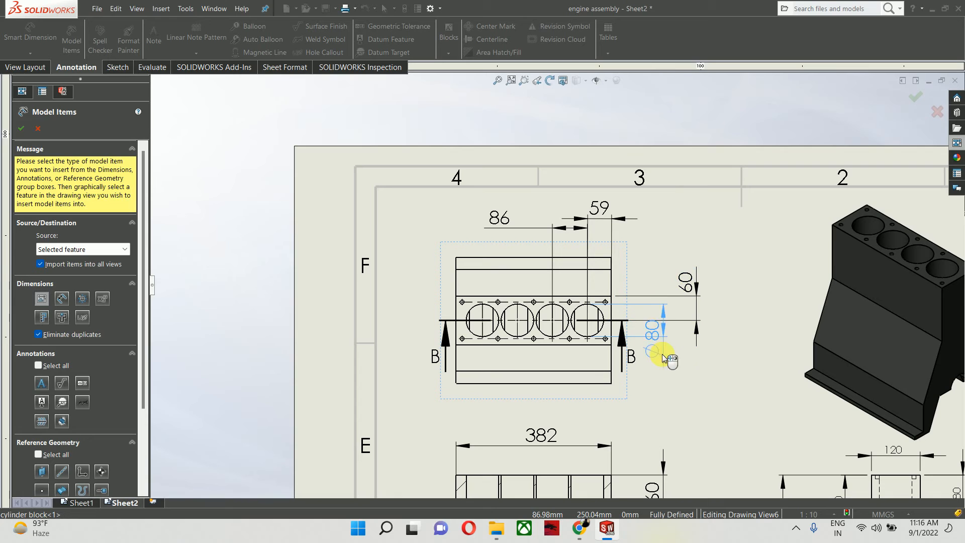
{"action": "scroll", "coordinate": [652, 390], "scroll_direction": "up", "scroll_amount": 5}
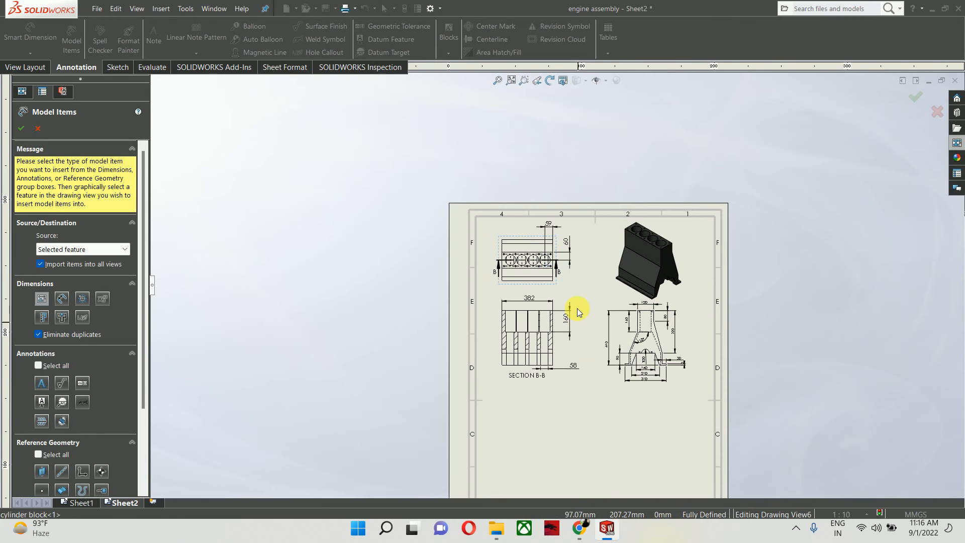
{"action": "key", "text": "Escape"}
Step: Copy the format of the side view's 410 dimension to all top view and section view B-B annotations with Format Painter
{"action": "scroll", "coordinate": [593, 317], "scroll_direction": "down", "scroll_amount": 2}
{"action": "left_click", "coordinate": [617, 357]}
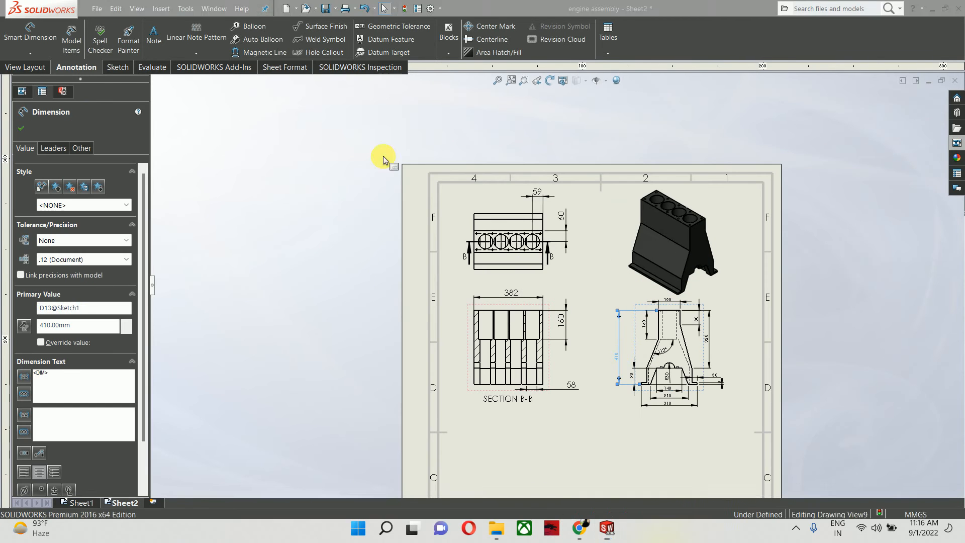
{"action": "left_click", "coordinate": [129, 40]}
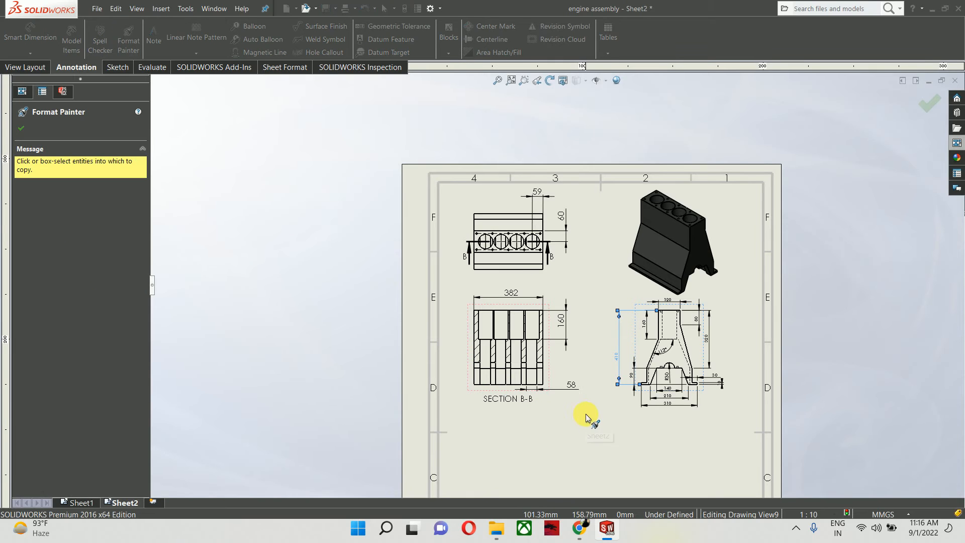
{"action": "left_click_drag", "start_coordinate": [585, 418], "coordinate": [427, 186]}
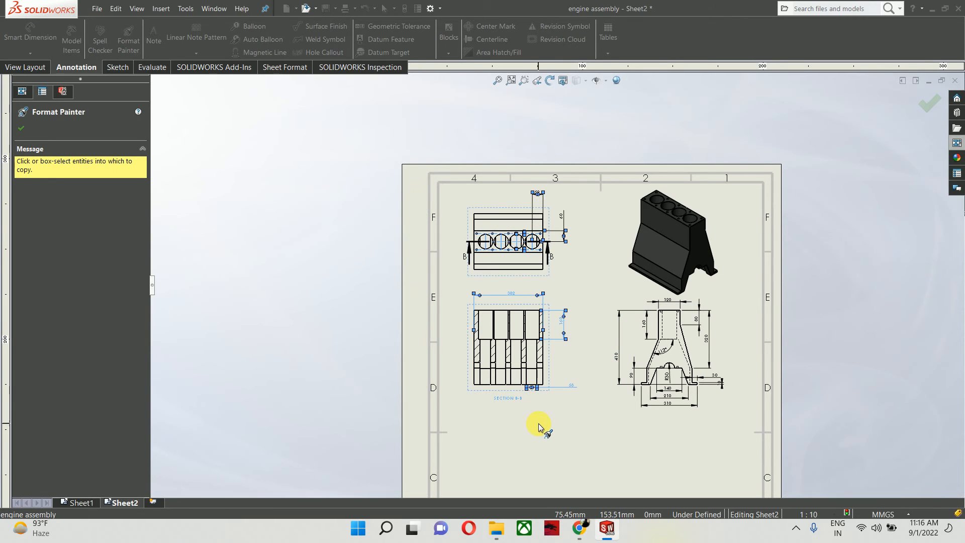
{"action": "key", "text": "Escape"}
Step: Place the top view's 59 dimension inside the outline just above the bores and flip the arrows of the 59 and 60 dimensions outward
{"action": "scroll", "coordinate": [534, 217], "scroll_direction": "down", "scroll_amount": 2}
{"action": "left_click_drag", "start_coordinate": [536, 203], "coordinate": [540, 245]}
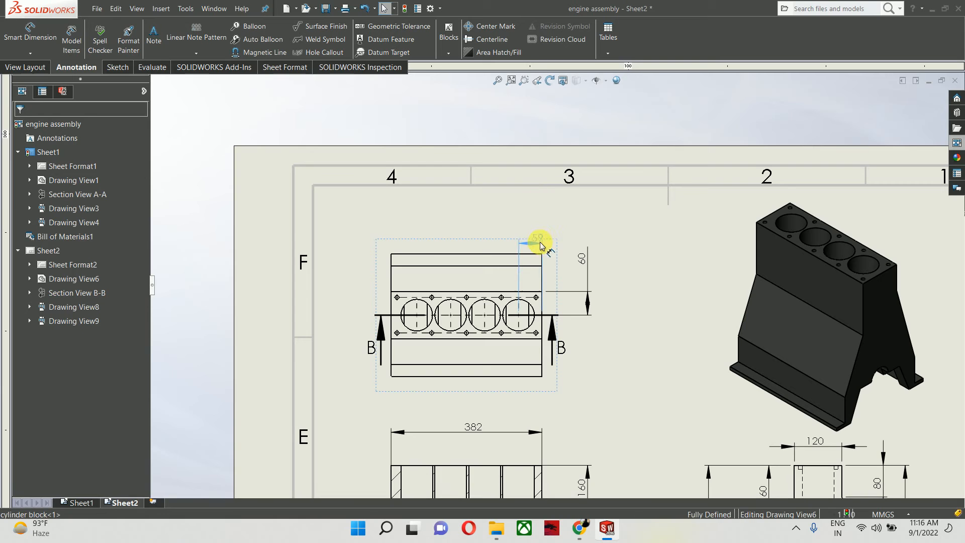
{"action": "left_click", "coordinate": [529, 280]}
{"action": "scroll", "coordinate": [530, 281], "scroll_direction": "down", "scroll_amount": 5}
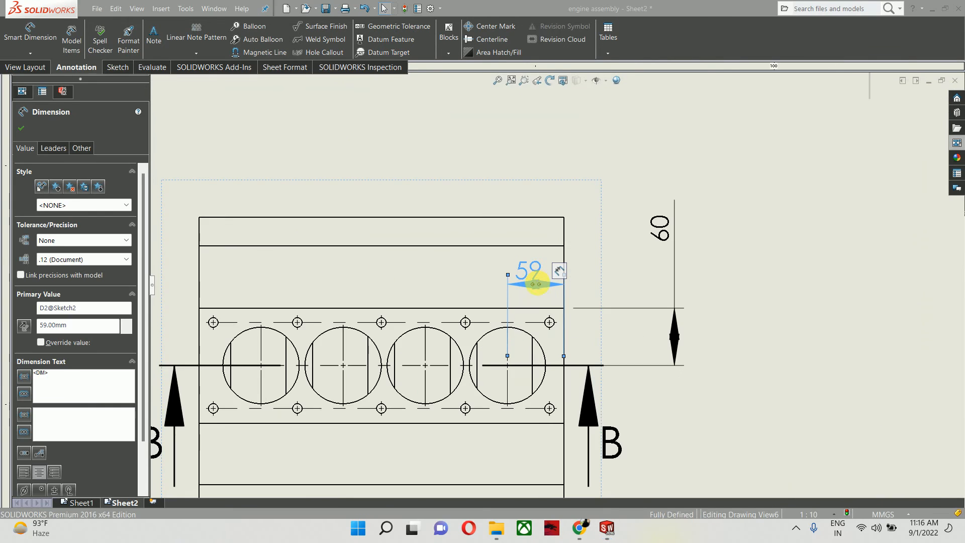
{"action": "scroll", "coordinate": [578, 287], "scroll_direction": "up", "scroll_amount": 3}
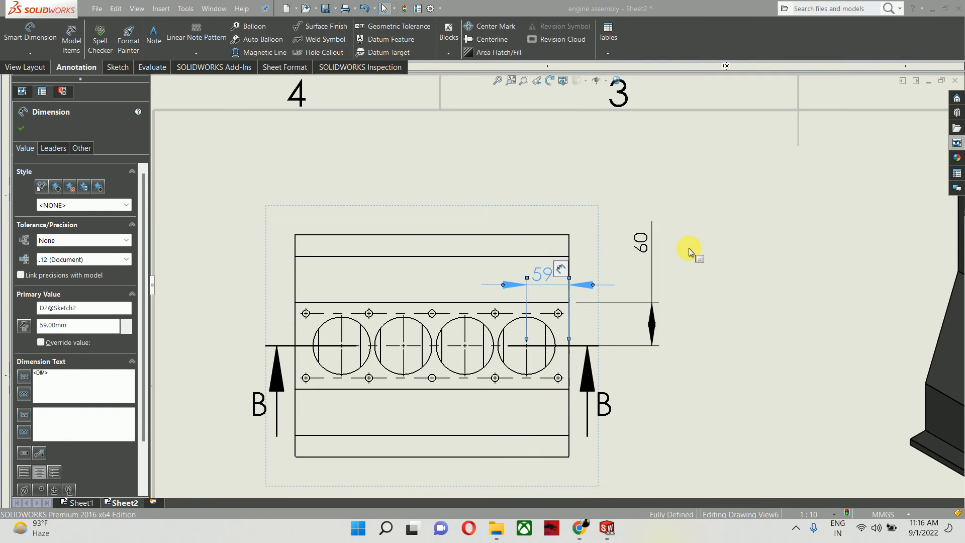
{"action": "left_click", "coordinate": [651, 336]}
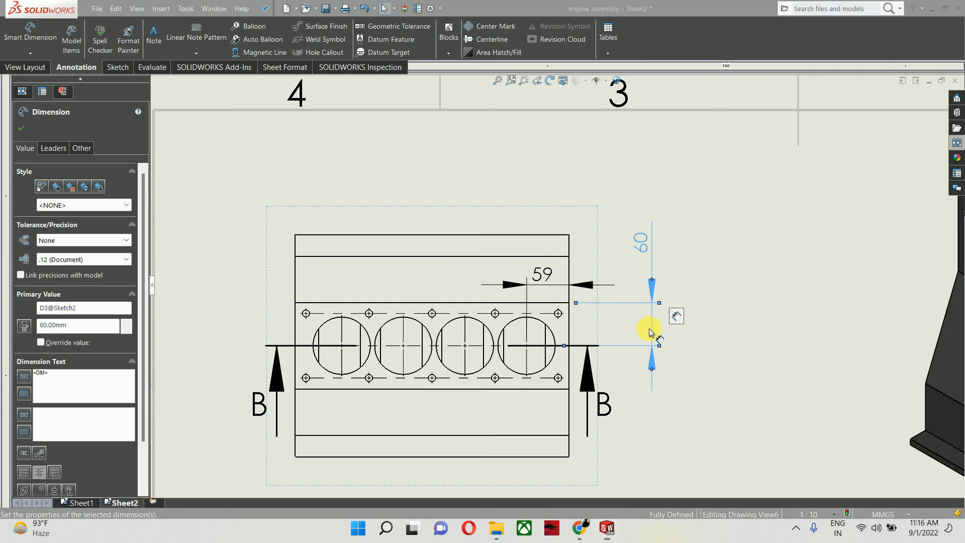
{"action": "scroll", "coordinate": [630, 292], "scroll_direction": "up", "scroll_amount": 3}
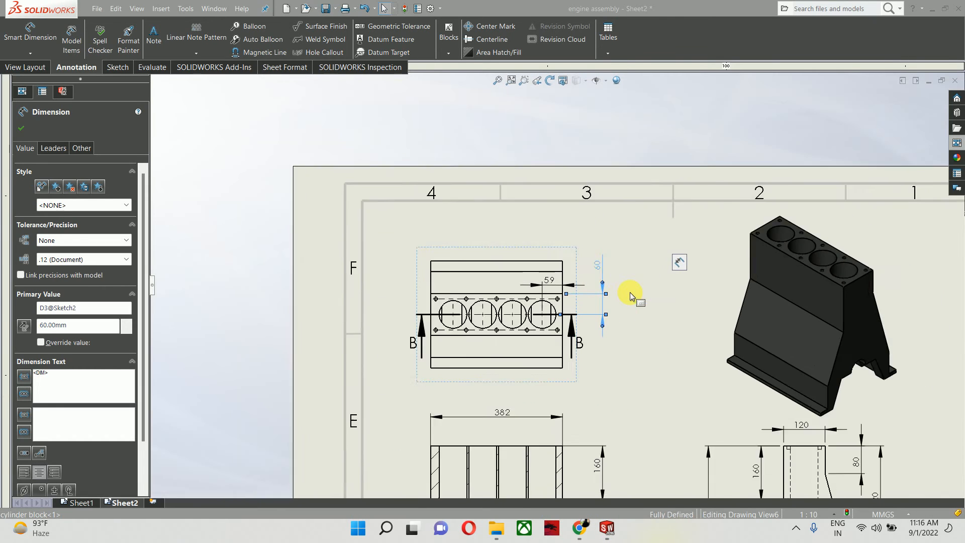
Step: Flip the arrows of the 58 dimension below section view B-B outward
{"action": "scroll", "coordinate": [623, 307], "scroll_direction": "up", "scroll_amount": 4}
{"action": "scroll", "coordinate": [586, 331], "scroll_direction": "down", "scroll_amount": 6}
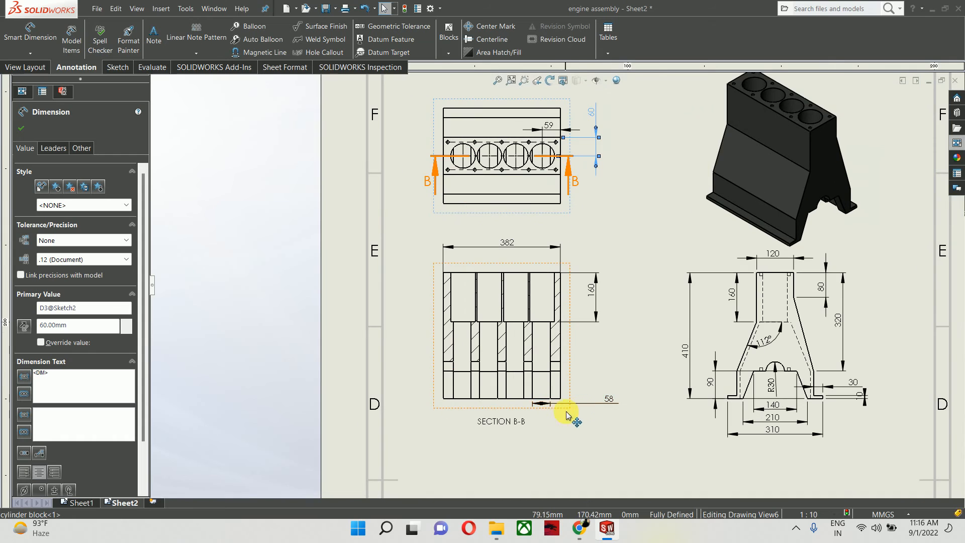
{"action": "left_click", "coordinate": [540, 404]}
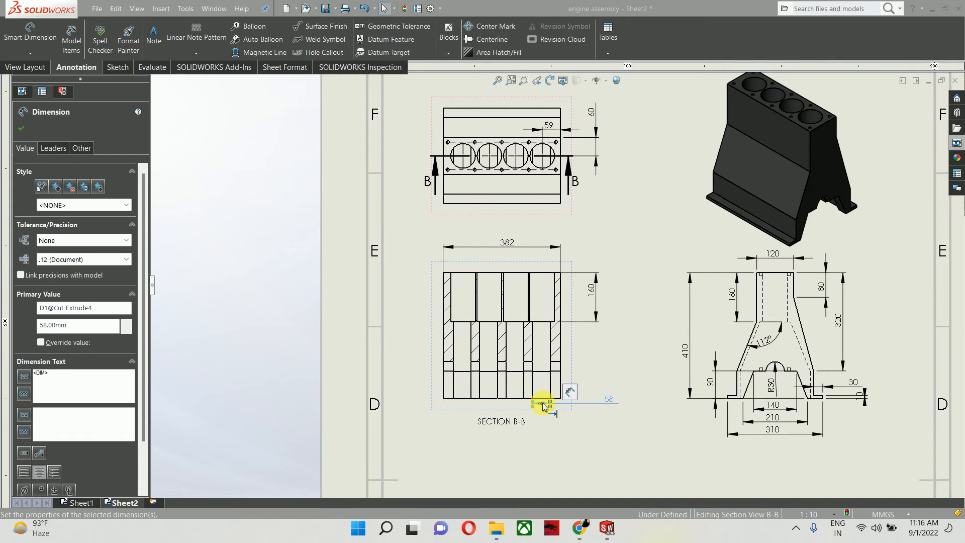
{"action": "left_click", "coordinate": [551, 431]}
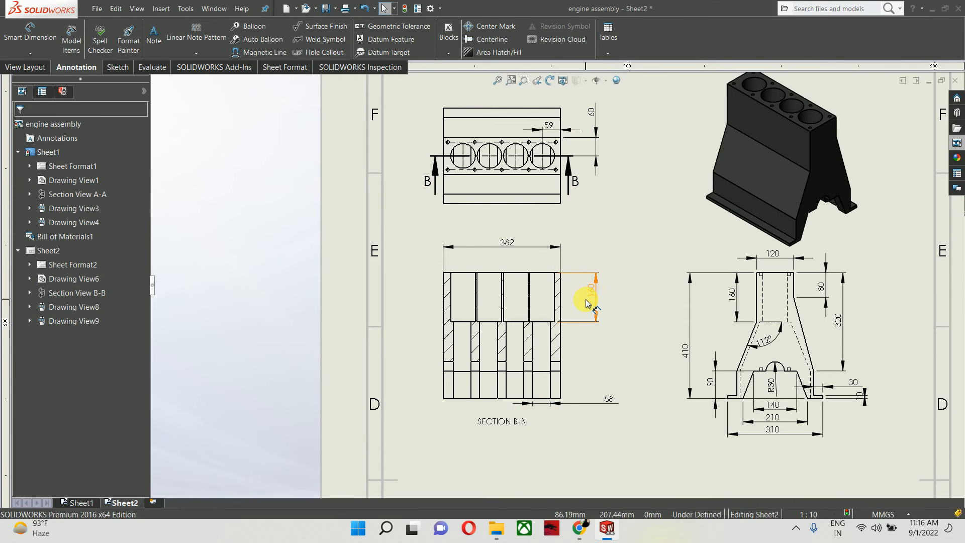
Step: Move the 160 dimension closer to section view B-B and centre the 58 text between its extension lines, with the section label lowered
{"action": "left_click", "coordinate": [568, 303]}
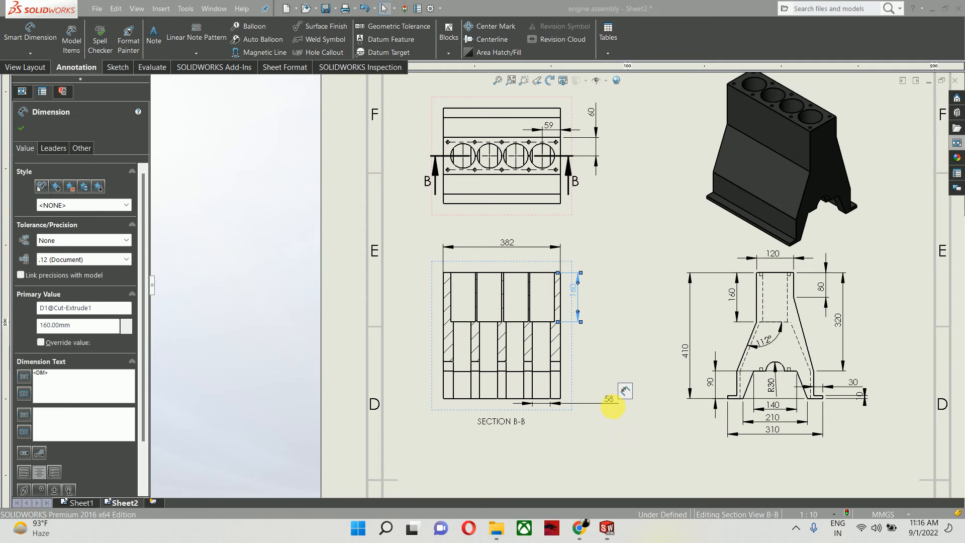
{"action": "left_click", "coordinate": [612, 406]}
{"action": "left_click_drag", "start_coordinate": [543, 409], "coordinate": [508, 443]}
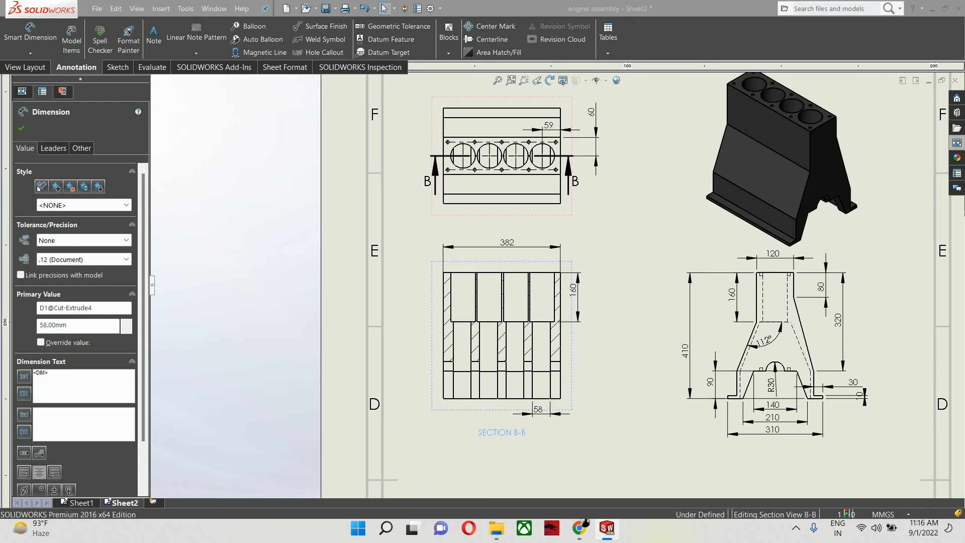
{"action": "left_click", "coordinate": [604, 263]}
Step: Start a new model view on the sheet using piston.SLDPRT from the ENGINE folder
{"action": "scroll", "coordinate": [619, 271], "scroll_direction": "up", "scroll_amount": 3}
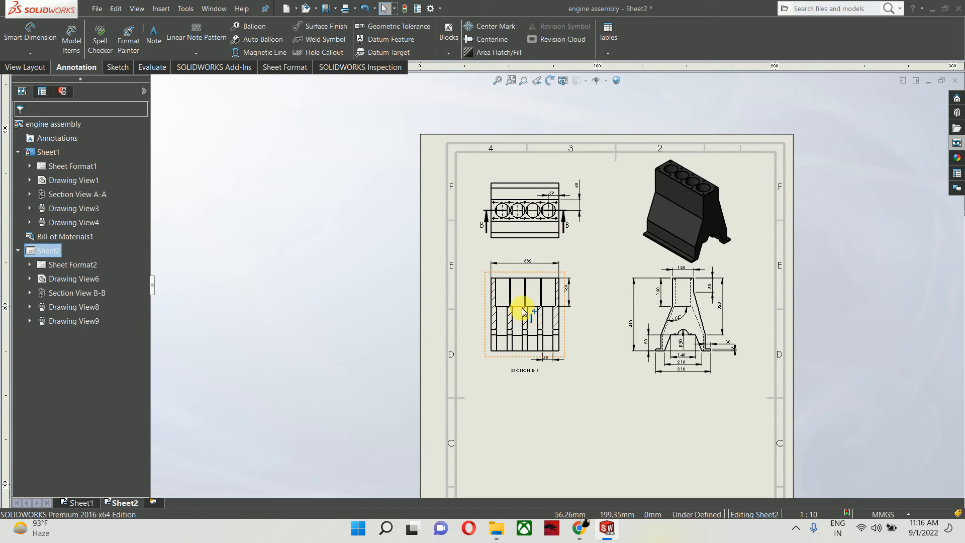
{"action": "scroll", "coordinate": [522, 309], "scroll_direction": "up", "scroll_amount": 3}
{"action": "scroll", "coordinate": [553, 314], "scroll_direction": "down", "scroll_amount": 2}
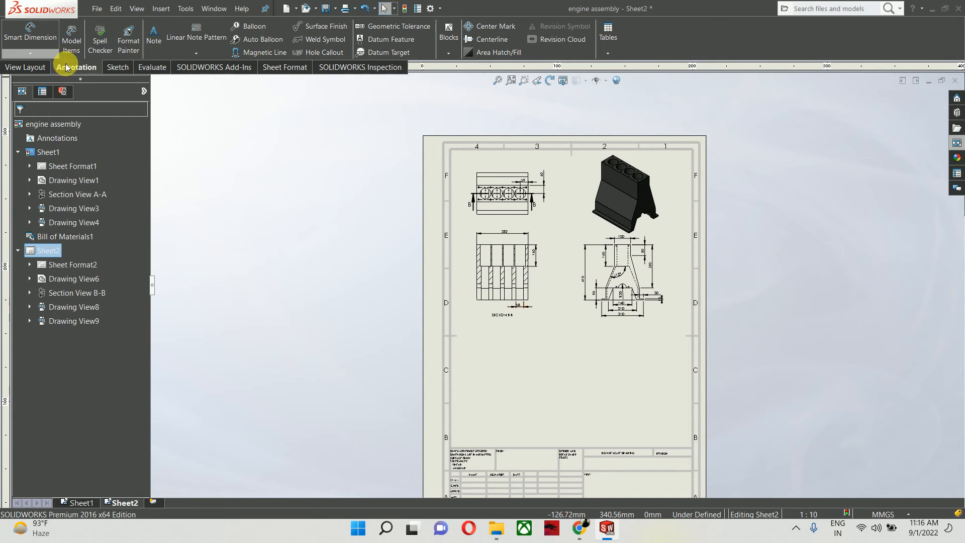
{"action": "left_click", "coordinate": [29, 68]}
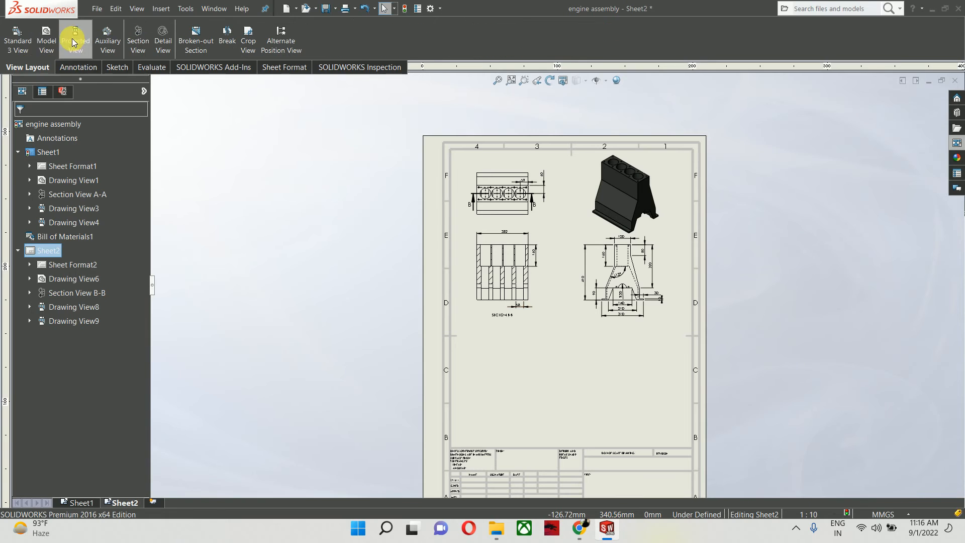
{"action": "left_click", "coordinate": [46, 39]}
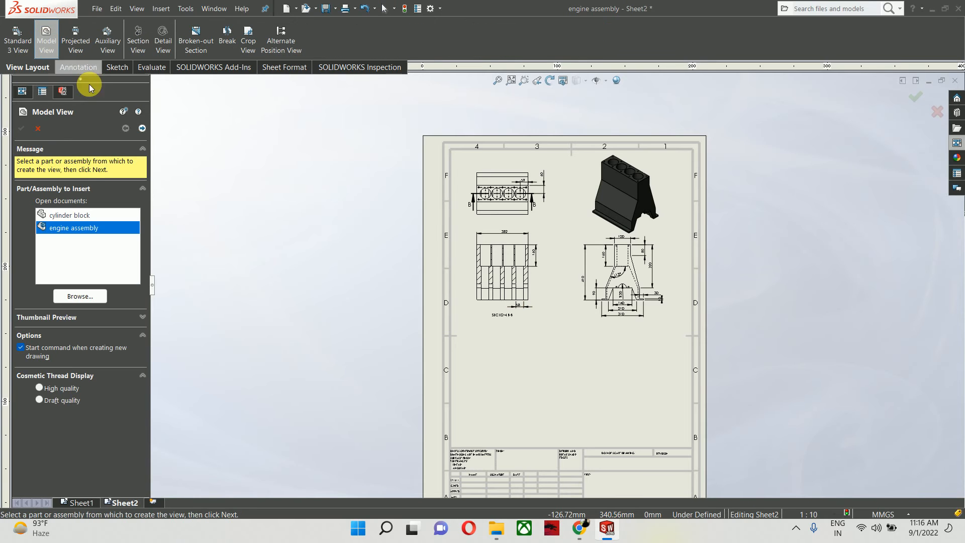
{"action": "left_click", "coordinate": [85, 296]}
{"action": "scroll", "coordinate": [302, 211], "scroll_direction": "down", "scroll_amount": 3}
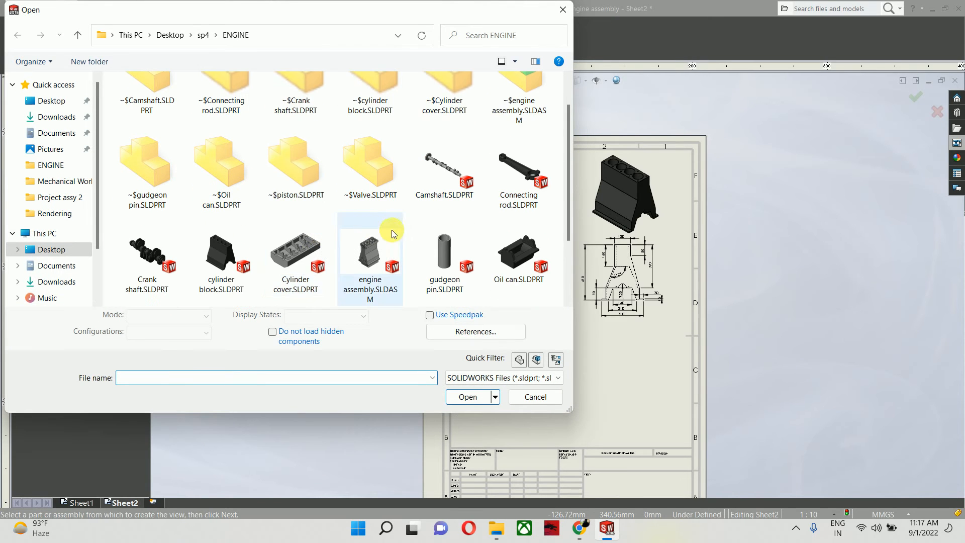
{"action": "scroll", "coordinate": [307, 242], "scroll_direction": "down", "scroll_amount": 2}
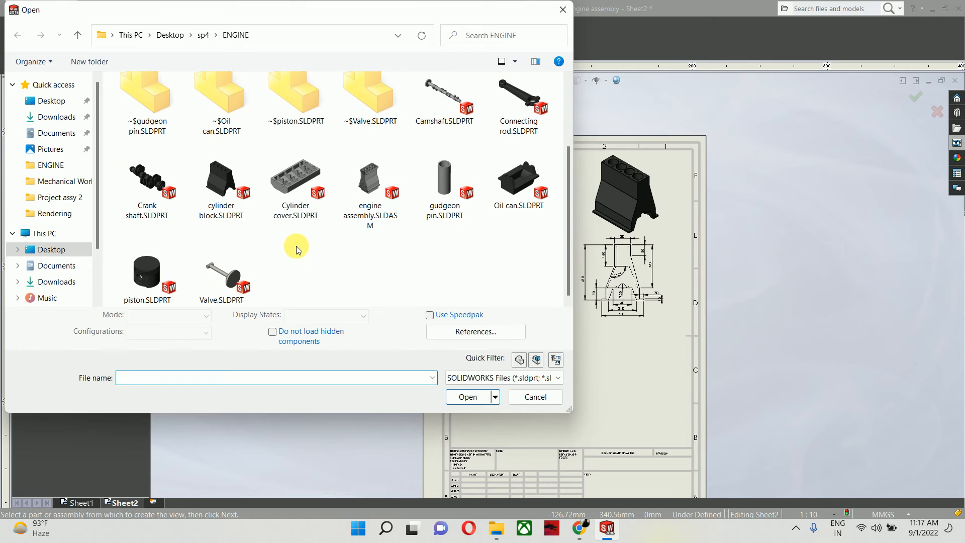
{"action": "left_click", "coordinate": [148, 274]}
{"action": "left_click", "coordinate": [458, 388]}
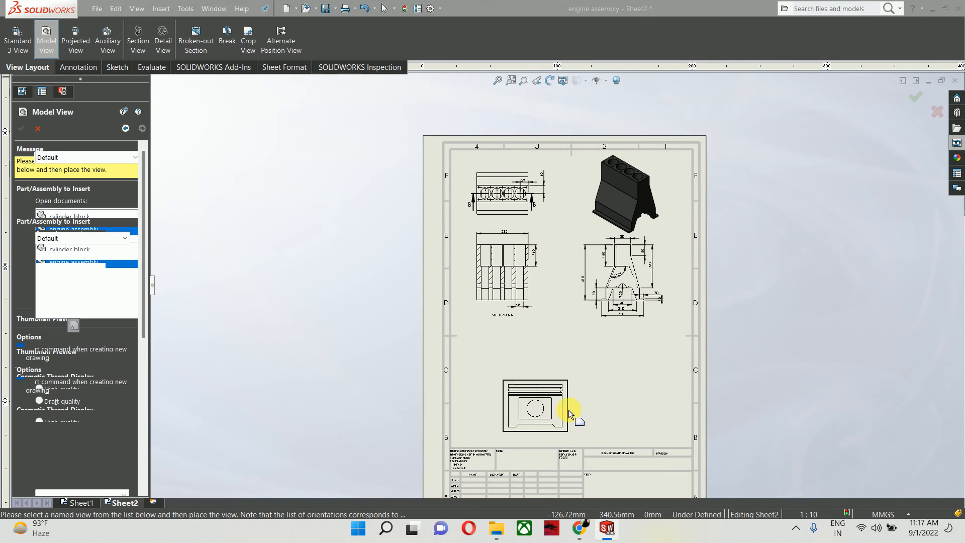
Step: Place the piston's front view below section view B-B and project its right side view and bottom view
{"action": "left_click", "coordinate": [511, 380]}
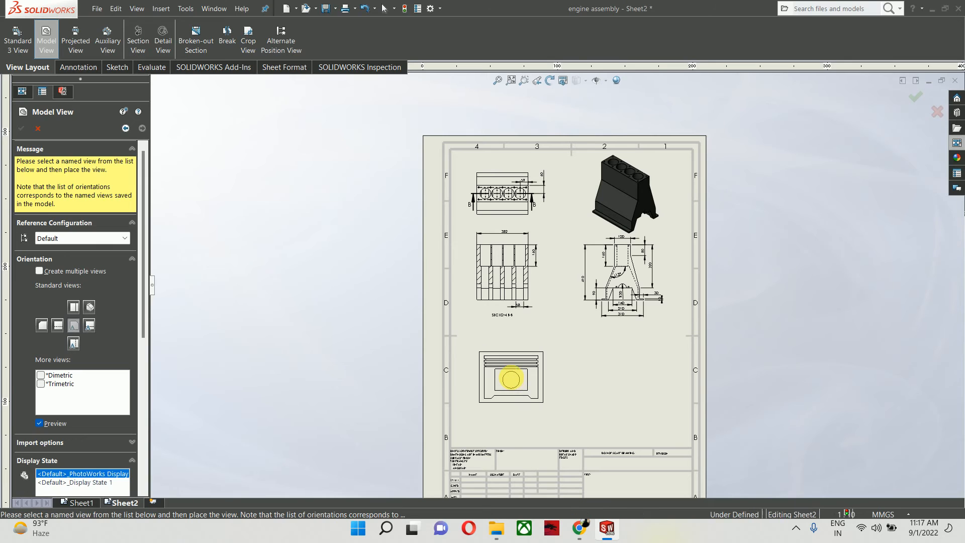
{"action": "left_click", "coordinate": [598, 378]}
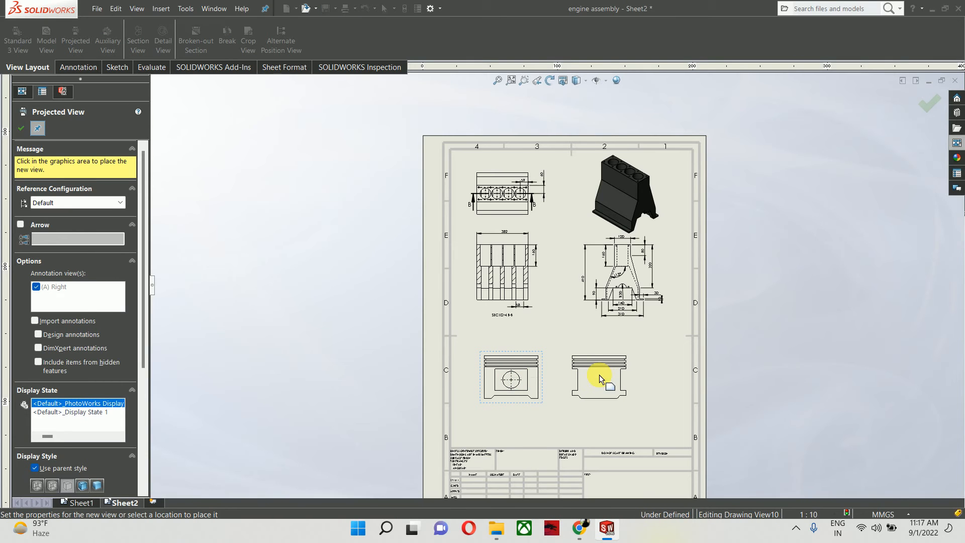
{"action": "left_click", "coordinate": [506, 425]}
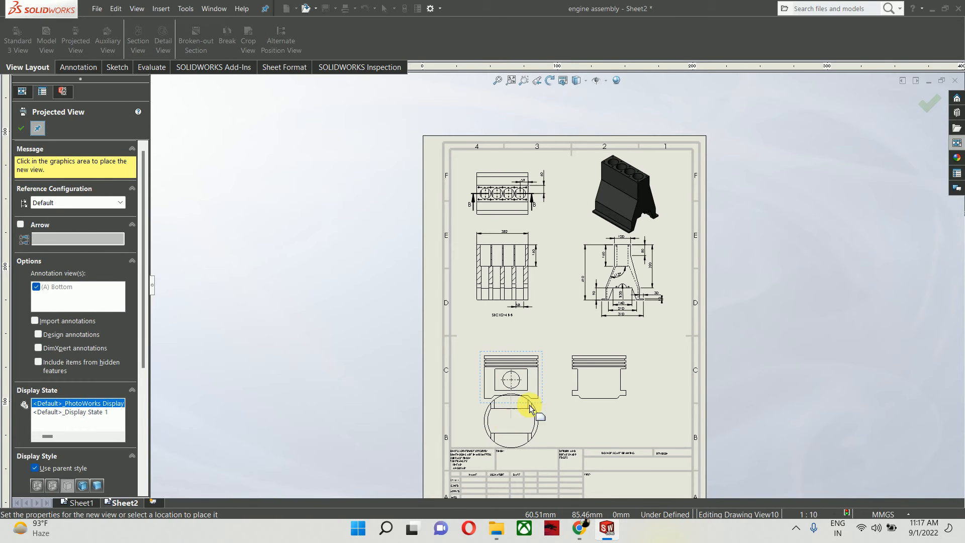
Step: Move the piston's front view up, set the bottom view clear below it and shift the side view farther from the front view
{"action": "scroll", "coordinate": [528, 389], "scroll_direction": "up", "scroll_amount": 2}
{"action": "mouse_move", "coordinate": [547, 363]}
{"action": "left_mouse_down"}
{"action": "mouse_move", "coordinate": [544, 308]}
{"action": "mouse_move", "coordinate": [545, 329]}
{"action": "left_mouse_up"}
{"action": "left_click_drag", "start_coordinate": [539, 396], "coordinate": [543, 402]}
{"action": "left_click", "coordinate": [615, 417]}
{"action": "scroll", "coordinate": [641, 352], "scroll_direction": "down", "scroll_amount": 1}
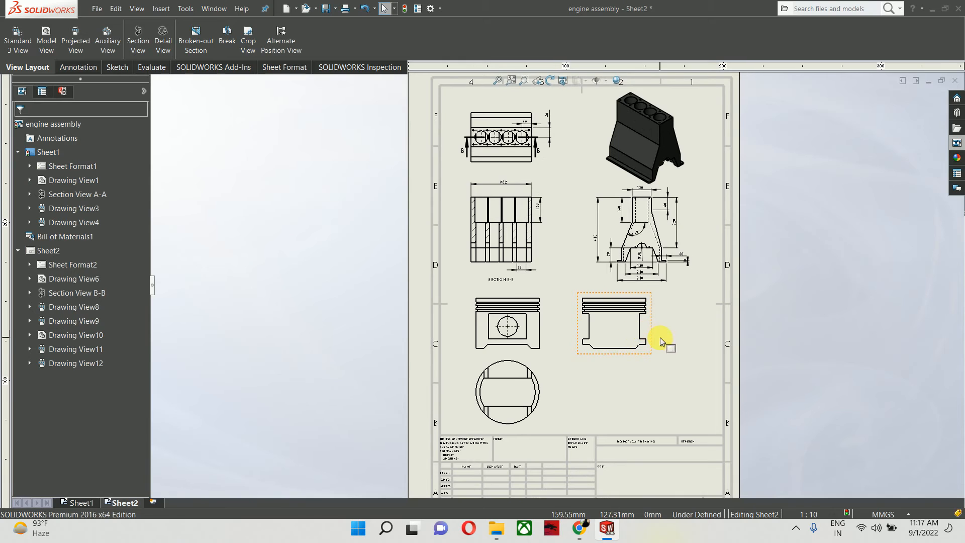
{"action": "left_click_drag", "start_coordinate": [650, 329], "coordinate": [693, 338]}
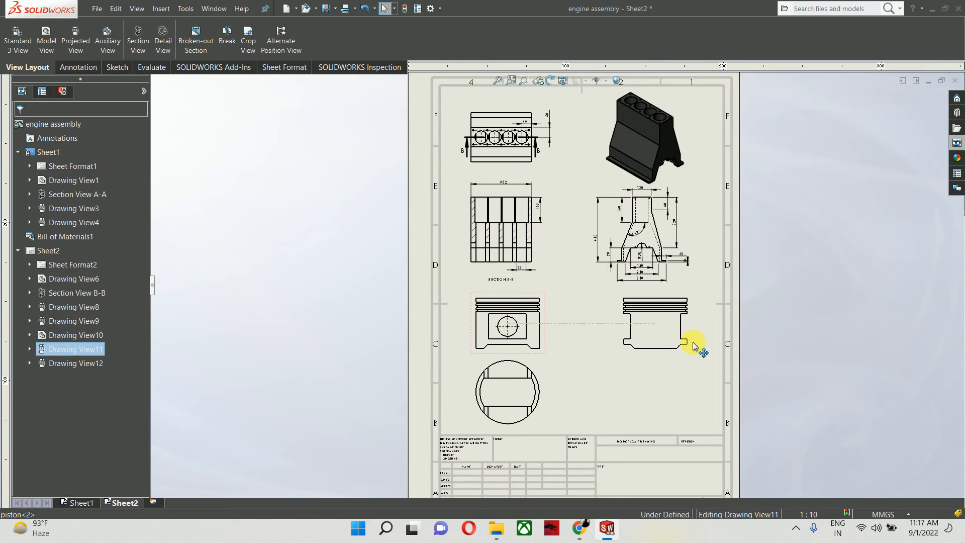
{"action": "left_click", "coordinate": [631, 384]}
{"action": "scroll", "coordinate": [474, 301], "scroll_direction": "up", "scroll_amount": 2}
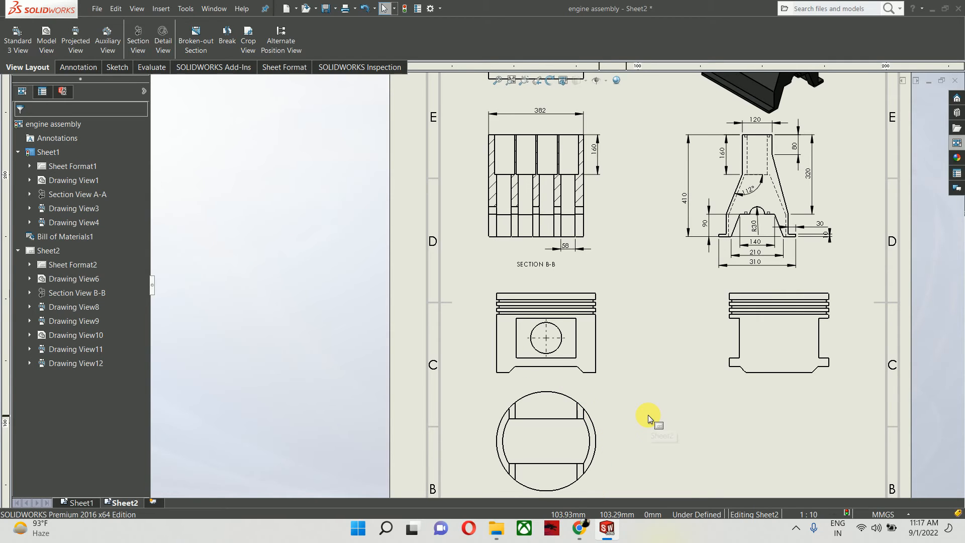
{"action": "scroll", "coordinate": [647, 408], "scroll_direction": "up", "scroll_amount": 3}
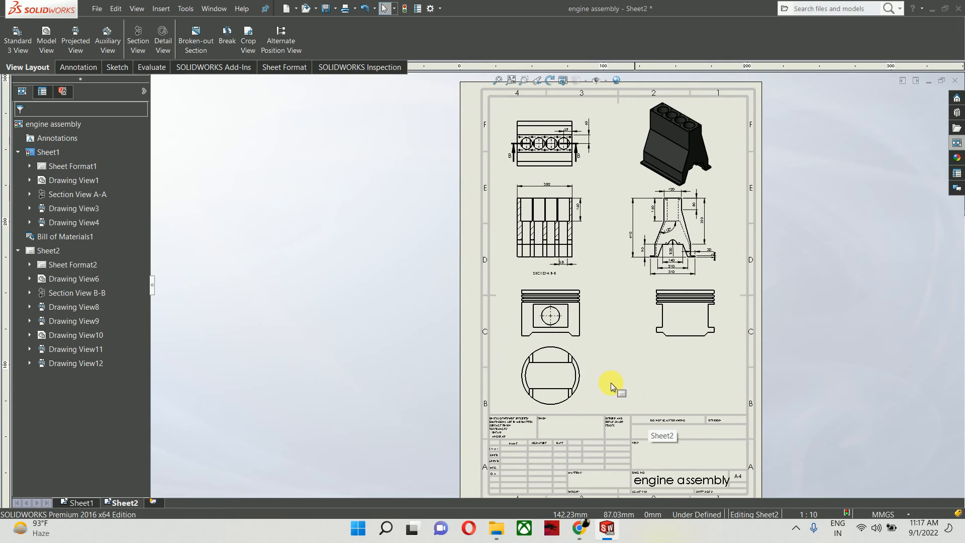
{"action": "scroll", "coordinate": [611, 381], "scroll_direction": "down", "scroll_amount": 2}
{"action": "scroll", "coordinate": [561, 279], "scroll_direction": "up", "scroll_amount": 3}
{"action": "scroll", "coordinate": [573, 165], "scroll_direction": "down", "scroll_amount": 3}
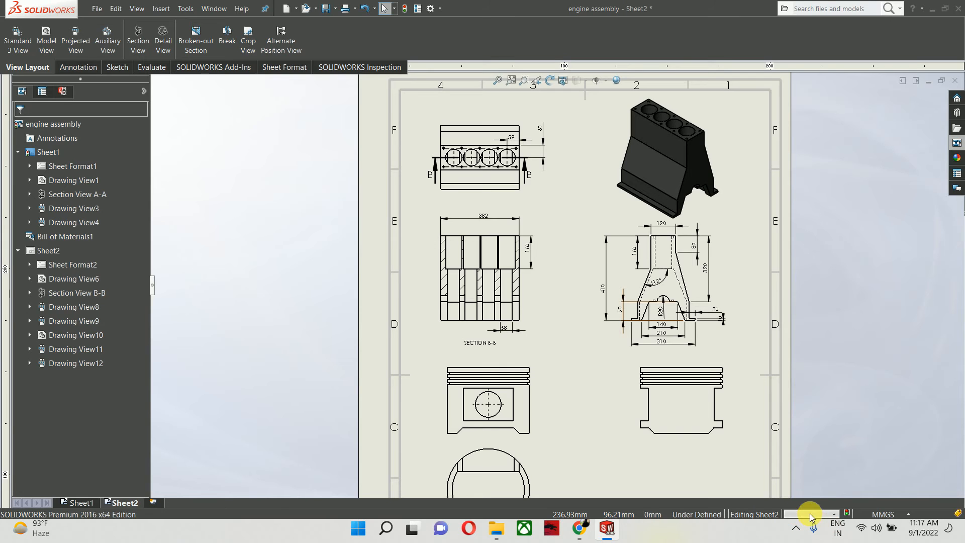
Step: Examine the section and scale settings of section view B-B
{"action": "scroll", "coordinate": [561, 356], "scroll_direction": "up", "scroll_amount": 2}
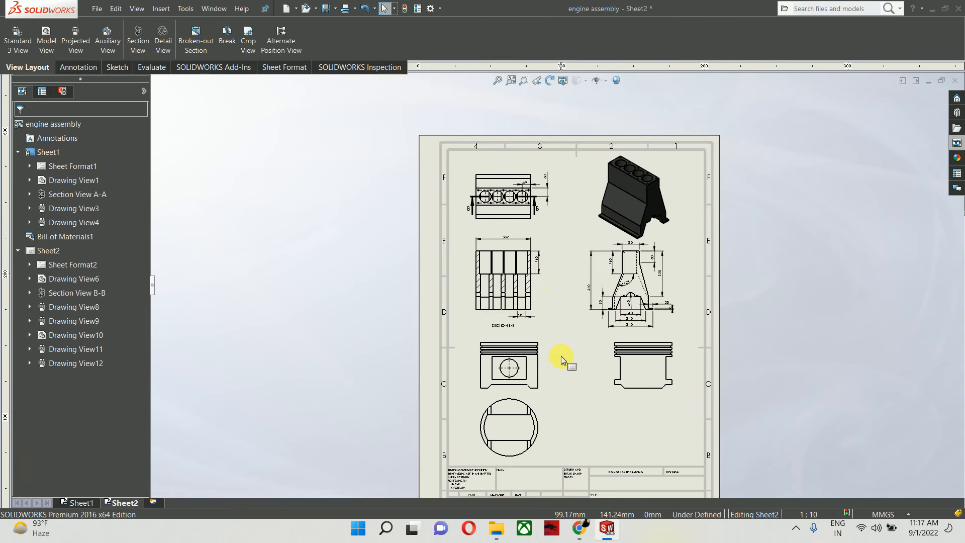
{"action": "left_click", "coordinate": [542, 293]}
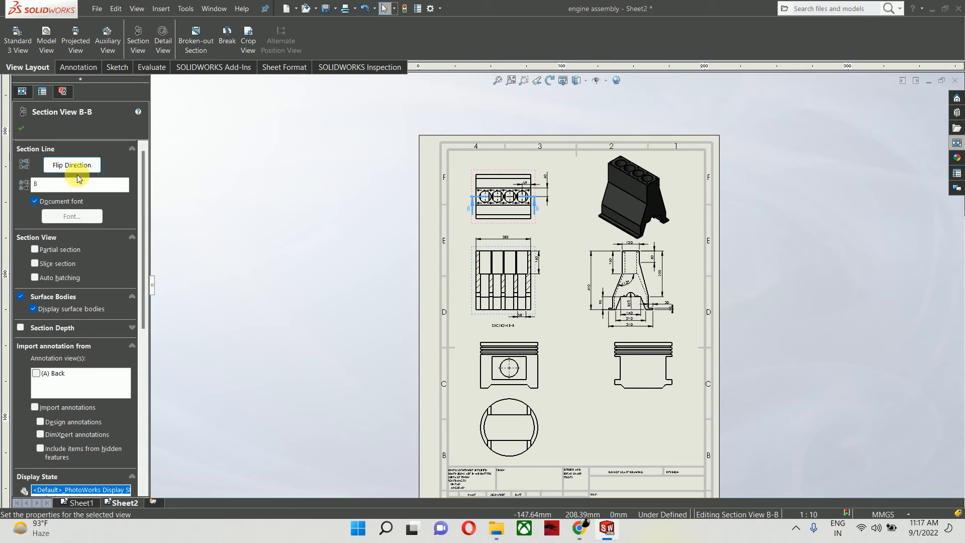
{"action": "left_click", "coordinate": [543, 299]}
{"action": "scroll", "coordinate": [543, 300], "scroll_direction": "down", "scroll_amount": 2}
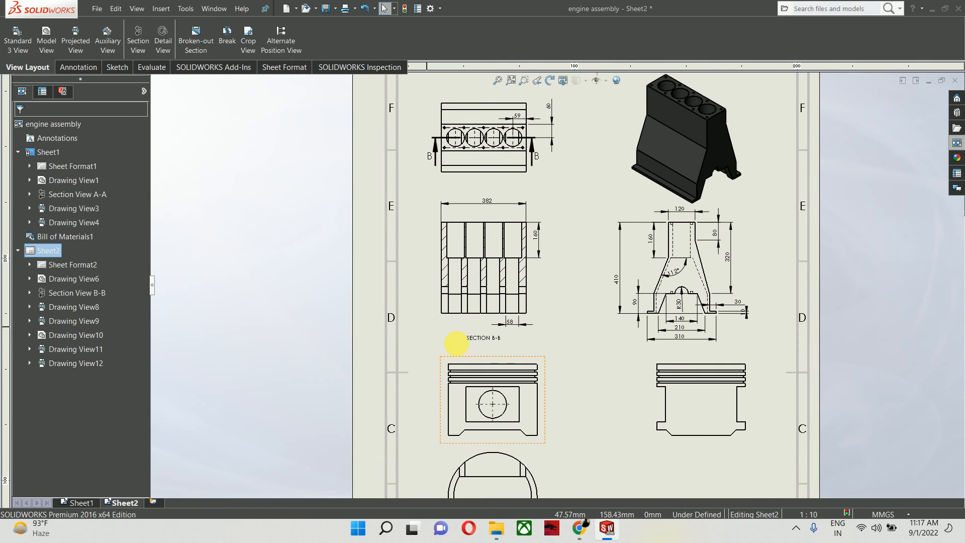
{"action": "left_click", "coordinate": [448, 321]}
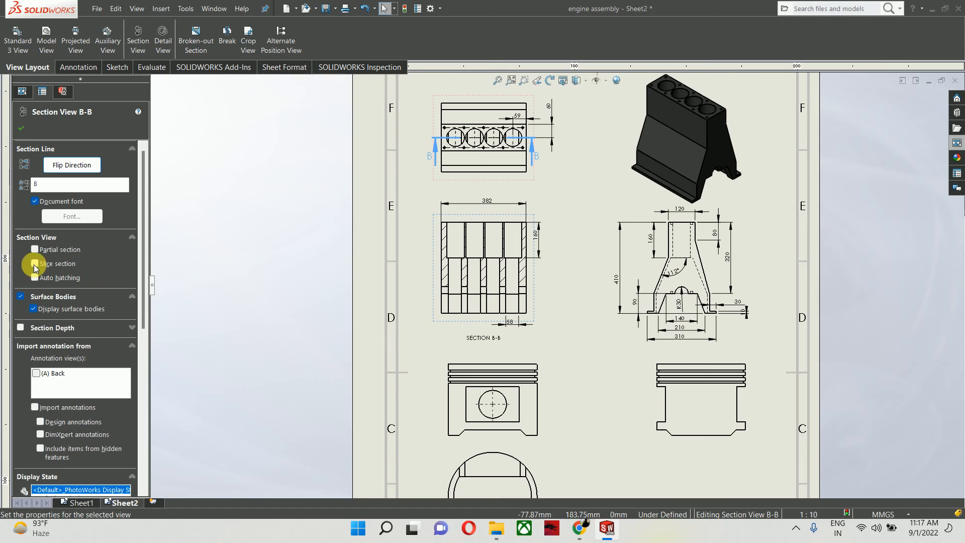
{"action": "left_click", "coordinate": [22, 91]}
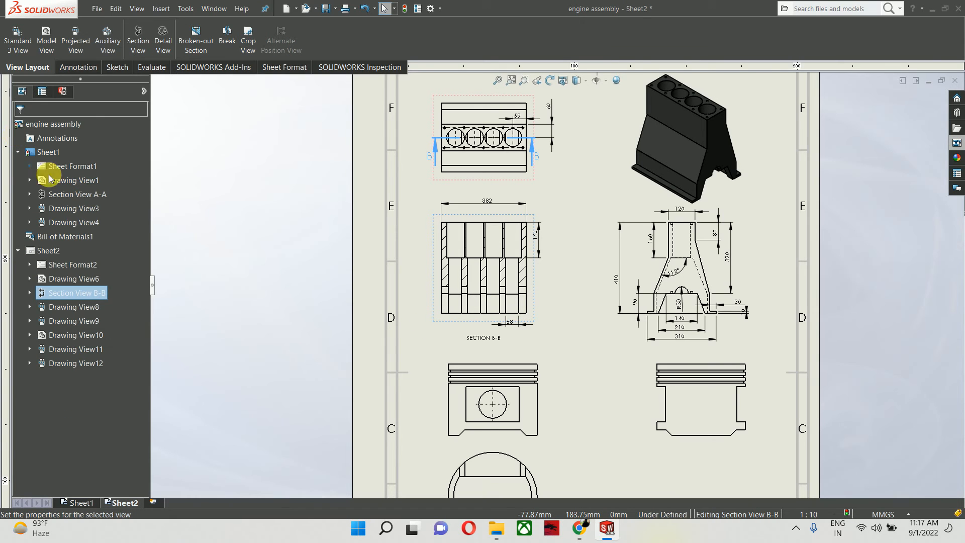
{"action": "left_click", "coordinate": [440, 310]}
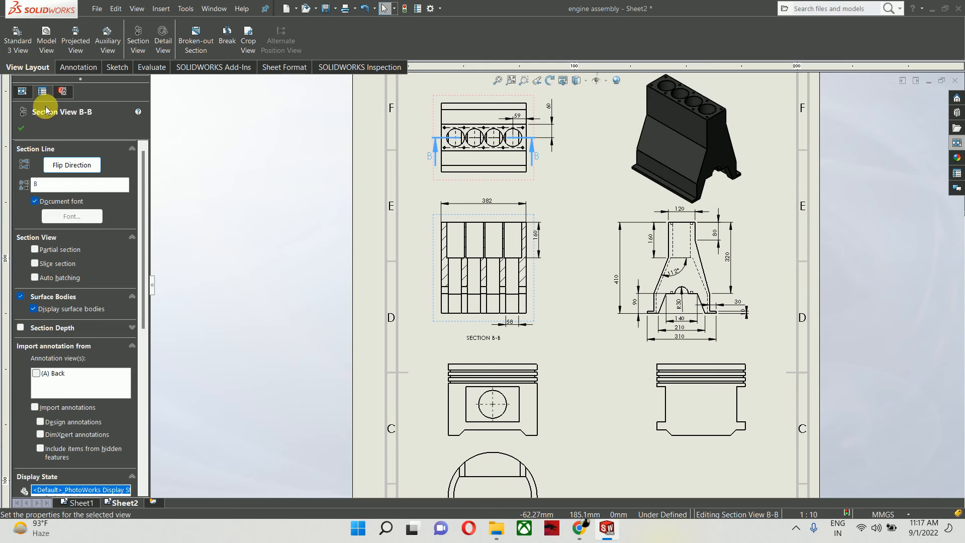
{"action": "scroll", "coordinate": [105, 355], "scroll_direction": "down", "scroll_amount": 5}
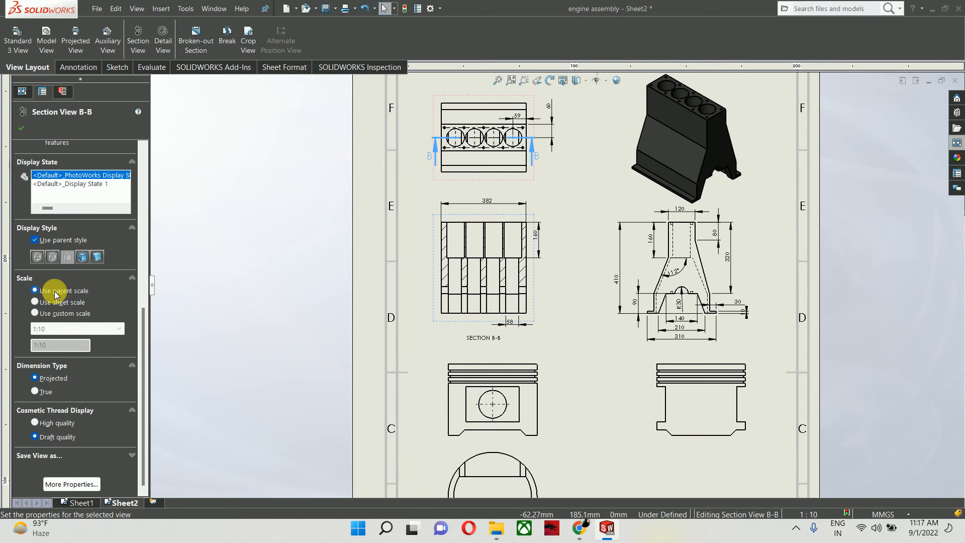
Step: Try the sheet scale and a 1:5 custom scale on the piston's front view, and return it to 1:2
{"action": "left_click", "coordinate": [546, 392]}
{"action": "scroll", "coordinate": [70, 360], "scroll_direction": "down", "scroll_amount": 3}
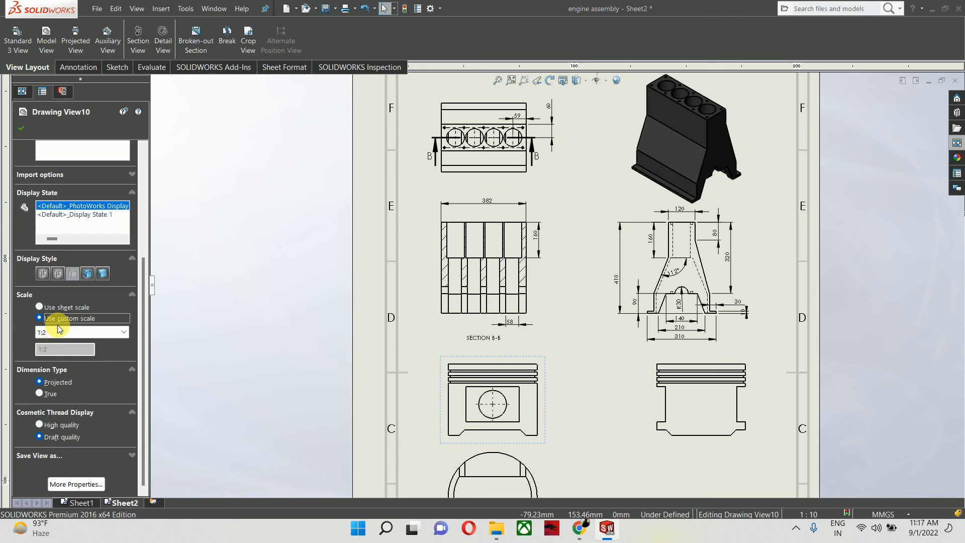
{"action": "left_click", "coordinate": [65, 309]}
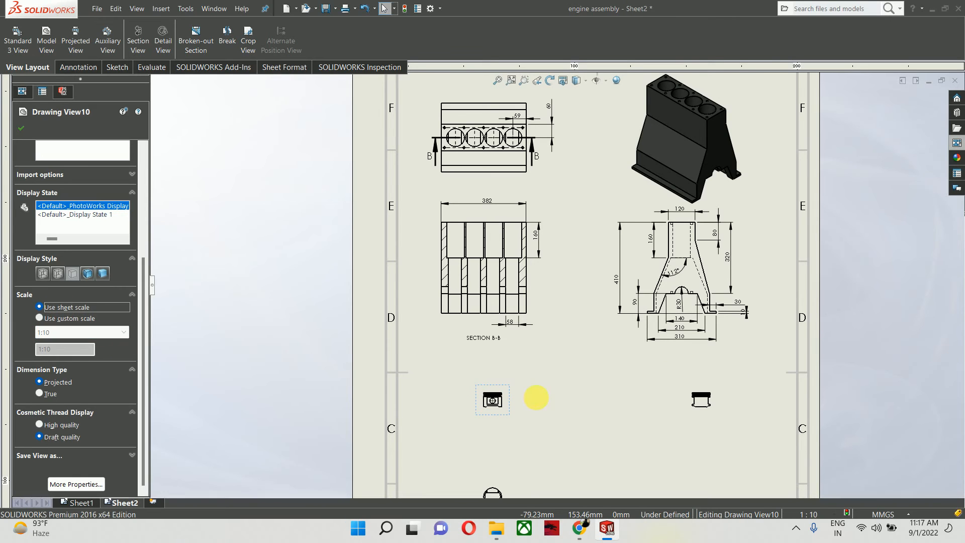
{"action": "scroll", "coordinate": [538, 397], "scroll_direction": "up", "scroll_amount": 2}
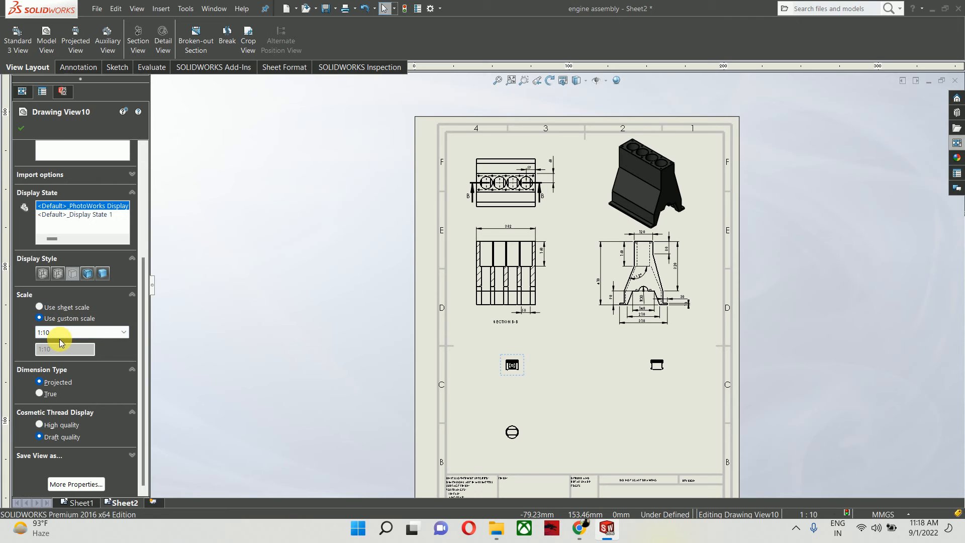
{"action": "left_click", "coordinate": [60, 335]}
{"action": "left_click", "coordinate": [45, 369]}
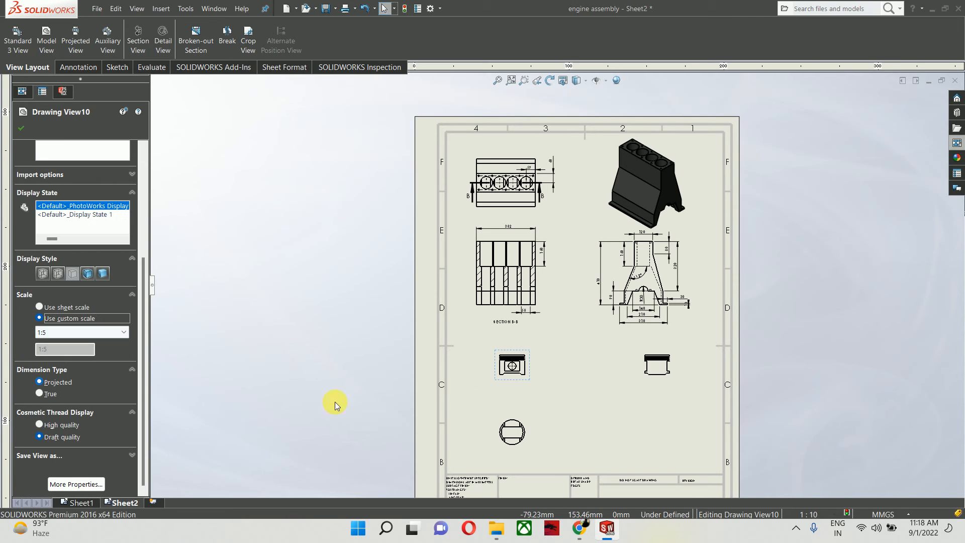
{"action": "left_click", "coordinate": [54, 330]}
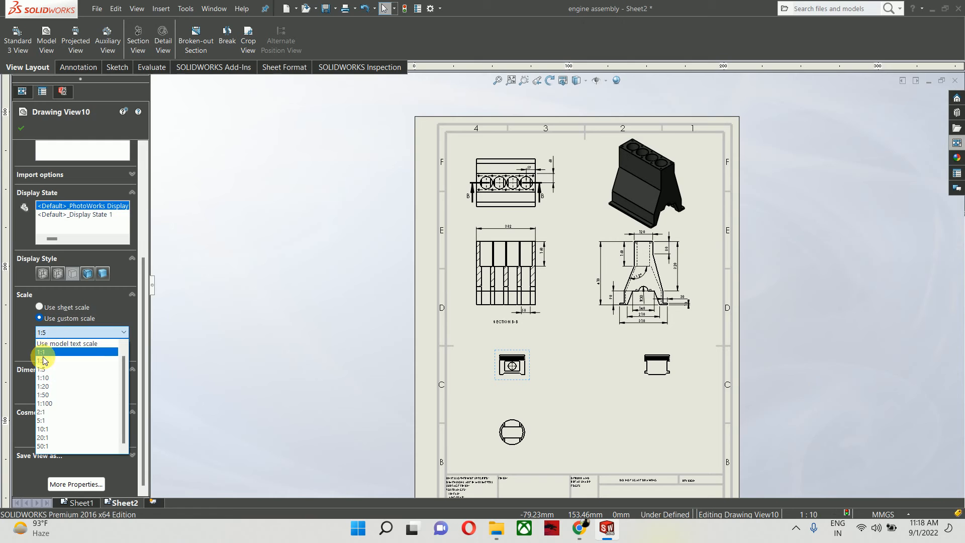
{"action": "left_click", "coordinate": [44, 361]}
{"action": "left_click", "coordinate": [559, 412]}
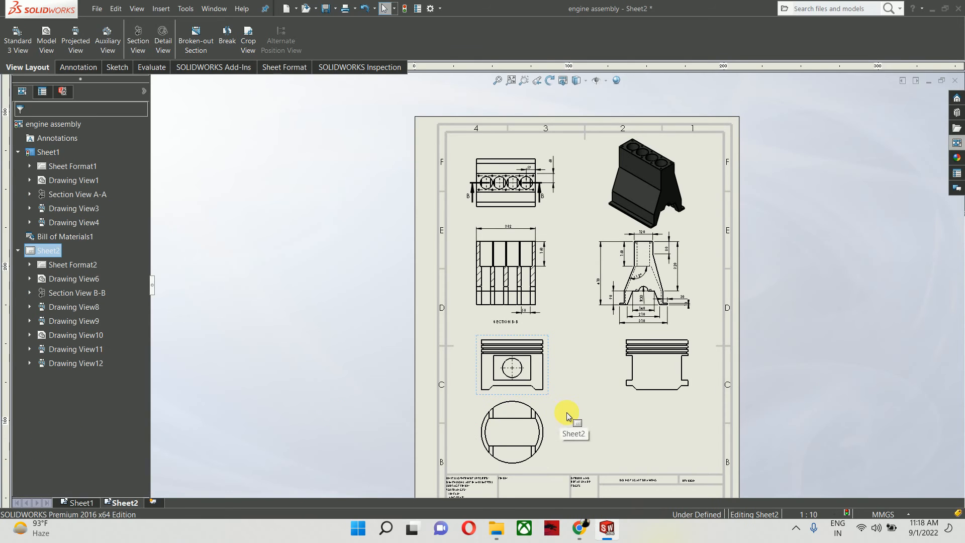
Step: Delete the piston's projected side view
{"action": "scroll", "coordinate": [563, 412], "scroll_direction": "down", "scroll_amount": 3}
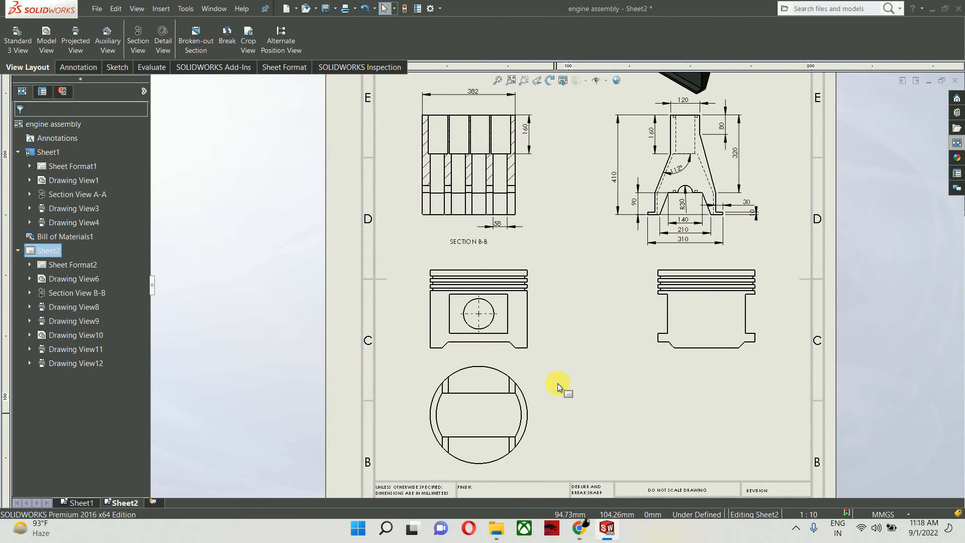
{"action": "scroll", "coordinate": [557, 381], "scroll_direction": "down", "scroll_amount": 2}
{"action": "left_click", "coordinate": [674, 315]}
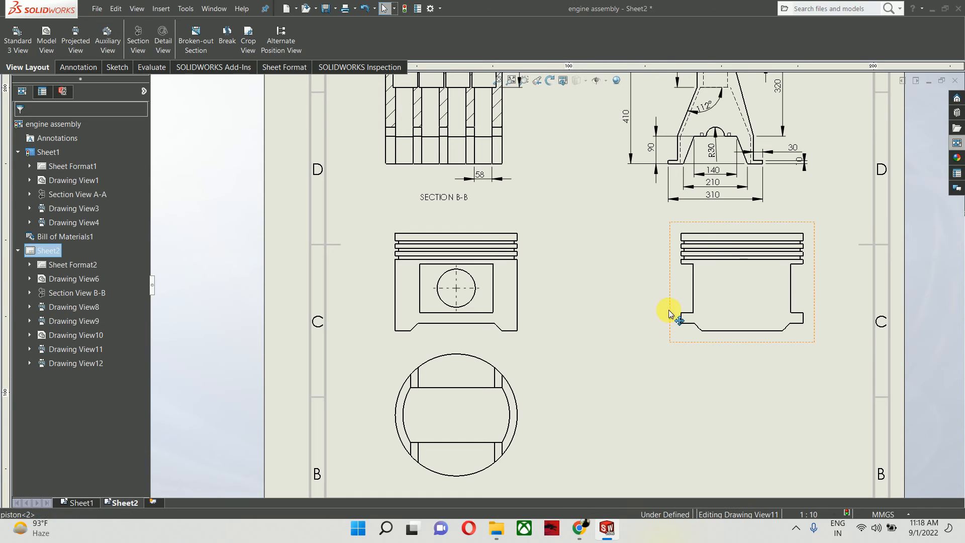
{"action": "key", "text": "Delete"}
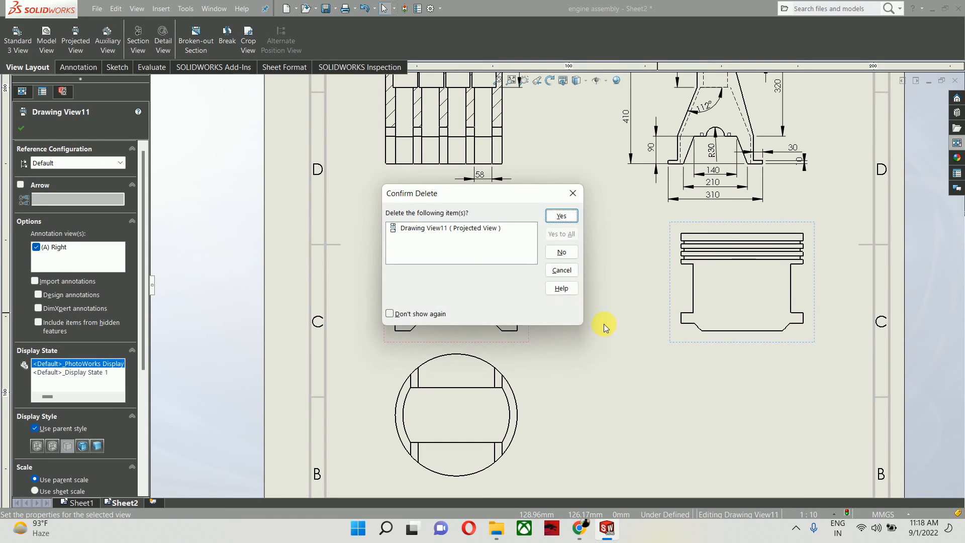
{"action": "left_click", "coordinate": [560, 217]}
Step: Create vertical section view C-C through the centre of the piston's pin hole and place it to the right of the front view
{"action": "left_click", "coordinate": [527, 280]}
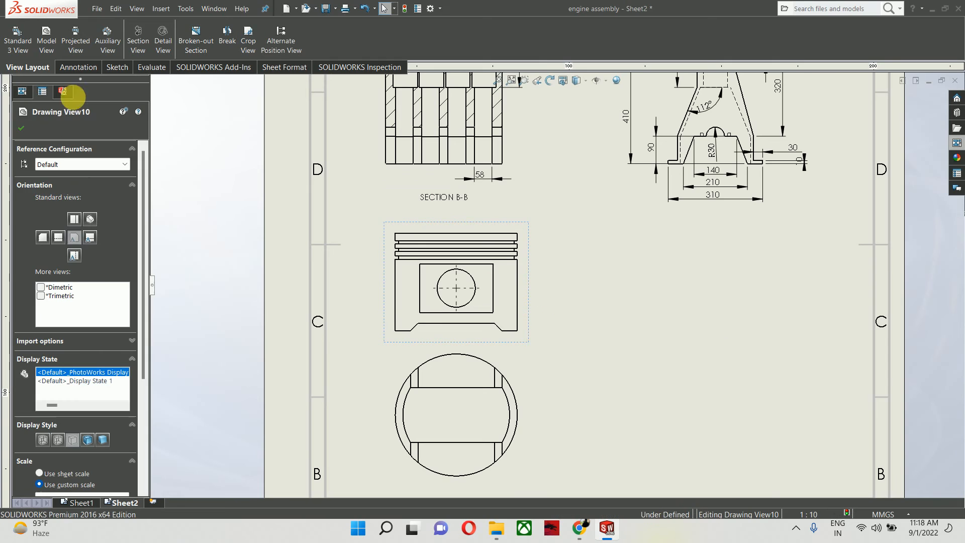
{"action": "left_click", "coordinate": [132, 35]}
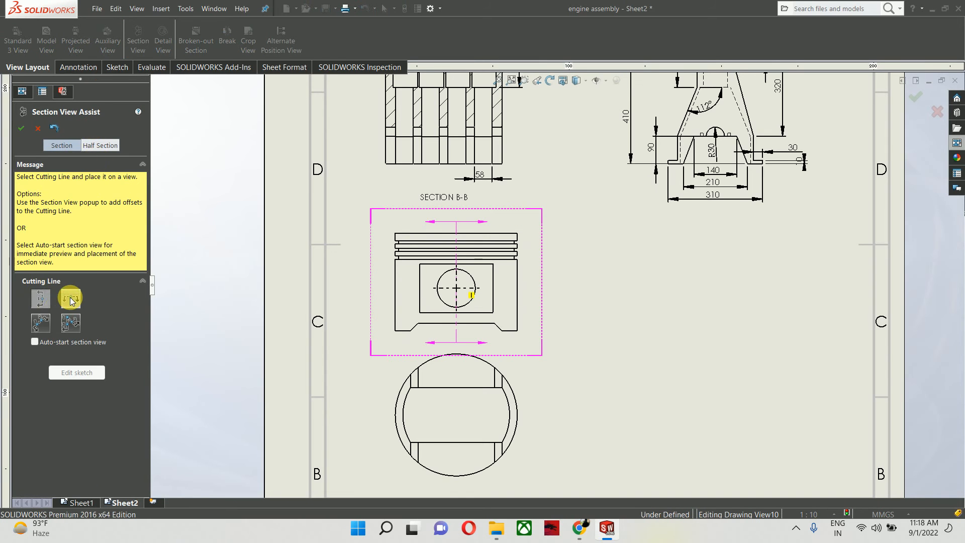
{"action": "left_click", "coordinate": [40, 298]}
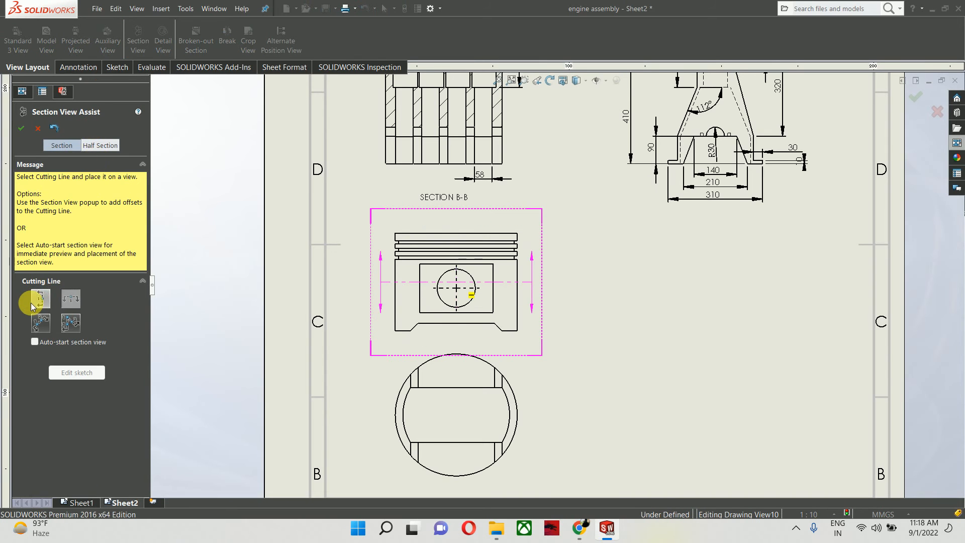
{"action": "left_click", "coordinate": [456, 288]}
{"action": "left_click", "coordinate": [540, 304]}
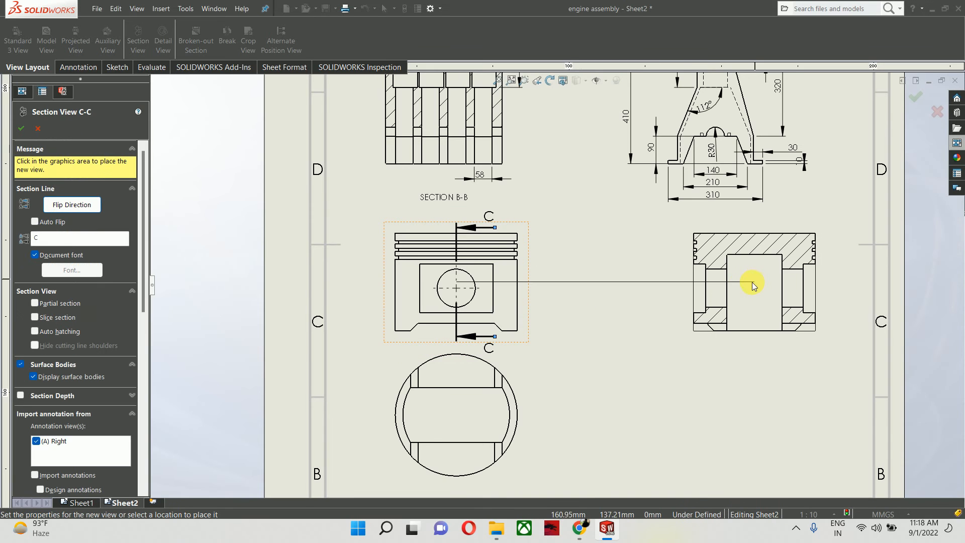
{"action": "left_click", "coordinate": [716, 289]}
{"action": "key", "text": "Escape"}
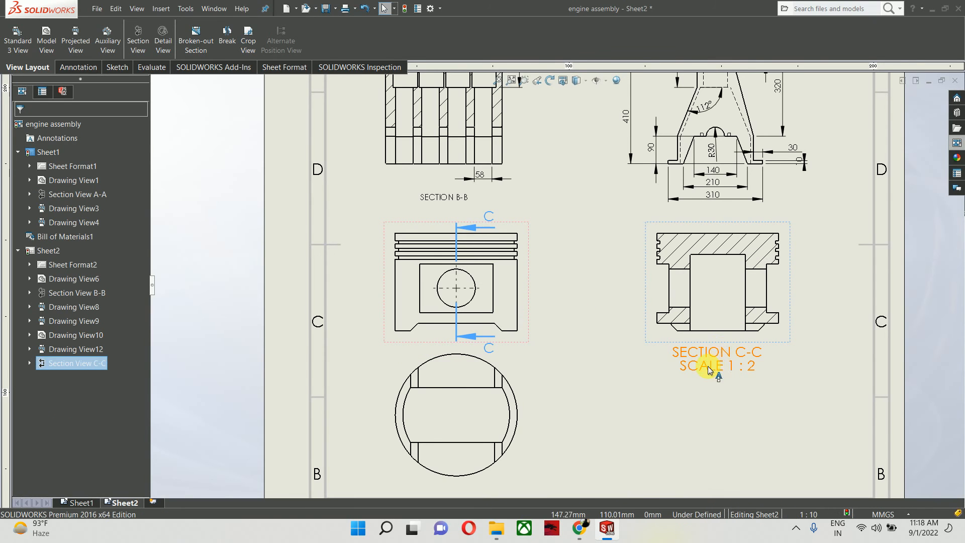
{"action": "key", "text": "Escape"}
Step: Move the piston's front view up slightly and shift section view B-B closer to the cylinder block's top view
{"action": "scroll", "coordinate": [698, 384], "scroll_direction": "up", "scroll_amount": 3}
{"action": "scroll", "coordinate": [694, 385], "scroll_direction": "down", "scroll_amount": 3}
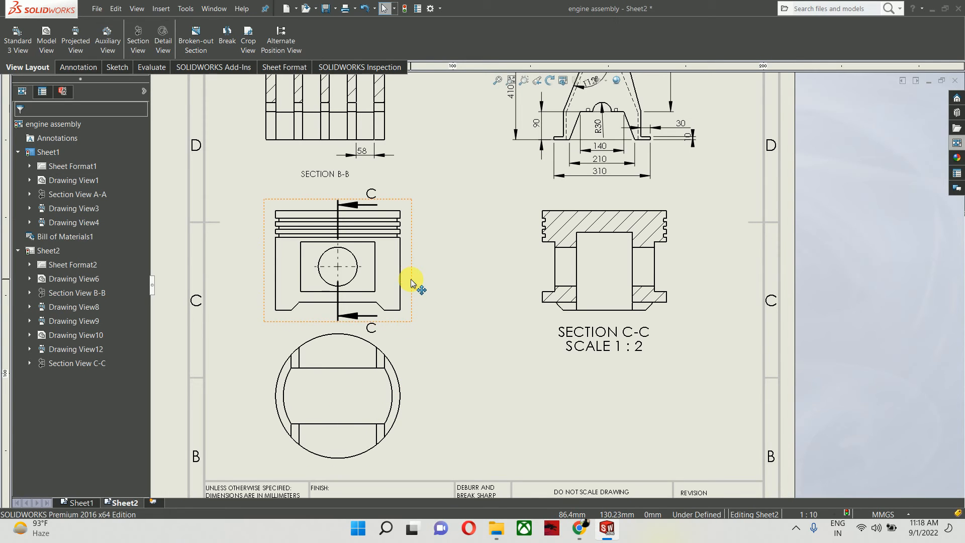
{"action": "mouse_move", "coordinate": [409, 276]}
{"action": "left_mouse_down"}
{"action": "mouse_move", "coordinate": [403, 261]}
{"action": "mouse_move", "coordinate": [409, 267]}
{"action": "left_mouse_up"}
{"action": "key", "text": "f"}
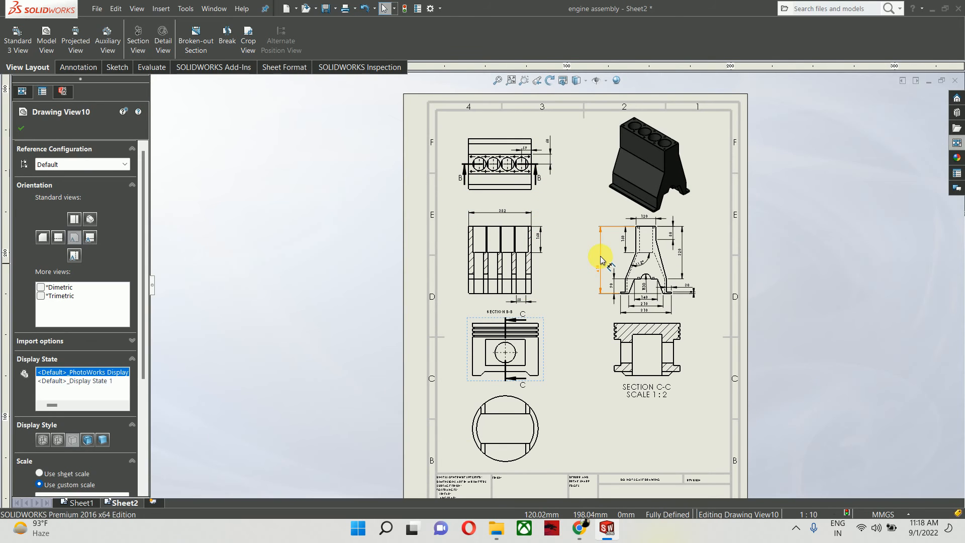
{"action": "left_click_drag", "start_coordinate": [542, 277], "coordinate": [538, 262]}
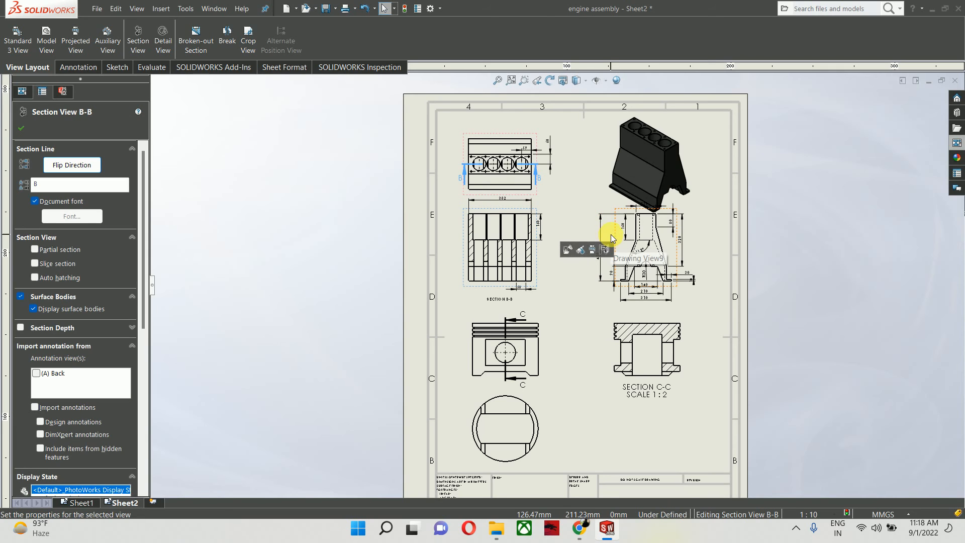
Step: Move the cylinder block's side view closer to section view B-B and shift the shaded isometric view farther right
{"action": "left_click_drag", "start_coordinate": [612, 239], "coordinate": [565, 239]}
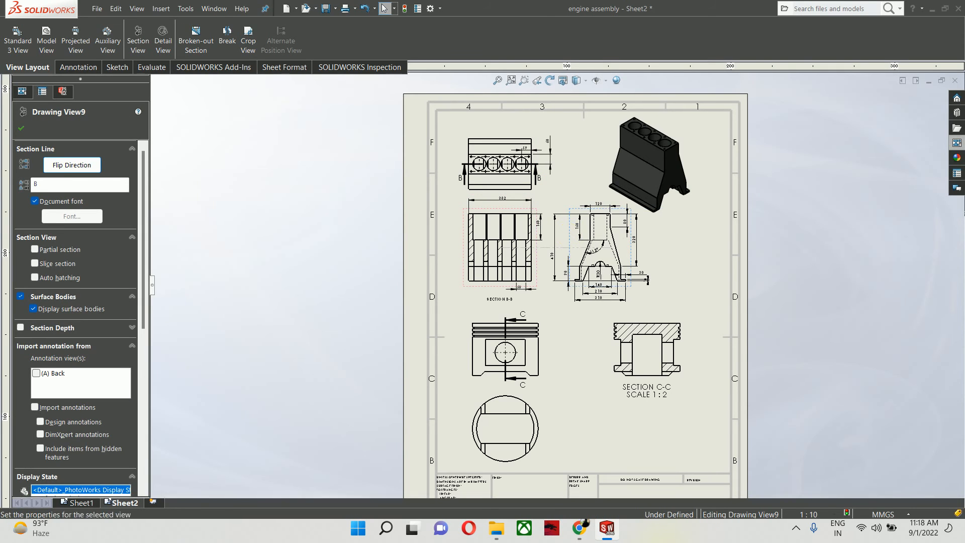
{"action": "left_click", "coordinate": [683, 209]}
{"action": "mouse_move", "coordinate": [697, 189]}
{"action": "left_mouse_down"}
{"action": "mouse_move", "coordinate": [730, 267]}
{"action": "mouse_move", "coordinate": [723, 188]}
{"action": "left_mouse_up"}
{"action": "scroll", "coordinate": [528, 231], "scroll_direction": "up", "scroll_amount": 2}
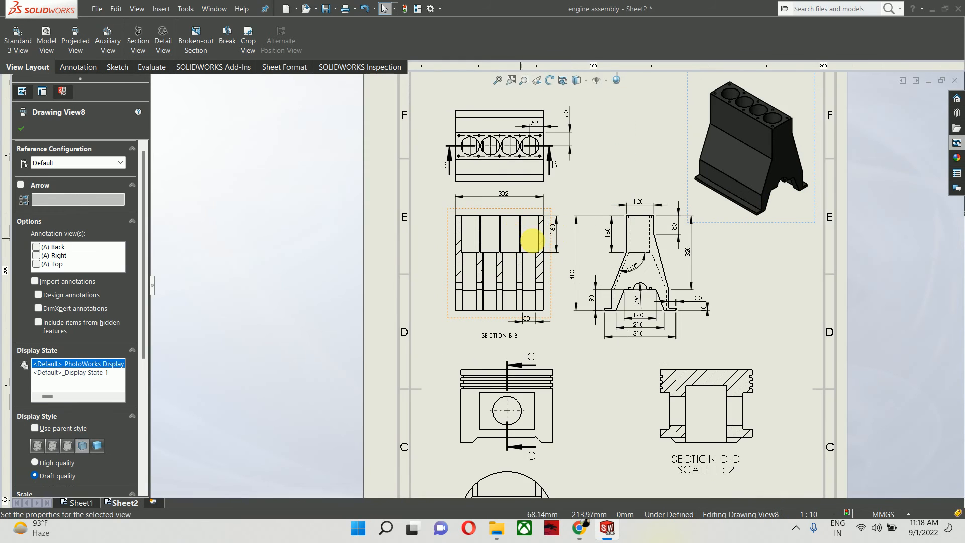
Step: Shift the cylinder block's top view up and left with its aligned section, and bring the 382 dimension closer to section view B-B
{"action": "left_click", "coordinate": [552, 209]}
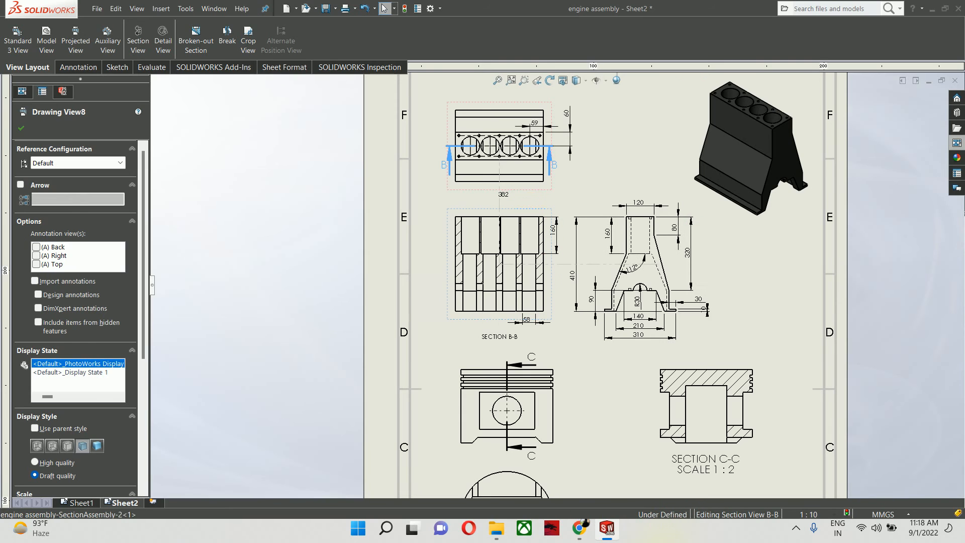
{"action": "mouse_move", "coordinate": [540, 189]}
{"action": "left_mouse_down"}
{"action": "mouse_move", "coordinate": [521, 189]}
{"action": "mouse_move", "coordinate": [534, 176]}
{"action": "left_mouse_up"}
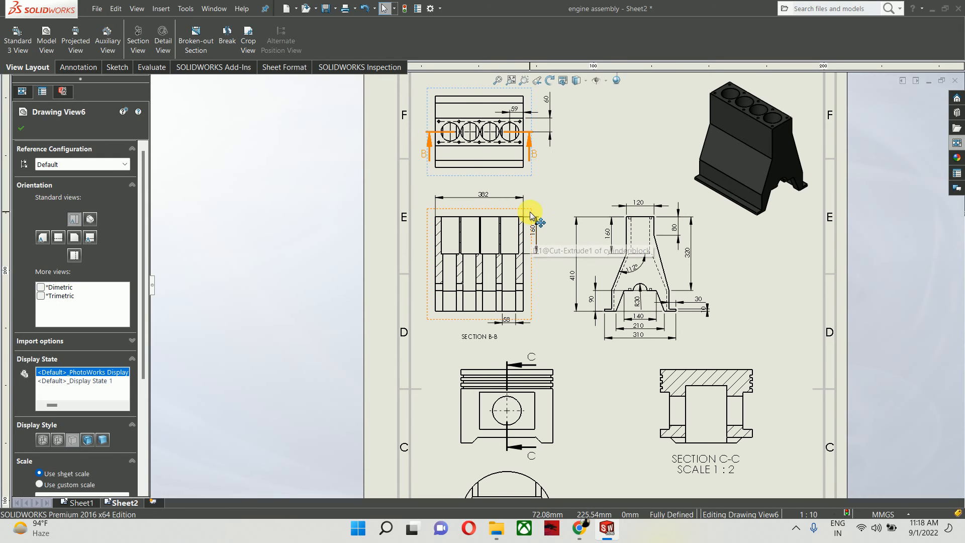
{"action": "mouse_move", "coordinate": [534, 209]}
{"action": "left_mouse_down"}
{"action": "mouse_move", "coordinate": [534, 189]}
{"action": "mouse_move", "coordinate": [494, 231]}
{"action": "left_mouse_up"}
{"action": "scroll", "coordinate": [480, 182], "scroll_direction": "down", "scroll_amount": 4}
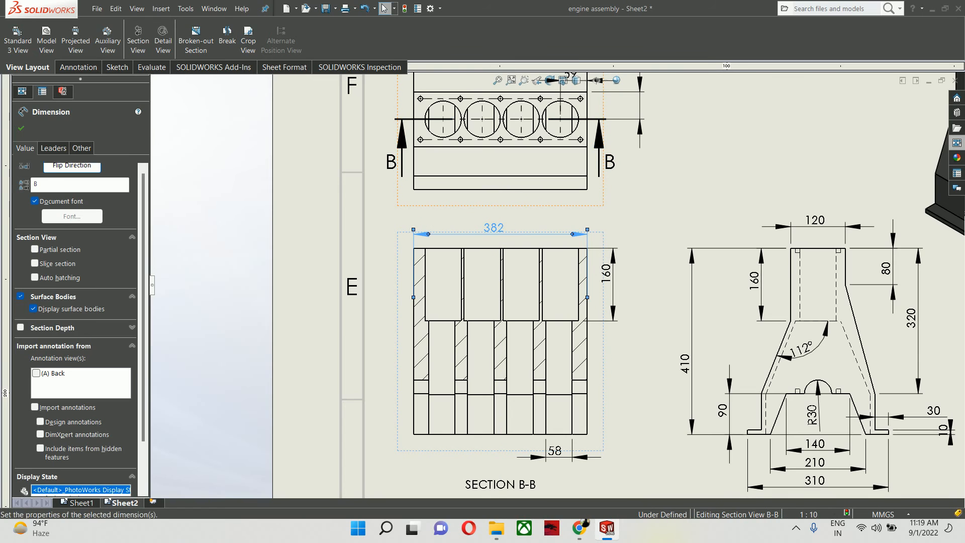
{"action": "left_click", "coordinate": [628, 234]}
{"action": "scroll", "coordinate": [589, 270], "scroll_direction": "up", "scroll_amount": 3}
{"action": "scroll", "coordinate": [583, 354], "scroll_direction": "down", "scroll_amount": 2}
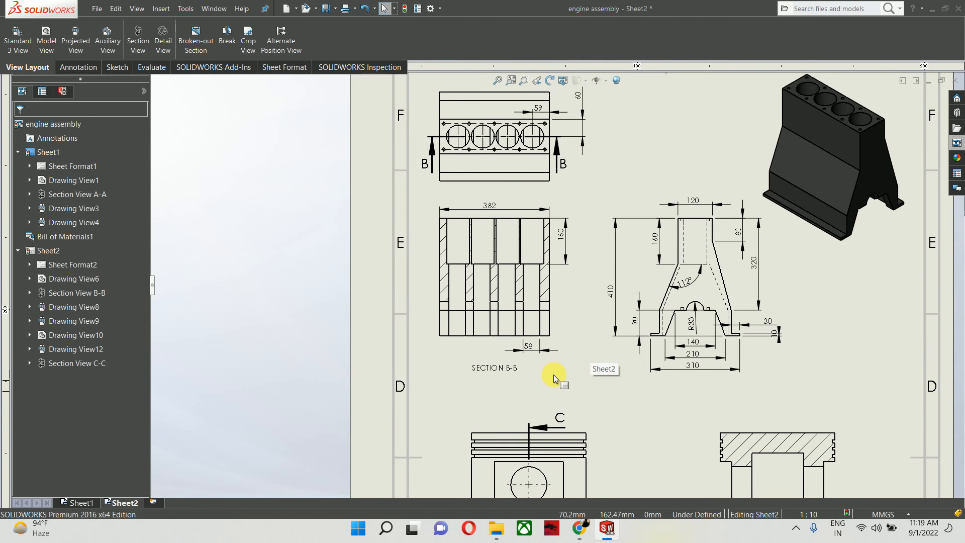
Step: Move the piston's front view up and left toward section view B-B, and raise the bottom view closer beneath it
{"action": "scroll", "coordinate": [553, 375], "scroll_direction": "up", "scroll_amount": 3}
{"action": "scroll", "coordinate": [560, 378], "scroll_direction": "down", "scroll_amount": 3}
{"action": "left_click", "coordinate": [595, 363]}
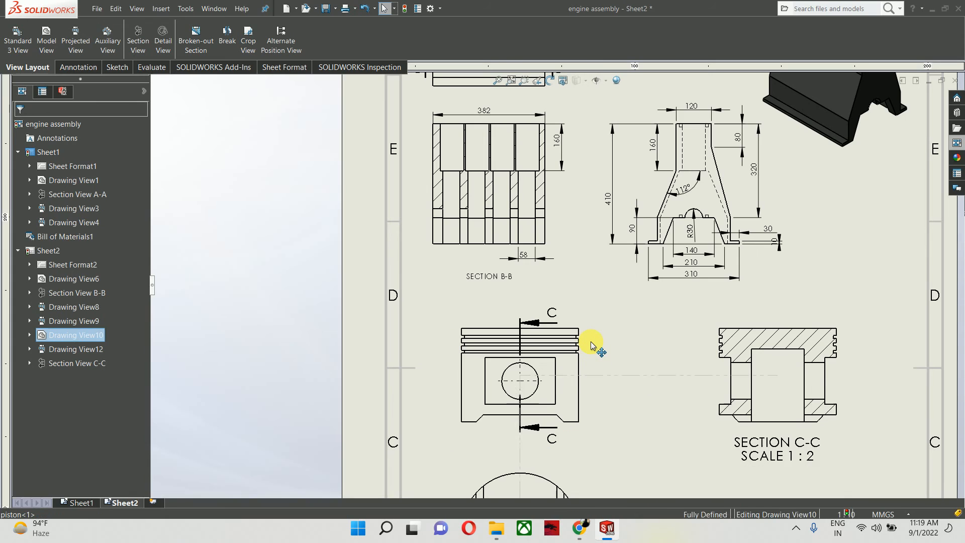
{"action": "scroll", "coordinate": [583, 355], "scroll_direction": "up", "scroll_amount": 3}
{"action": "scroll", "coordinate": [590, 370], "scroll_direction": "down", "scroll_amount": 2}
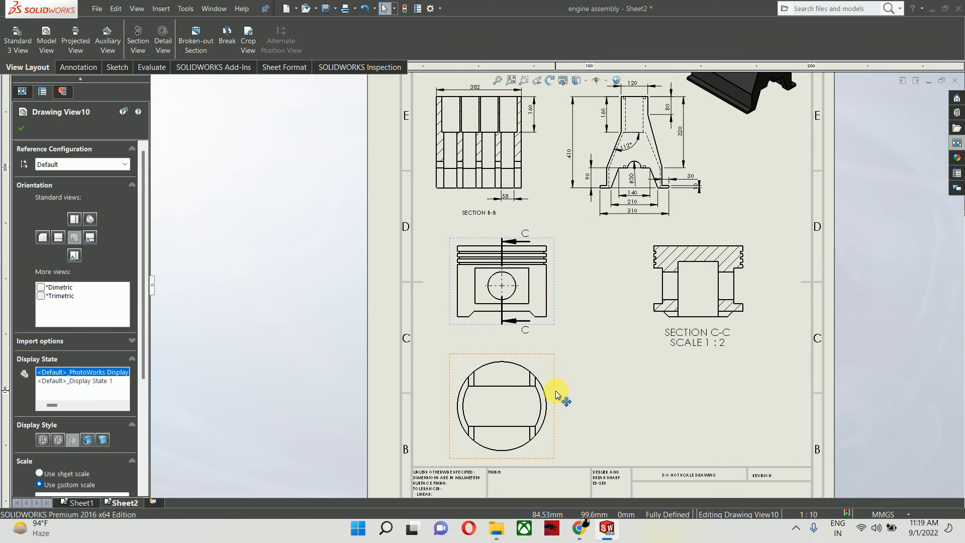
{"action": "left_click_drag", "start_coordinate": [556, 394], "coordinate": [568, 387]}
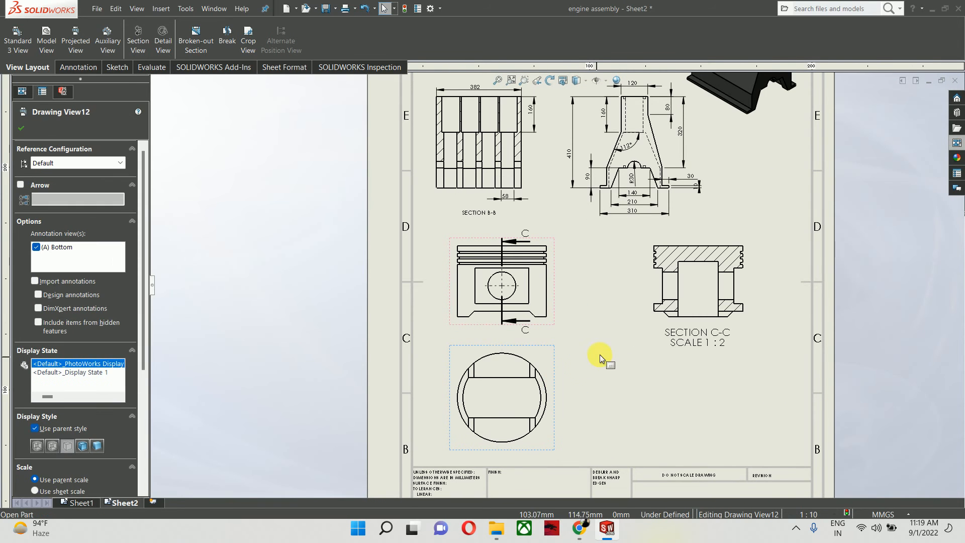
{"action": "scroll", "coordinate": [590, 285], "scroll_direction": "up", "scroll_amount": 2}
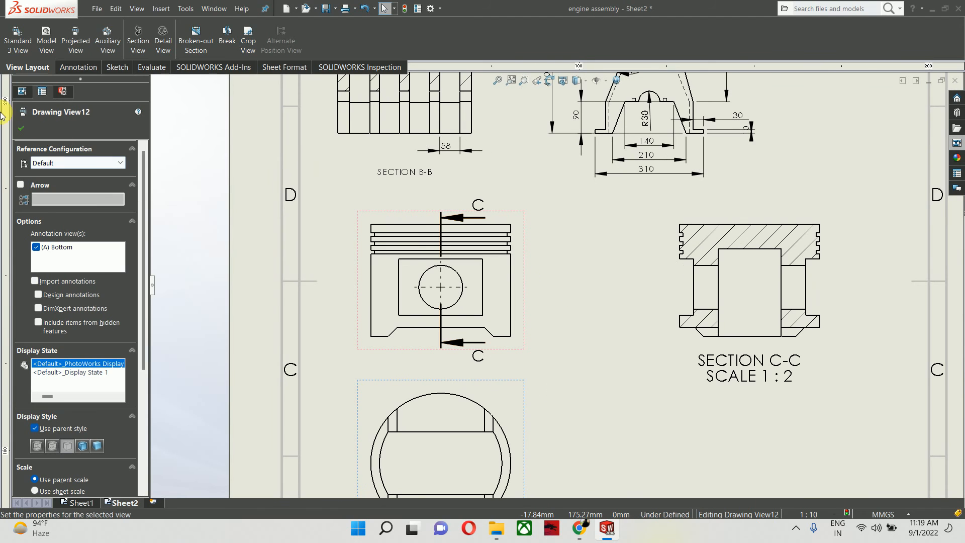
{"action": "left_click", "coordinate": [18, 130]}
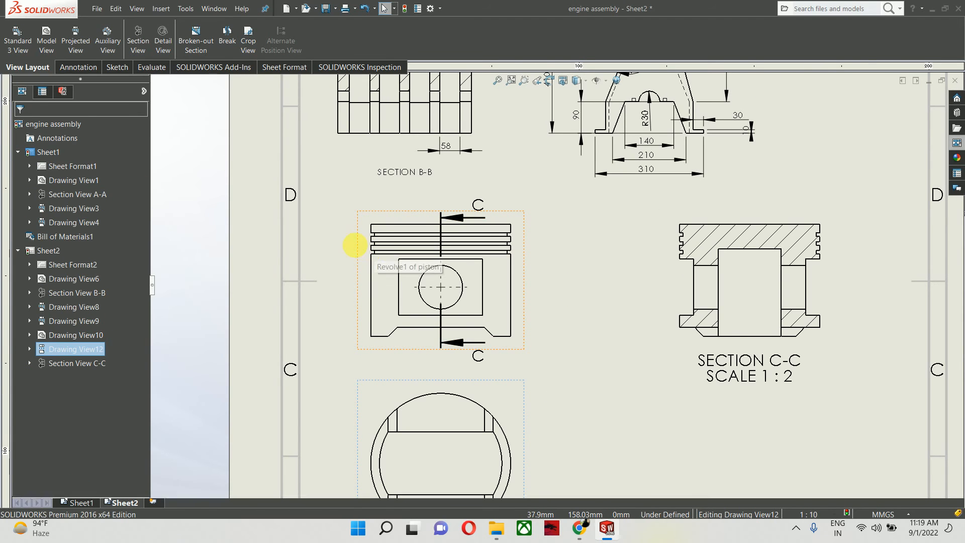
Step: Insert the model dimensions of the piston's Revolve1 feature into its front view
{"action": "scroll", "coordinate": [556, 277], "scroll_direction": "up", "scroll_amount": 1}
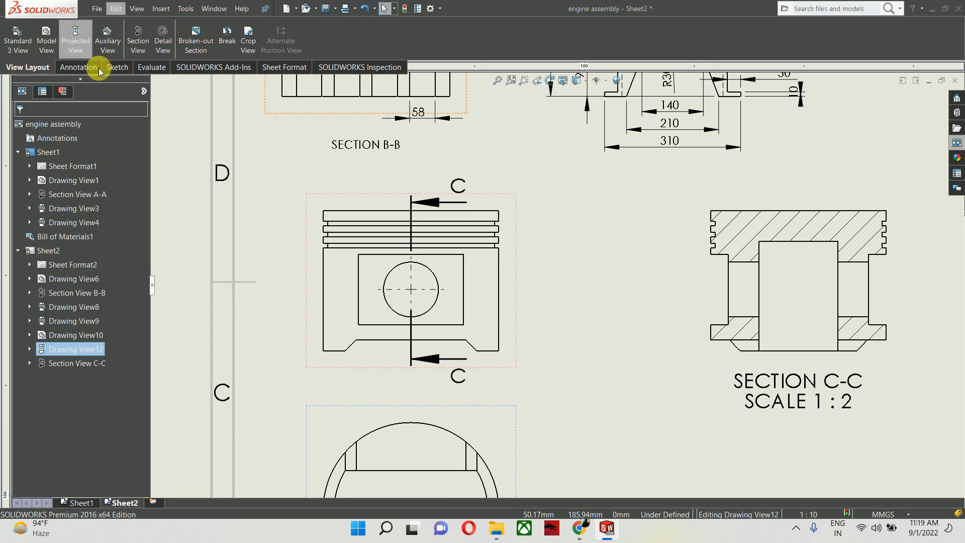
{"action": "left_click", "coordinate": [80, 65]}
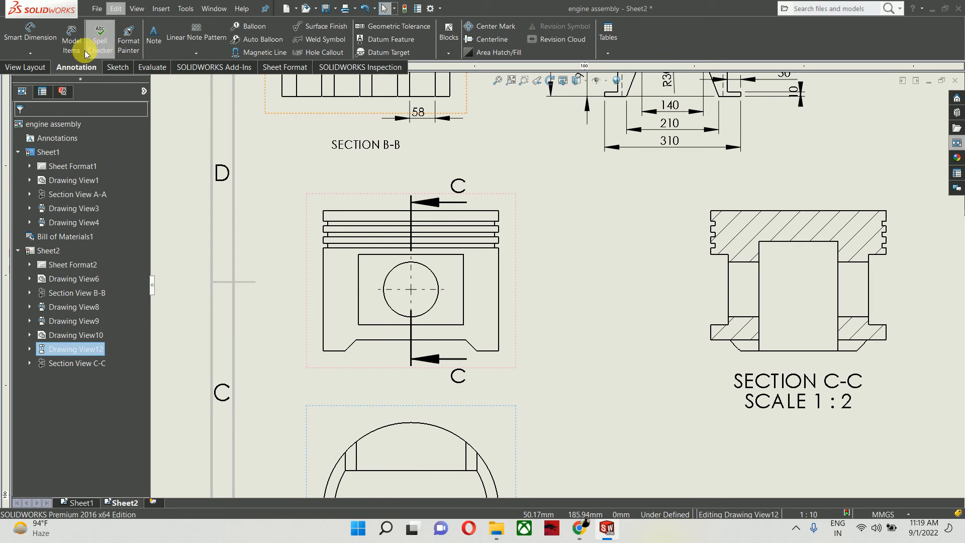
{"action": "left_click", "coordinate": [80, 46]}
{"action": "scroll", "coordinate": [417, 246], "scroll_direction": "down", "scroll_amount": 2}
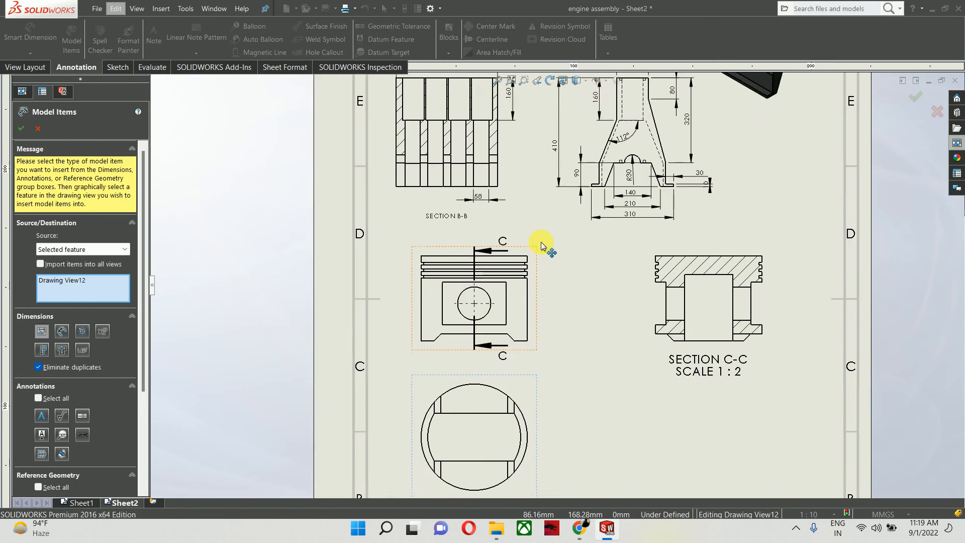
{"action": "scroll", "coordinate": [540, 241], "scroll_direction": "up", "scroll_amount": 3}
{"action": "scroll", "coordinate": [550, 276], "scroll_direction": "down", "scroll_amount": 3}
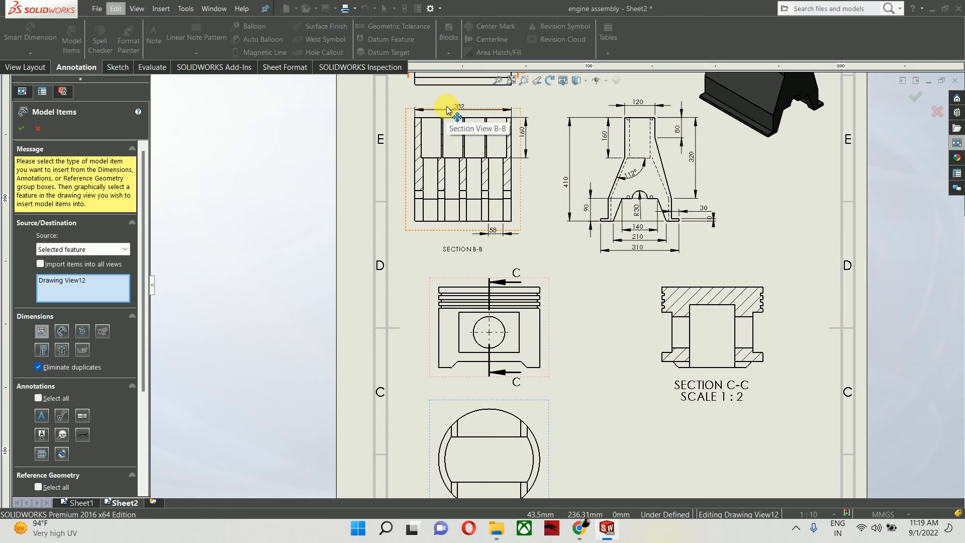
{"action": "scroll", "coordinate": [433, 358], "scroll_direction": "up", "scroll_amount": 2}
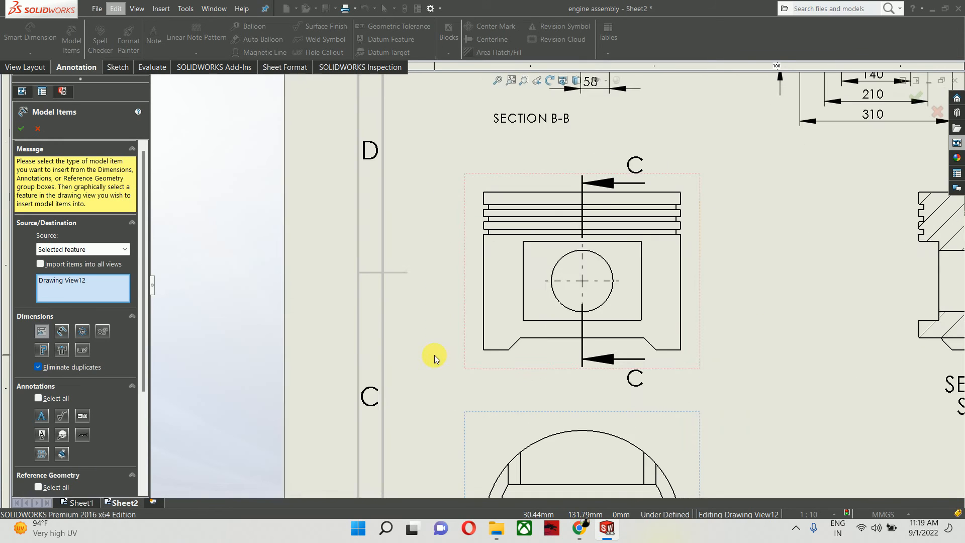
{"action": "scroll", "coordinate": [578, 261], "scroll_direction": "down", "scroll_amount": 2}
{"action": "scroll", "coordinate": [603, 301], "scroll_direction": "up", "scroll_amount": 2}
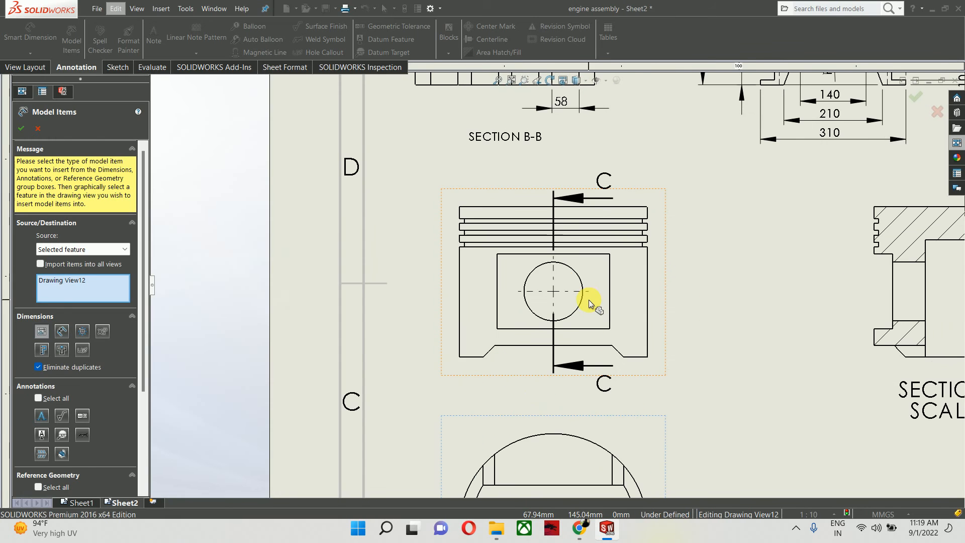
{"action": "scroll", "coordinate": [593, 302], "scroll_direction": "down", "scroll_amount": 2}
{"action": "scroll", "coordinate": [553, 289], "scroll_direction": "up", "scroll_amount": 2}
{"action": "scroll", "coordinate": [522, 288], "scroll_direction": "up", "scroll_amount": 1}
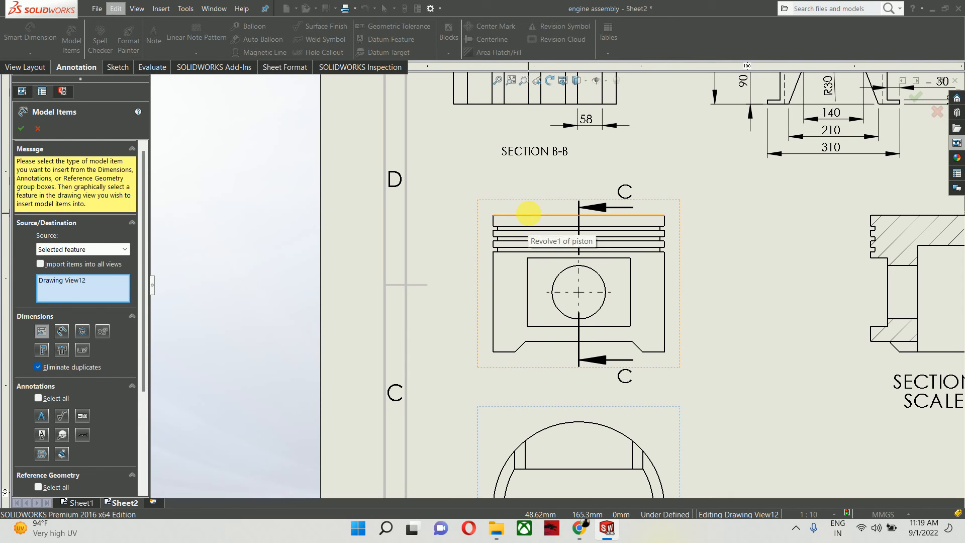
{"action": "left_click", "coordinate": [523, 216]}
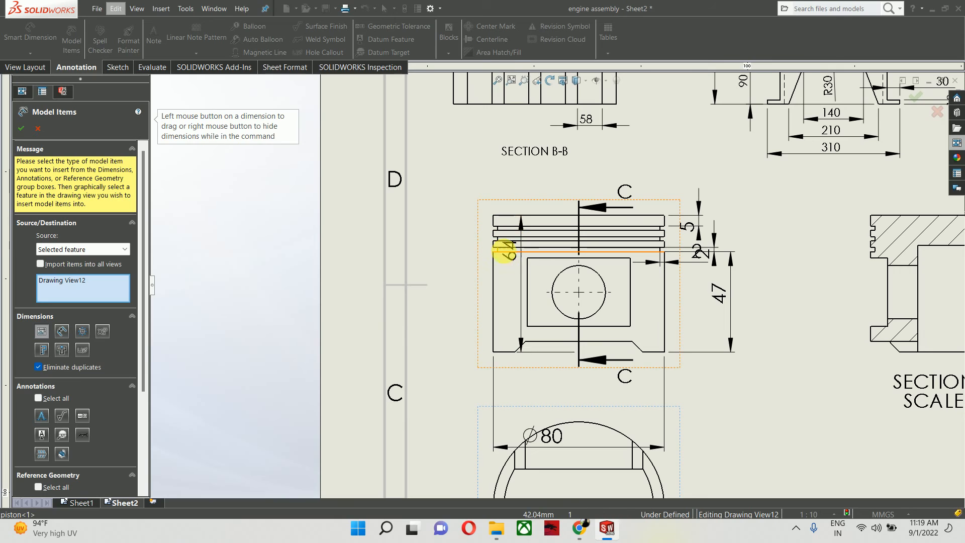
Step: Spread the piston front view's 64, 5, vertical 2 and 47 dimensions clear of the outline and accept the inserted model items
{"action": "left_click_drag", "start_coordinate": [506, 251], "coordinate": [446, 279]}
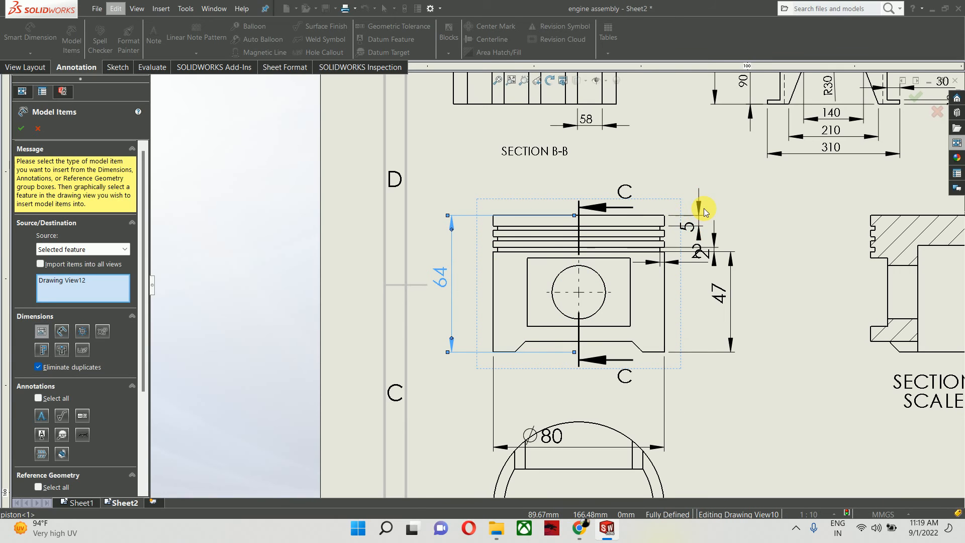
{"action": "left_click_drag", "start_coordinate": [702, 208], "coordinate": [692, 155]}
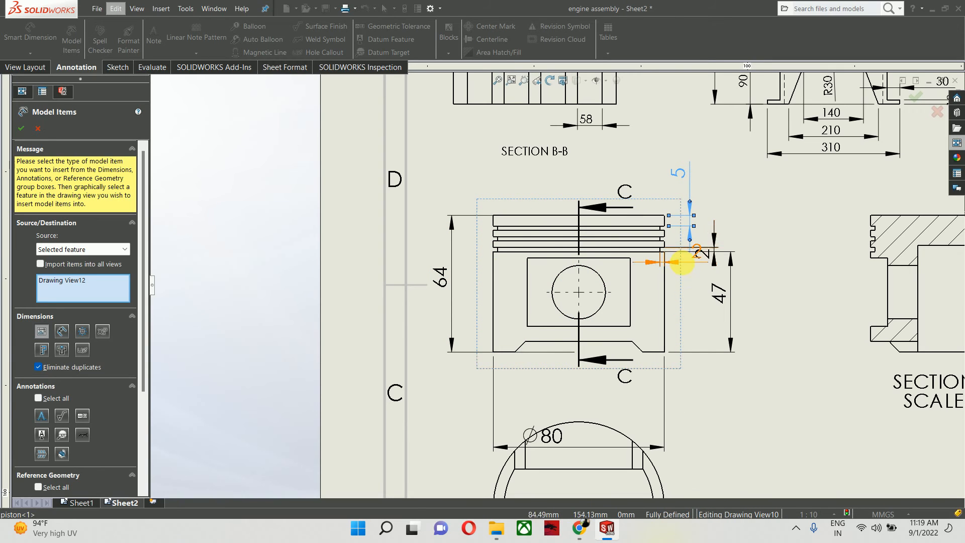
{"action": "left_click_drag", "start_coordinate": [701, 253], "coordinate": [712, 208]}
{"action": "left_click_drag", "start_coordinate": [725, 299], "coordinate": [752, 323]}
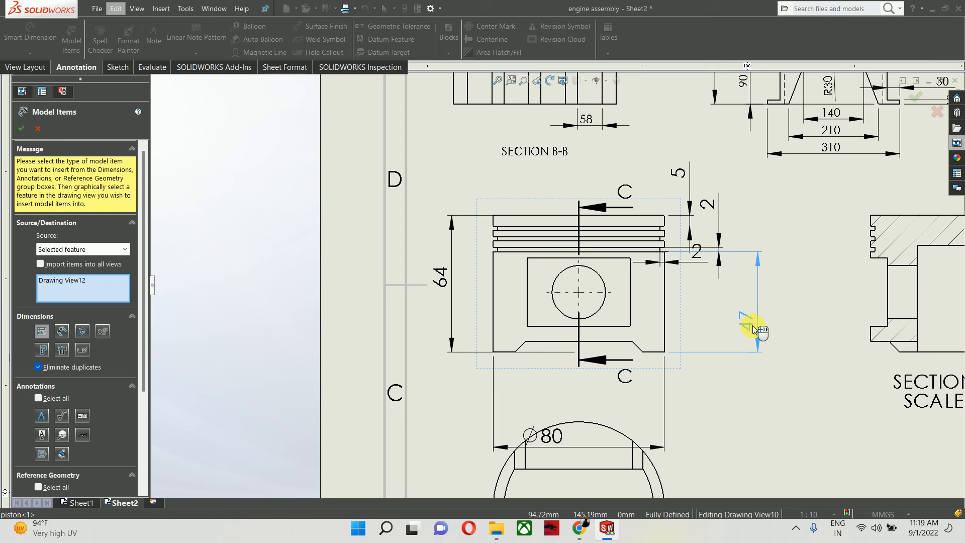
{"action": "scroll", "coordinate": [623, 336], "scroll_direction": "up", "scroll_amount": 2}
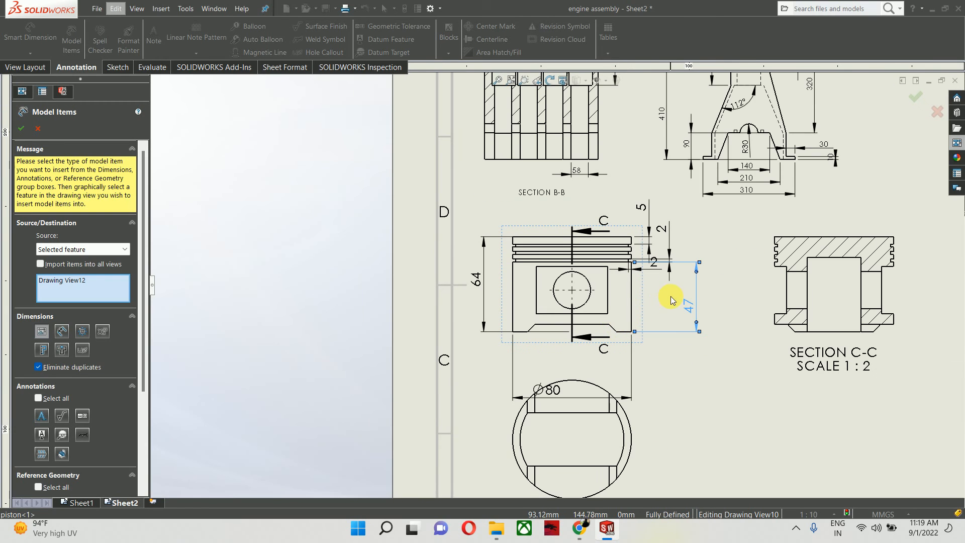
{"action": "left_click", "coordinate": [727, 195]}
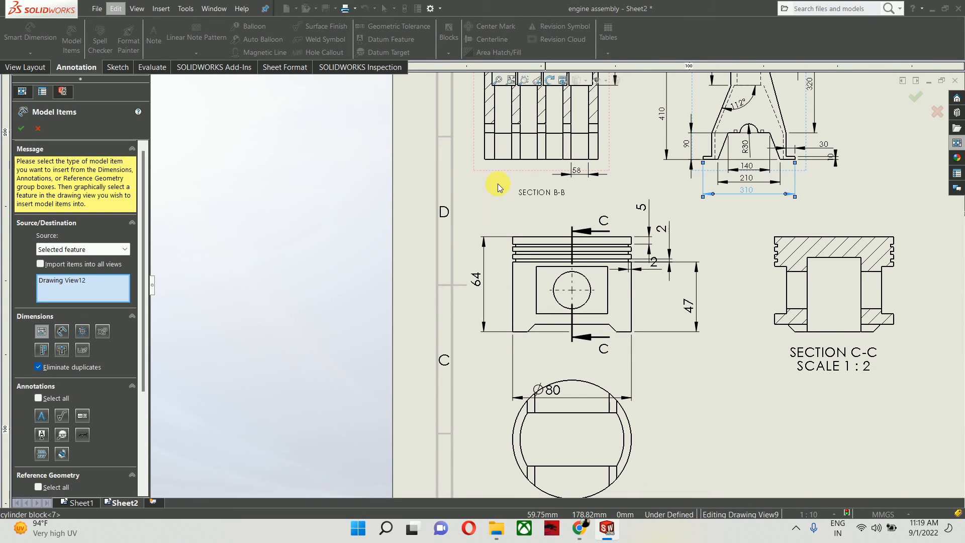
{"action": "left_click", "coordinate": [28, 131]}
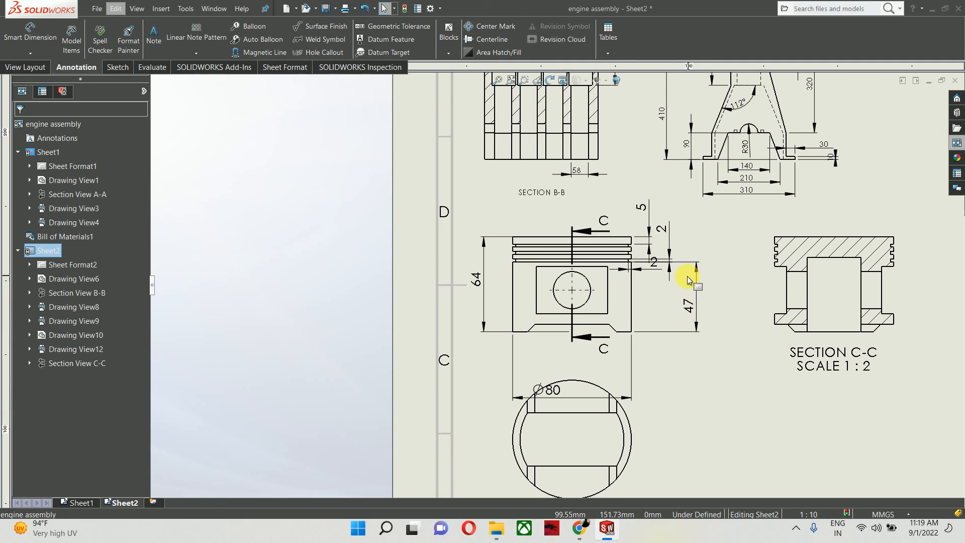
Step: Copy the format of the cylinder block's 310 dimension onto all dimensions of the piston's front view with Format Painter
{"action": "left_click", "coordinate": [696, 302]}
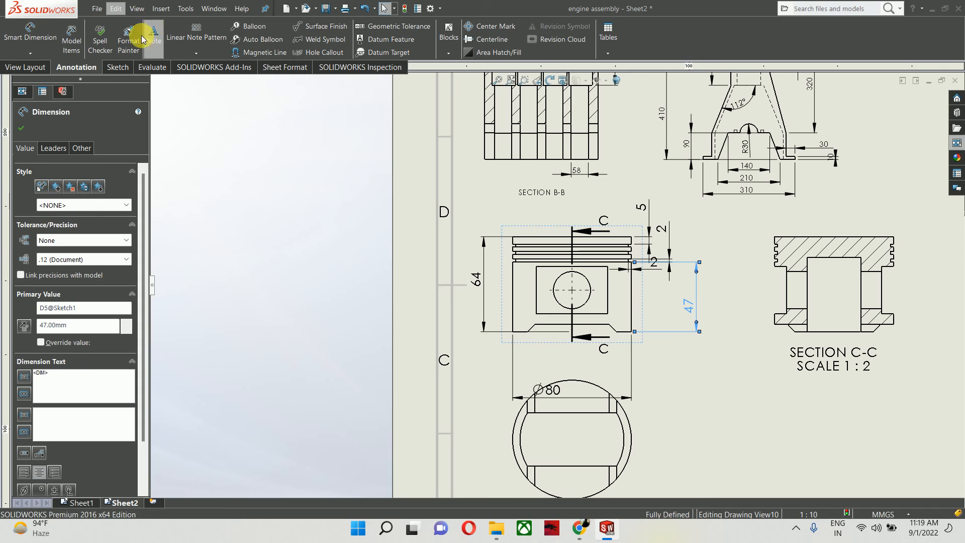
{"action": "left_click", "coordinate": [716, 225]}
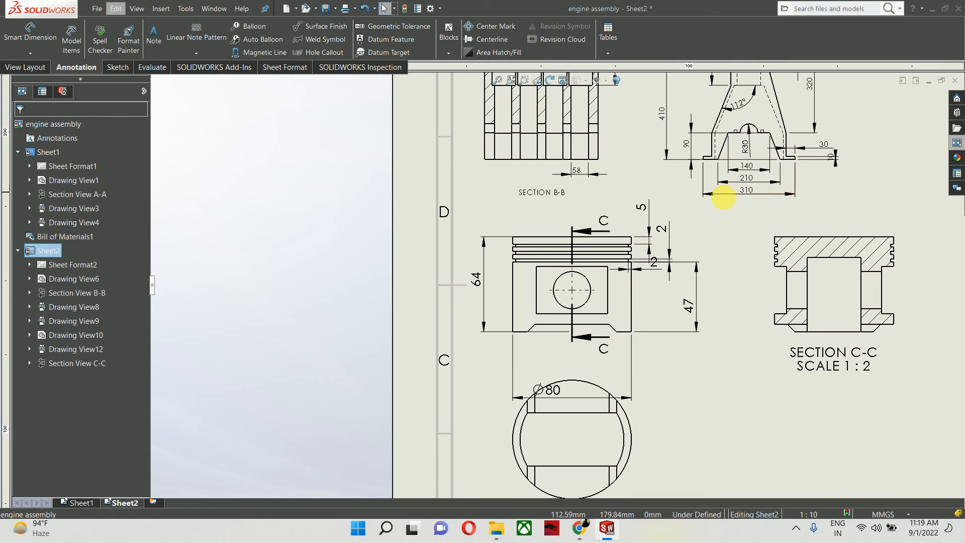
{"action": "left_click", "coordinate": [744, 192]}
{"action": "left_click", "coordinate": [129, 41]}
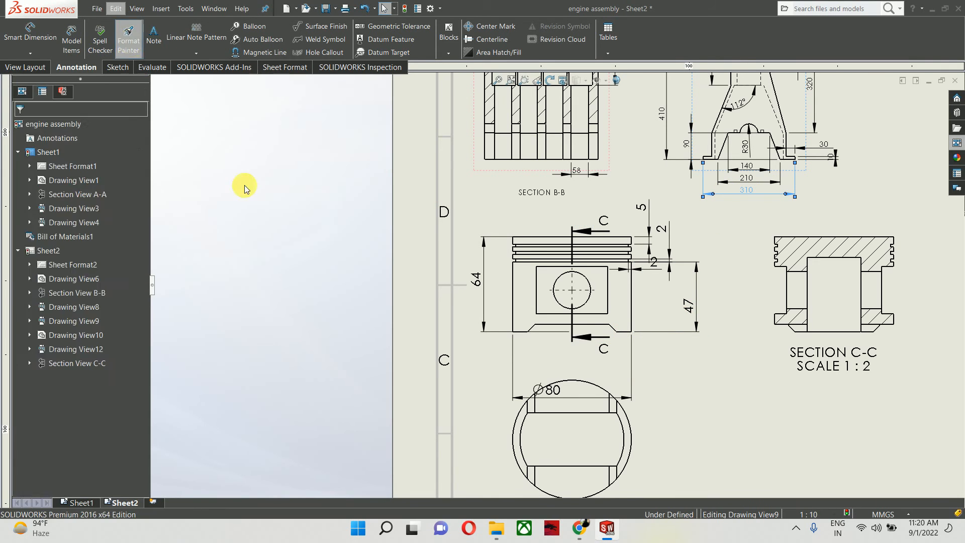
{"action": "mouse_move", "coordinate": [709, 353]}
{"action": "left_mouse_down"}
{"action": "mouse_move", "coordinate": [456, 222]}
{"action": "mouse_move", "coordinate": [475, 220]}
{"action": "left_mouse_up"}
{"action": "left_click", "coordinate": [929, 104]}
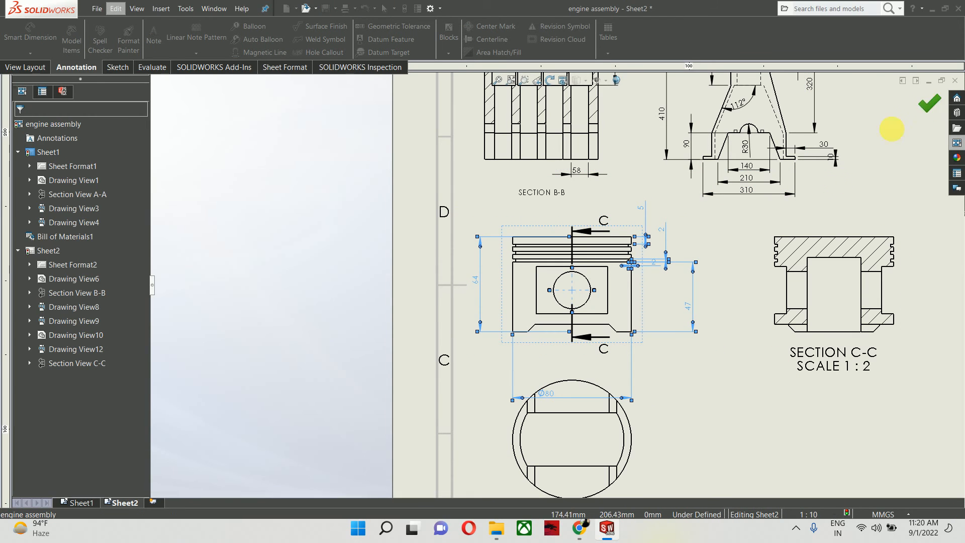
{"action": "left_click", "coordinate": [680, 364]}
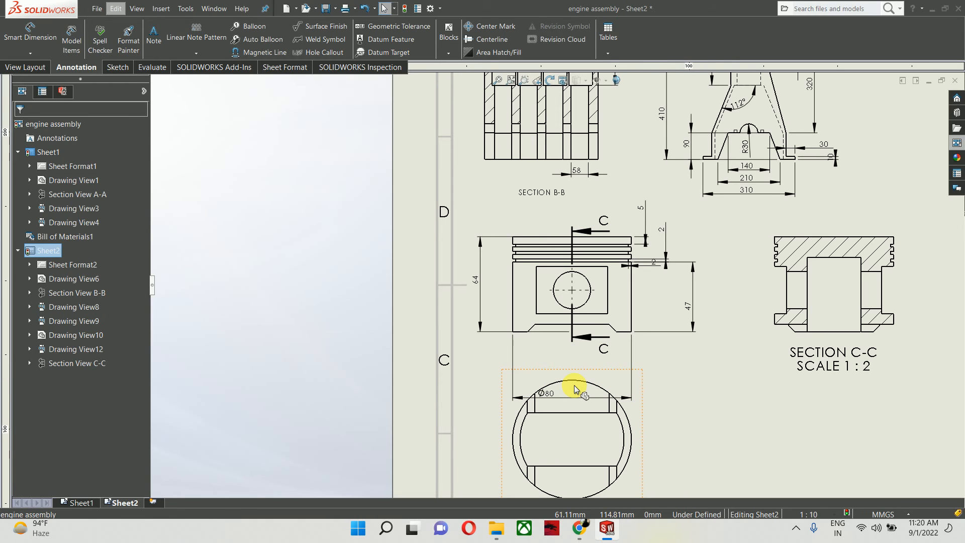
Step: Move the Ø80 dimension up into the gap between the piston's front and bottom views
{"action": "scroll", "coordinate": [574, 385], "scroll_direction": "down", "scroll_amount": 1}
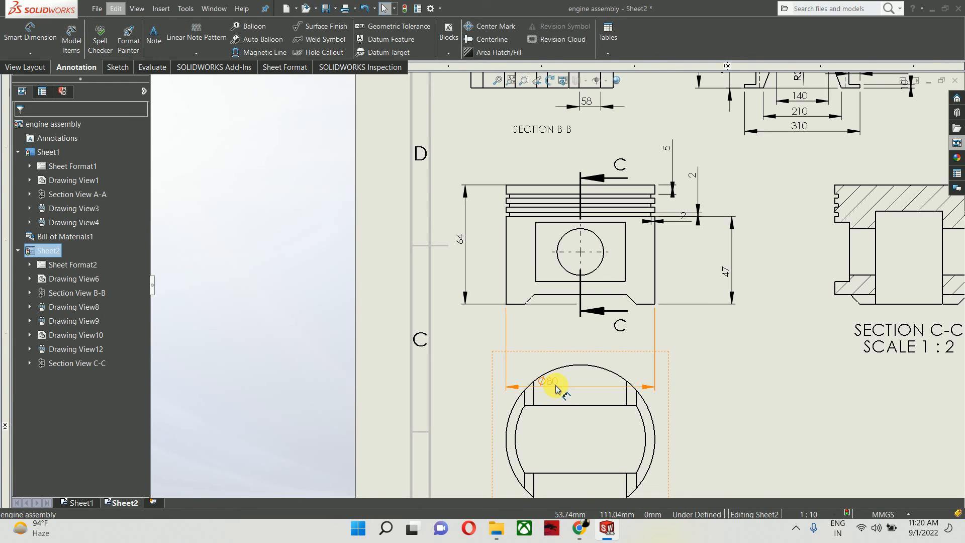
{"action": "mouse_move", "coordinate": [556, 388]}
{"action": "left_mouse_down"}
{"action": "mouse_move", "coordinate": [578, 333]}
{"action": "mouse_move", "coordinate": [592, 336]}
{"action": "left_mouse_up"}
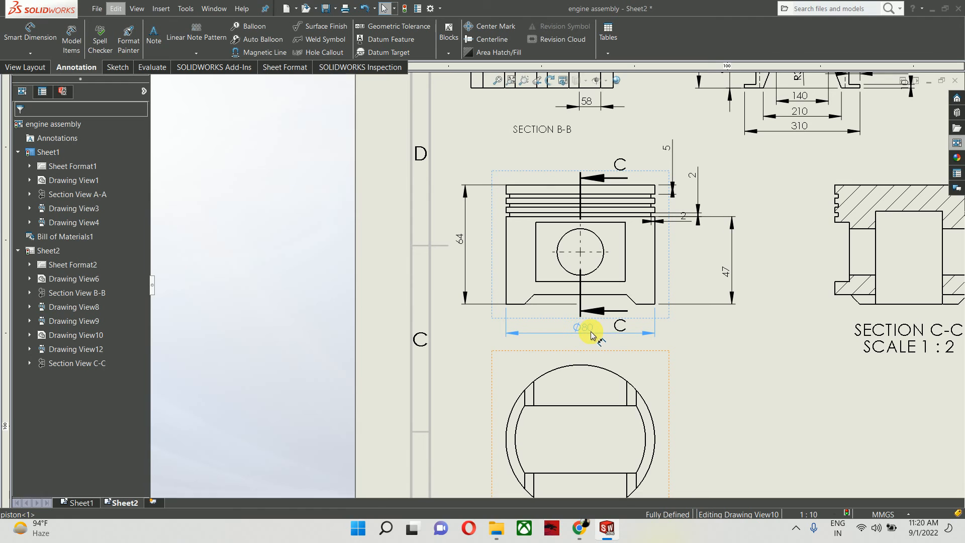
{"action": "left_click", "coordinate": [740, 390]}
{"action": "scroll", "coordinate": [711, 219], "scroll_direction": "down", "scroll_amount": 1}
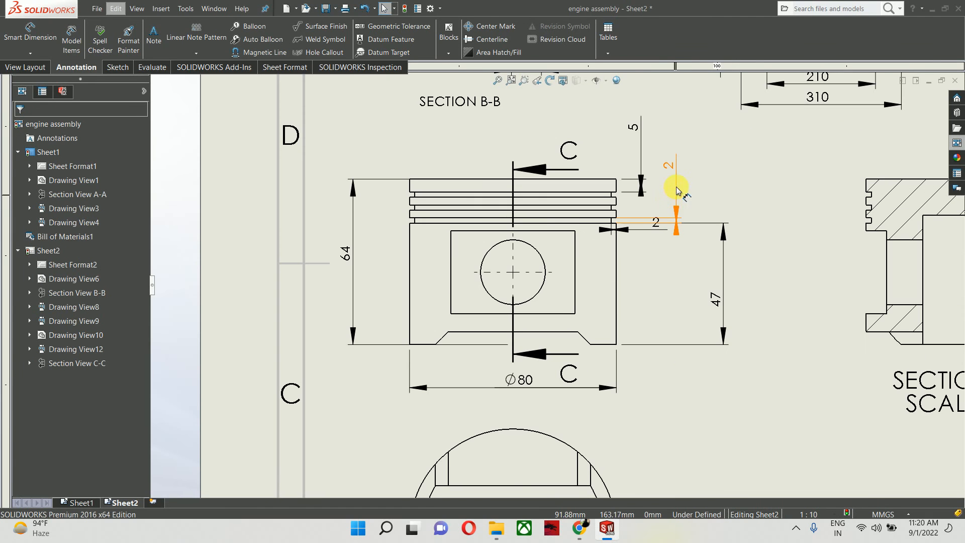
{"action": "left_click", "coordinate": [676, 214]}
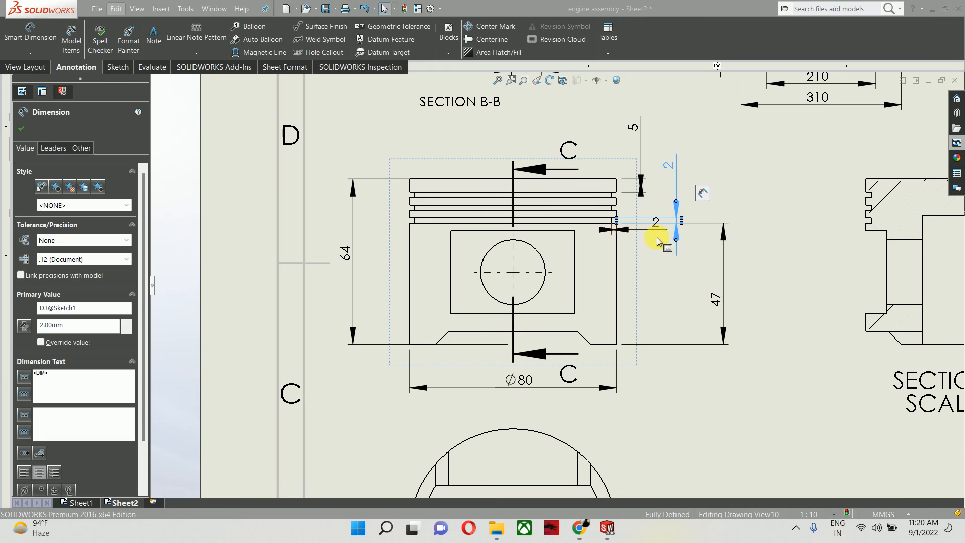
{"action": "scroll", "coordinate": [648, 207], "scroll_direction": "down", "scroll_amount": 2}
{"action": "left_click", "coordinate": [601, 247]}
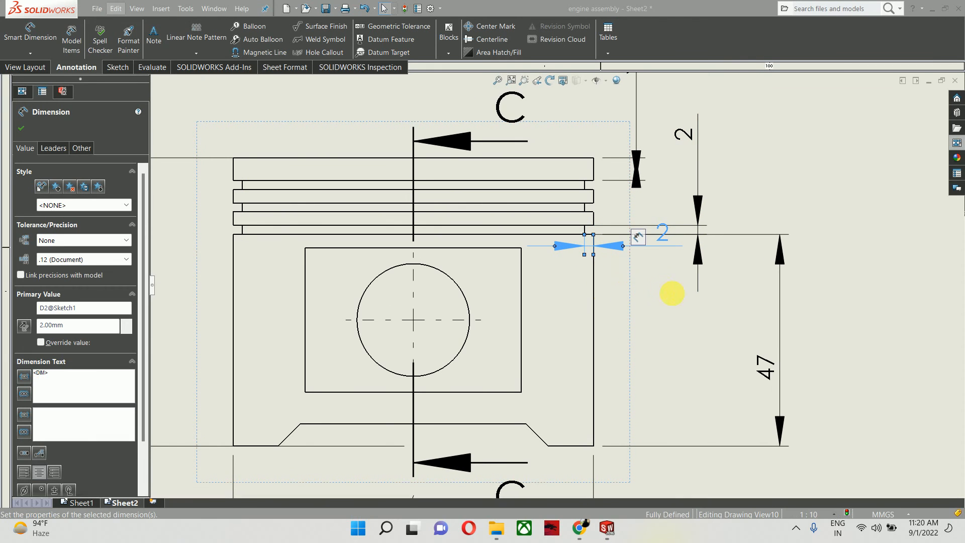
{"action": "left_click", "coordinate": [653, 259]}
{"action": "scroll", "coordinate": [611, 270], "scroll_direction": "up", "scroll_amount": 2}
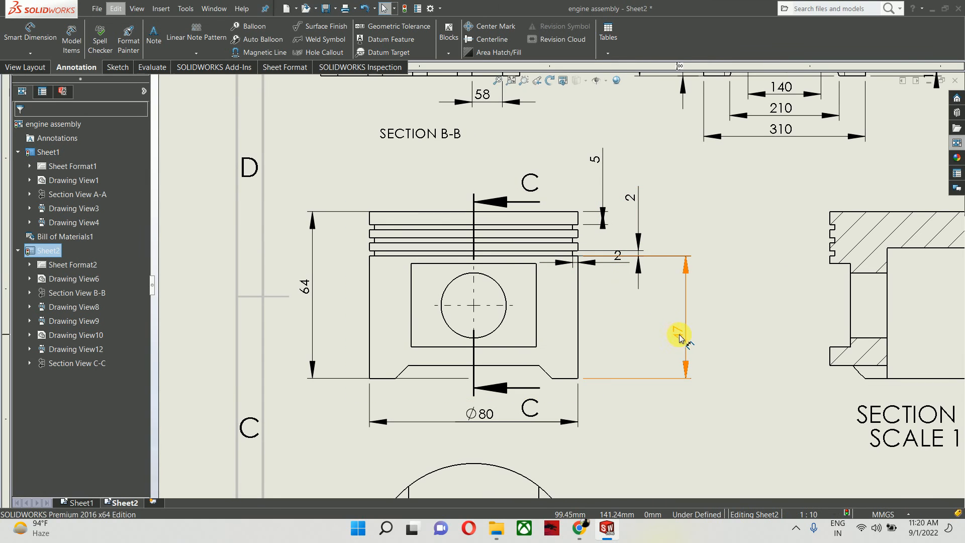
Step: Move the 47 dimension close to the piston's side edge and flip the 5 dimension's arrows outside its extension lines
{"action": "left_click_drag", "start_coordinate": [680, 337], "coordinate": [595, 322]}
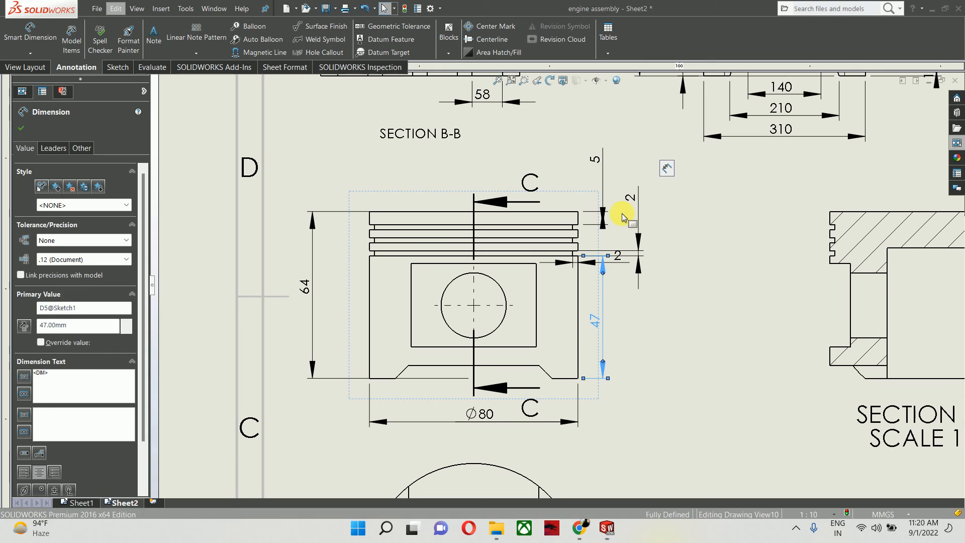
{"action": "left_click", "coordinate": [605, 217]}
{"action": "scroll", "coordinate": [603, 221], "scroll_direction": "down", "scroll_amount": 2}
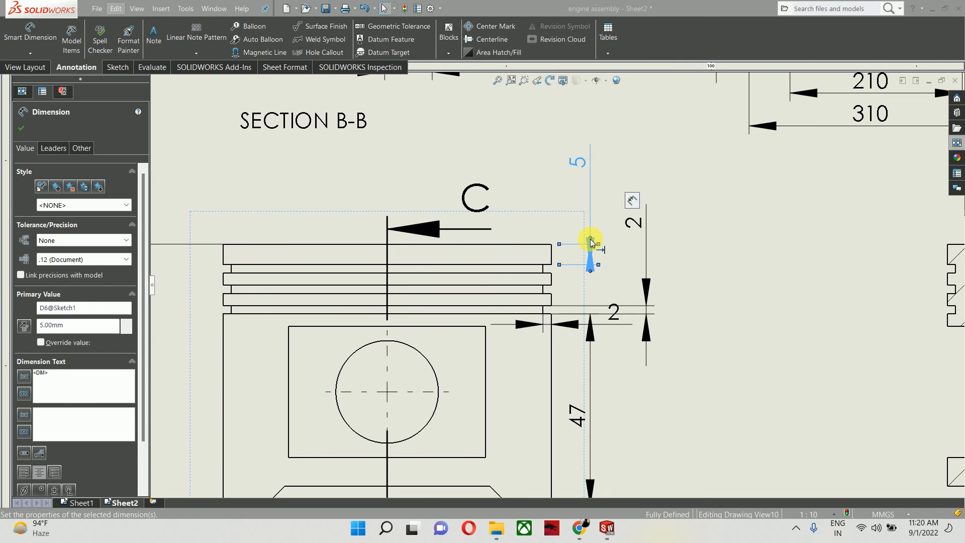
{"action": "left_click", "coordinate": [734, 305]}
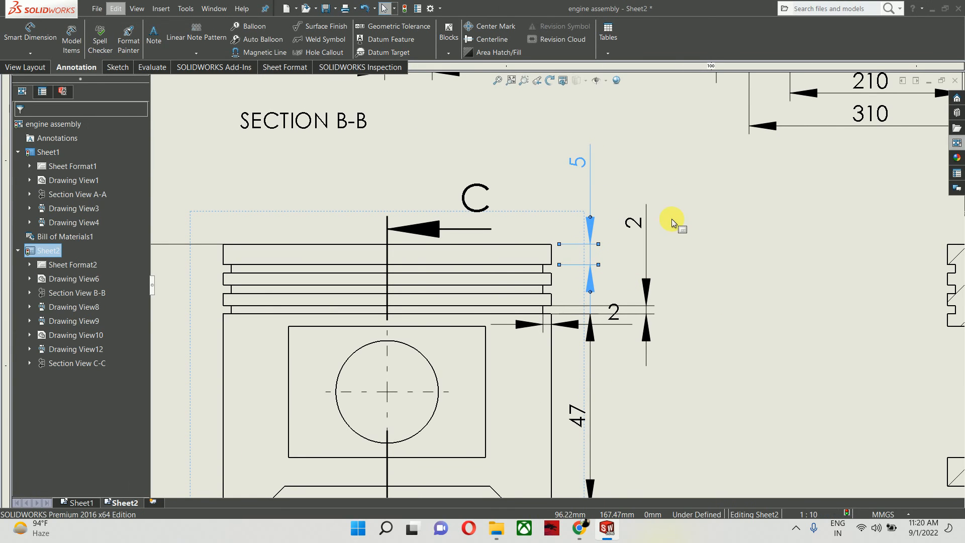
Step: Place the vertical 2 dimension's text below its extension lines and shift the horizontal 2 dimension inside the piston outline beneath the groove
{"action": "left_click_drag", "start_coordinate": [645, 221], "coordinate": [668, 363]}
{"action": "mouse_move", "coordinate": [619, 327]}
{"action": "left_mouse_down"}
{"action": "mouse_move", "coordinate": [502, 353]}
{"action": "mouse_move", "coordinate": [527, 362]}
{"action": "left_mouse_up"}
{"action": "scroll", "coordinate": [629, 396], "scroll_direction": "up", "scroll_amount": 8}
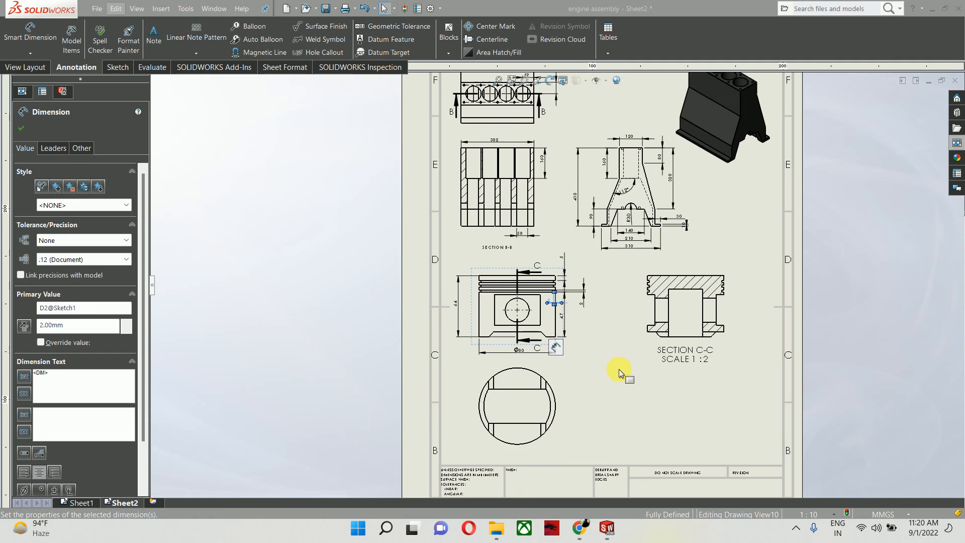
{"action": "left_click", "coordinate": [619, 368]}
Step: Move the 64 height dimension closer to the outline of the piston's front view
{"action": "scroll", "coordinate": [559, 315], "scroll_direction": "down", "scroll_amount": 1}
{"action": "scroll", "coordinate": [560, 315], "scroll_direction": "down", "scroll_amount": 2}
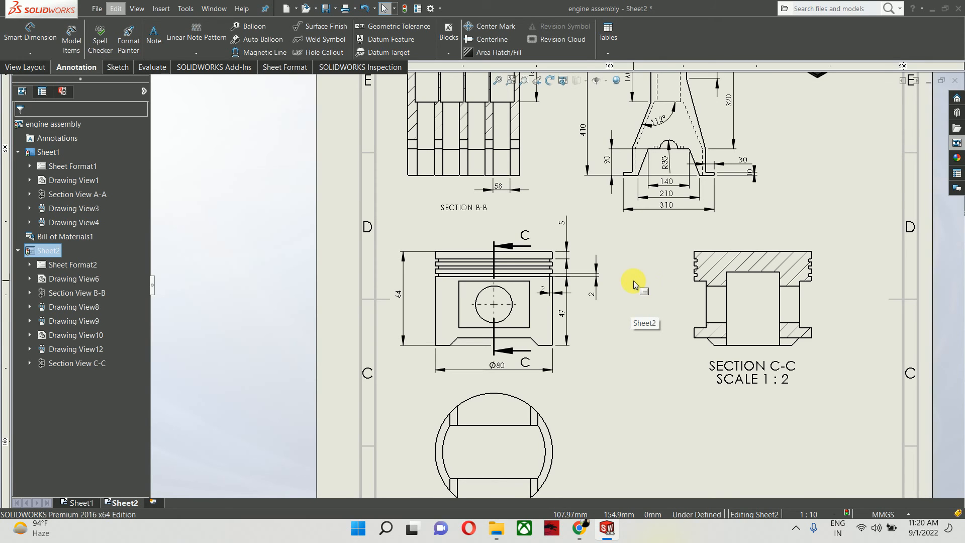
{"action": "mouse_move", "coordinate": [404, 301]}
{"action": "left_mouse_down"}
{"action": "mouse_move", "coordinate": [414, 319]}
{"action": "mouse_move", "coordinate": [415, 301]}
{"action": "left_mouse_up"}
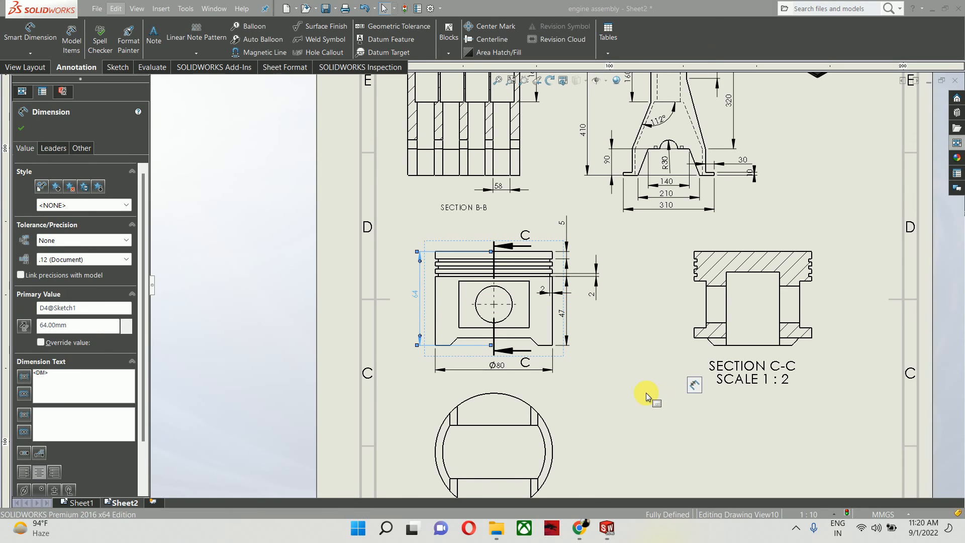
{"action": "left_click", "coordinate": [629, 391]}
{"action": "key", "text": "f"}
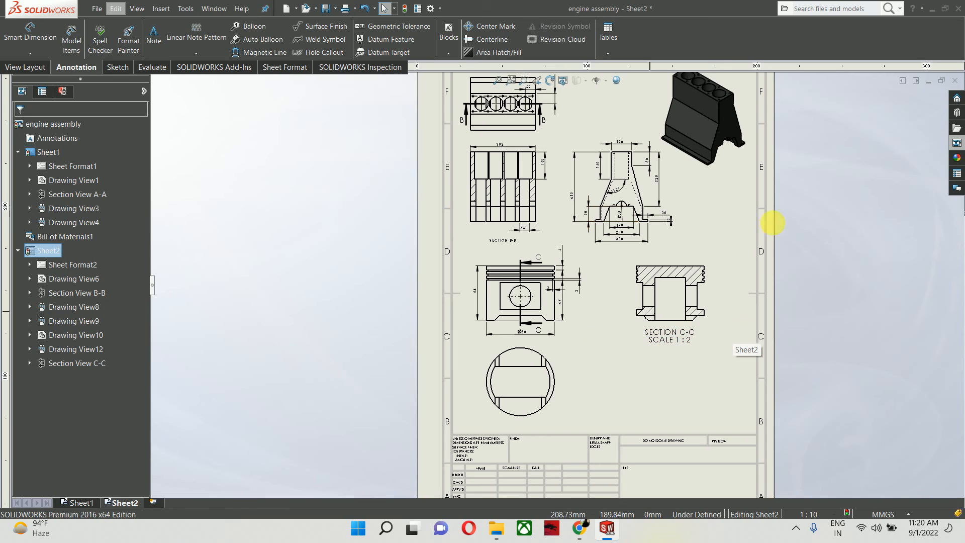
{"action": "scroll", "coordinate": [674, 275], "scroll_direction": "down", "scroll_amount": 2}
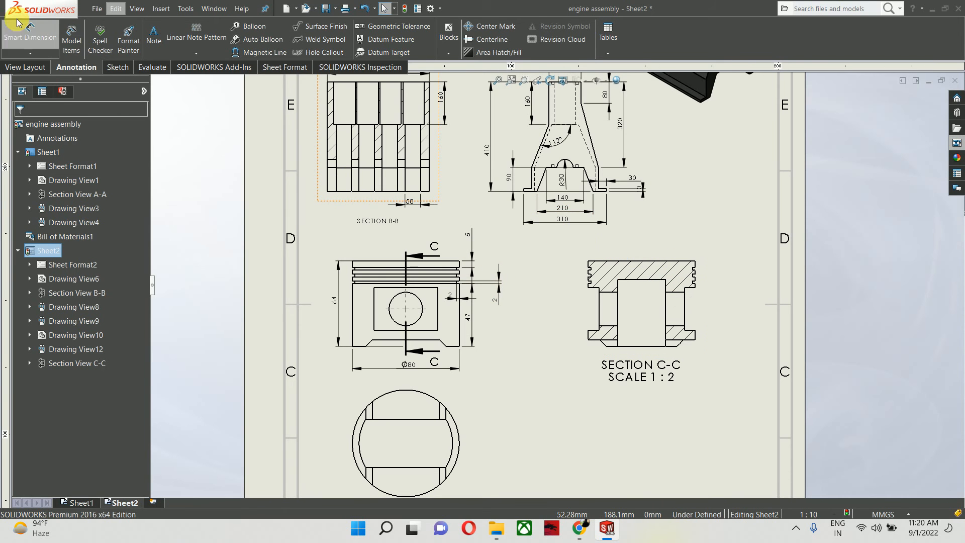
{"action": "left_click", "coordinate": [70, 40]}
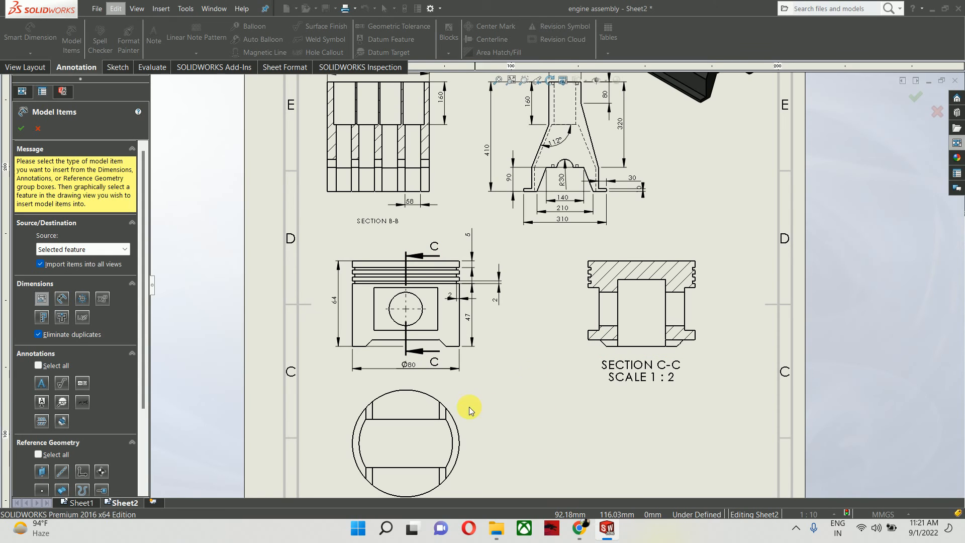
{"action": "left_click", "coordinate": [411, 422]}
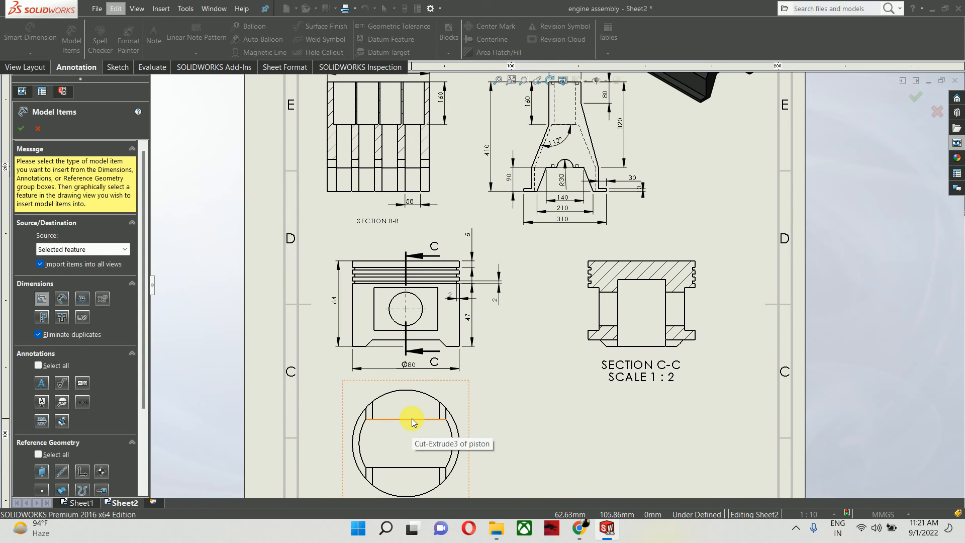
{"action": "scroll", "coordinate": [491, 405], "scroll_direction": "up", "scroll_amount": 3}
{"action": "scroll", "coordinate": [478, 366], "scroll_direction": "down", "scroll_amount": 5}
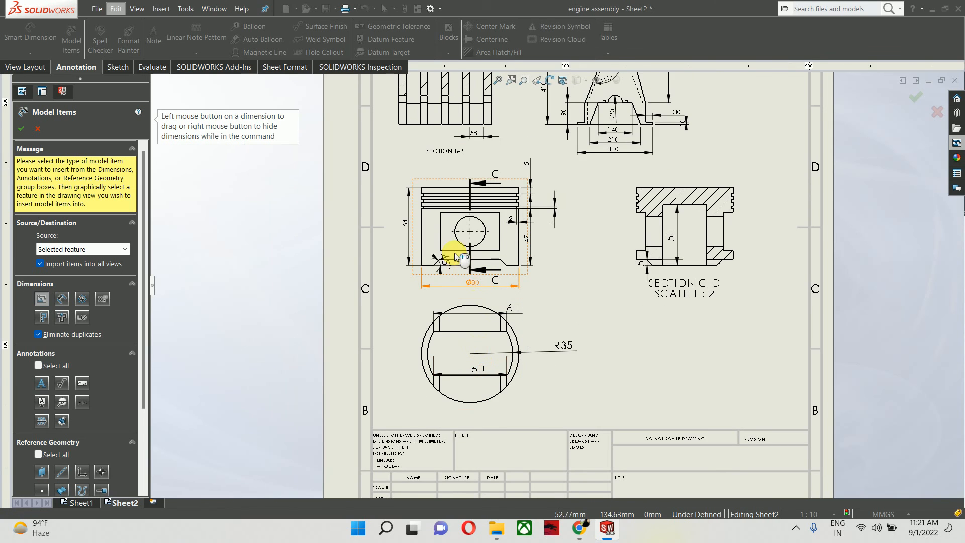
{"action": "left_click_drag", "start_coordinate": [540, 321], "coordinate": [482, 308]}
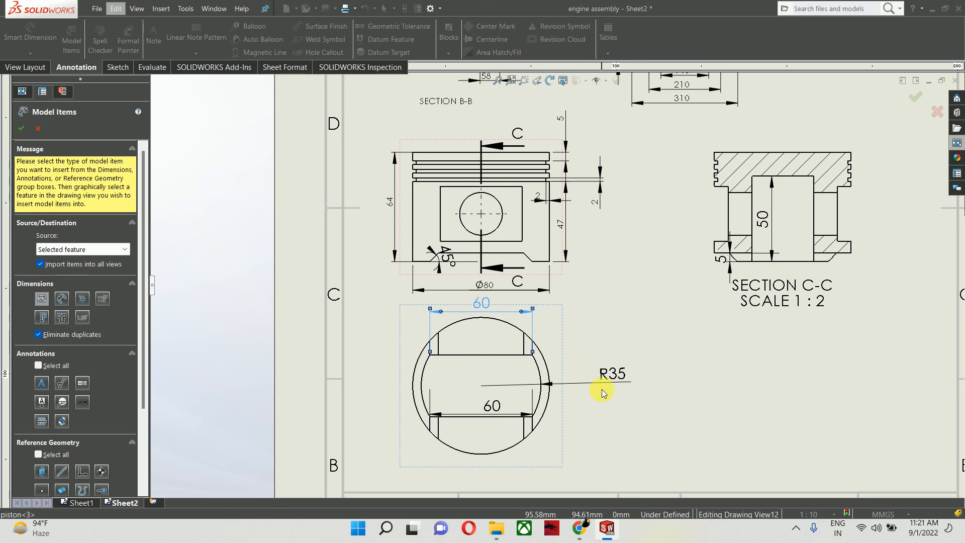
{"action": "left_click_drag", "start_coordinate": [610, 374], "coordinate": [598, 330]}
{"action": "left_click_drag", "start_coordinate": [492, 413], "coordinate": [623, 390]}
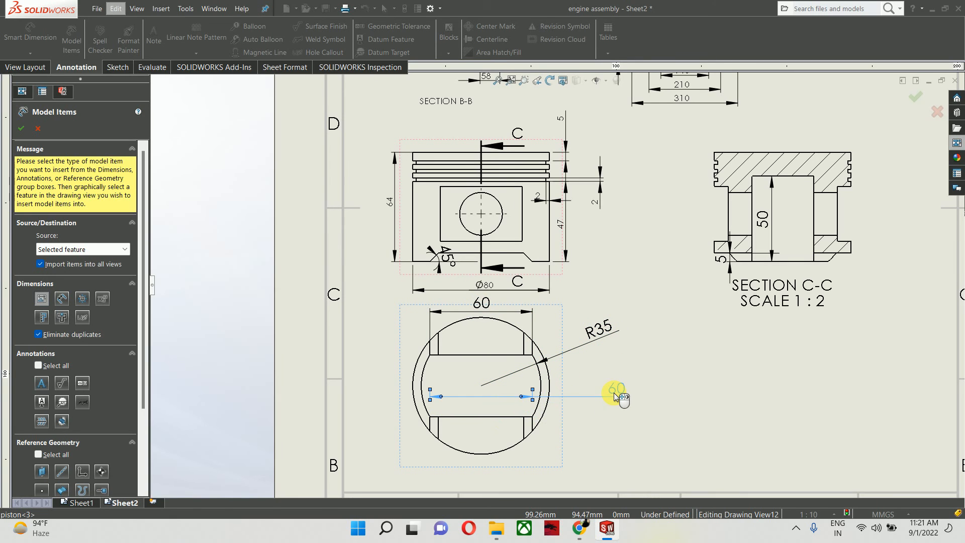
{"action": "key", "text": "Delete"}
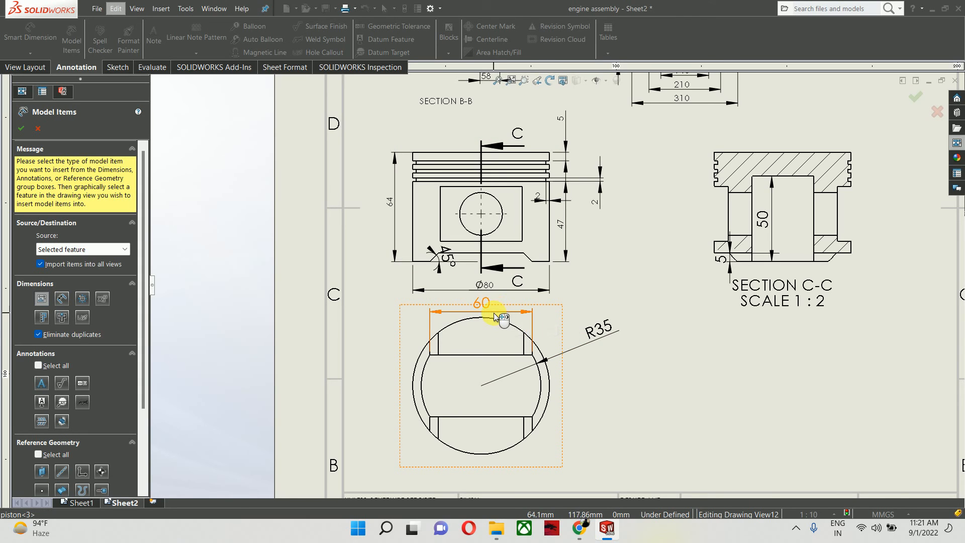
{"action": "key", "text": "Escape"}
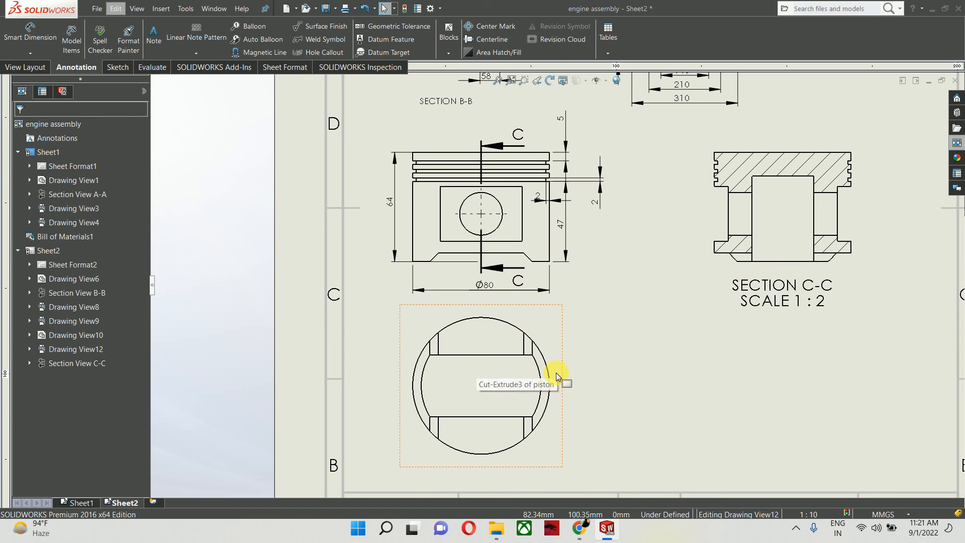
Step: Import the inner cut's model dimensions into the piston's bottom view only and place the 60 dimension inside the circular outline
{"action": "left_click", "coordinate": [559, 344]}
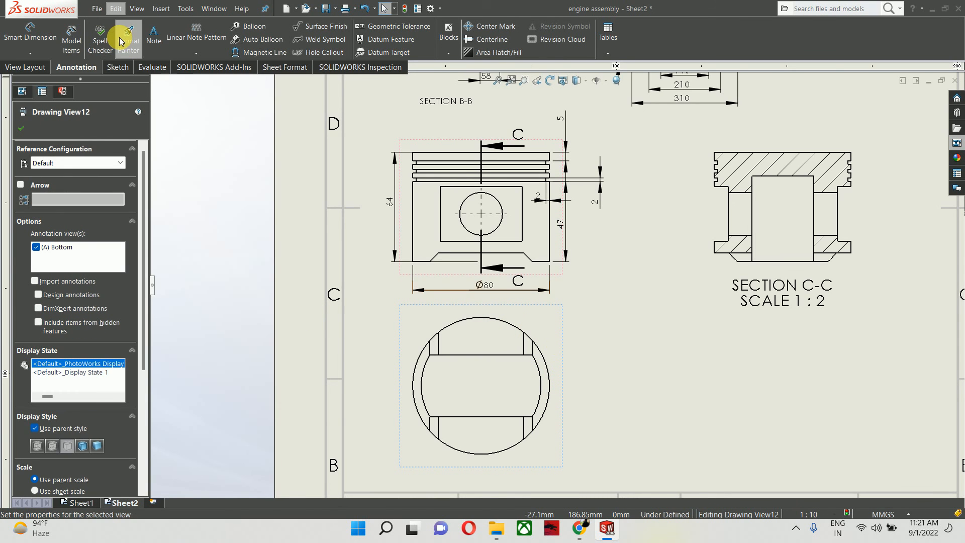
{"action": "left_click", "coordinate": [72, 50]}
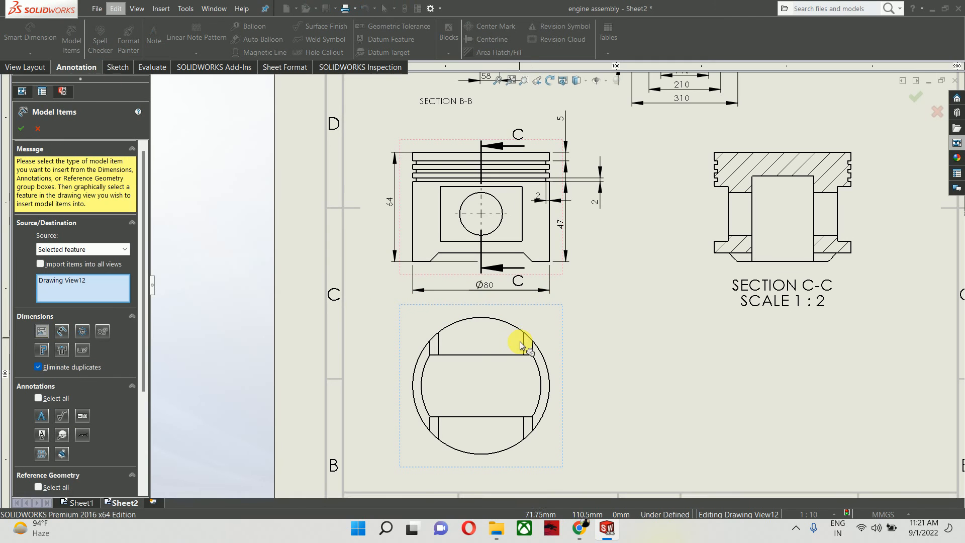
{"action": "left_click", "coordinate": [536, 374]}
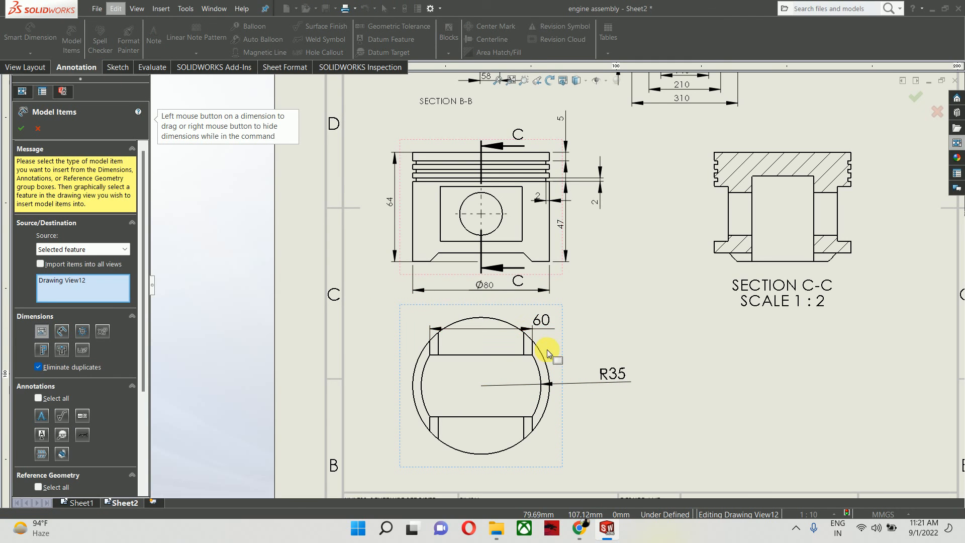
{"action": "left_click", "coordinate": [918, 99]}
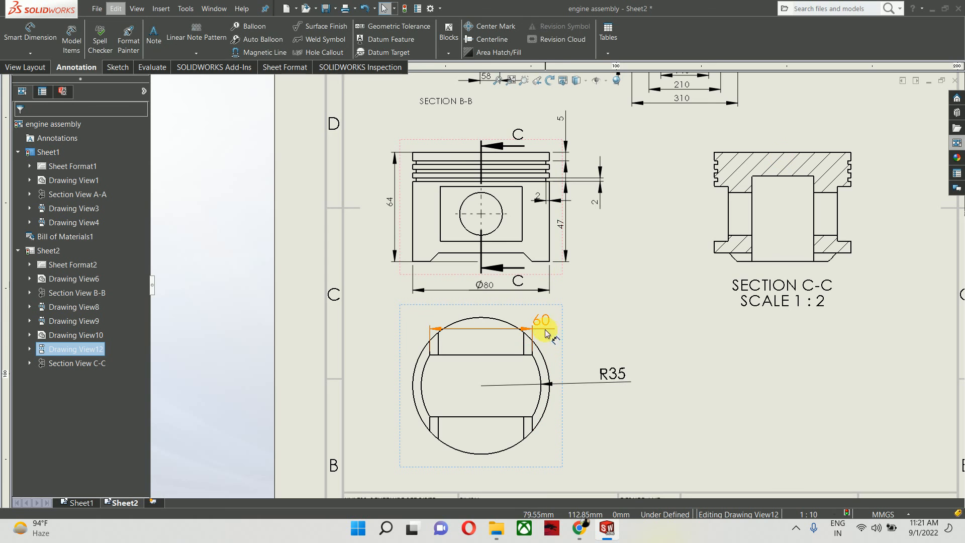
{"action": "left_click_drag", "start_coordinate": [542, 321], "coordinate": [473, 373]}
{"action": "scroll", "coordinate": [699, 355], "scroll_direction": "down", "scroll_amount": 3}
{"action": "left_click", "coordinate": [699, 354]}
Step: Import the model dimensions of the pocket in section C-C and the pin hole in the front view, placing both outside the outlines
{"action": "scroll", "coordinate": [679, 248], "scroll_direction": "up", "scroll_amount": 1}
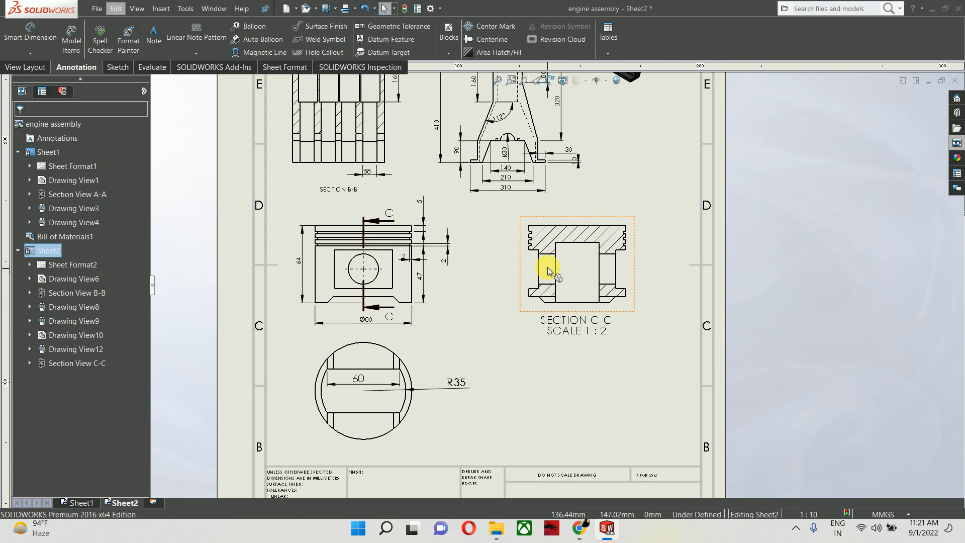
{"action": "left_click", "coordinate": [71, 39]}
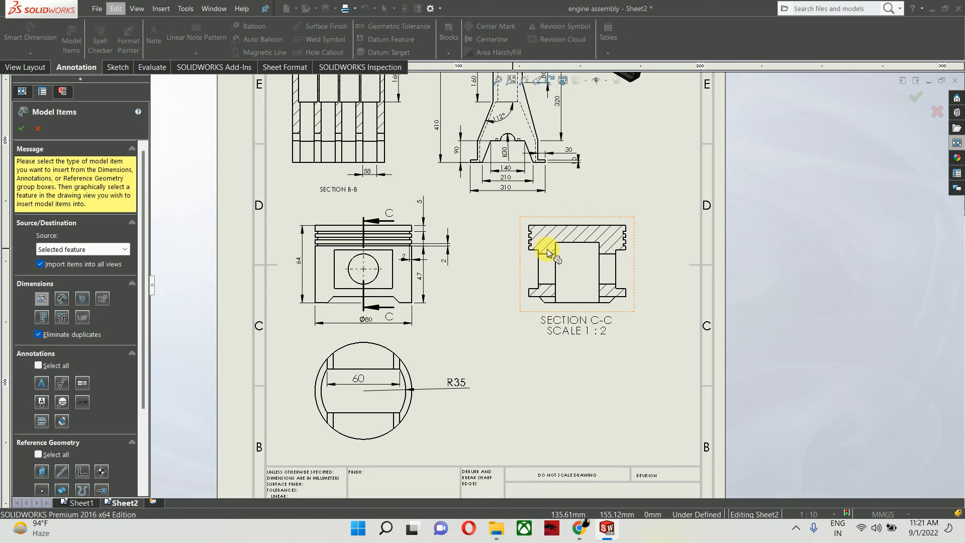
{"action": "left_click", "coordinate": [565, 268]}
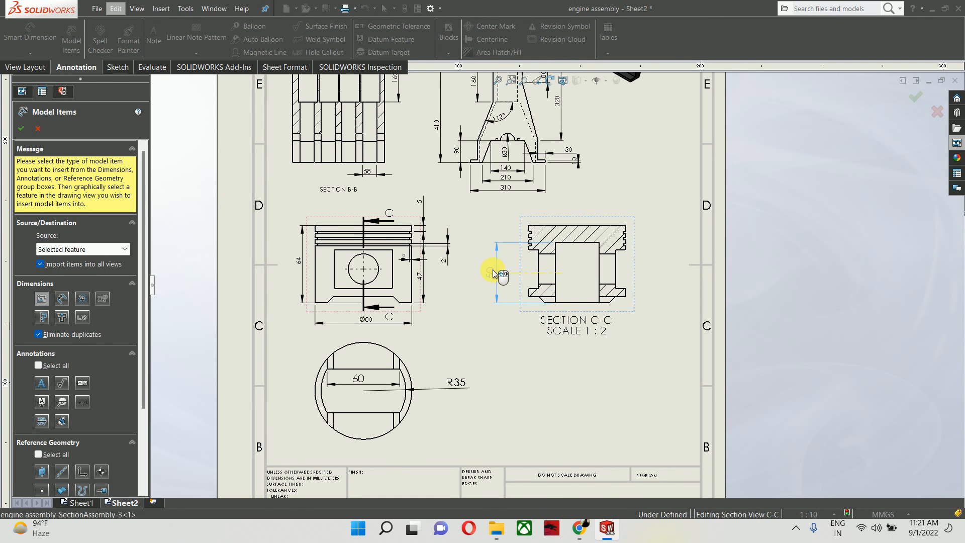
{"action": "left_click", "coordinate": [373, 282]}
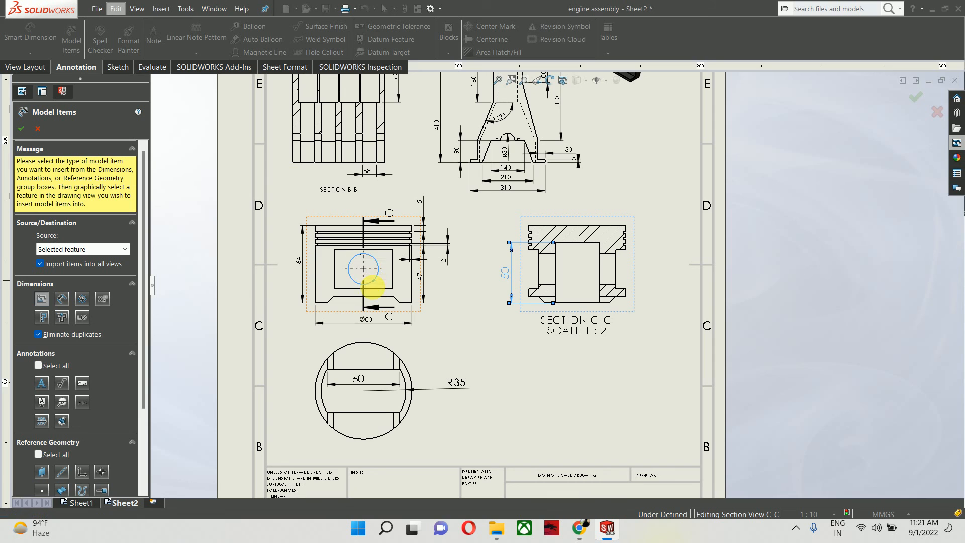
{"action": "mouse_move", "coordinate": [422, 271]}
{"action": "left_mouse_down"}
{"action": "mouse_move", "coordinate": [491, 274]}
{"action": "mouse_move", "coordinate": [444, 355]}
{"action": "mouse_move", "coordinate": [445, 394]}
{"action": "mouse_move", "coordinate": [450, 304]}
{"action": "mouse_move", "coordinate": [465, 312]}
{"action": "left_mouse_up"}
{"action": "left_click", "coordinate": [914, 96]}
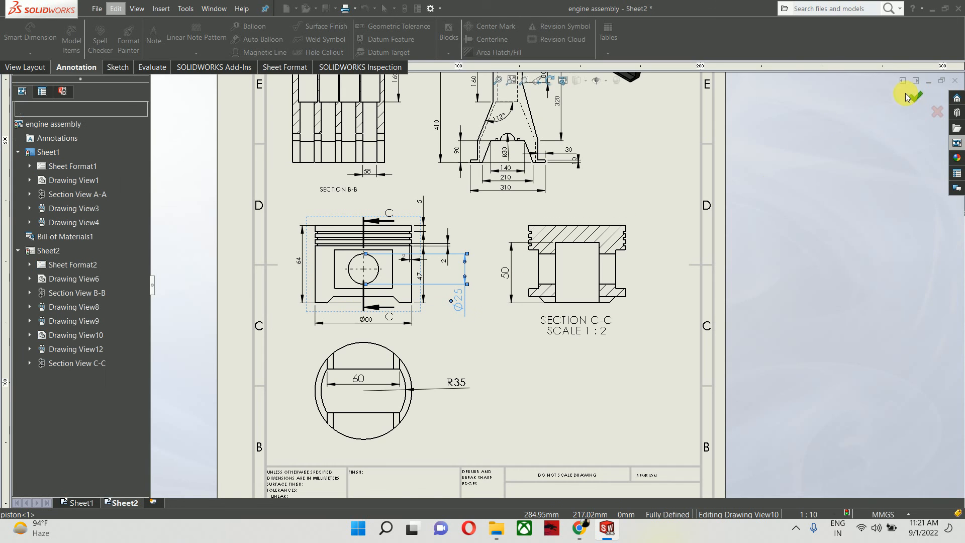
{"action": "left_click", "coordinate": [556, 400]}
Step: Copy the format of the front view's 5 dimension to the 50, Ø25, R35 and 60 dimensions with Format Painter
{"action": "left_click", "coordinate": [422, 201]}
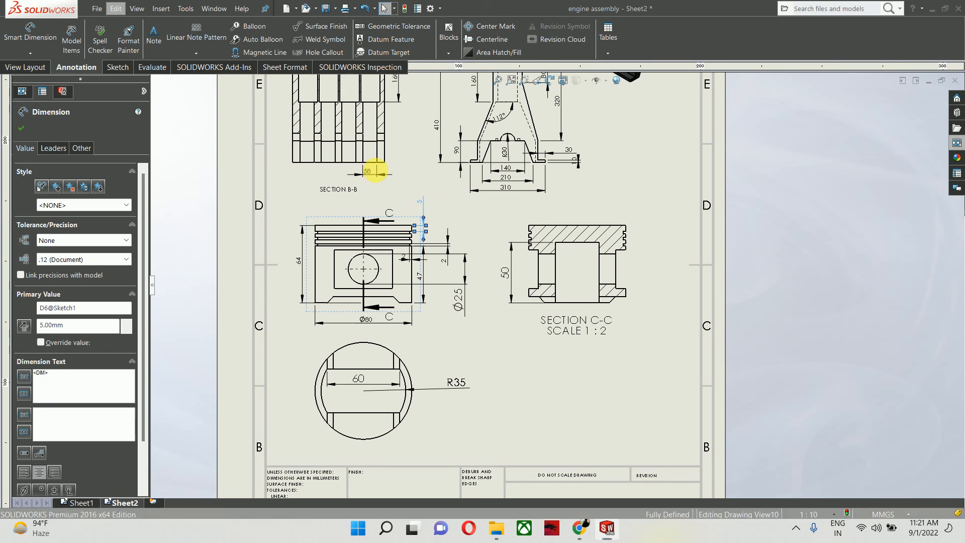
{"action": "left_click", "coordinate": [129, 41]}
{"action": "left_click", "coordinate": [504, 270]}
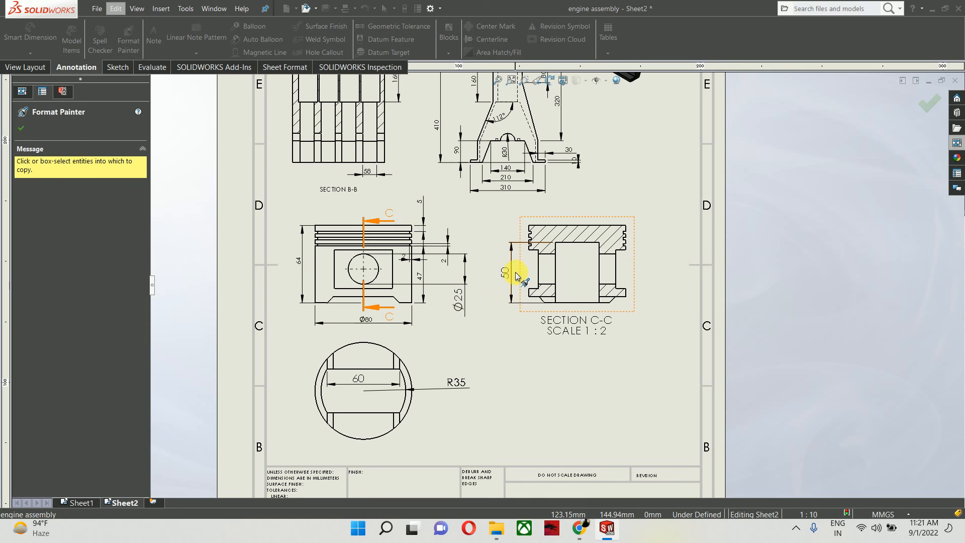
{"action": "left_click", "coordinate": [458, 299]}
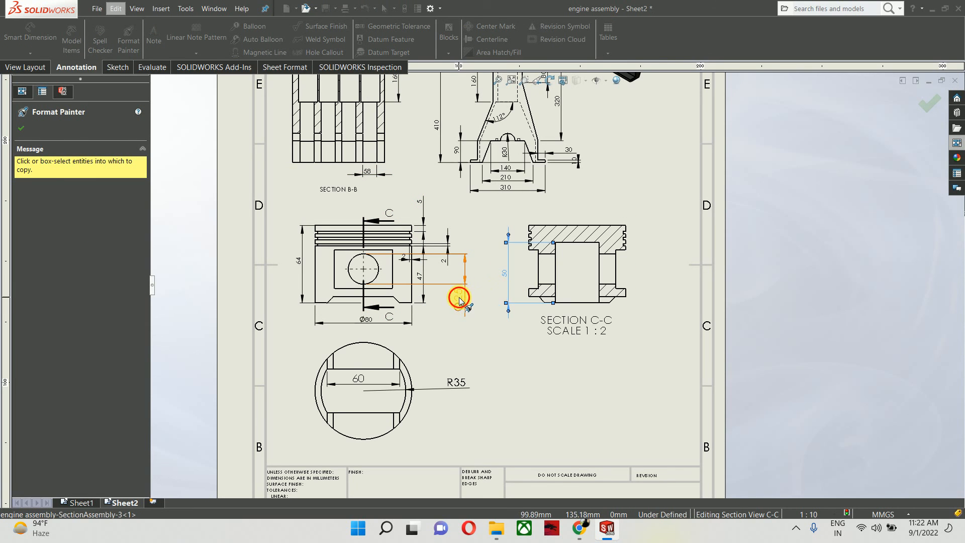
{"action": "left_click", "coordinate": [457, 383]}
{"action": "left_click", "coordinate": [366, 385]}
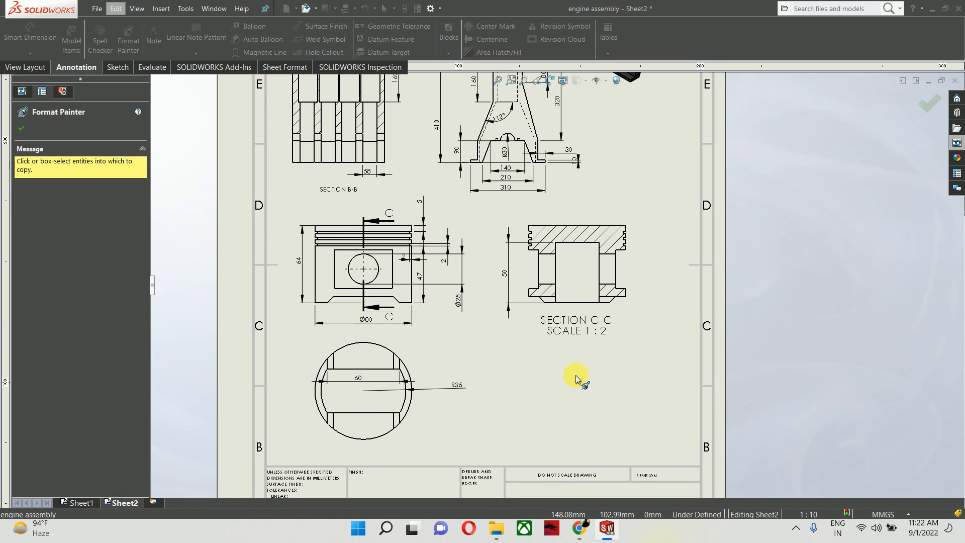
{"action": "key", "text": "Escape"}
Step: Move the piston's bottom view slightly down and angle its R35 dimension toward the lower right, close outside the circle
{"action": "scroll", "coordinate": [427, 371], "scroll_direction": "down", "scroll_amount": 1}
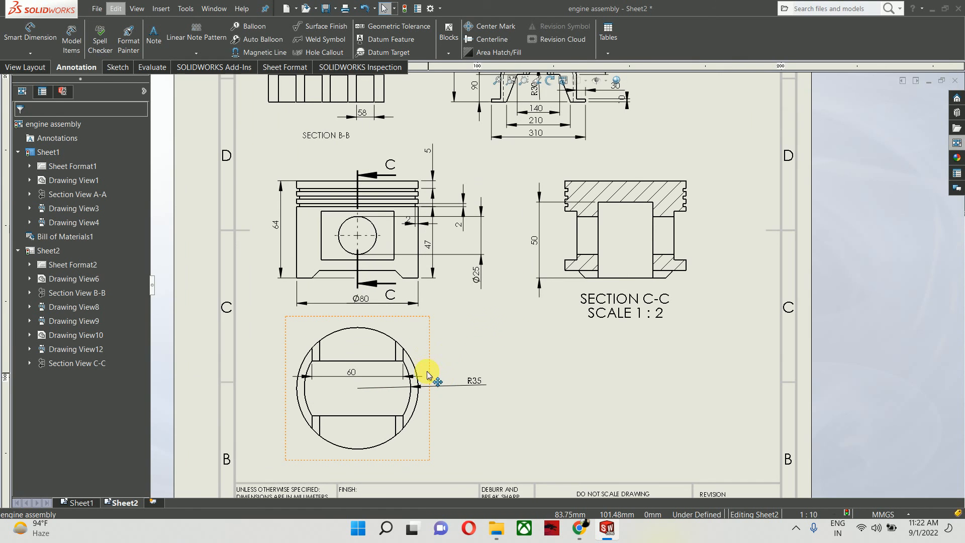
{"action": "left_click_drag", "start_coordinate": [433, 346], "coordinate": [433, 367]}
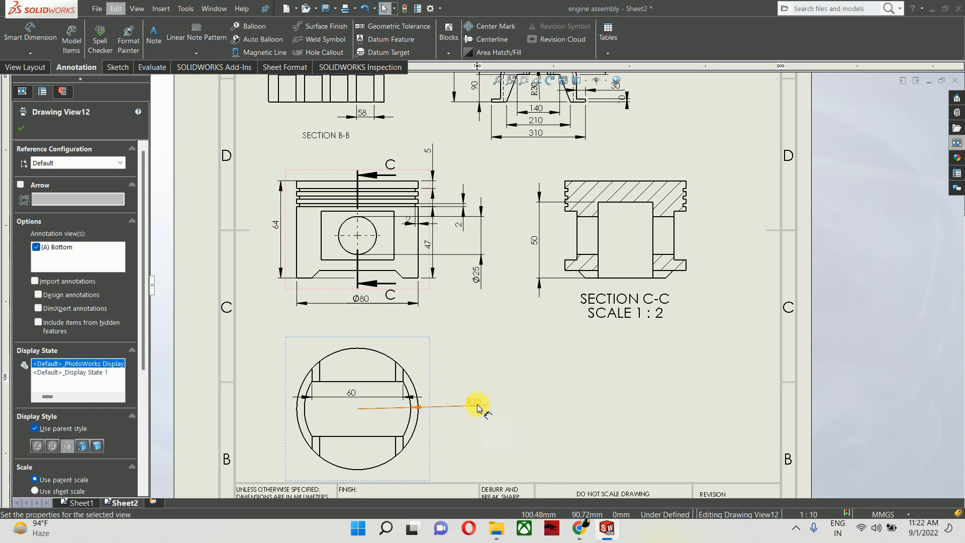
{"action": "mouse_move", "coordinate": [476, 401]}
{"action": "left_mouse_down"}
{"action": "mouse_move", "coordinate": [435, 452]}
{"action": "mouse_move", "coordinate": [448, 430]}
{"action": "left_mouse_up"}
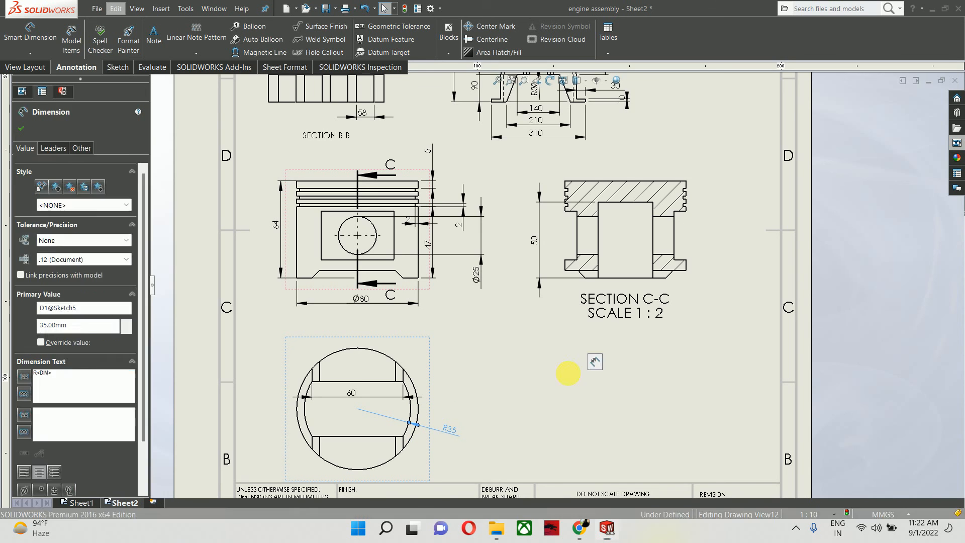
{"action": "left_click", "coordinate": [574, 374]}
{"action": "scroll", "coordinate": [572, 373], "scroll_direction": "up", "scroll_amount": 2}
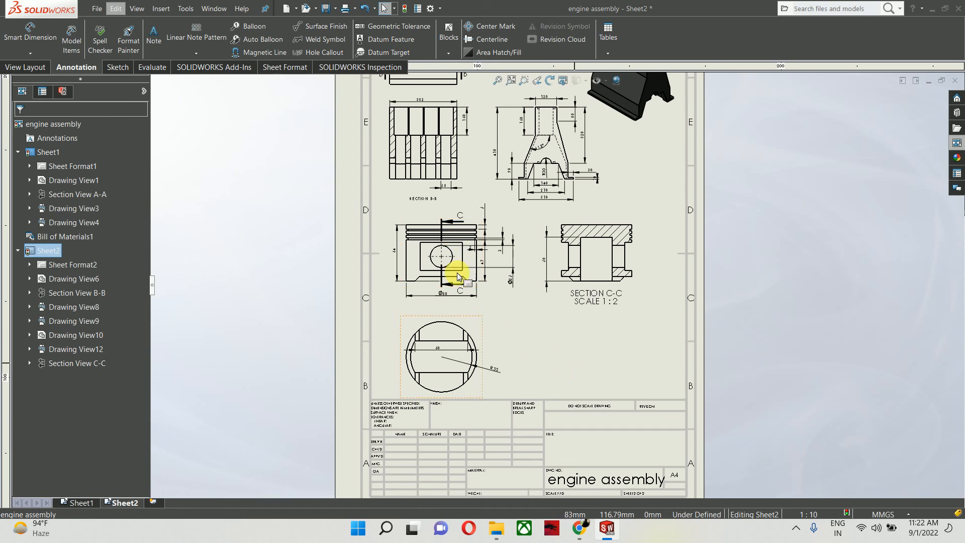
Step: Add a third sheet to the drawing and switch back to Sheet1
{"action": "left_click", "coordinate": [153, 503]}
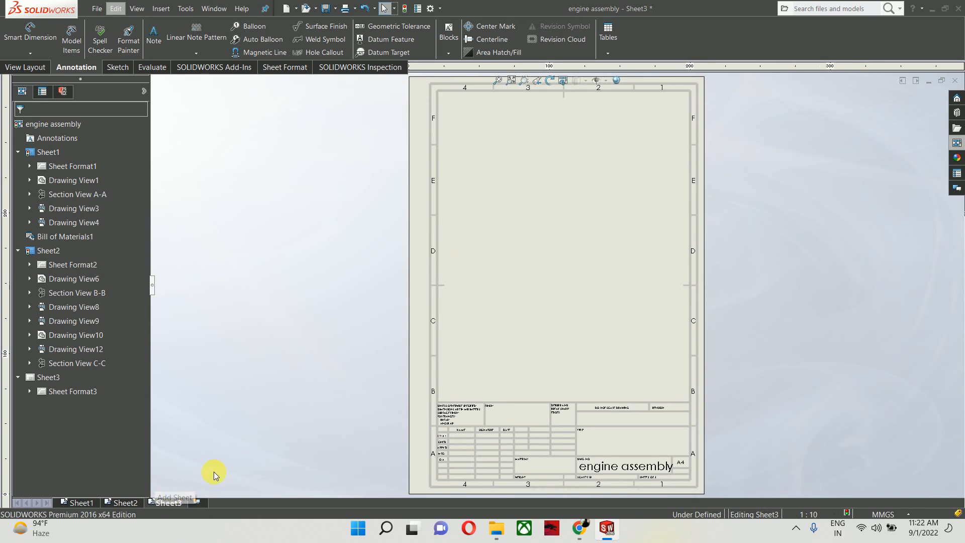
{"action": "scroll", "coordinate": [620, 360], "scroll_direction": "up", "scroll_amount": 2}
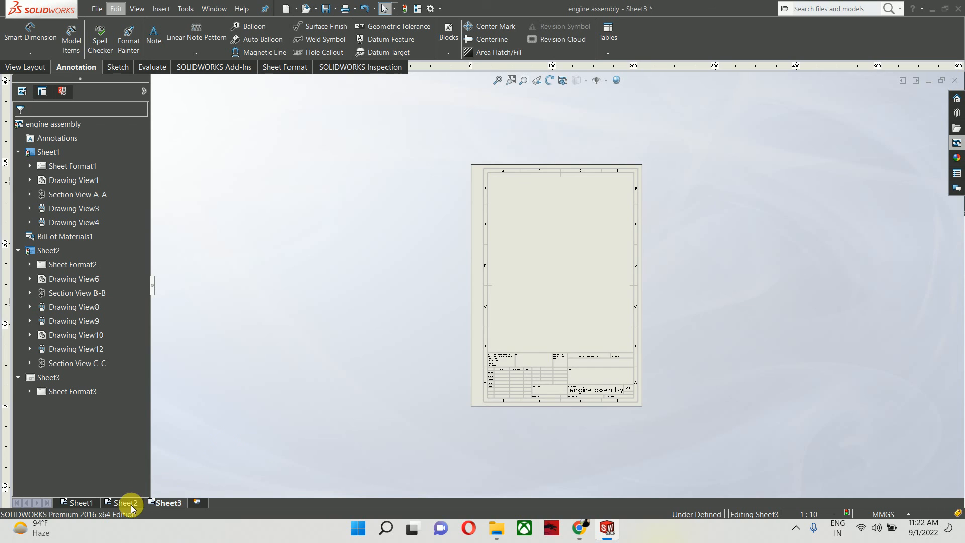
{"action": "left_click", "coordinate": [78, 503]}
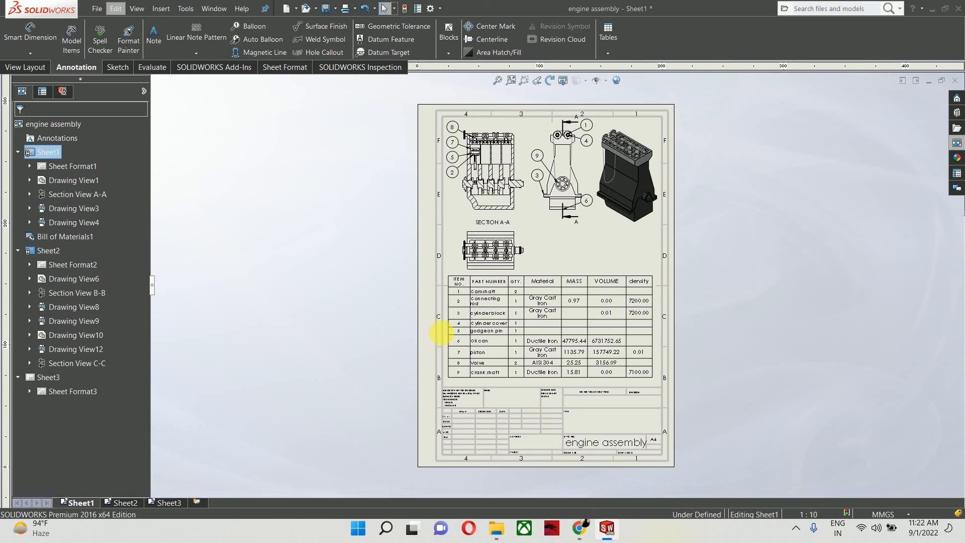
{"action": "scroll", "coordinate": [441, 332], "scroll_direction": "up", "scroll_amount": 2}
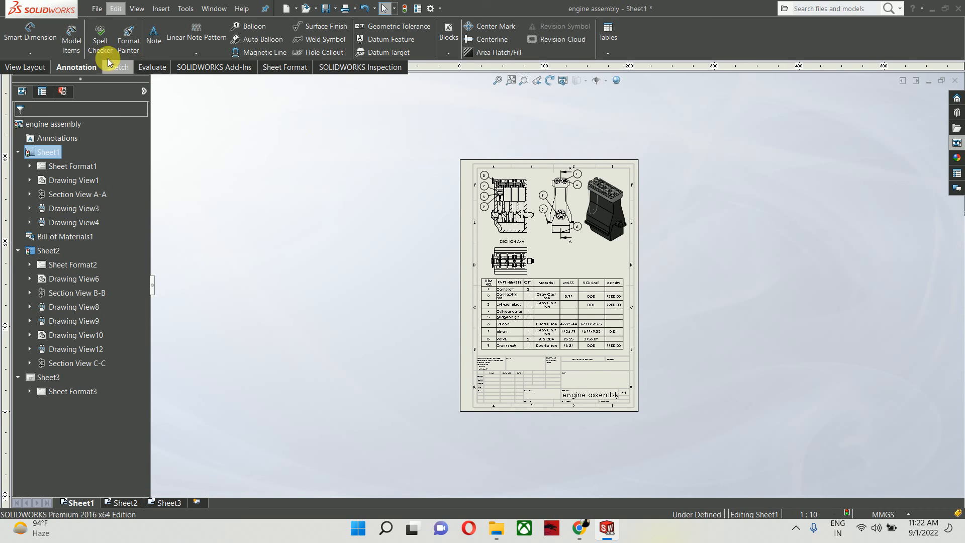
Step: Save the drawing to the Desktop as engine assembly.PDF in Adobe Portable Document Format
{"action": "left_click", "coordinate": [97, 9]}
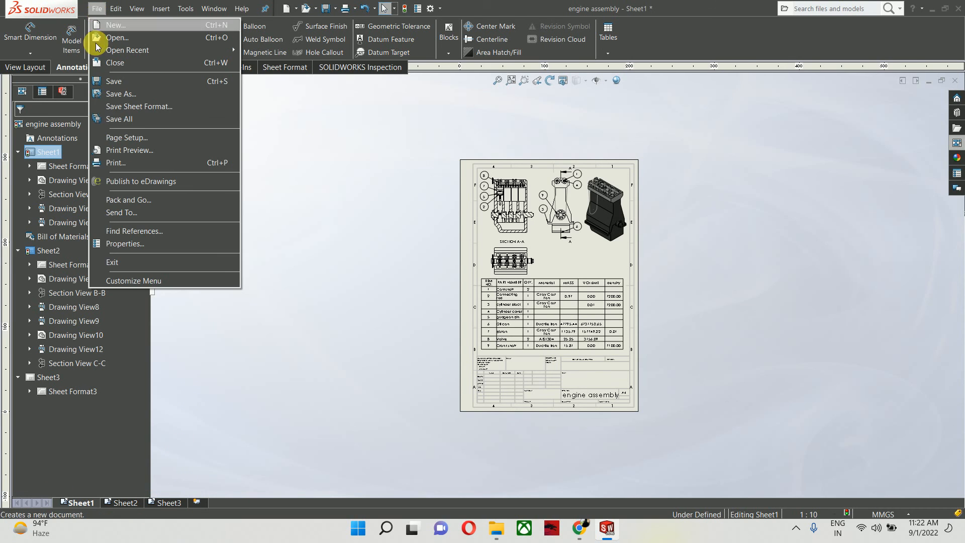
{"action": "left_click", "coordinate": [141, 97]}
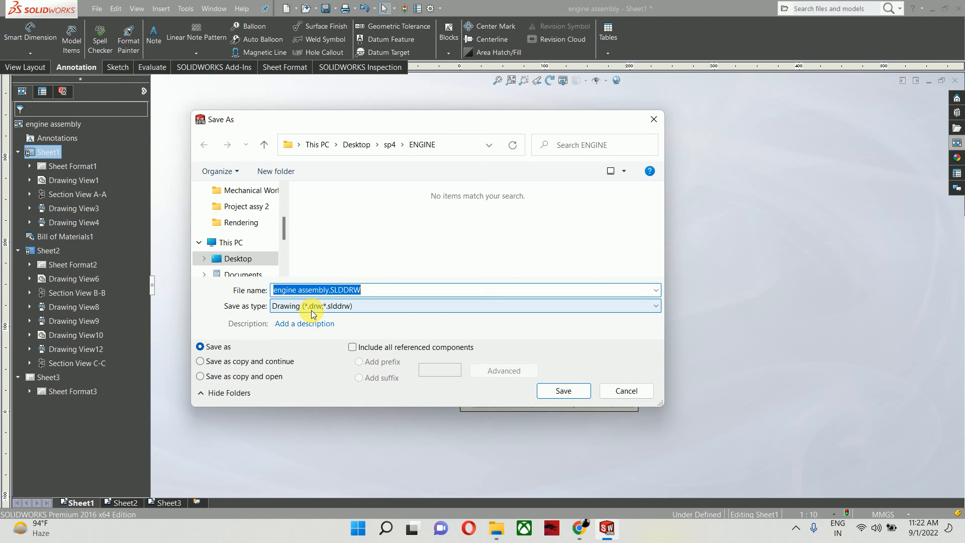
{"action": "left_click", "coordinate": [312, 307]}
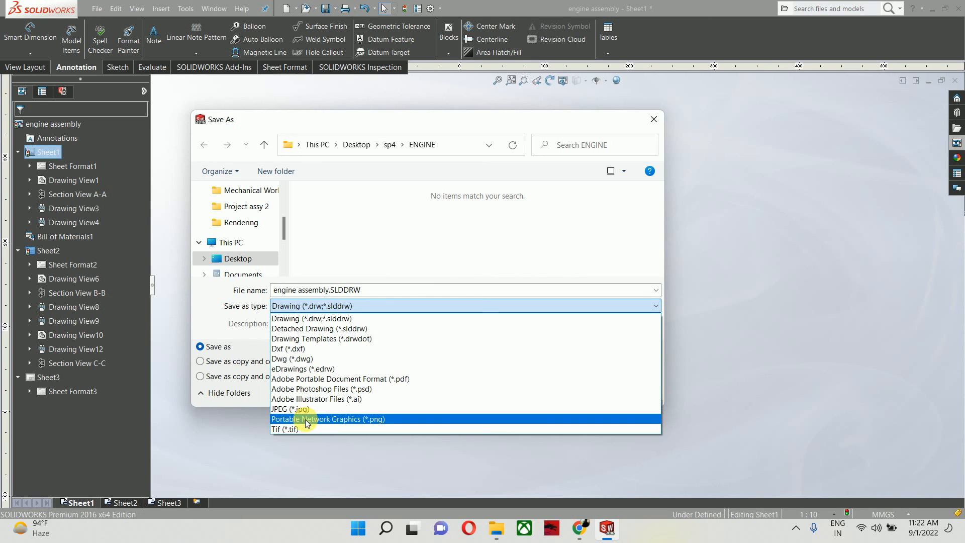
{"action": "left_click", "coordinate": [345, 378]}
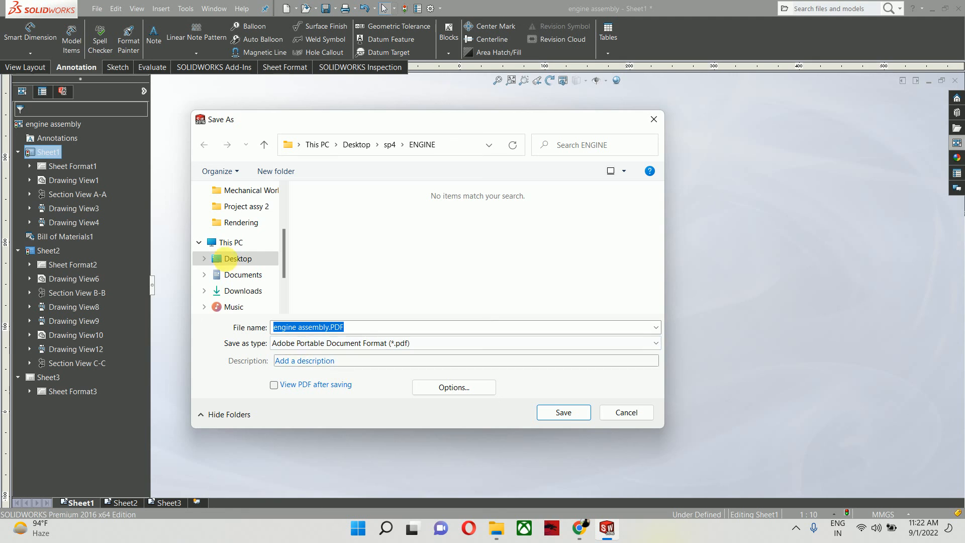
{"action": "left_click", "coordinate": [240, 258]}
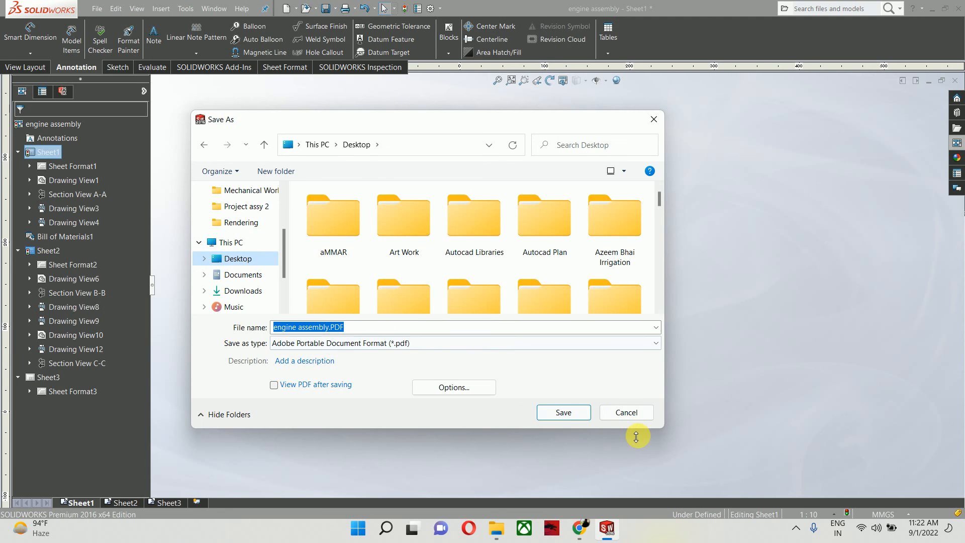
{"action": "left_click", "coordinate": [558, 412]}
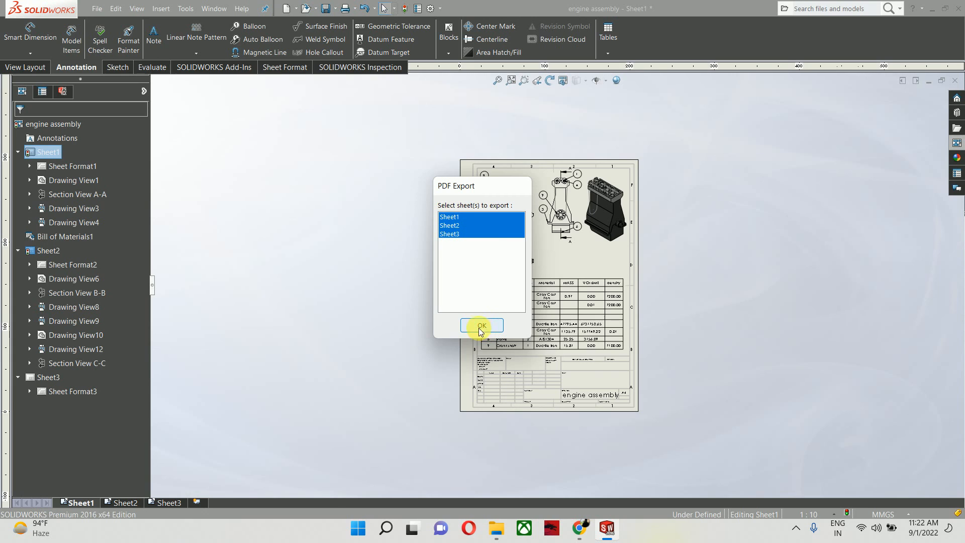
Step: Export only Sheet1 and Sheet2 to the PDF, leaving out Sheet3
{"action": "left_click", "coordinate": [457, 233]}
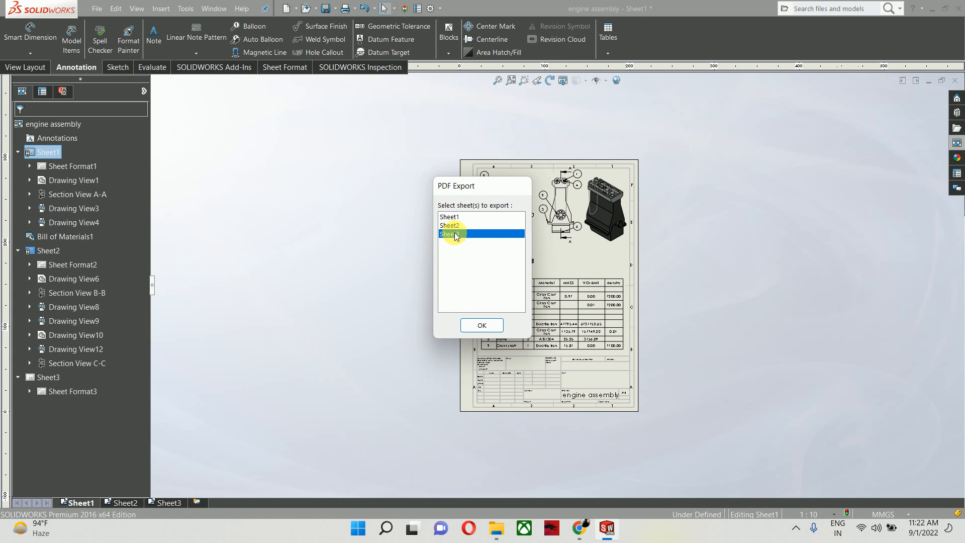
{"action": "left_click", "coordinate": [454, 229]}
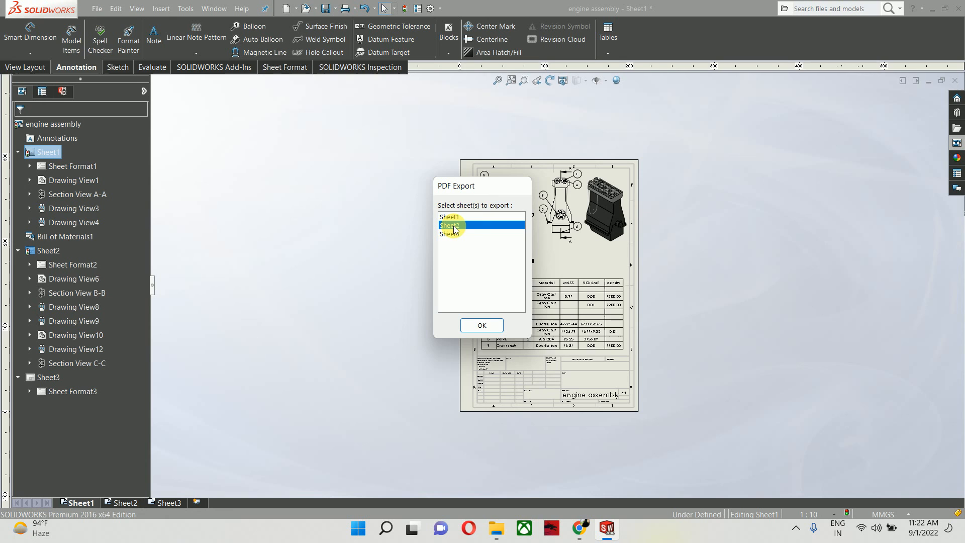
{"action": "left_click", "coordinate": [482, 326]}
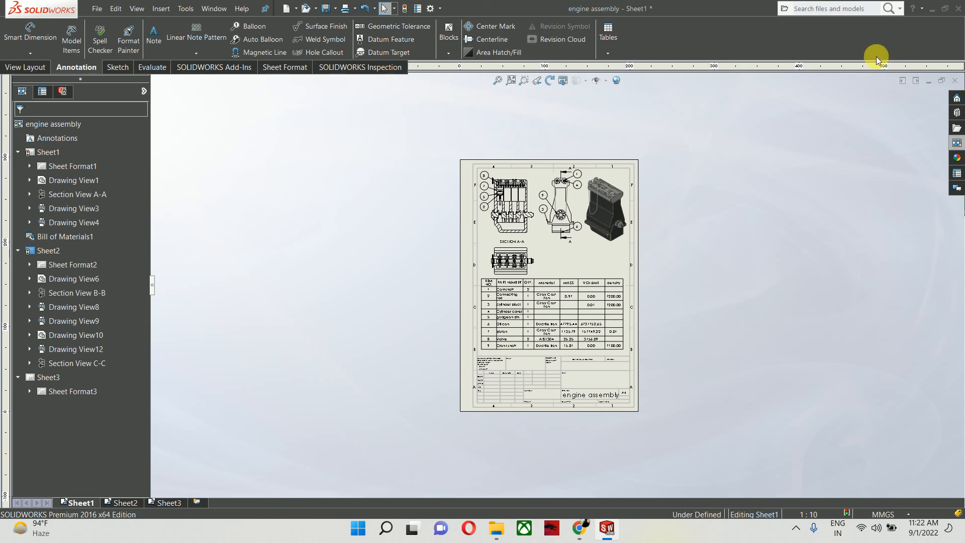
Step: Switch to File Explorer, find engine assembly.PDF in the Desktop folder and open it in Acrobat Reader
{"action": "left_click", "coordinate": [931, 8]}
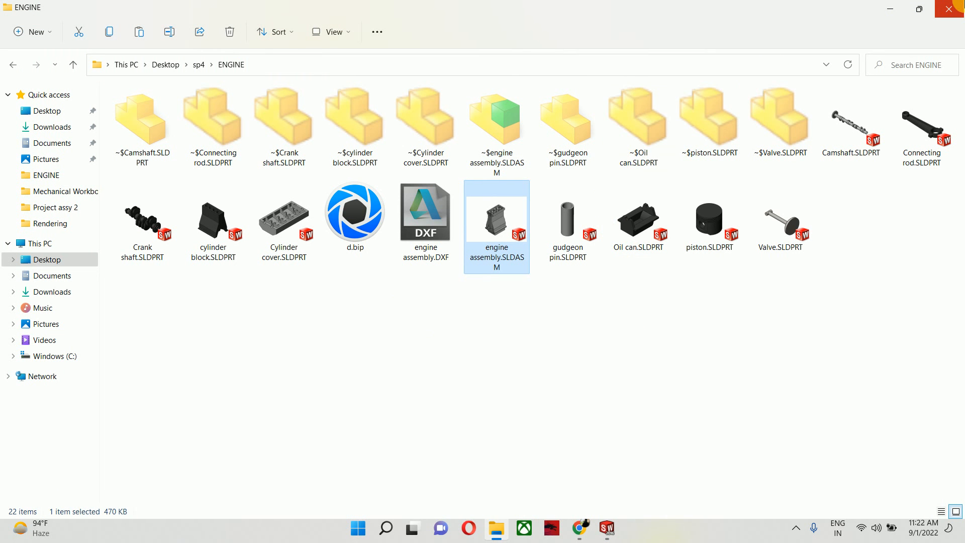
{"action": "left_click", "coordinate": [49, 111]}
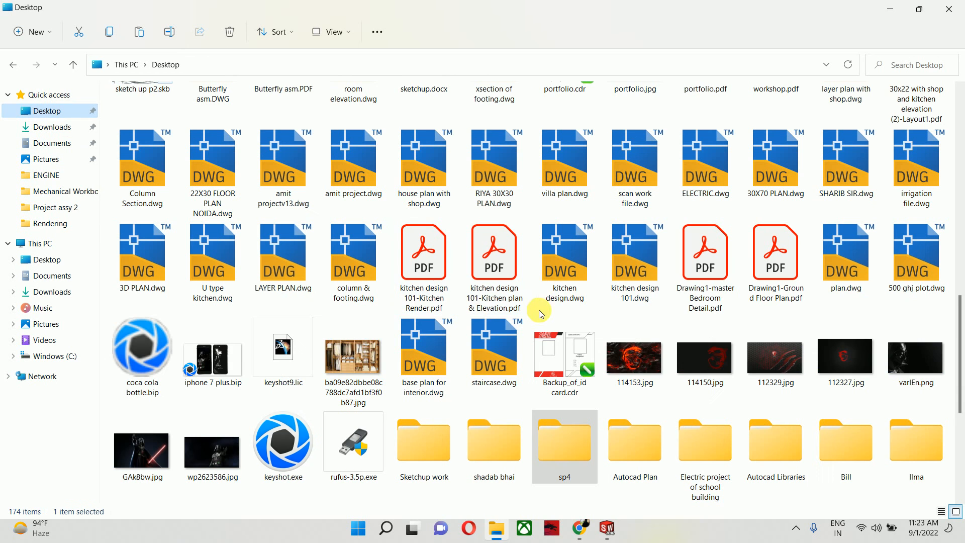
{"action": "scroll", "coordinate": [535, 305], "scroll_direction": "down", "scroll_amount": 5}
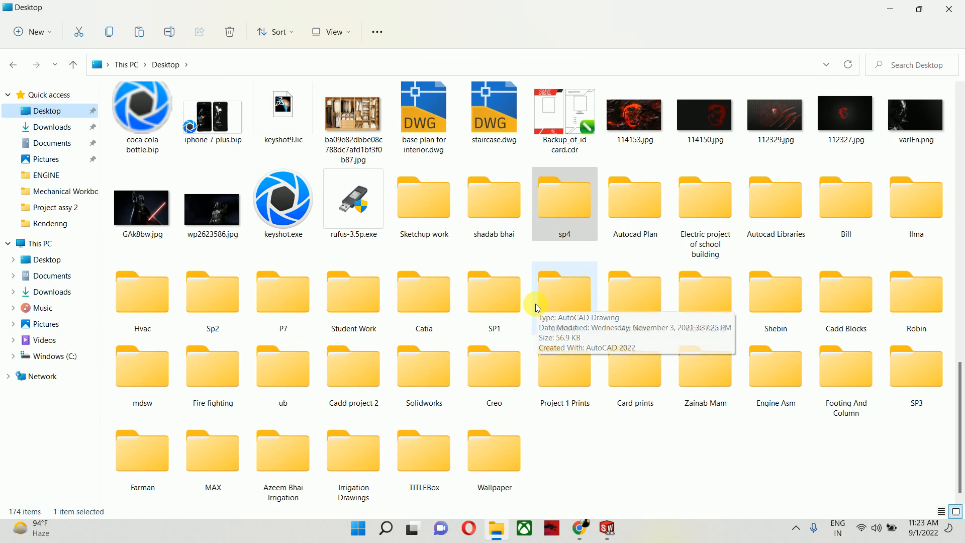
{"action": "scroll", "coordinate": [535, 309], "scroll_direction": "up", "scroll_amount": 4}
{"action": "scroll", "coordinate": [536, 412], "scroll_direction": "up", "scroll_amount": 3}
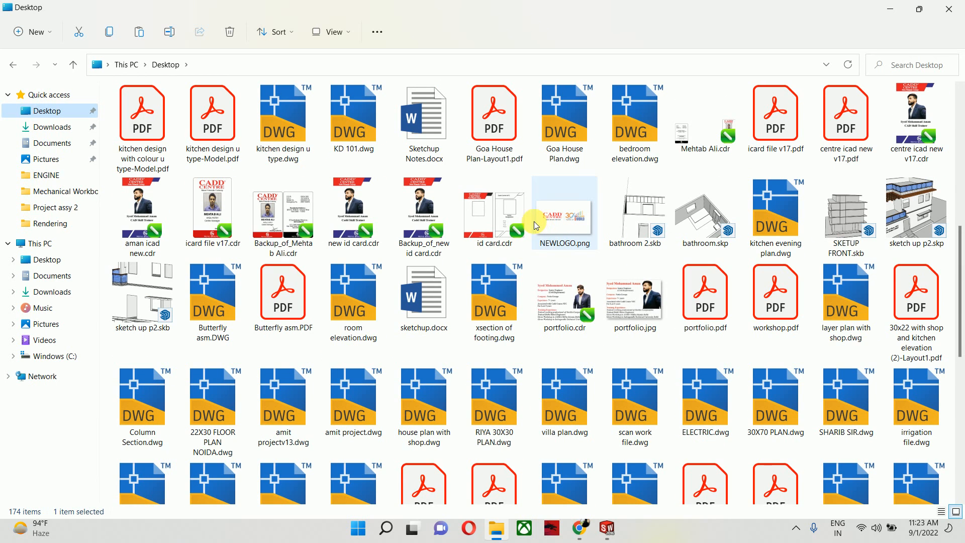
{"action": "scroll", "coordinate": [538, 232], "scroll_direction": "up", "scroll_amount": 5}
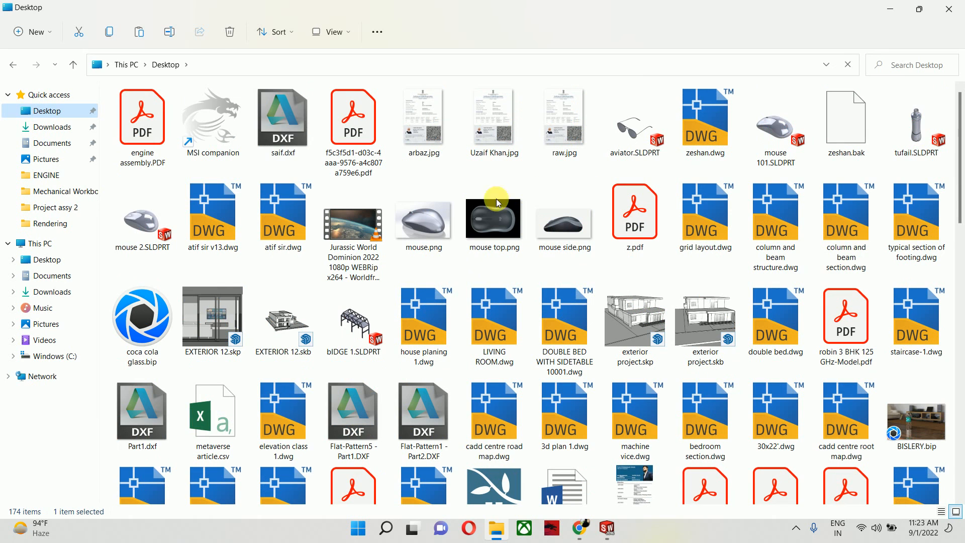
{"action": "double_click", "coordinate": [143, 107]}
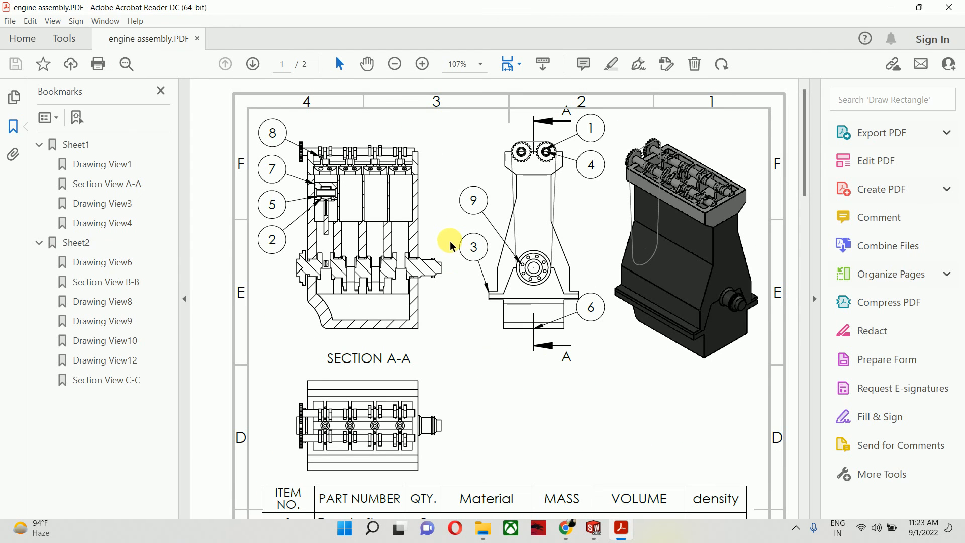
Step: Collapse the Sheet1 and Sheet2 bookmarks, examine the exported drawing, and close the PDF and the Desktop folder window
{"action": "left_click", "coordinate": [39, 145]}
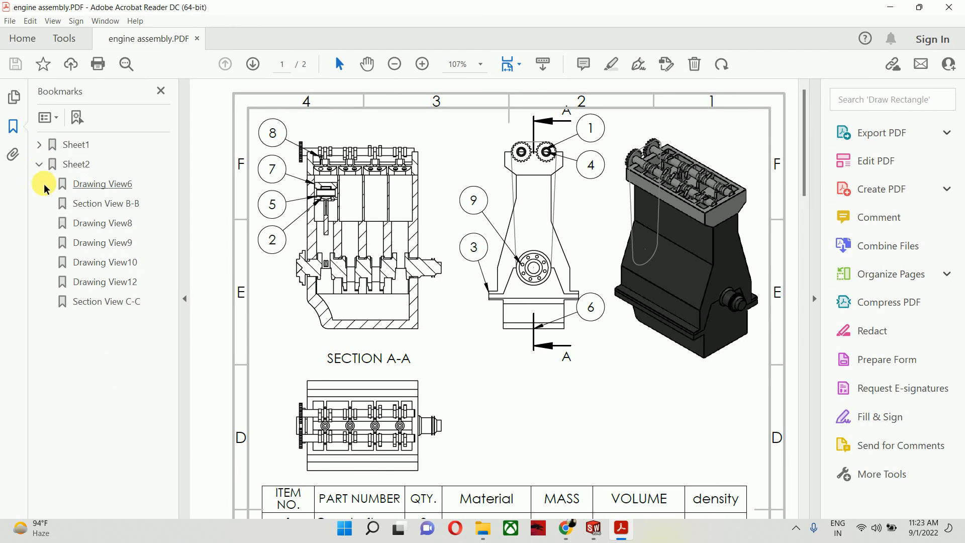
{"action": "left_click", "coordinate": [38, 165]}
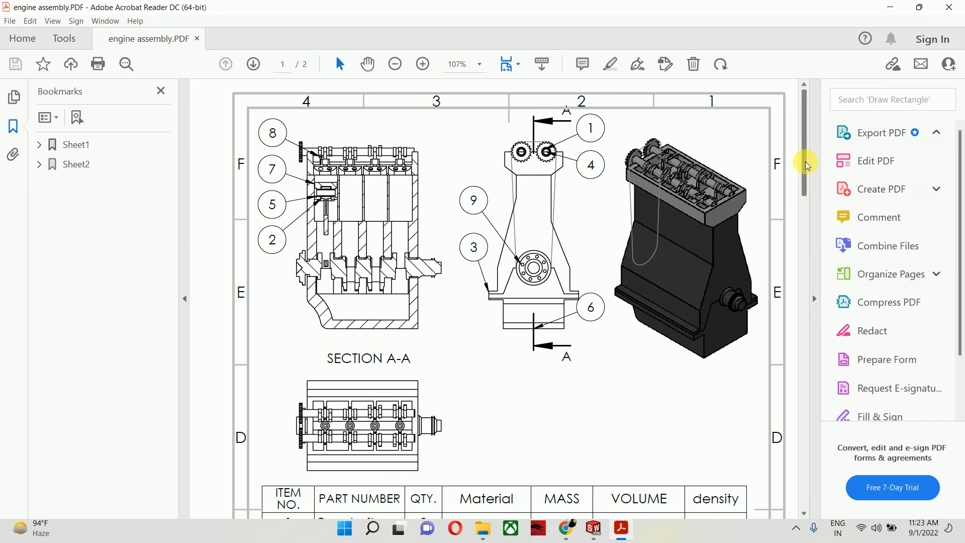
{"action": "mouse_move", "coordinate": [802, 162]}
{"action": "left_mouse_down"}
{"action": "mouse_move", "coordinate": [777, 384]}
{"action": "mouse_move", "coordinate": [777, 479]}
{"action": "mouse_move", "coordinate": [758, 303]}
{"action": "mouse_move", "coordinate": [761, 149]}
{"action": "left_mouse_up"}
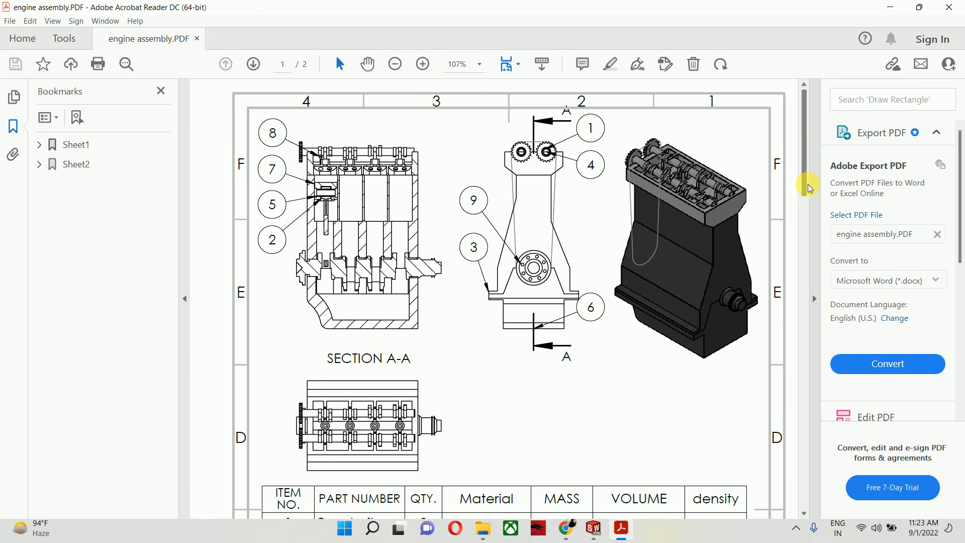
{"action": "mouse_move", "coordinate": [808, 188]}
{"action": "left_mouse_down"}
{"action": "mouse_move", "coordinate": [784, 537]}
{"action": "mouse_move", "coordinate": [754, 444]}
{"action": "mouse_move", "coordinate": [757, 393]}
{"action": "mouse_move", "coordinate": [743, 312]}
{"action": "mouse_move", "coordinate": [749, 161]}
{"action": "left_mouse_up"}
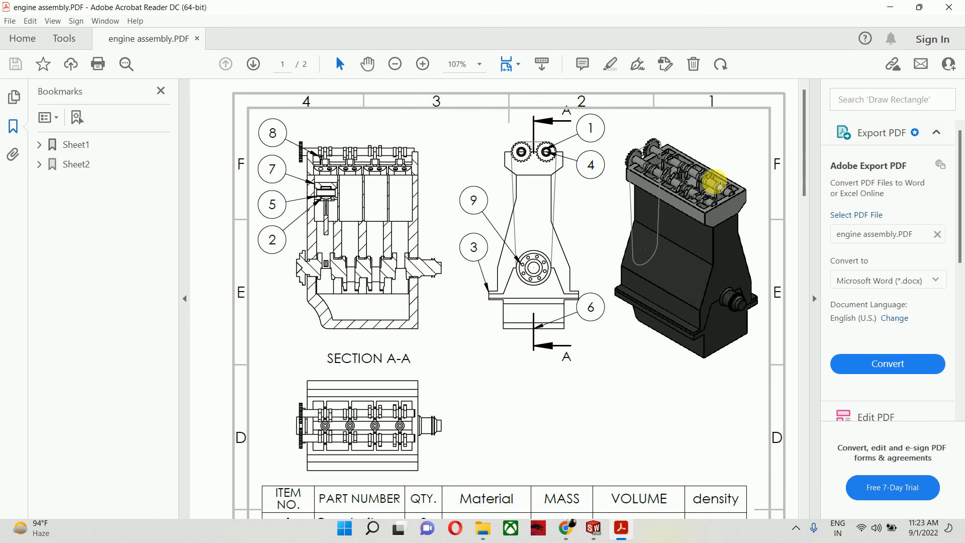
{"action": "left_click", "coordinate": [949, 7]}
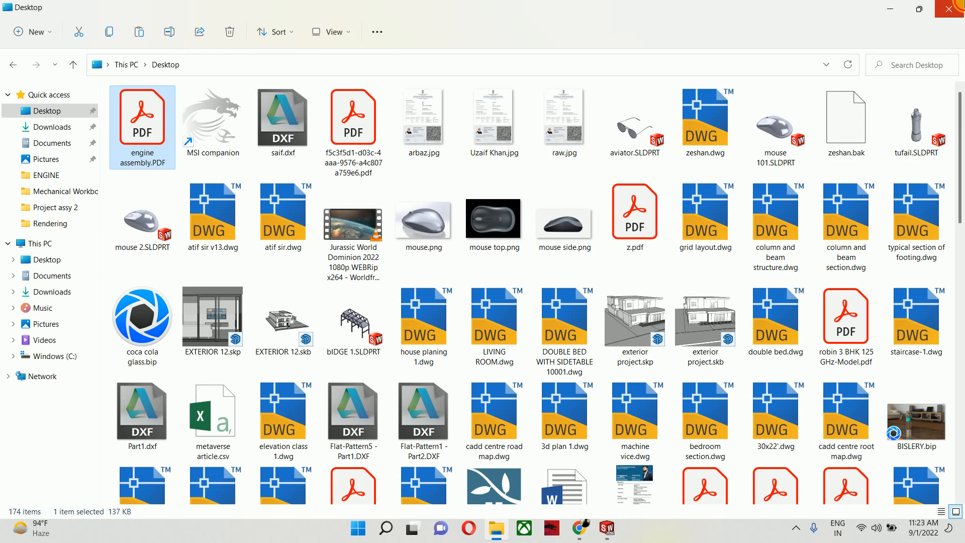
{"action": "left_click", "coordinate": [948, 7]}
Step: Close SOLIDWORKS without saving the modified drawing and assembly, and close the Chrome window
{"action": "mouse_move", "coordinate": [595, 532]}
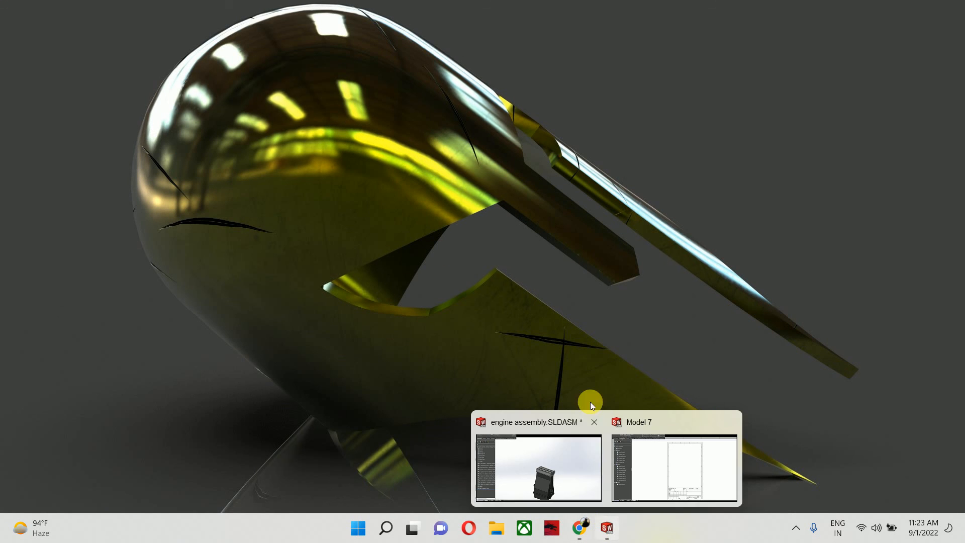
{"action": "left_click", "coordinate": [676, 433]}
{"action": "left_click", "coordinate": [956, 10]}
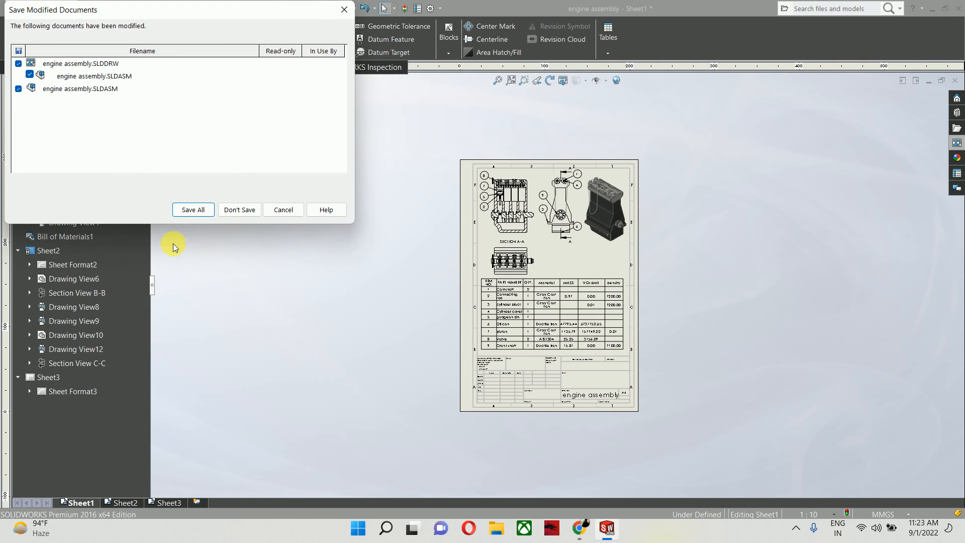
{"action": "left_click", "coordinate": [240, 209]}
{"action": "left_click", "coordinate": [593, 525]}
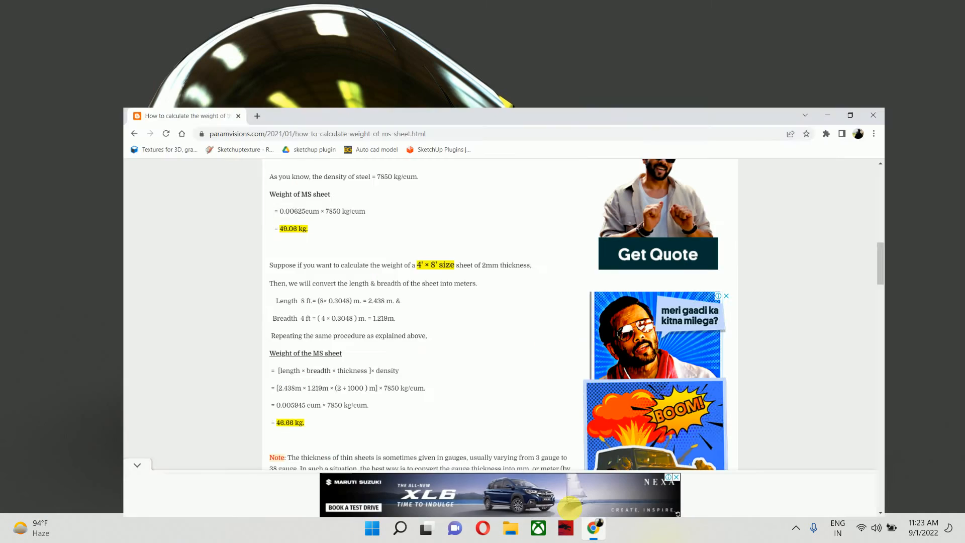
{"action": "left_click", "coordinate": [956, 6]}
{"action": "left_click", "coordinate": [874, 528]}
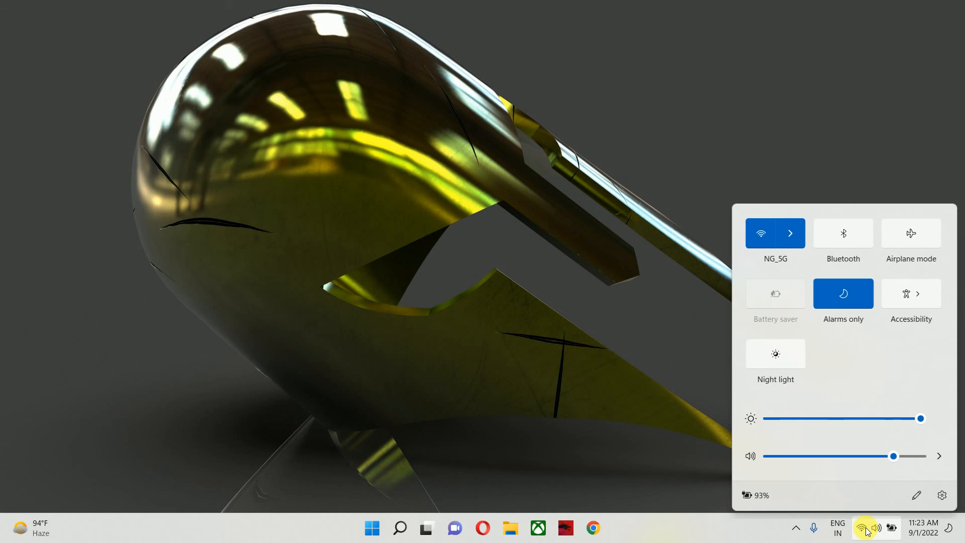
{"action": "left_click", "coordinate": [867, 527]}
{"action": "left_click", "coordinate": [860, 527]}
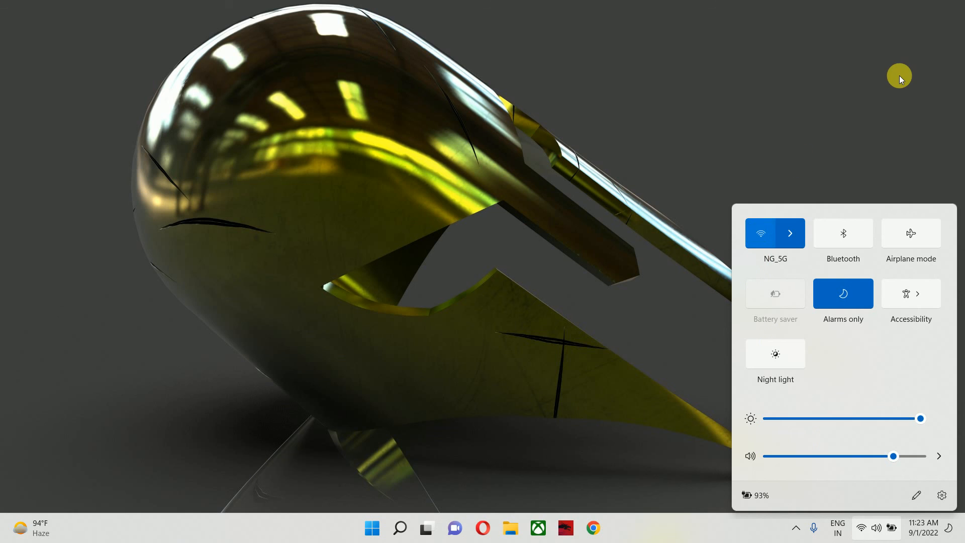